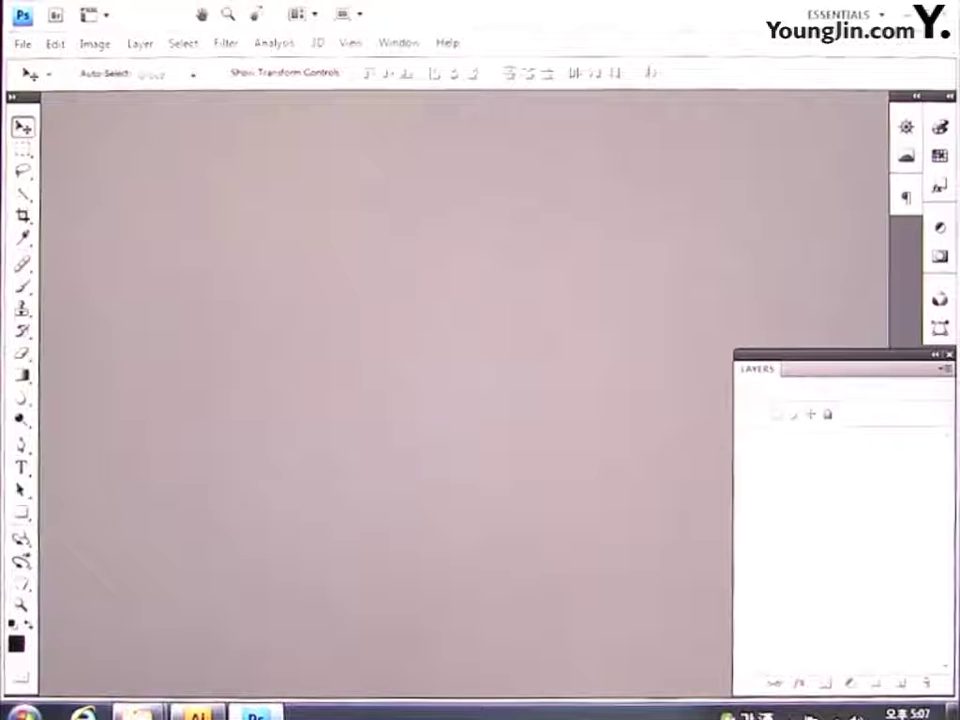
Step: Start a new document and set its size to 186 mm wide by 242 mm high
click(21, 45)
click(42, 67)
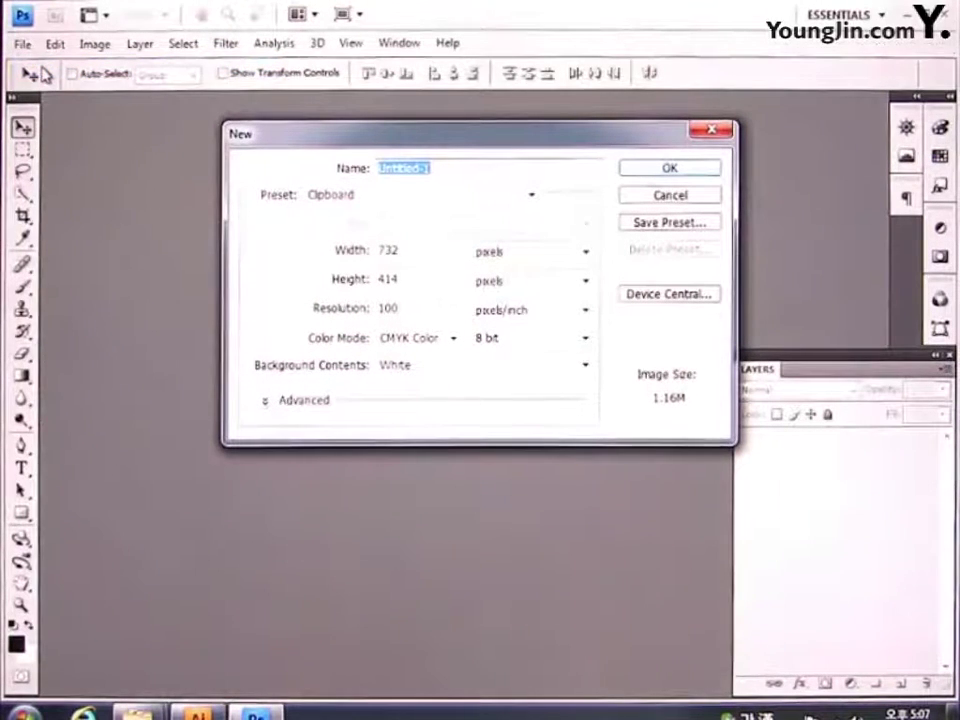
double_click(390, 250)
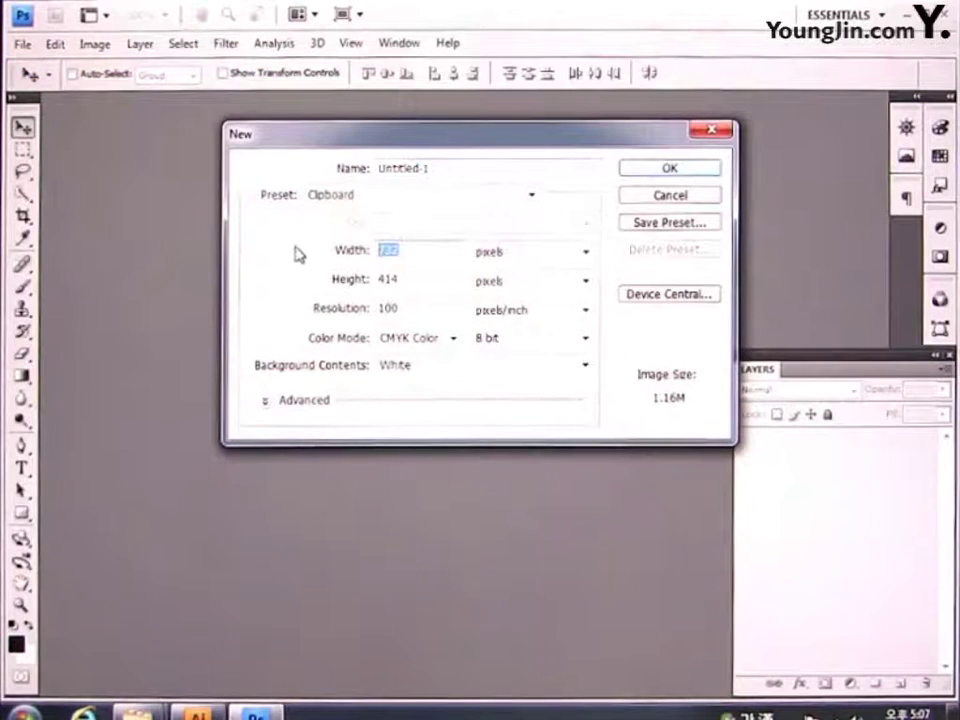
text(1)
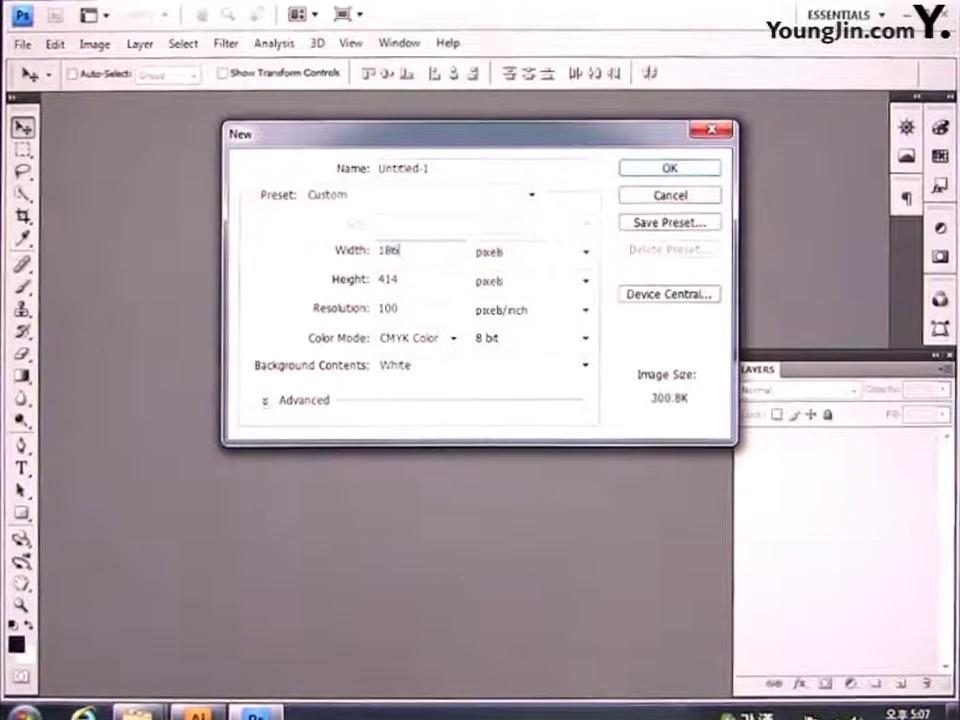
text(86)
click(505, 253)
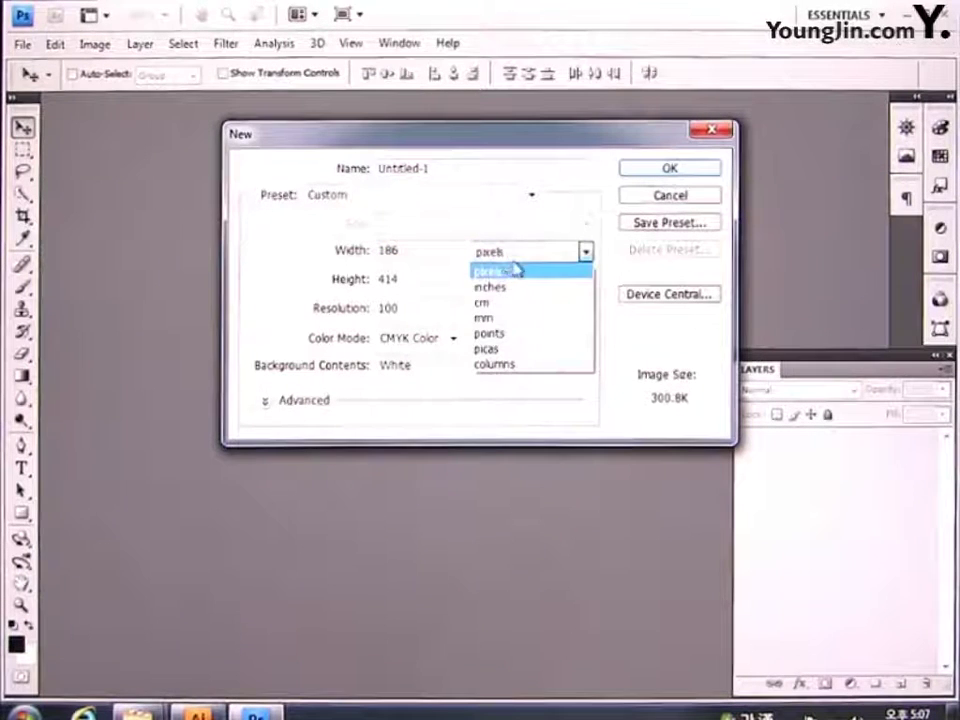
click(529, 317)
key(Tab)
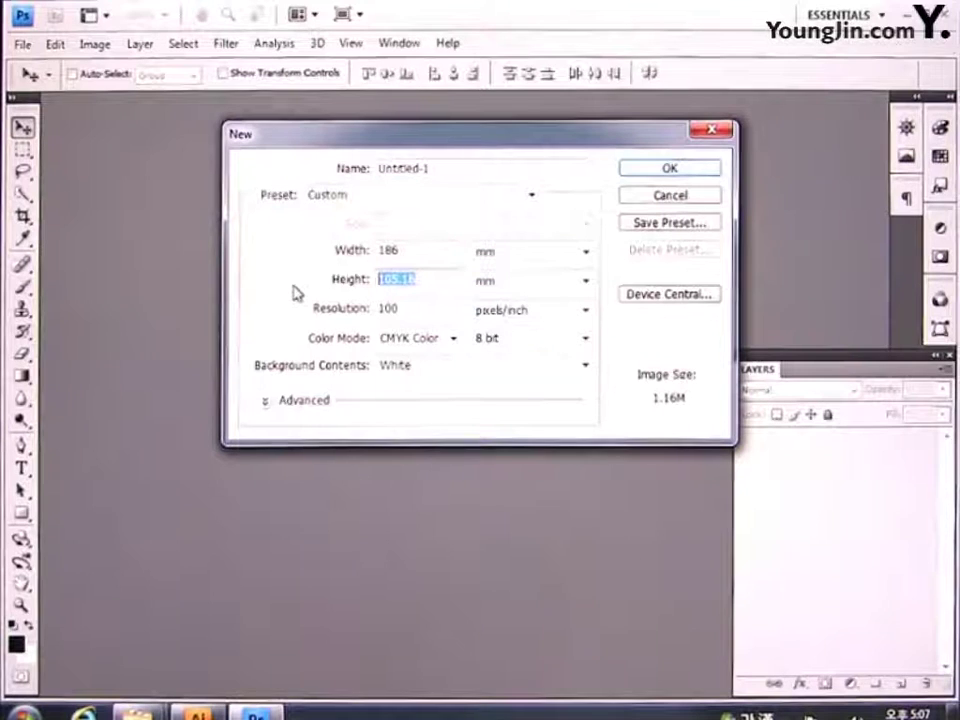
text(242)
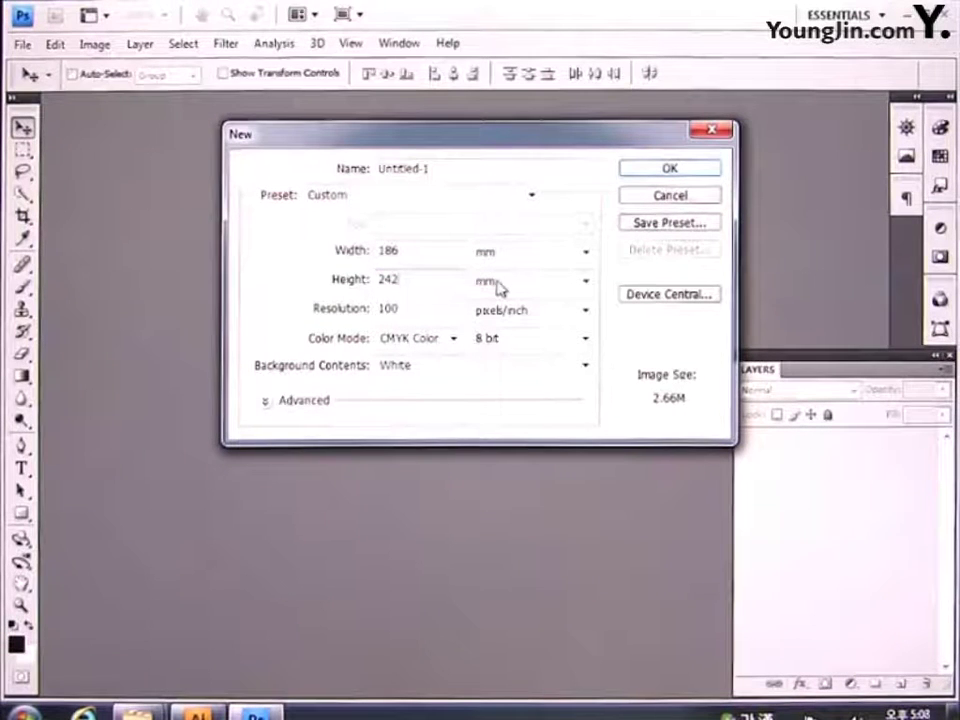
Step: Set the new document's resolution to 100 pixels/inch and create it
key(Tab)
key(Tab)
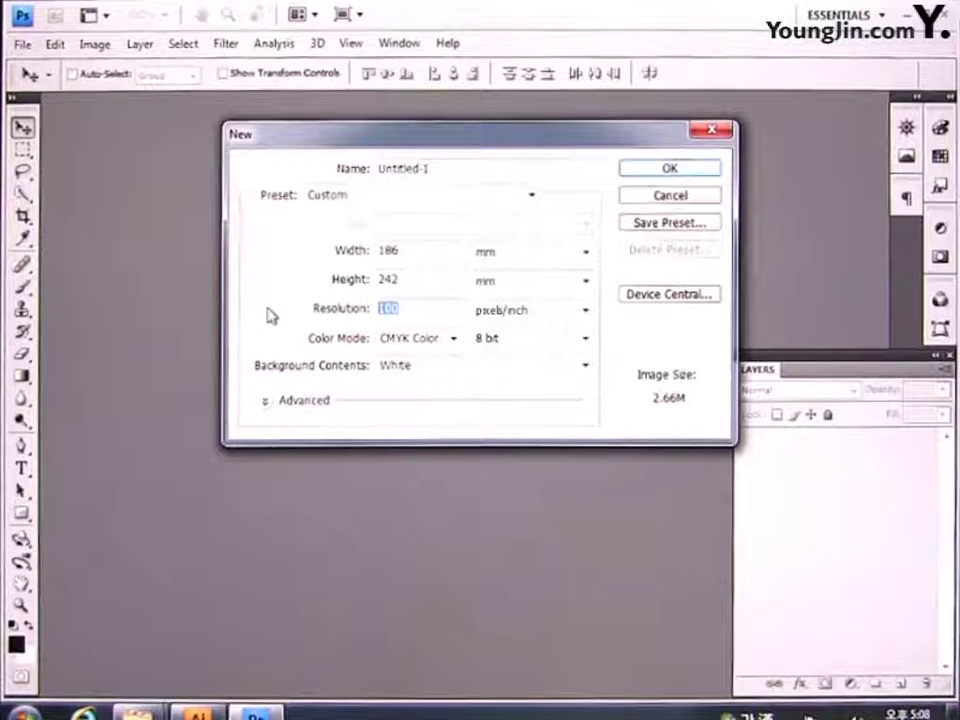
text(100)
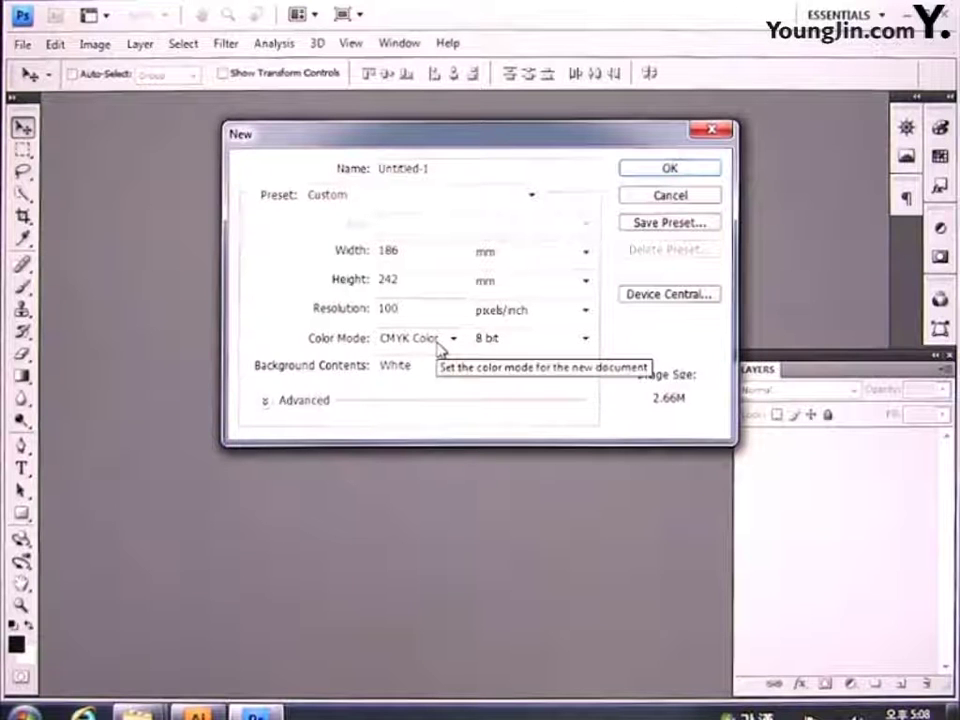
click(650, 174)
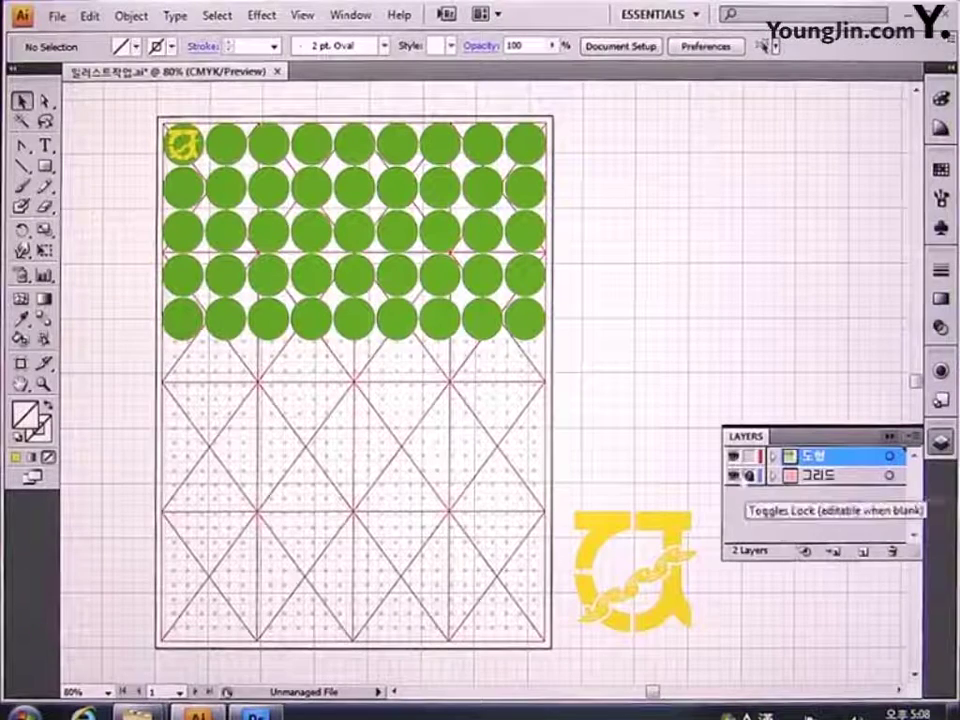
Step: In Illustrator, hide the 도형 layer, unlock the 그리드 layer, and select and copy the grid group
click(733, 456)
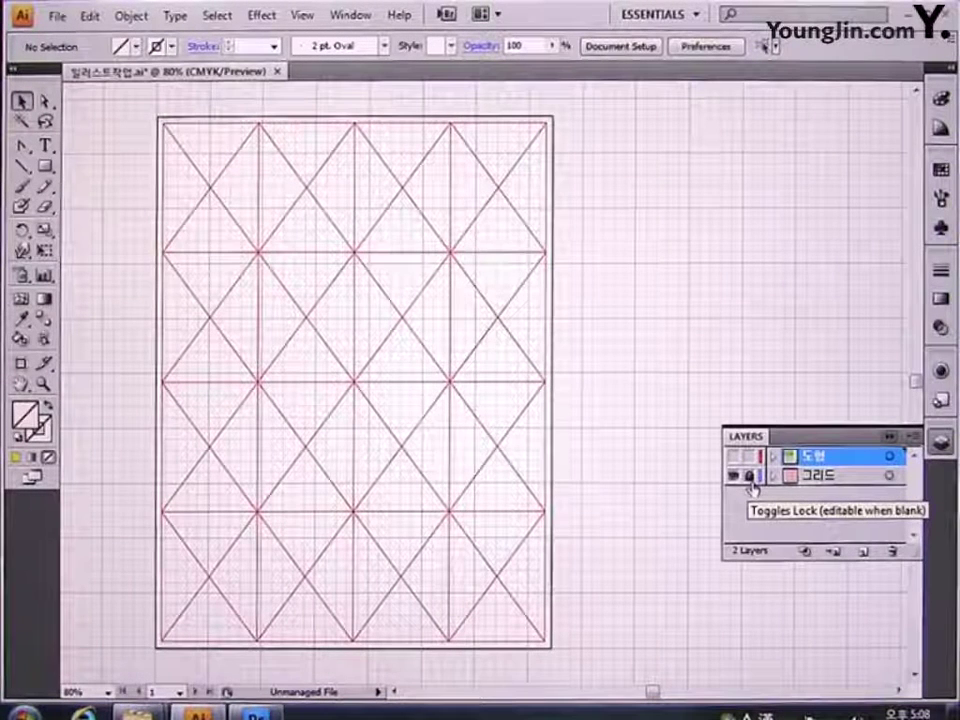
click(749, 477)
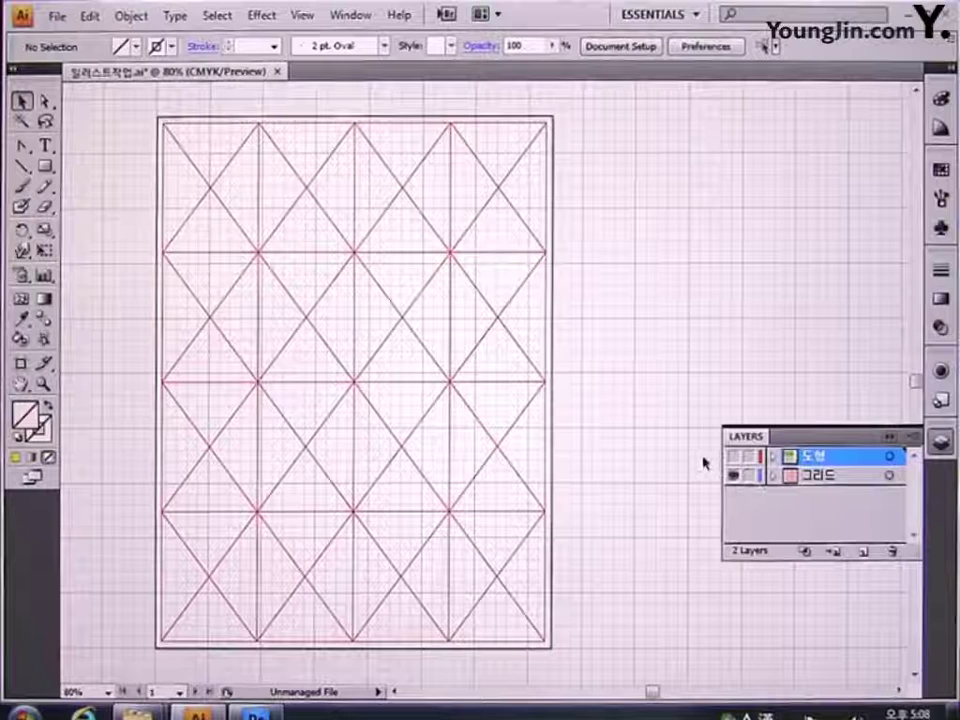
click(551, 326)
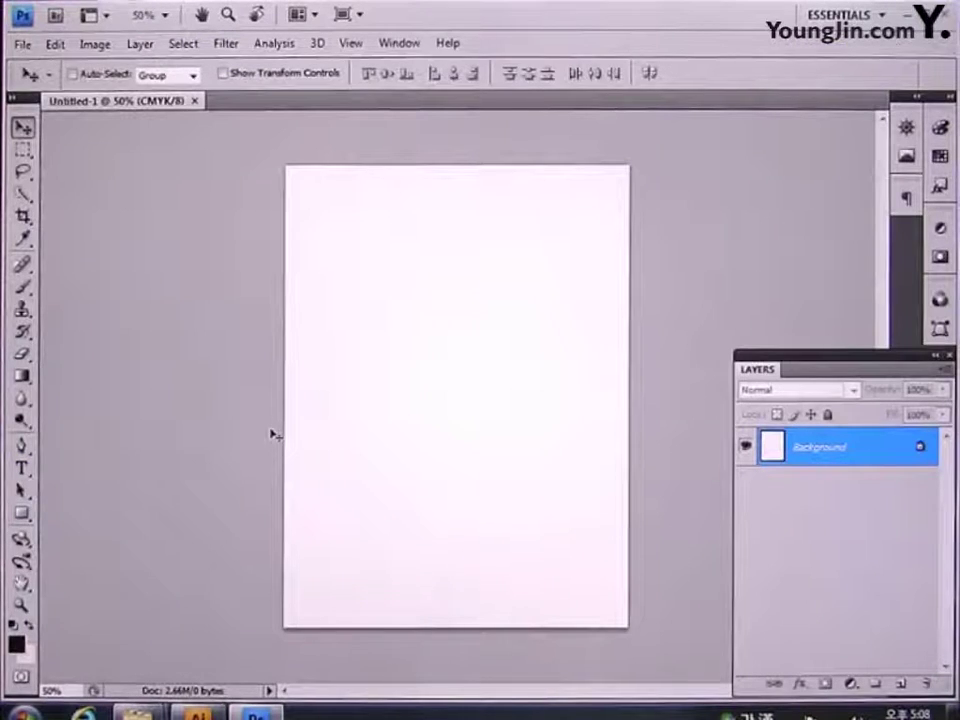
Step: Paste the copied grid into the new Photoshop document as pixels and commit its placement
key(ctrl+v)
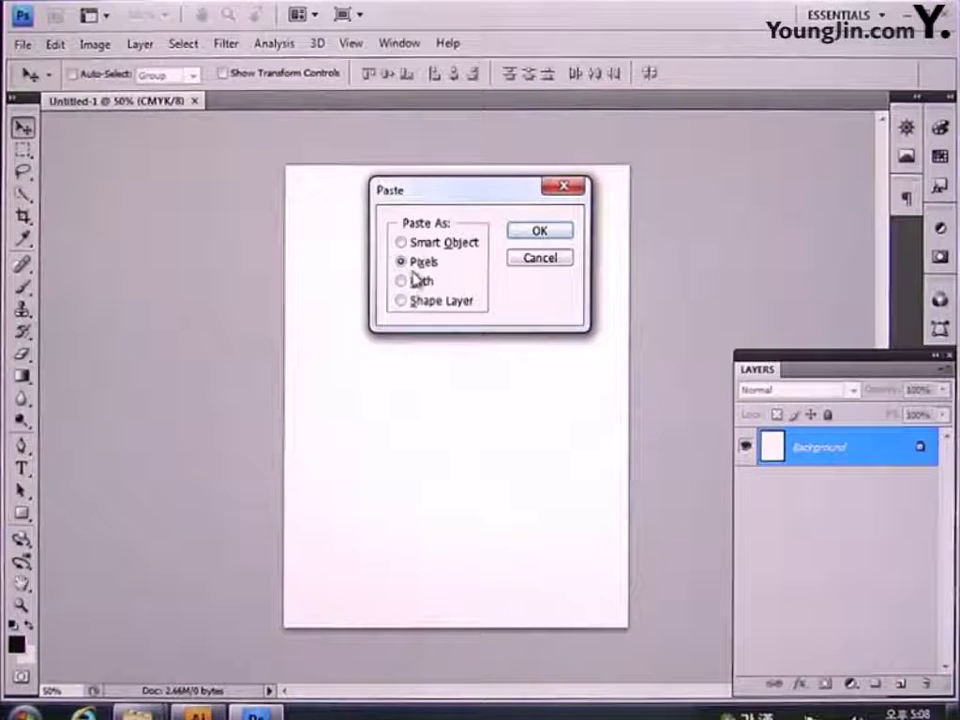
click(544, 233)
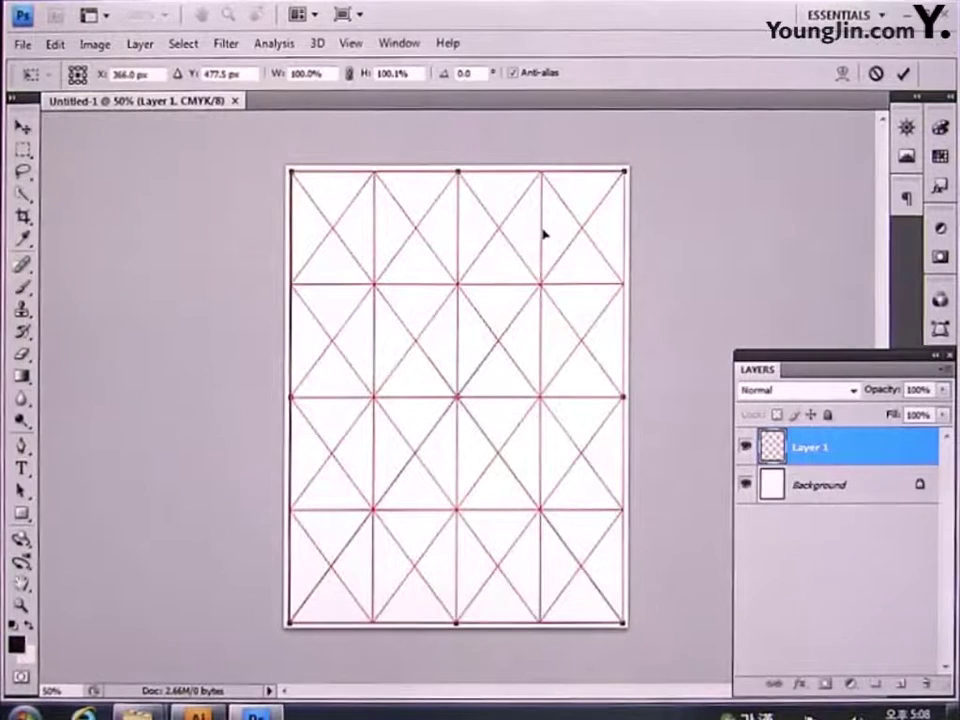
key(Return)
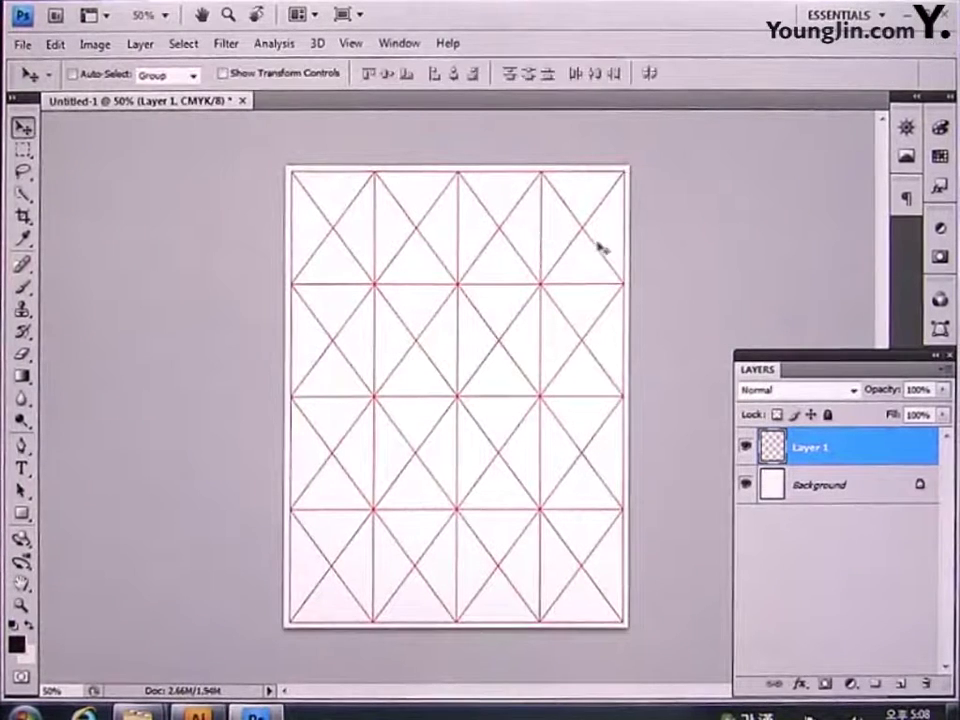
Step: Rename the pasted grid layer 그리드 and lock all of its attributes
double_click(814, 450)
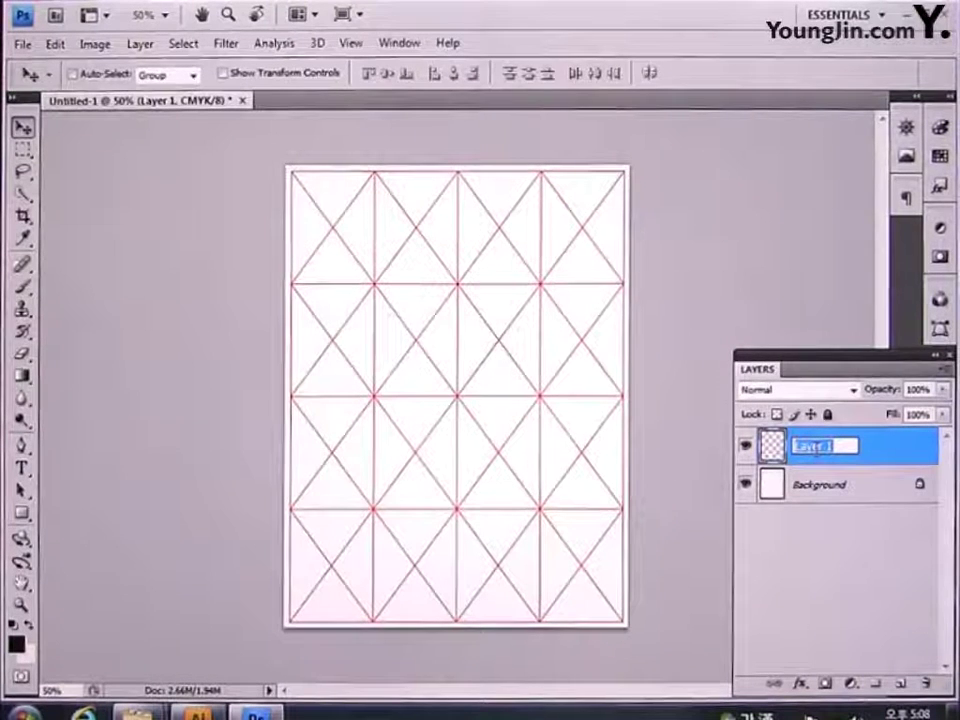
text(레이어)
key(BackSpace)
key(BackSpace)
key(BackSpace)
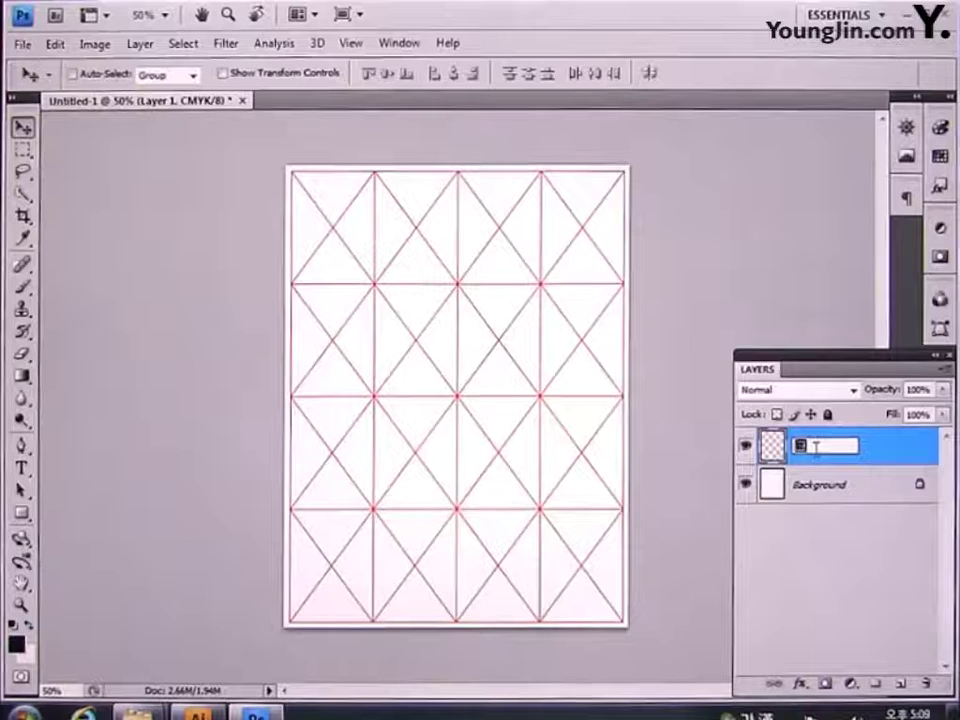
text(그리드)
key(Return)
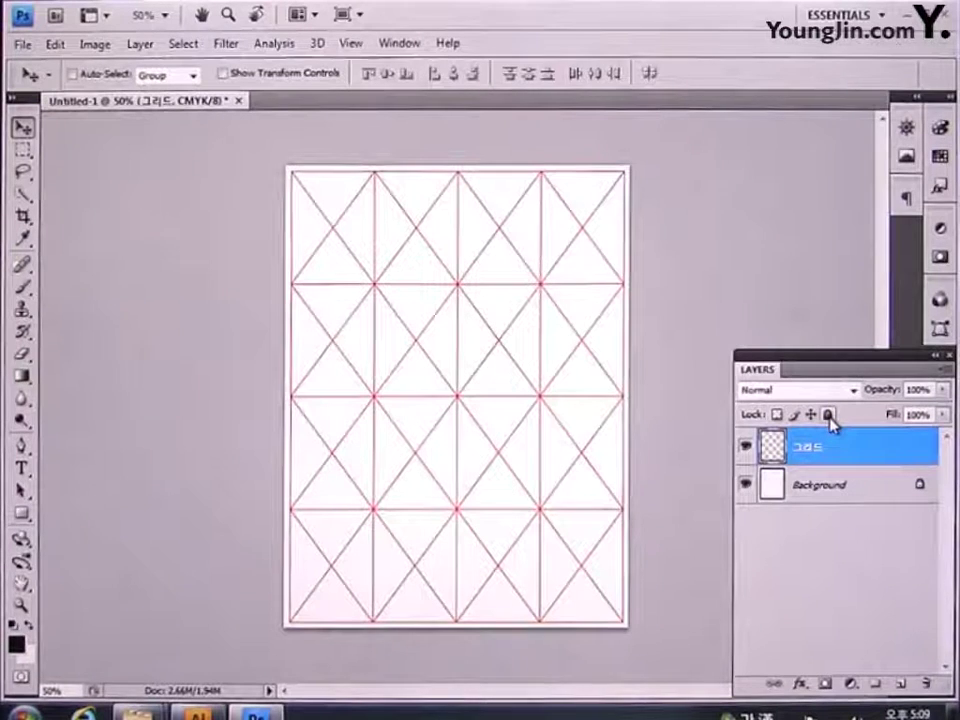
click(828, 415)
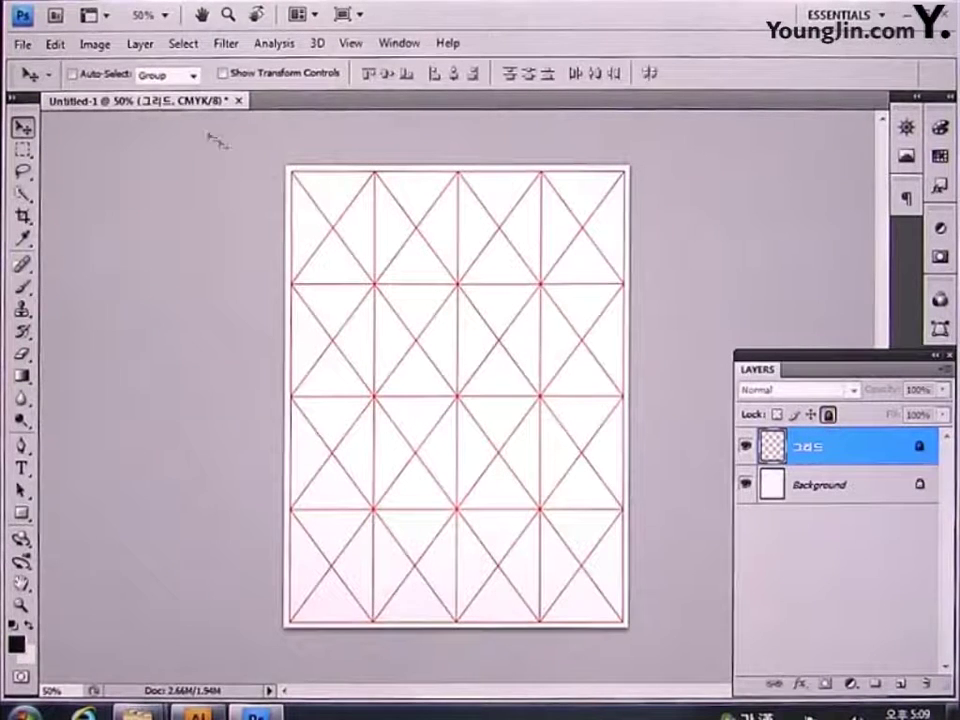
Step: Save the document as 포토샵작업 in Photoshop format in the 작업 folder, replacing the existing file
click(22, 44)
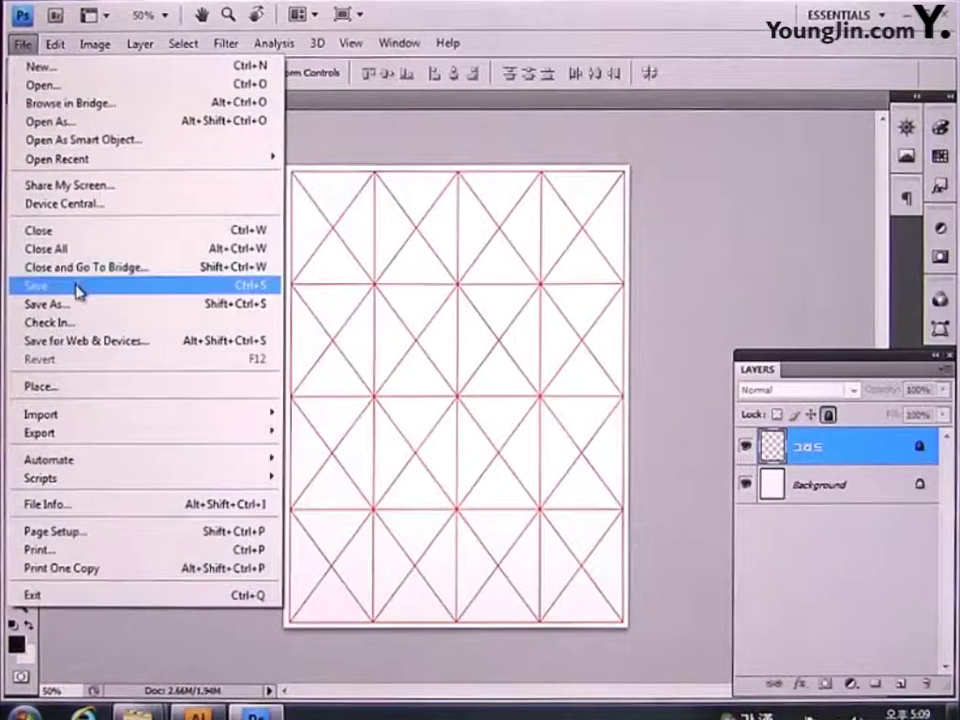
click(19, 286)
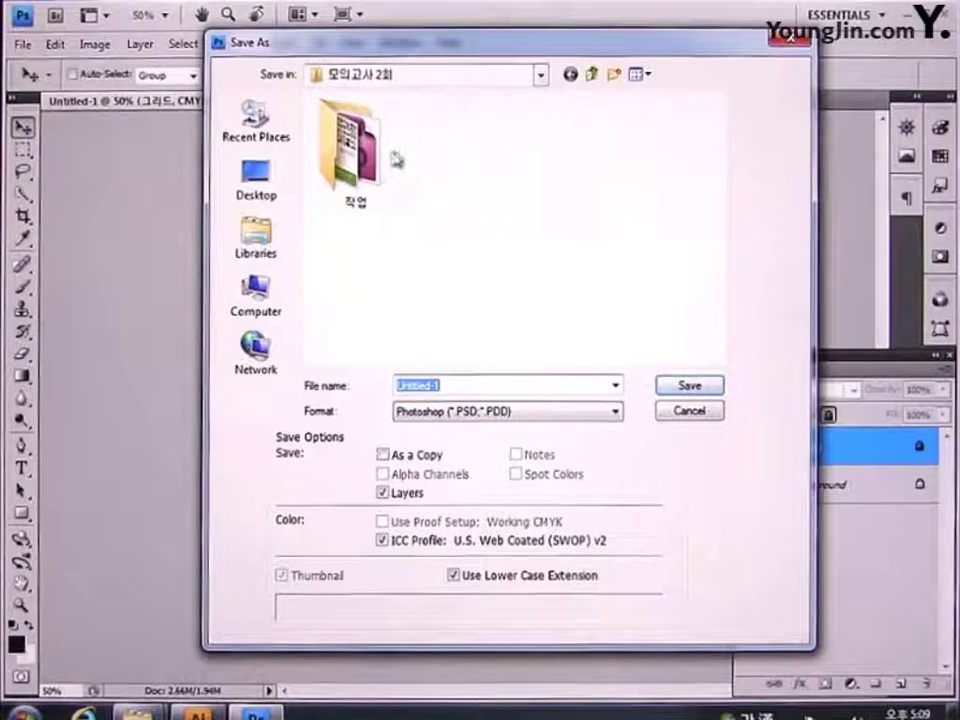
click(541, 75)
click(450, 254)
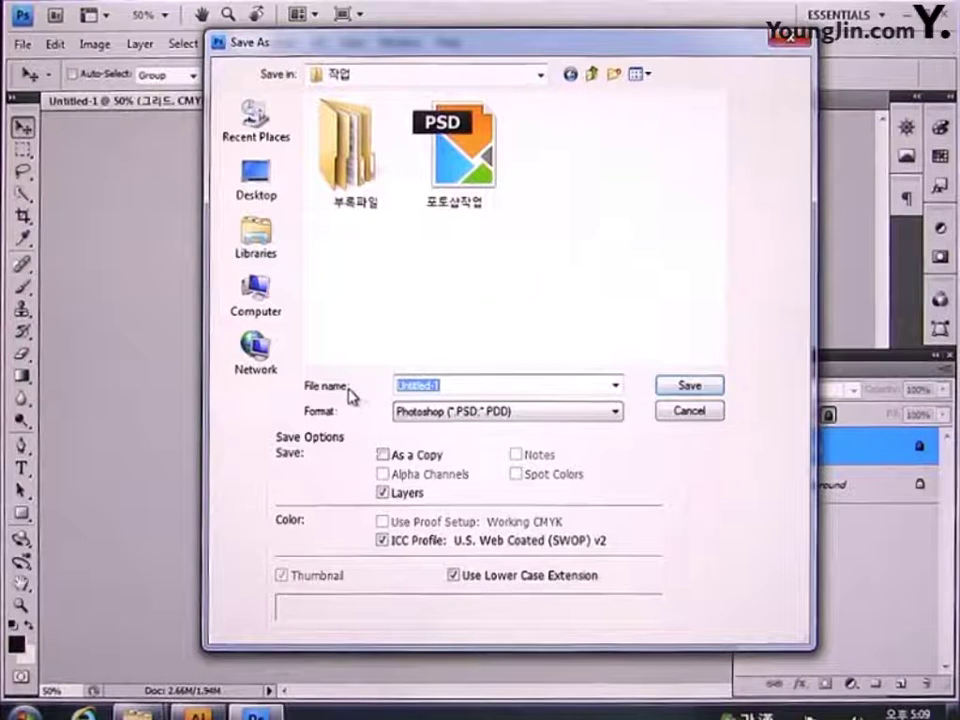
text(포토샵작업)
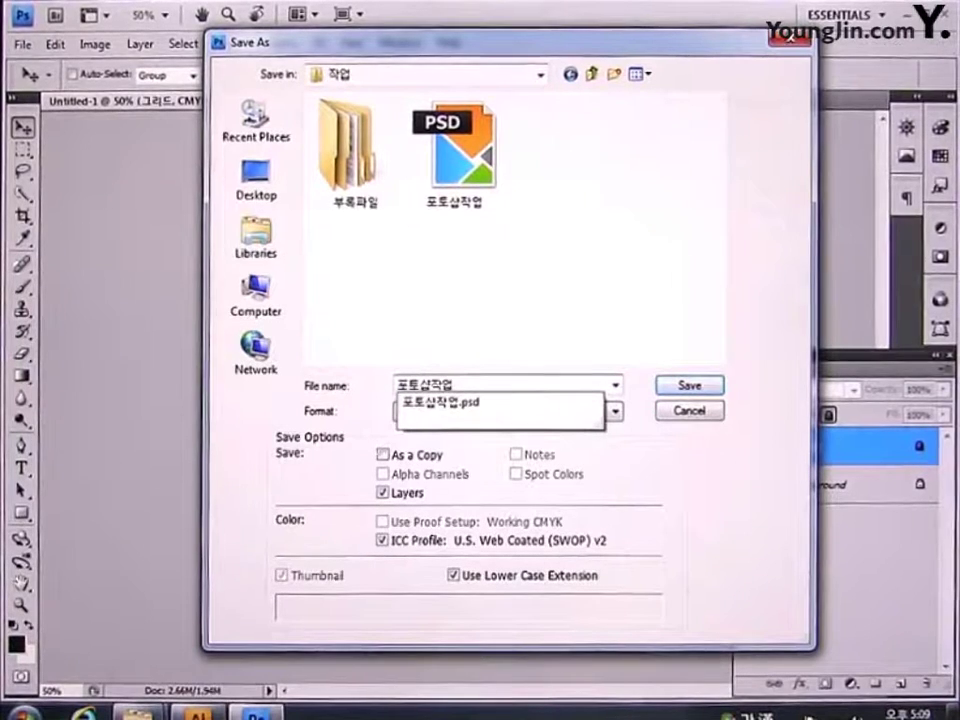
key(Return)
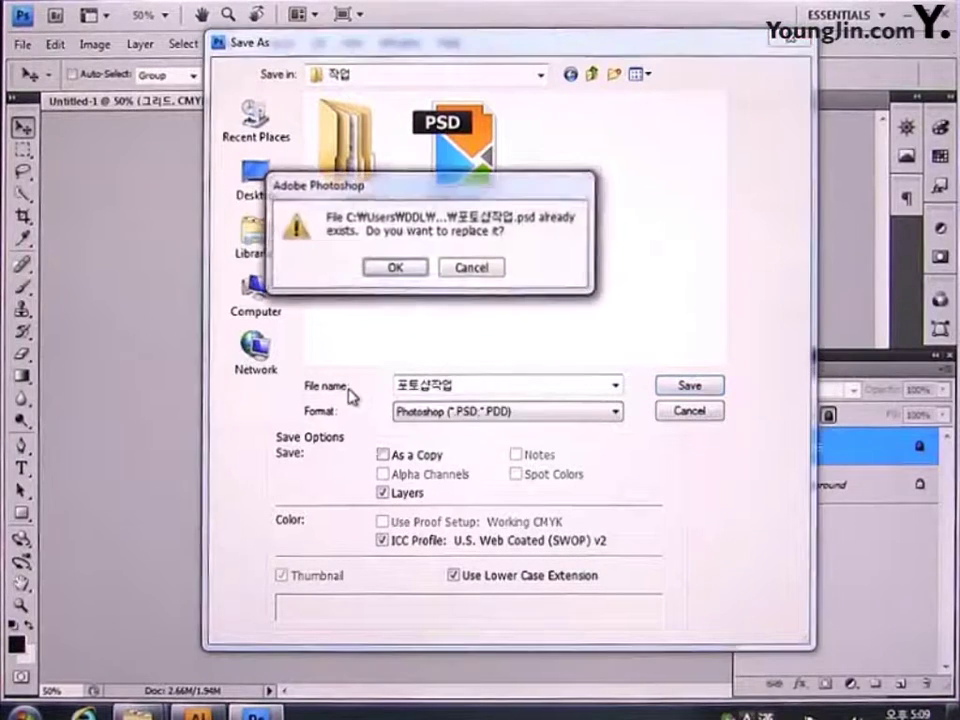
key(Return)
click(711, 231)
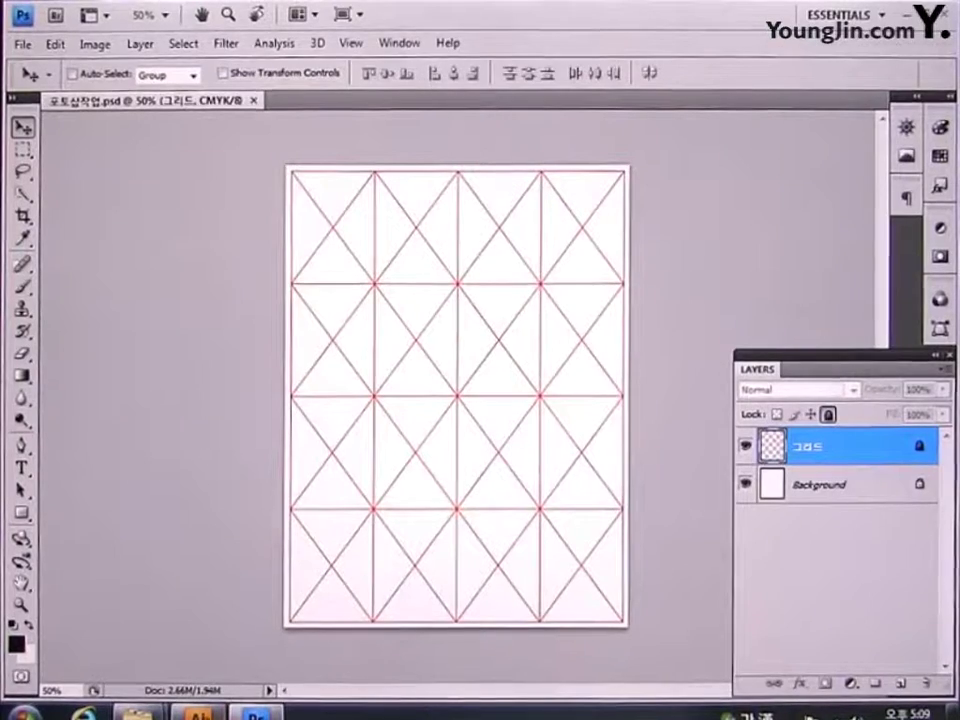
Step: Switch to Illustrator, show the 도형 layer instead of 그리드, and select and copy the outer frame with the green circles
click(199, 714)
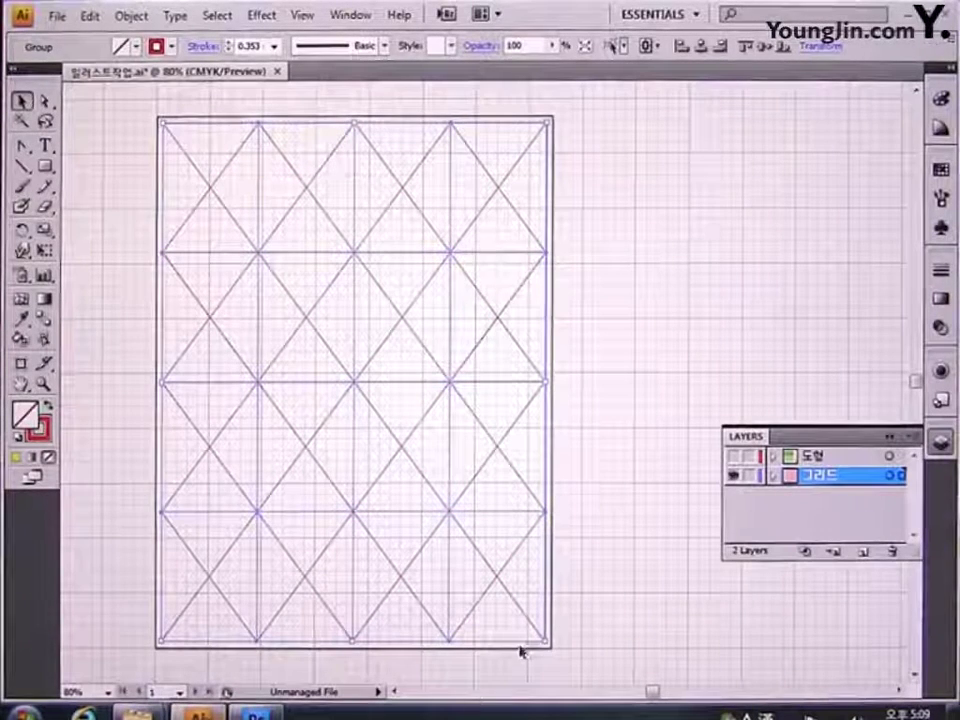
click(734, 477)
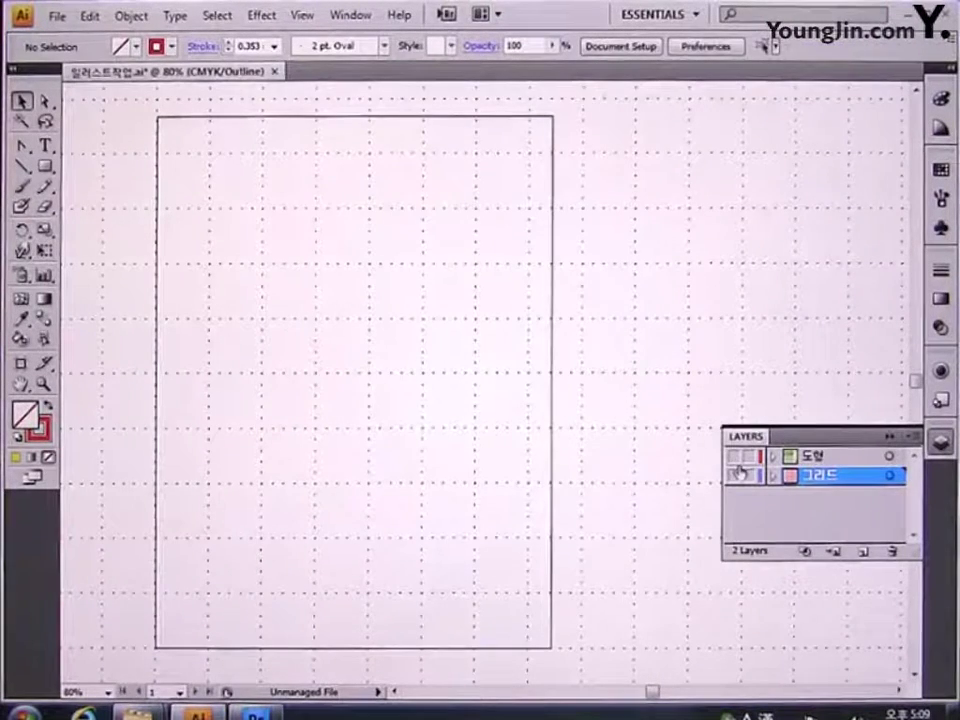
ctrl+click(734, 457)
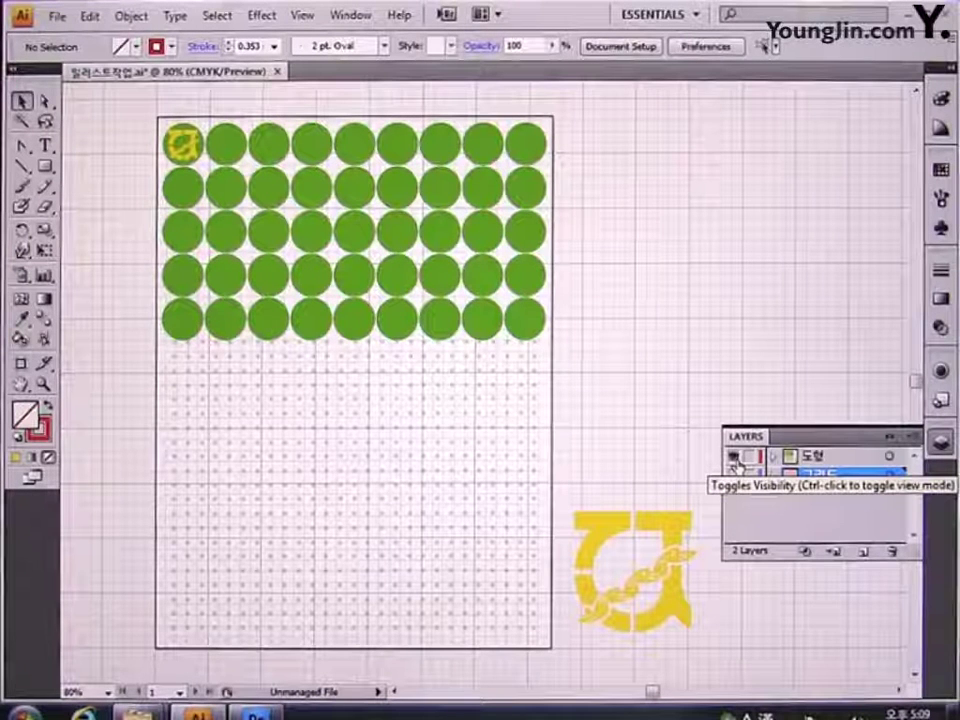
click(552, 310)
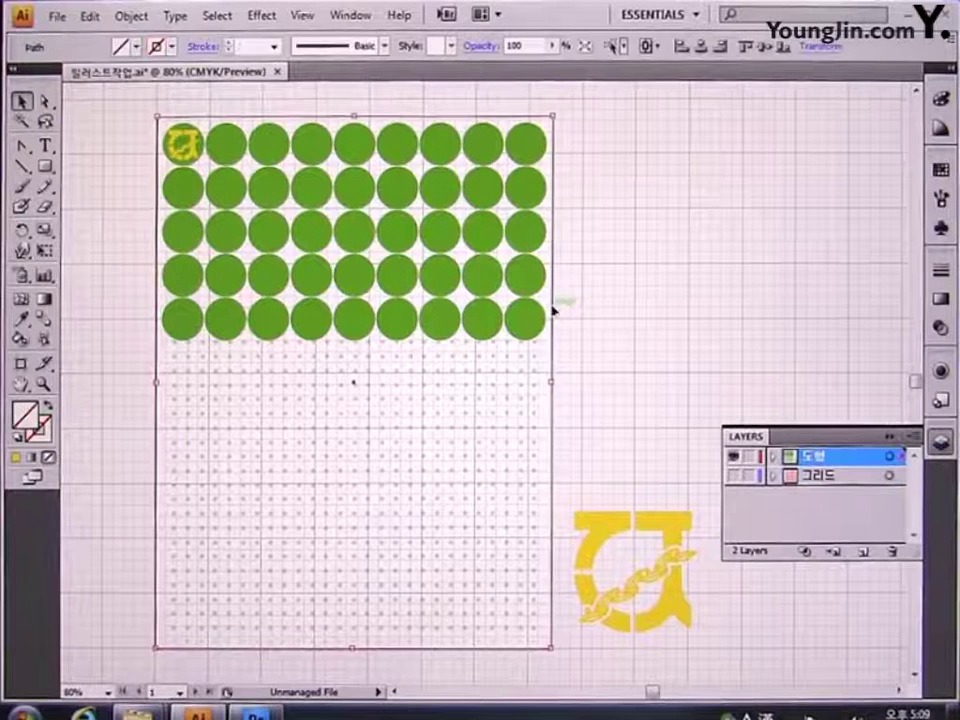
shift+click(533, 282)
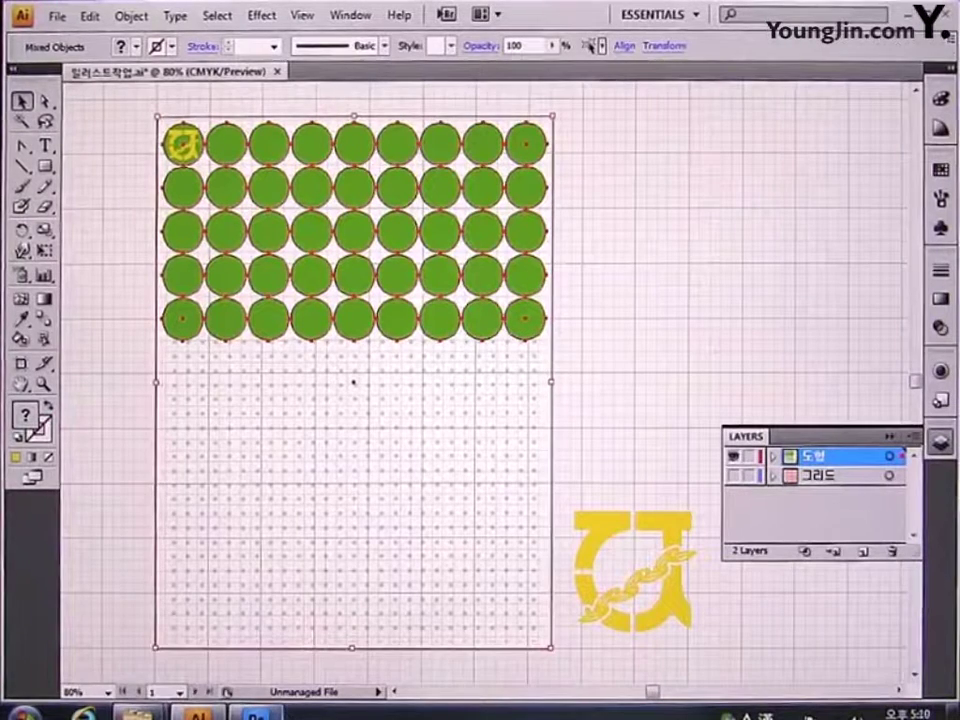
Step: Switch to Photoshop and paste the copied frame and circles as pixels
click(257, 712)
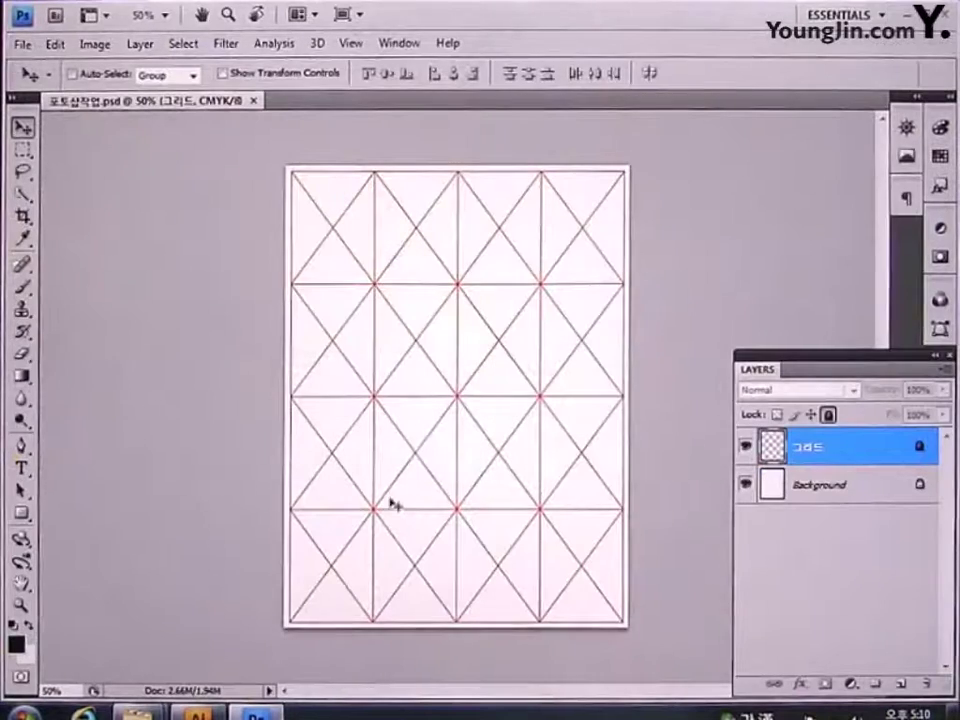
key(ctrl+v)
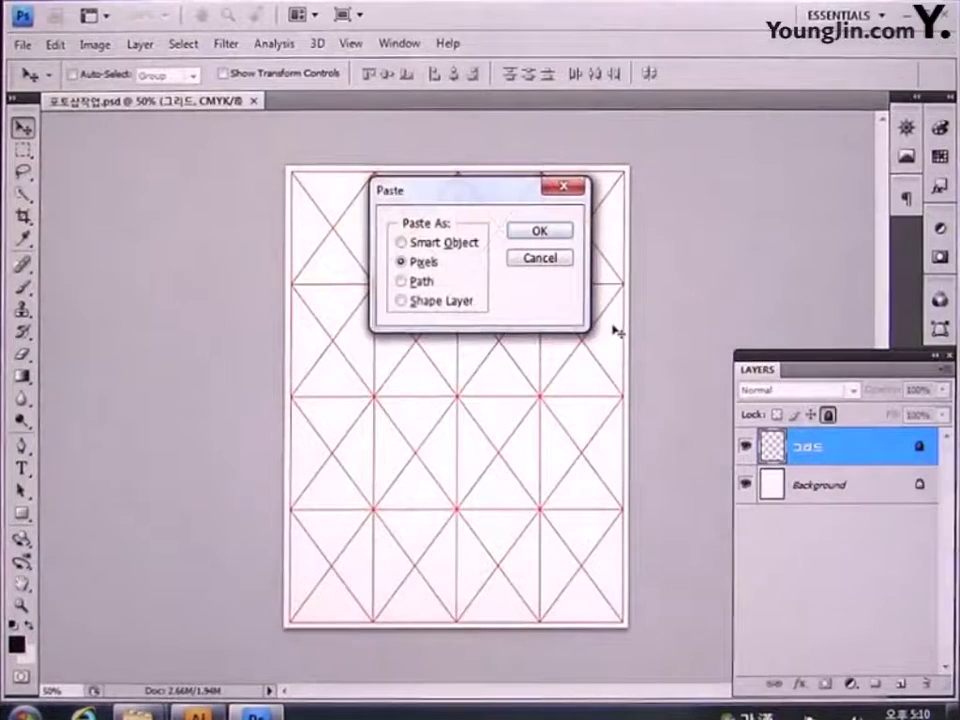
click(553, 234)
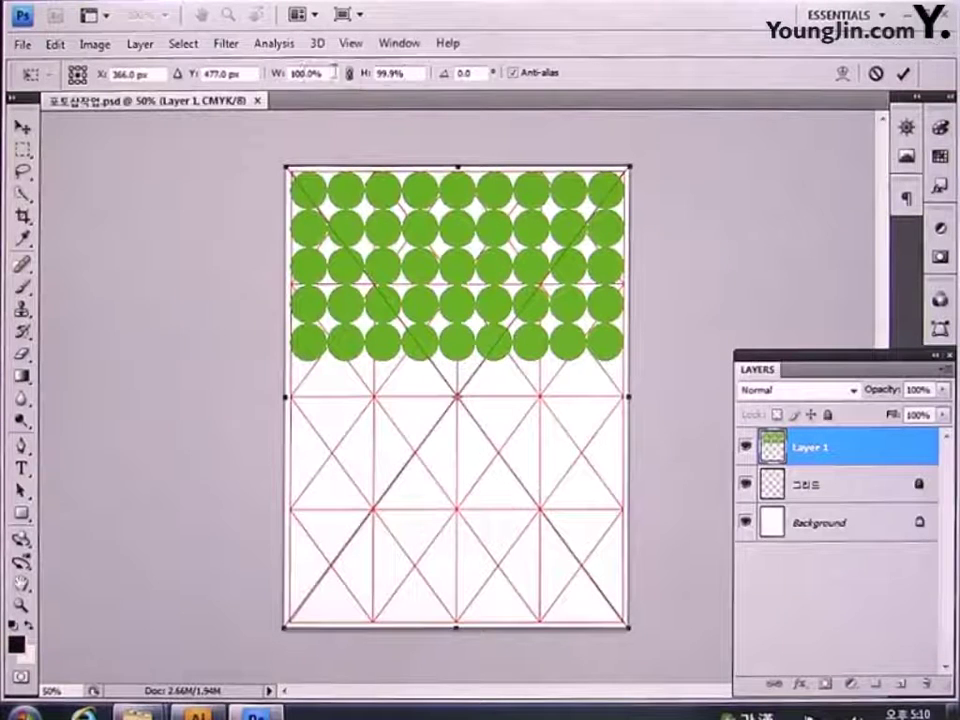
Step: Set the pasted circles' width and height scale to 100% and commit the placement
click(333, 74)
text(1000)
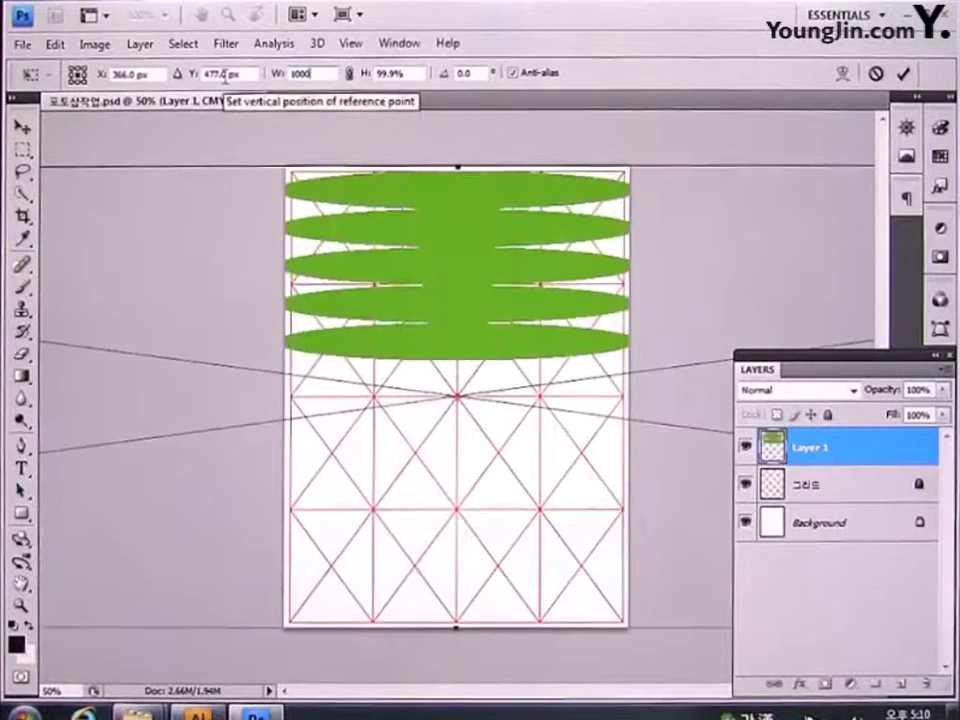
key(BackSpace)
key(Return)
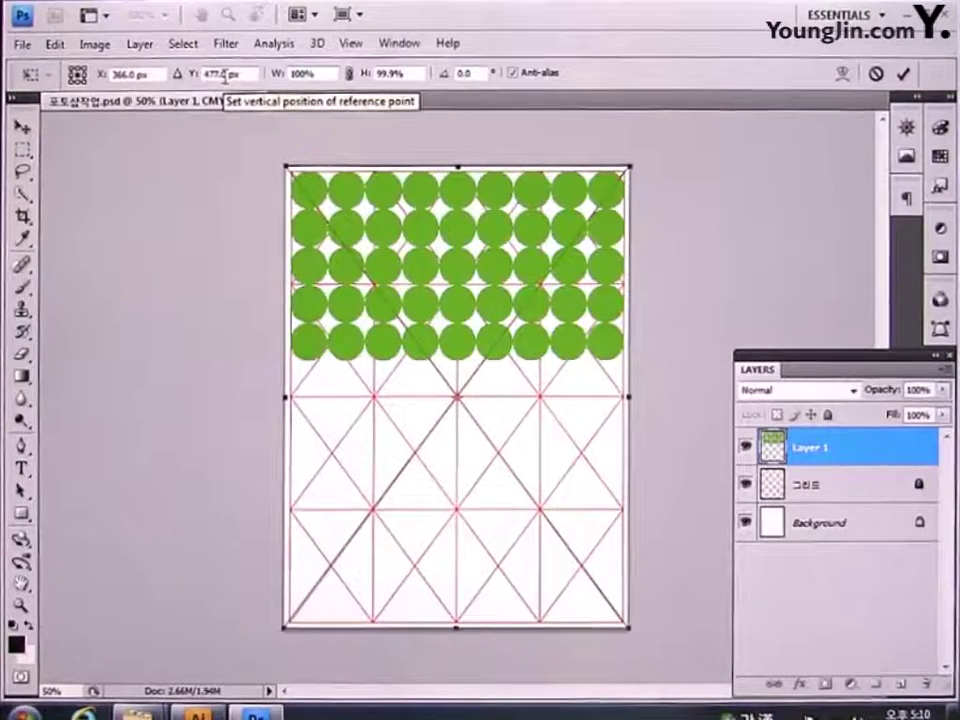
click(392, 74)
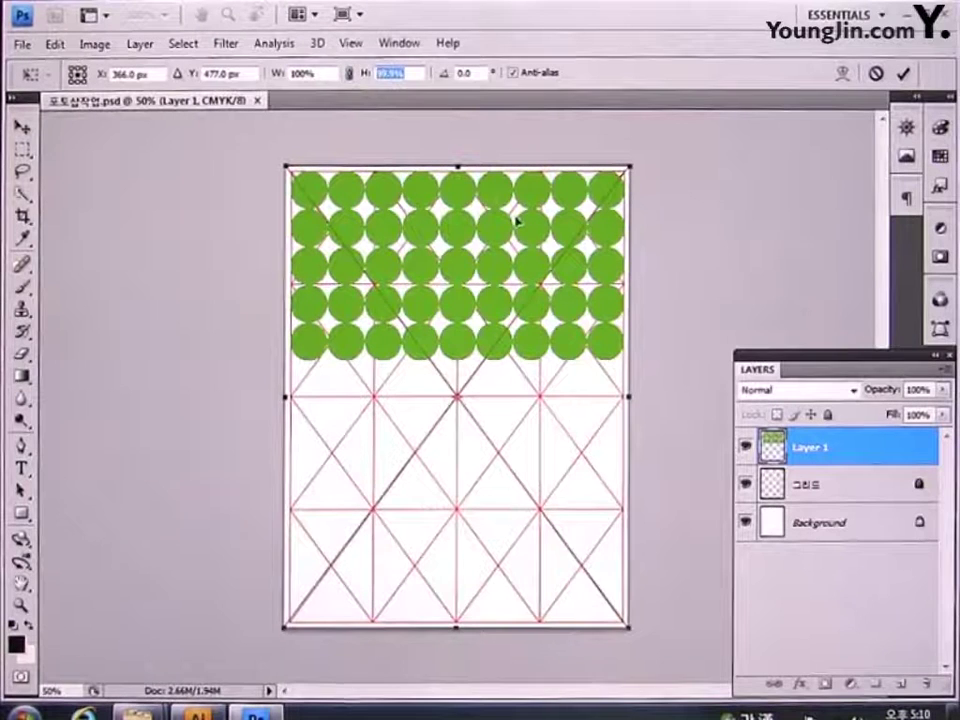
text(100)
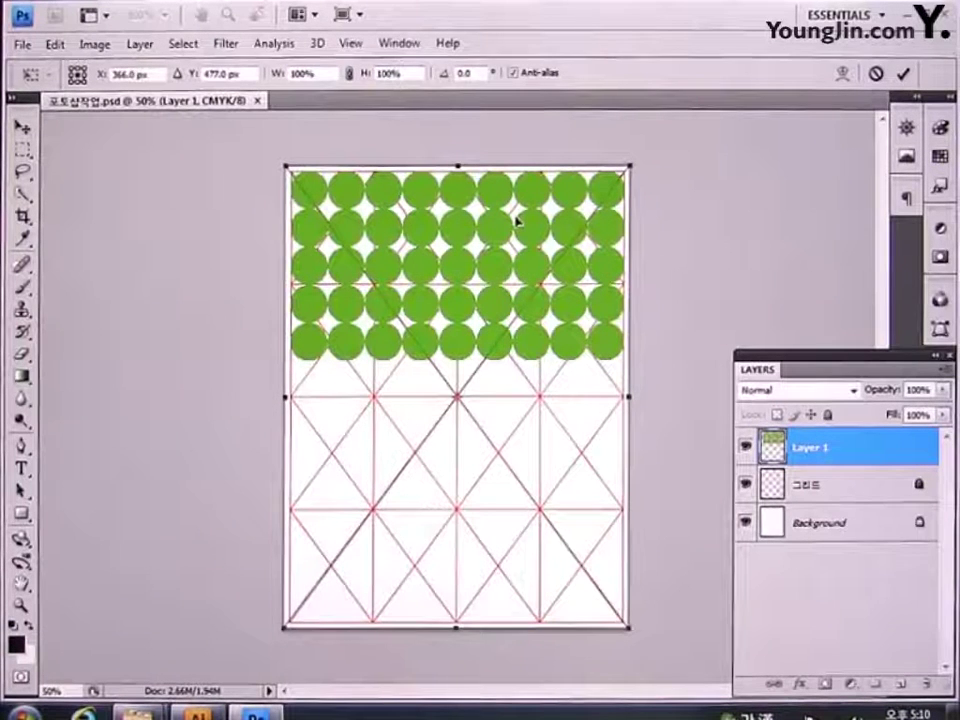
key(Return)
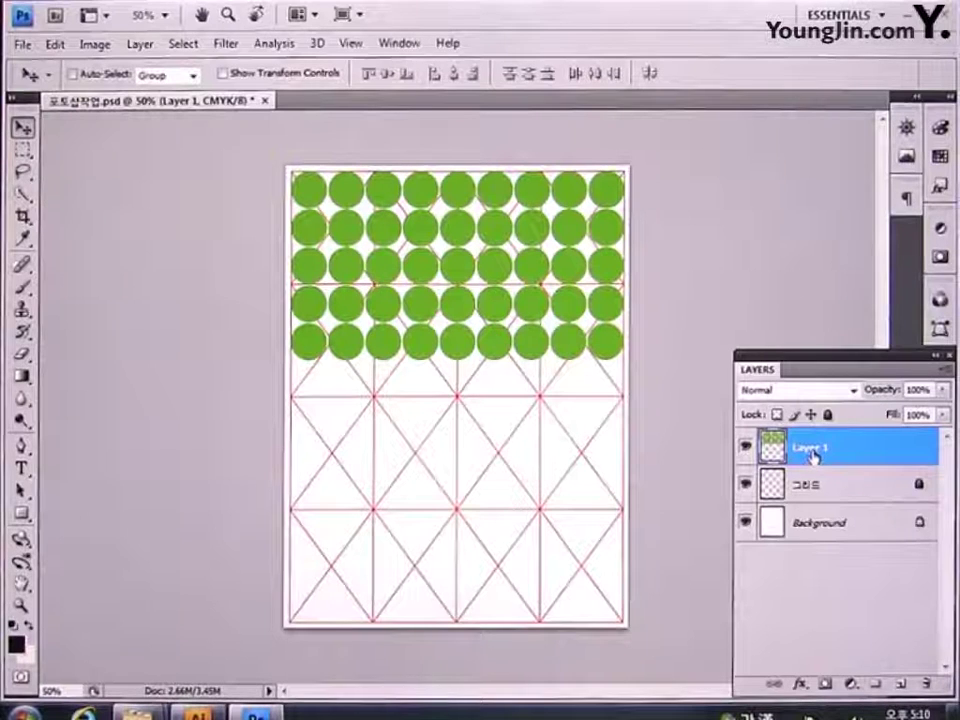
Step: Rename the pasted green circles layer 원
double_click(813, 452)
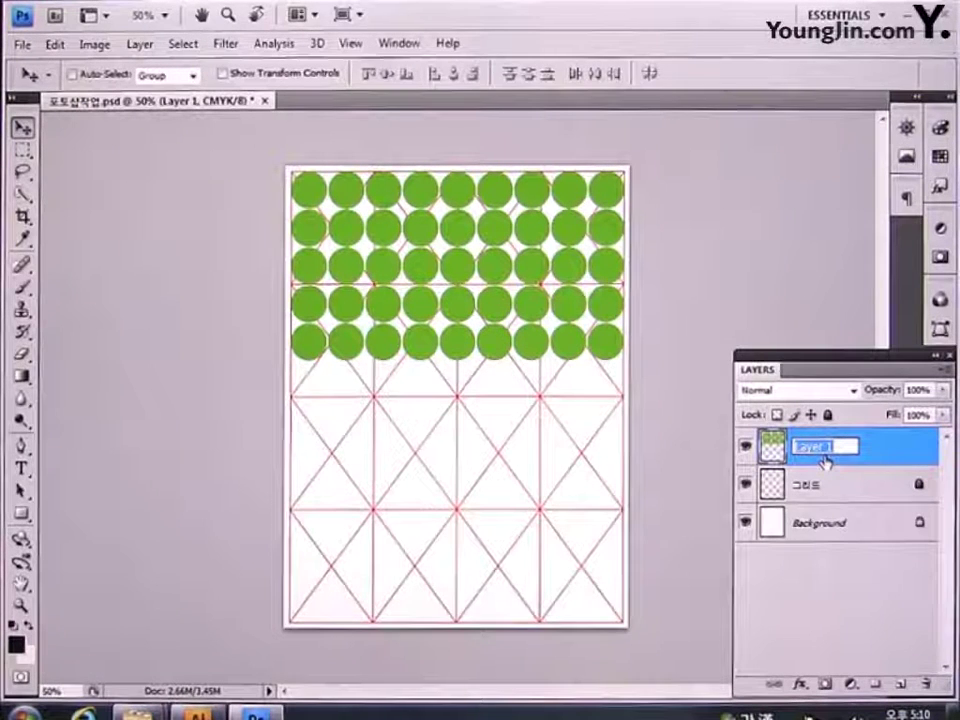
text(ㄷㅣㅁ)
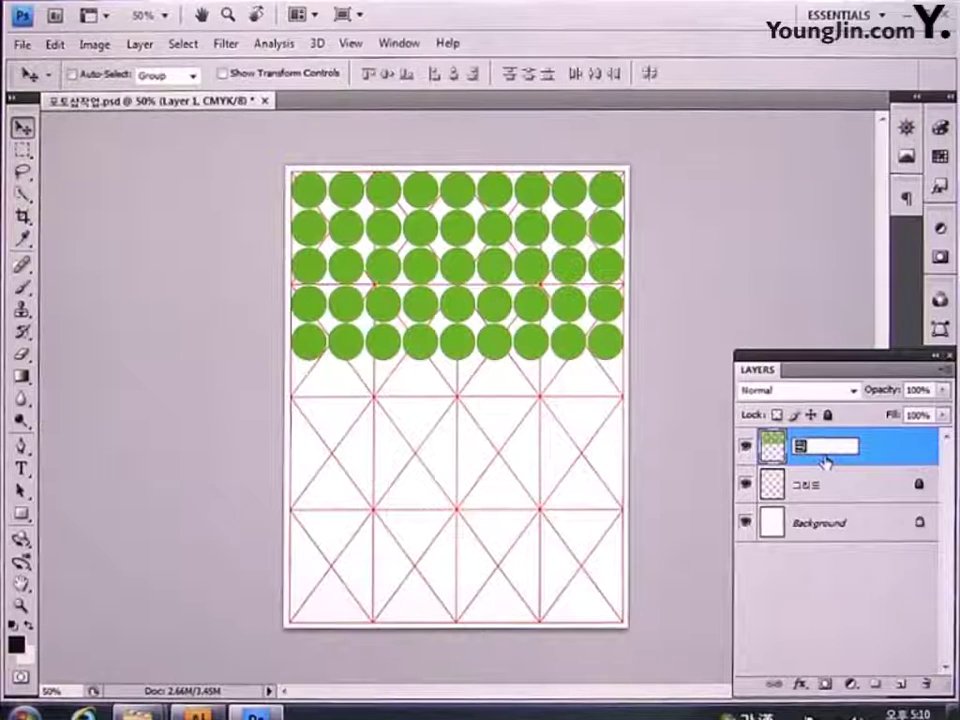
key(Return)
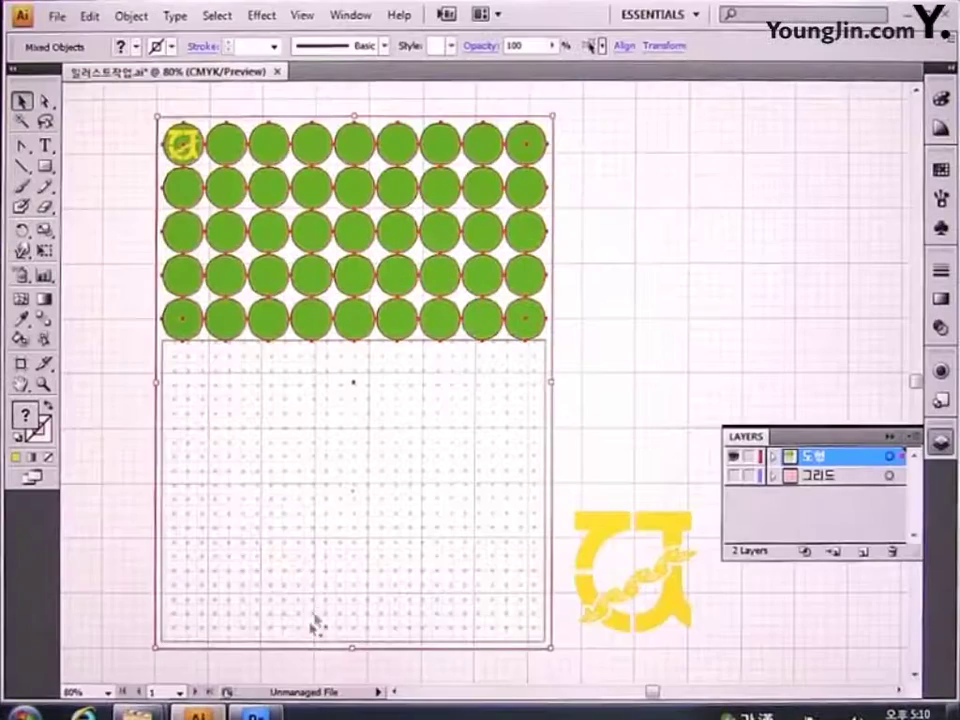
Step: Switch to Illustrator, copy the dot pattern together with the outer frame, and paste them into the Photoshop document as pixels
click(535, 369)
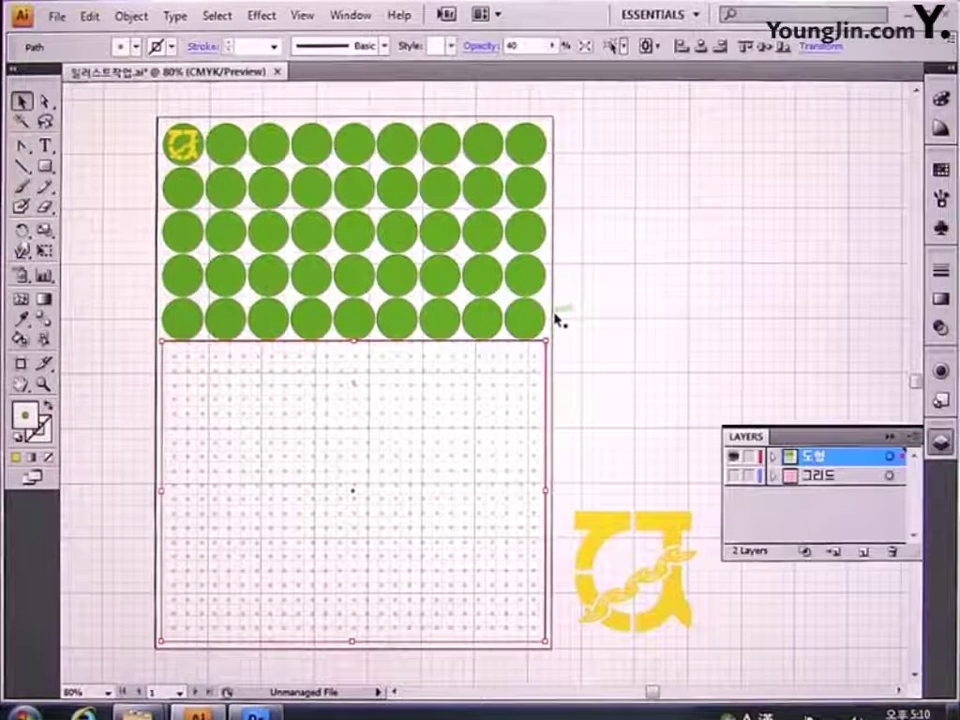
shift+click(555, 322)
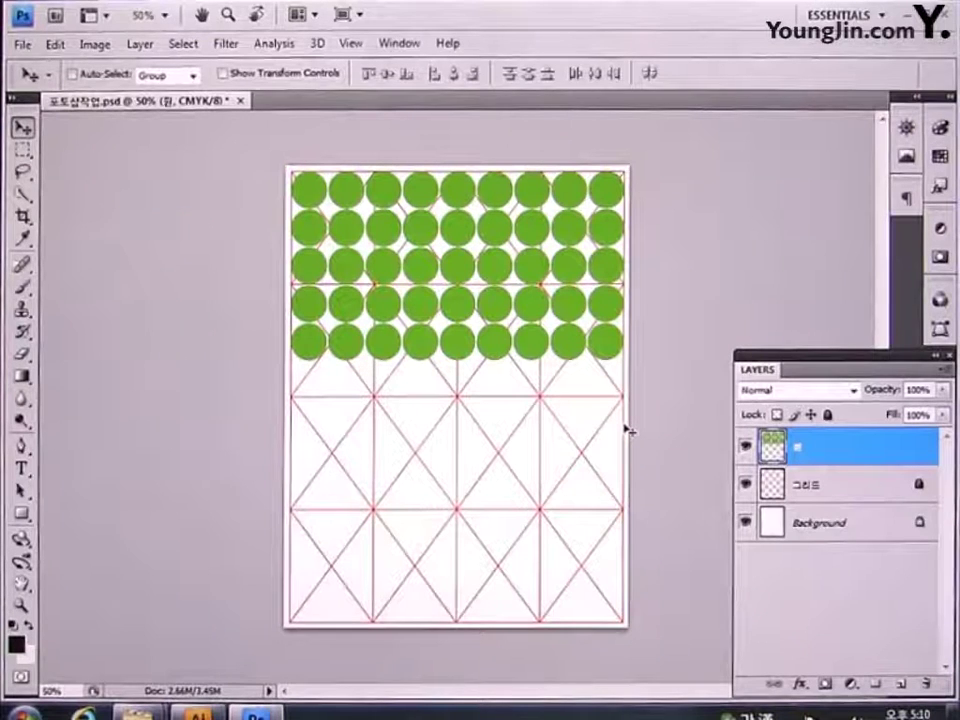
key(ctrl+v)
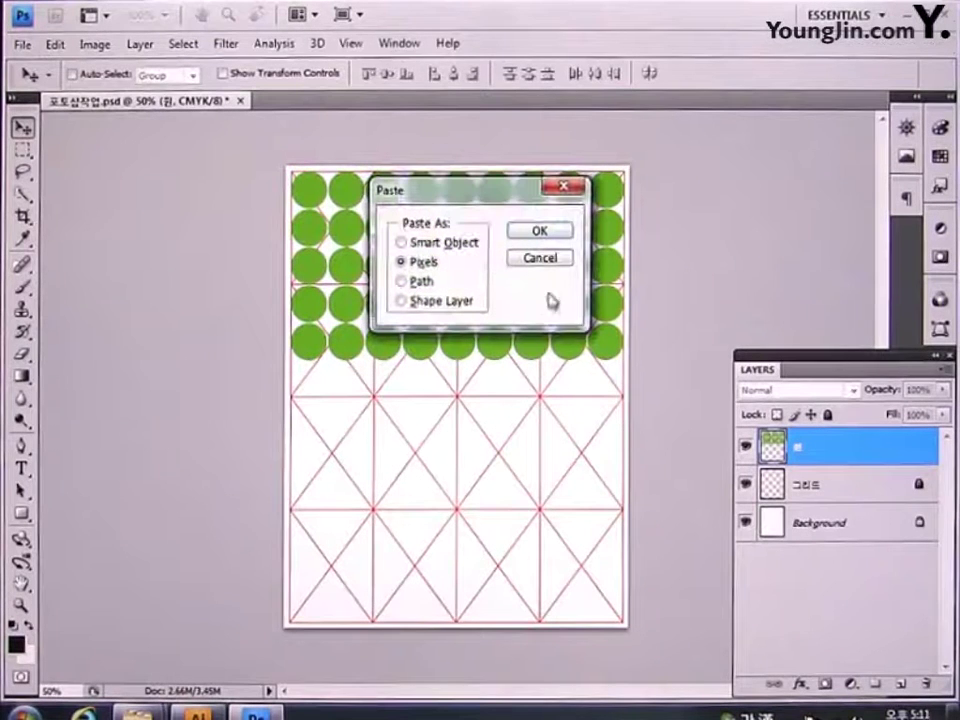
click(554, 236)
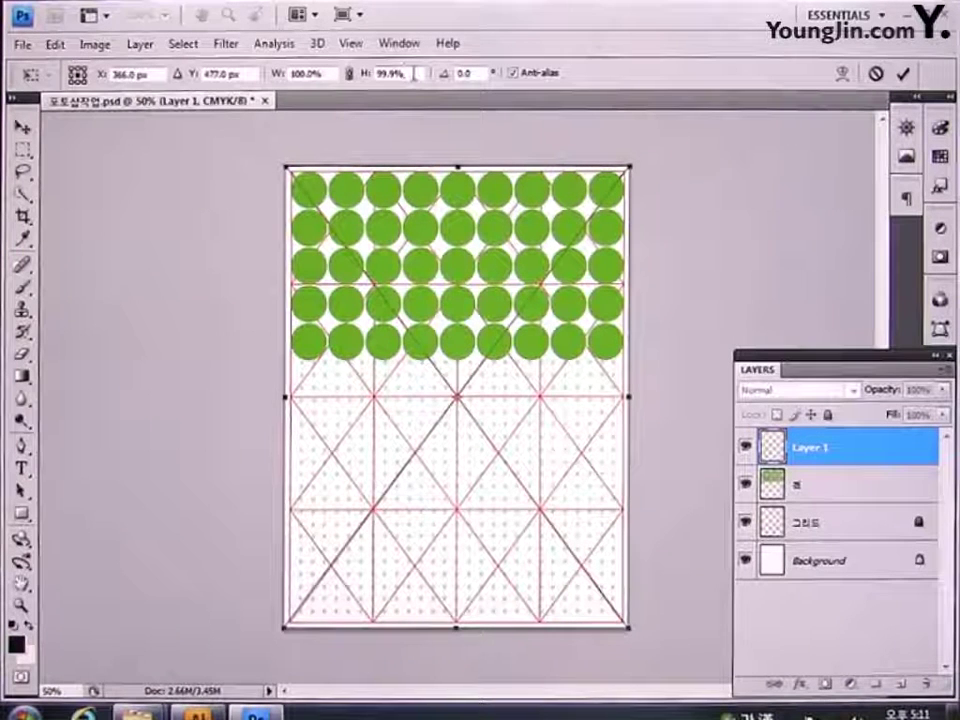
Step: Set the pasted dot pattern's height scale to 100%, commit the placement, and rename its layer 도트무늬
click(362, 74)
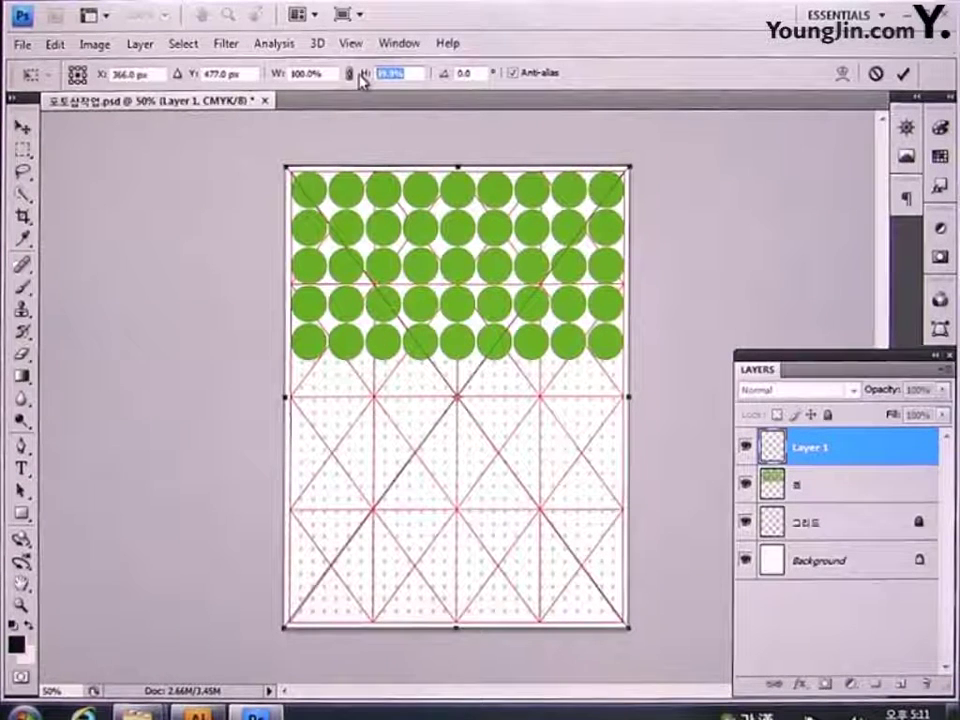
drag(362, 80, 361, 80)
text(100)
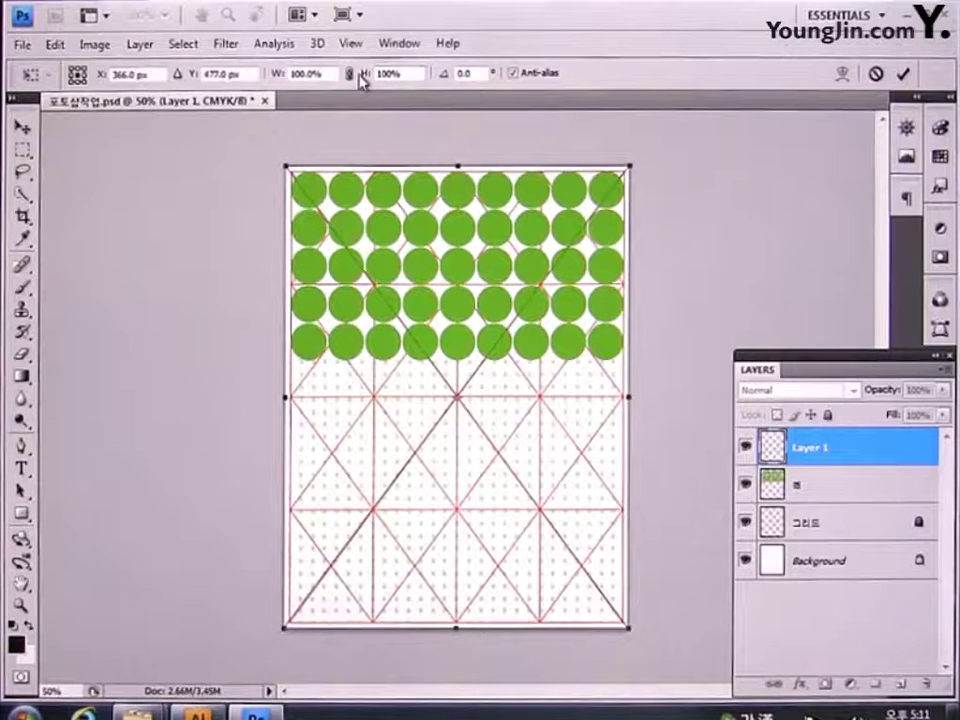
key(Return)
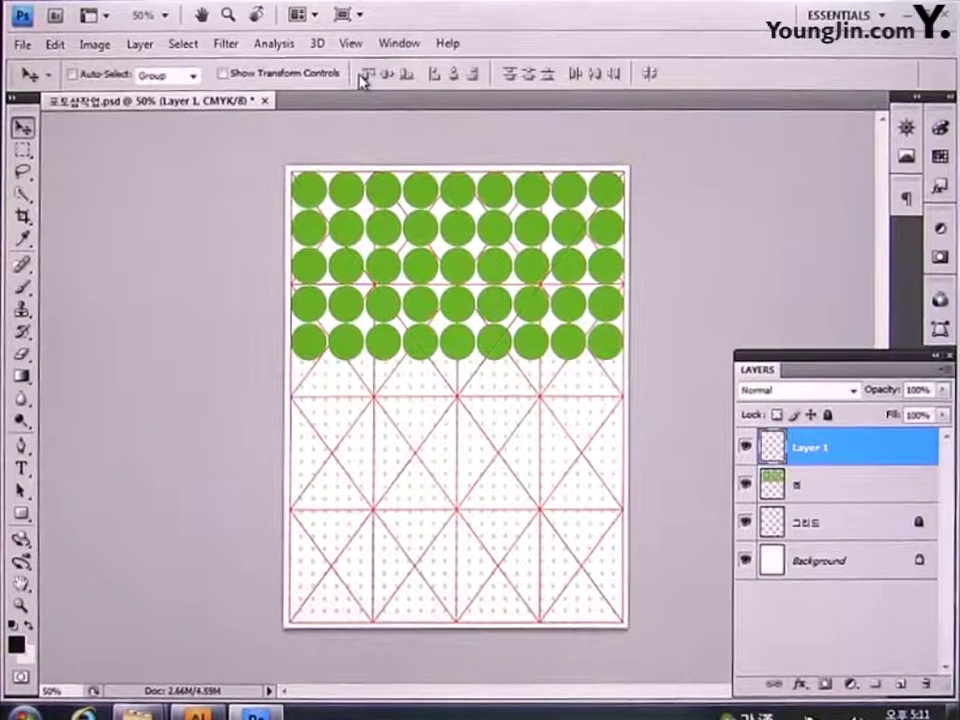
double_click(802, 452)
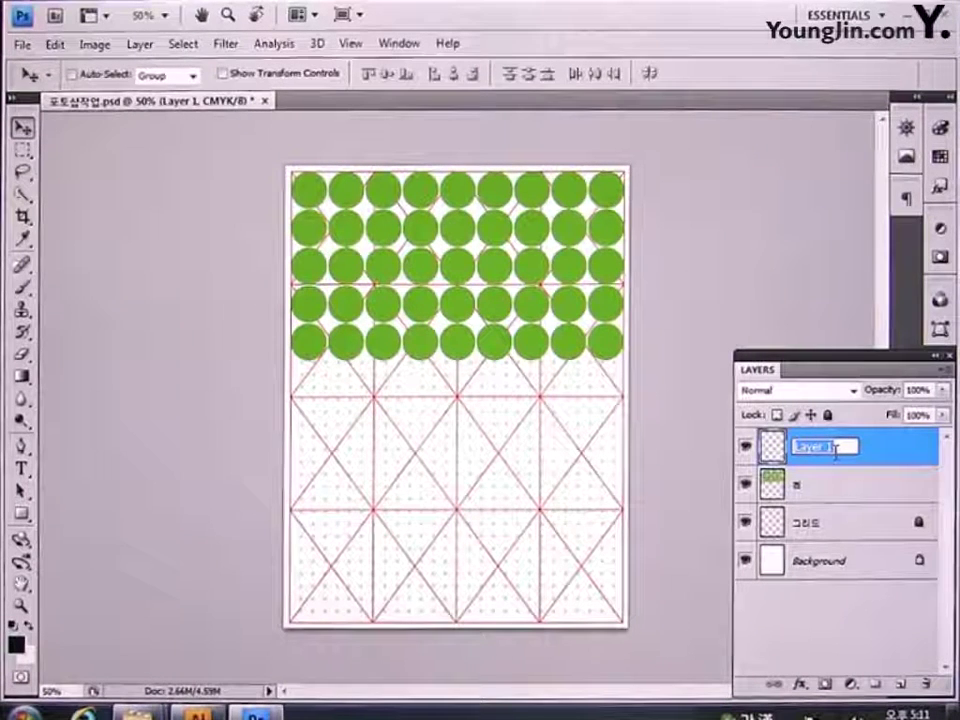
text(ㄷㅗ트무늬)
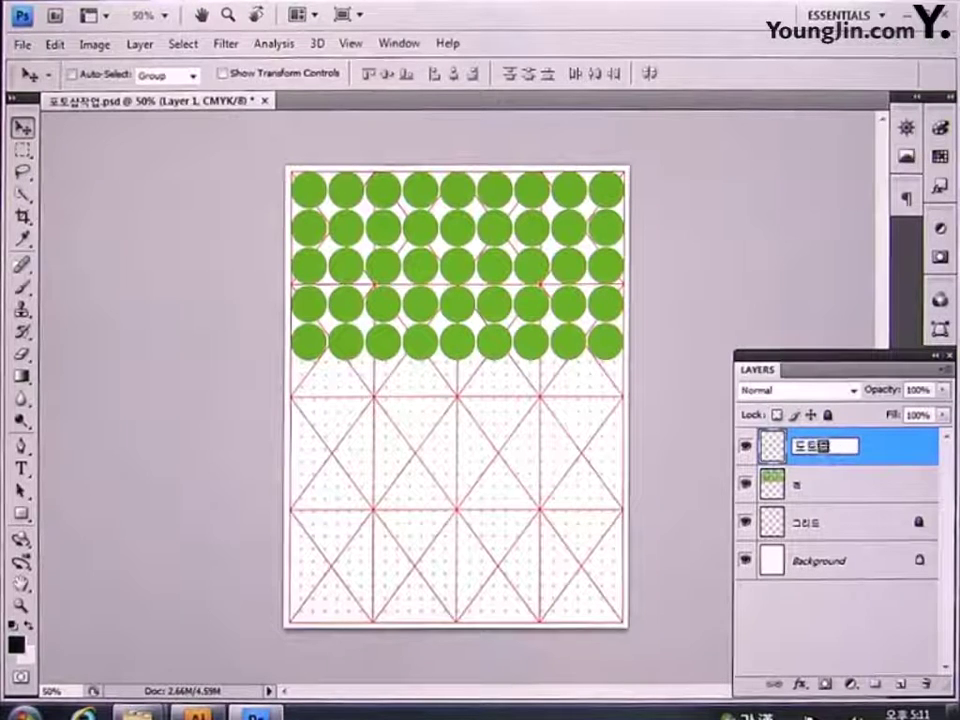
key(Return)
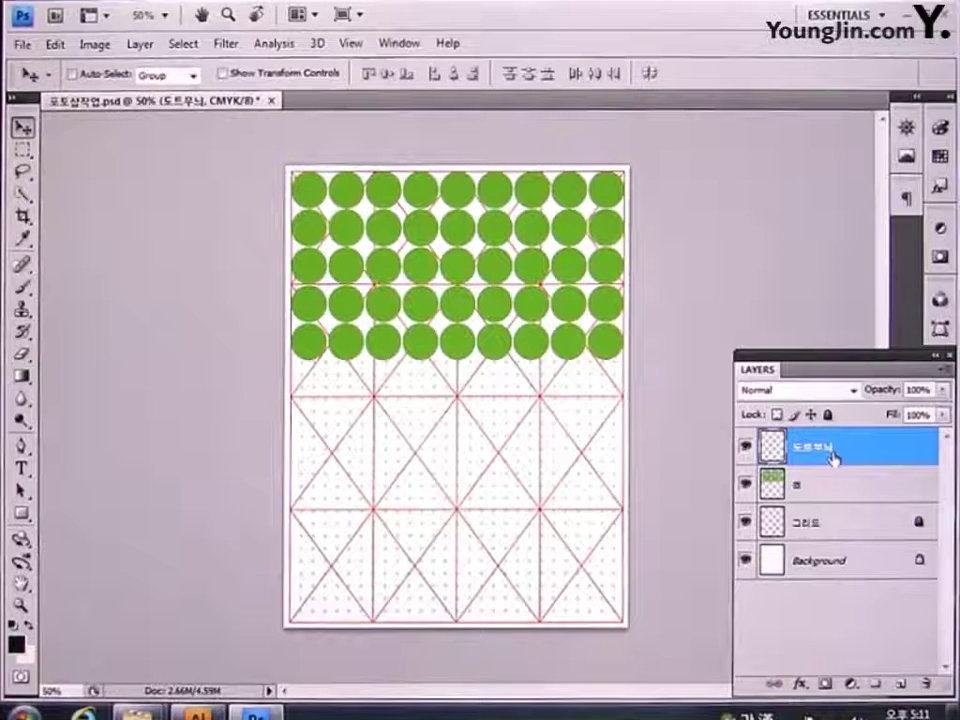
Step: Select a full-width strip over about the bottom fifth of the page, delete its dots from the 도트무늬 layer, and deselect
click(23, 151)
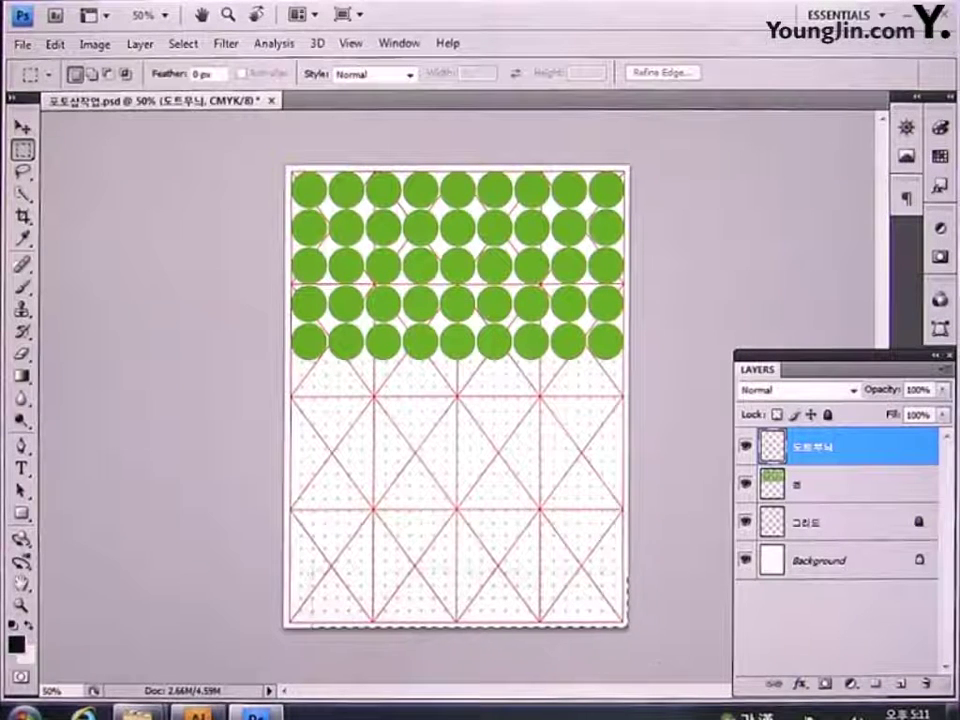
mouse_move(645, 645)
mouse_down()
mouse_move(251, 534)
mouse_move(228, 510)
mouse_move(221, 528)
mouse_up()
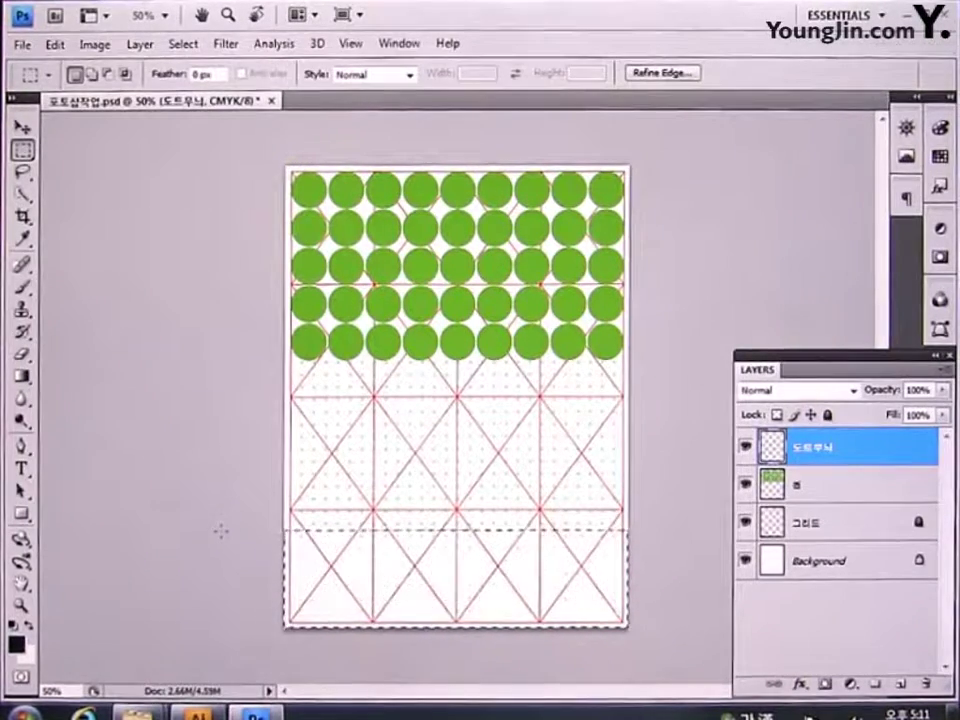
key(Delete)
key(ctrl+d)
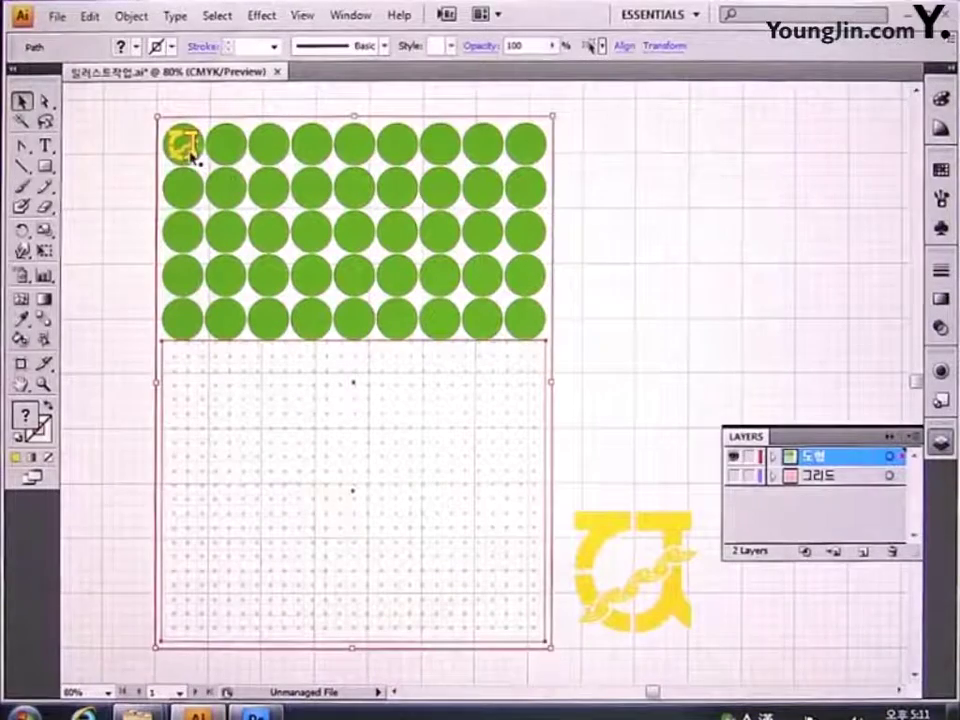
Step: Switch to Illustrator, copy the small yellow logo on the first circle with the outer frame, and paste them into Photoshop as pixels
click(190, 152)
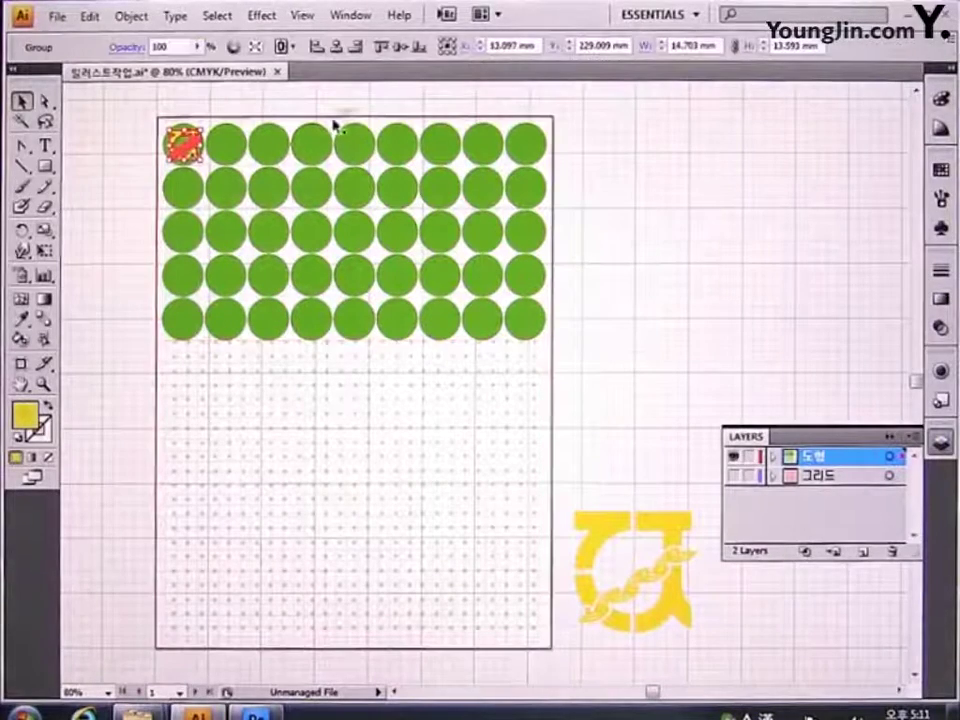
key(ctrl+a)
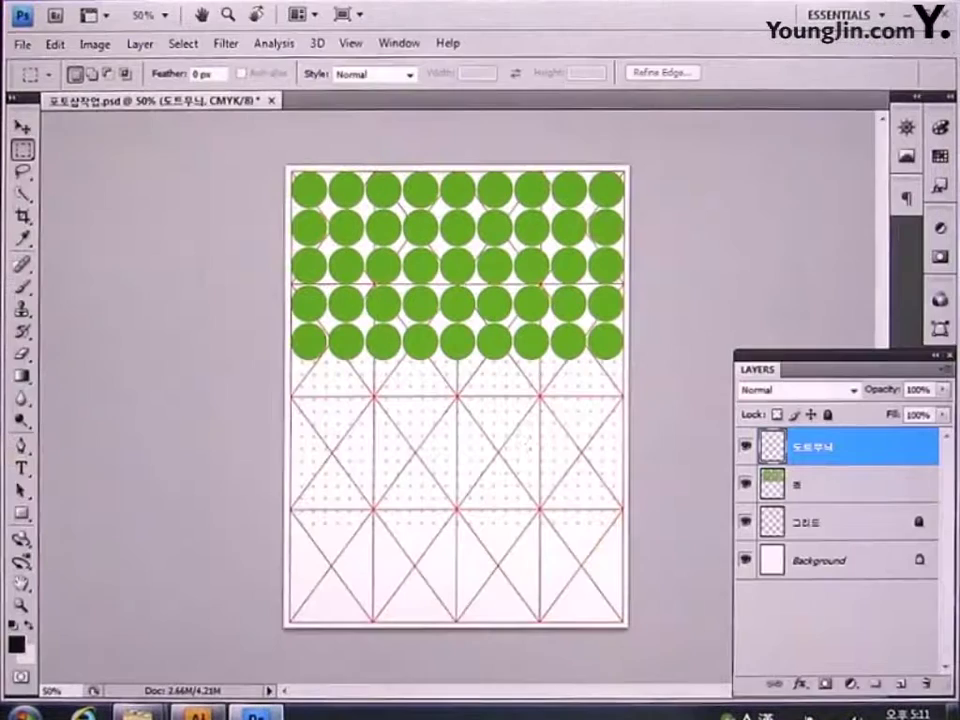
key(ctrl+v)
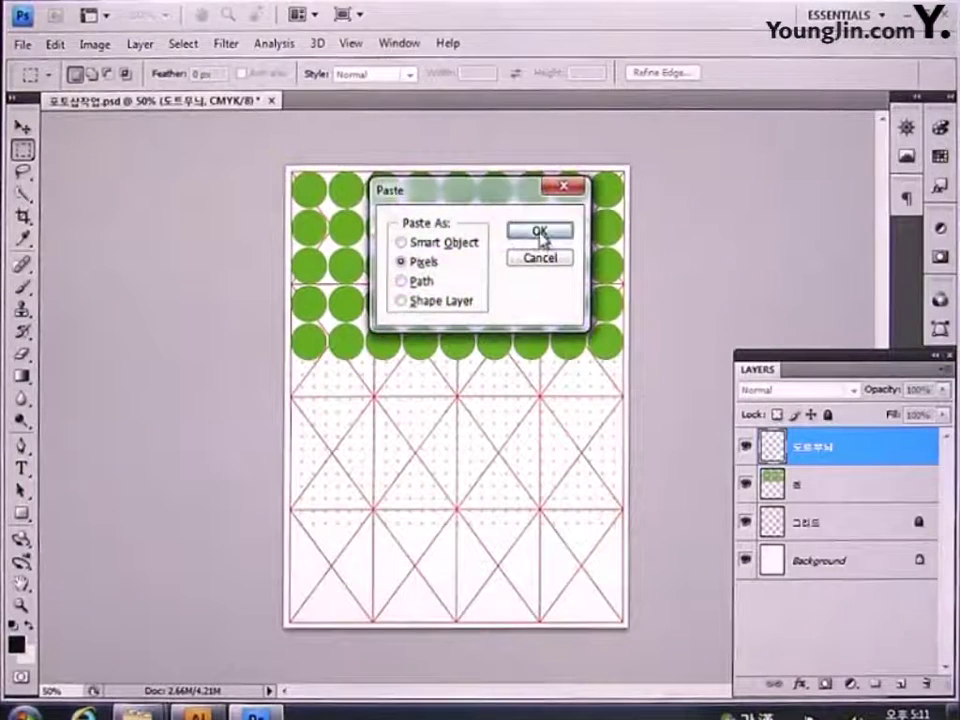
click(540, 231)
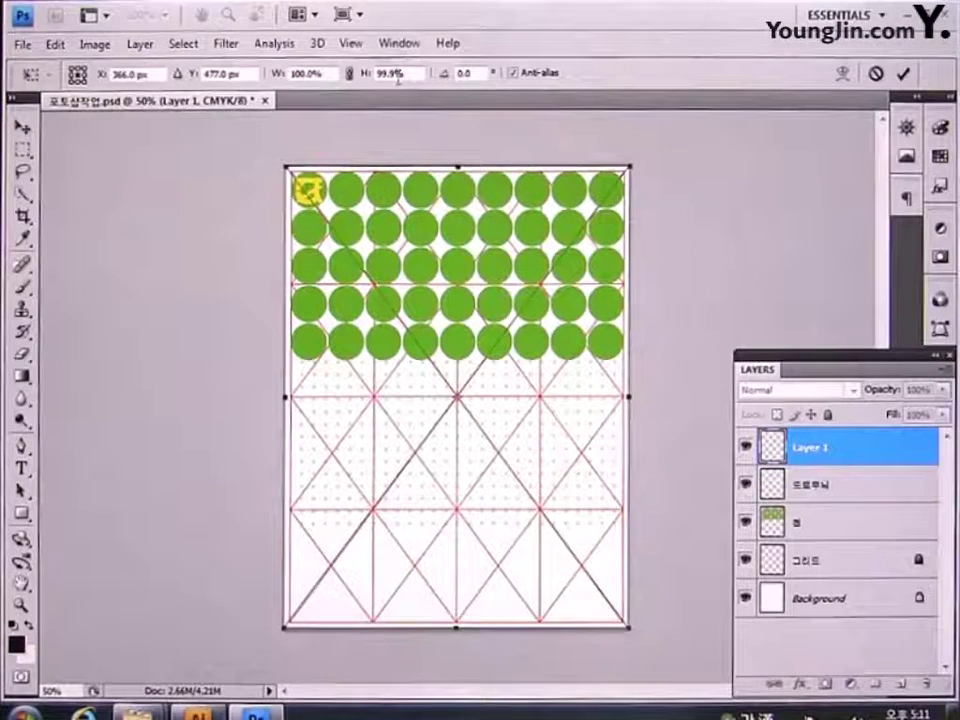
Step: Set the pasted small logo's height scale to 100%, commit the placement, and rename its layer 상단로고
double_click(398, 75)
text(100)
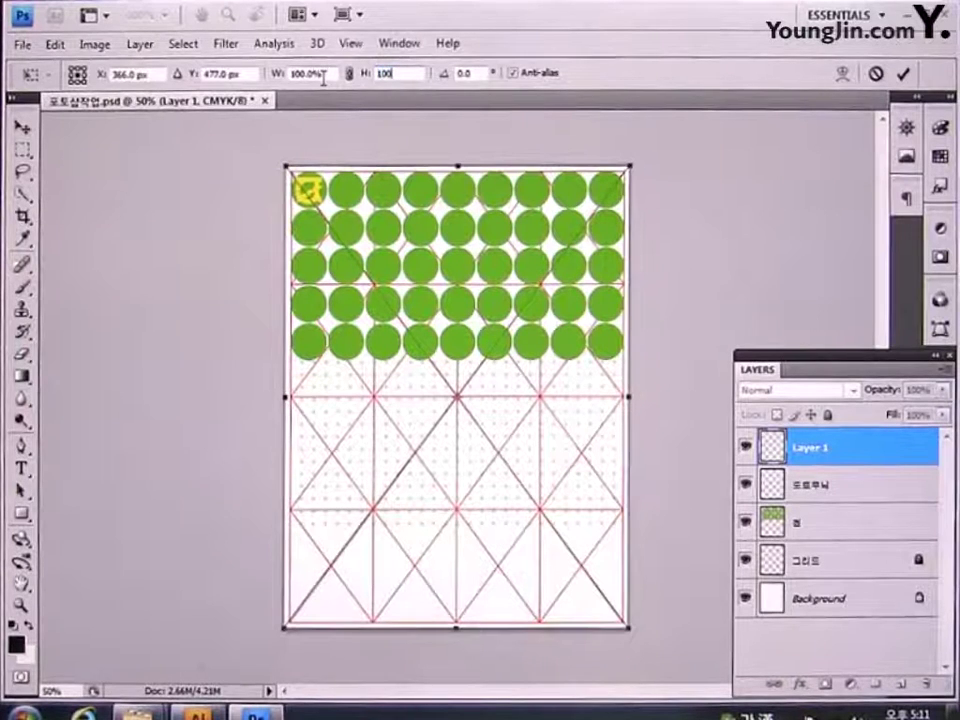
key(Return)
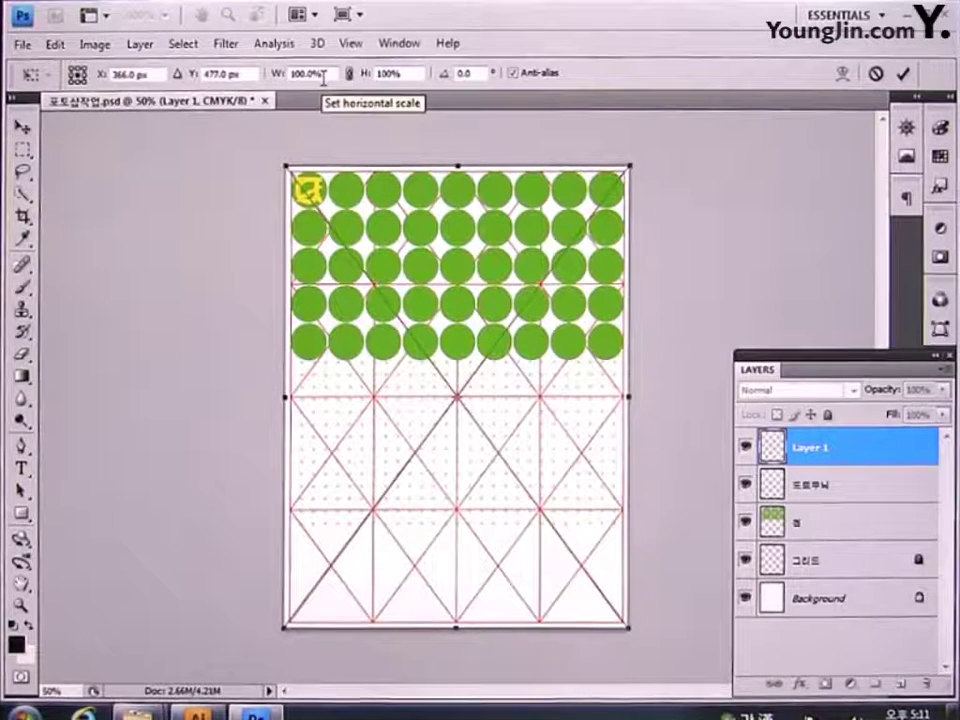
key(Return)
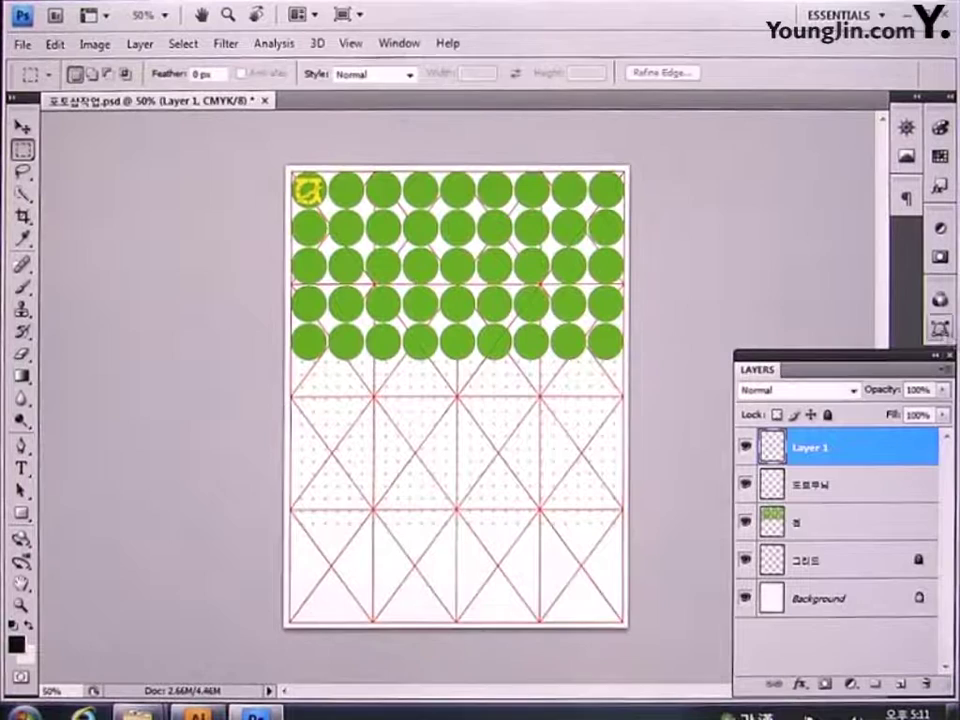
double_click(813, 450)
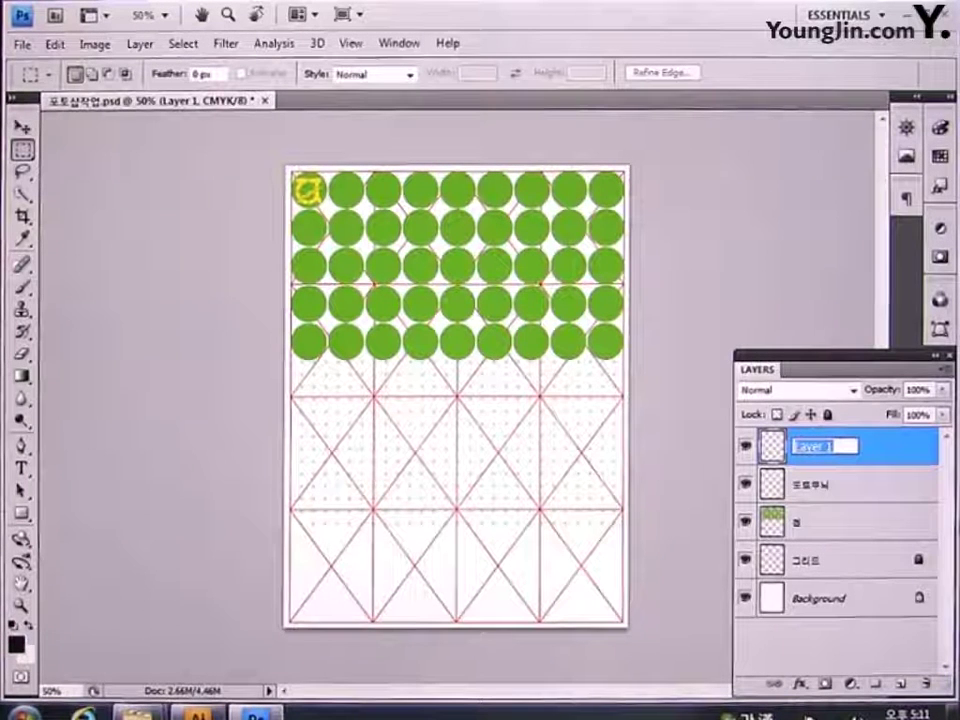
text(손)
text(단로고)
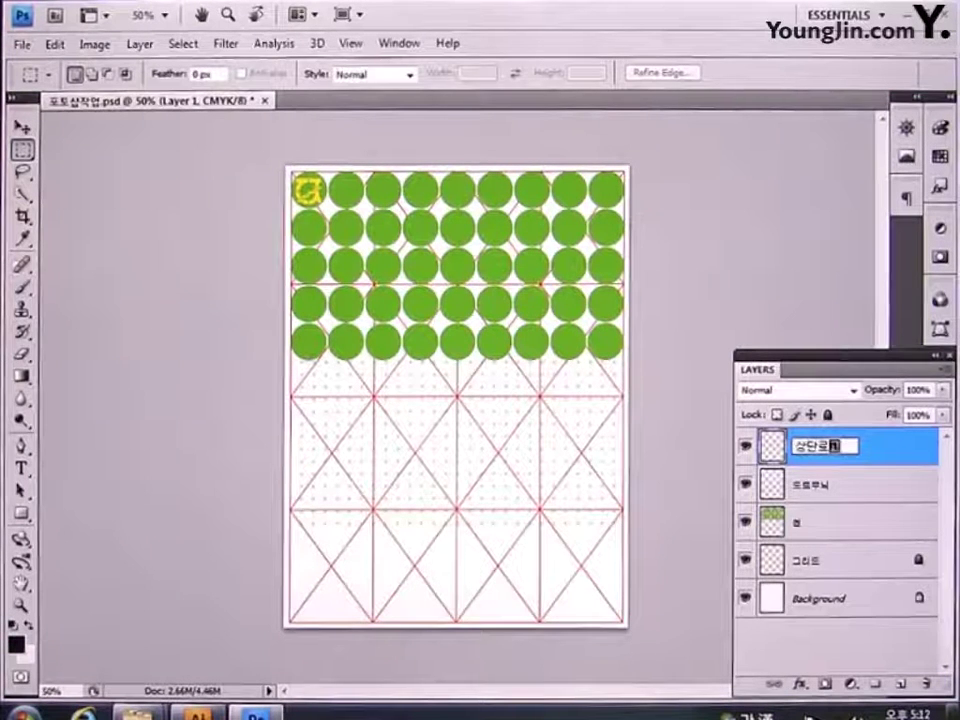
key(Return)
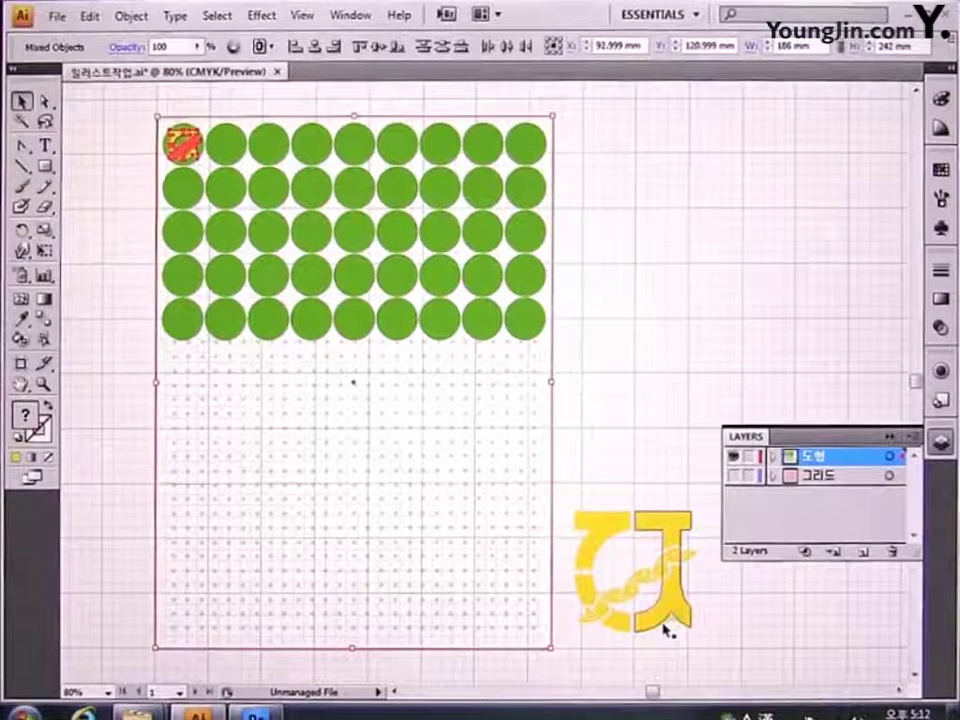
Step: Copy the large yellow logo beside the artboard in Illustrator, switch to Photoshop, and paste it as pixels
click(666, 628)
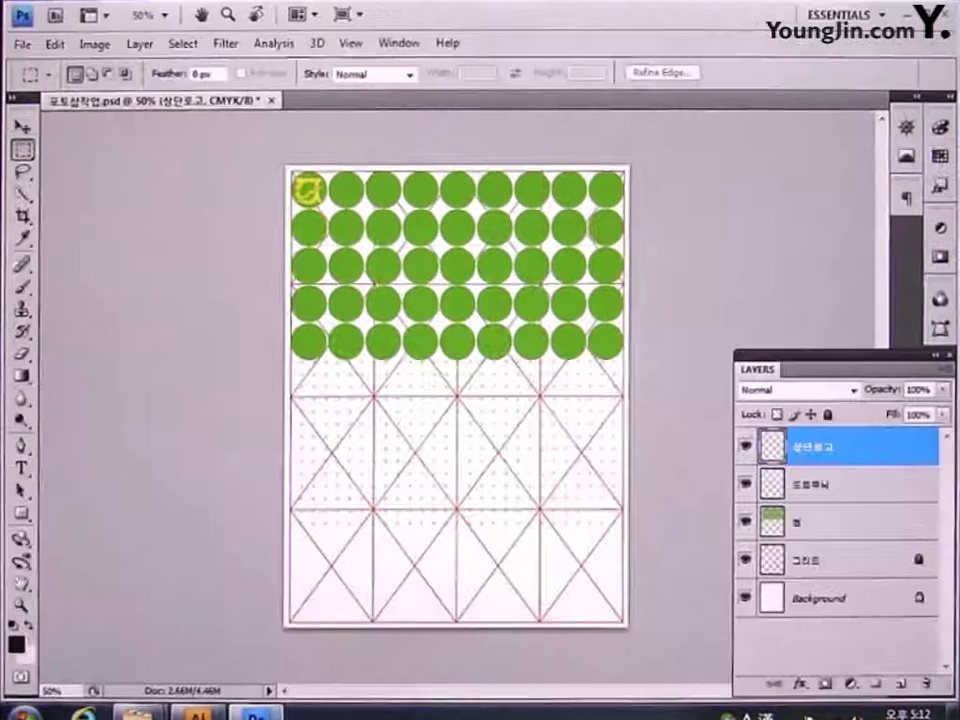
click(255, 712)
key(ctrl+v)
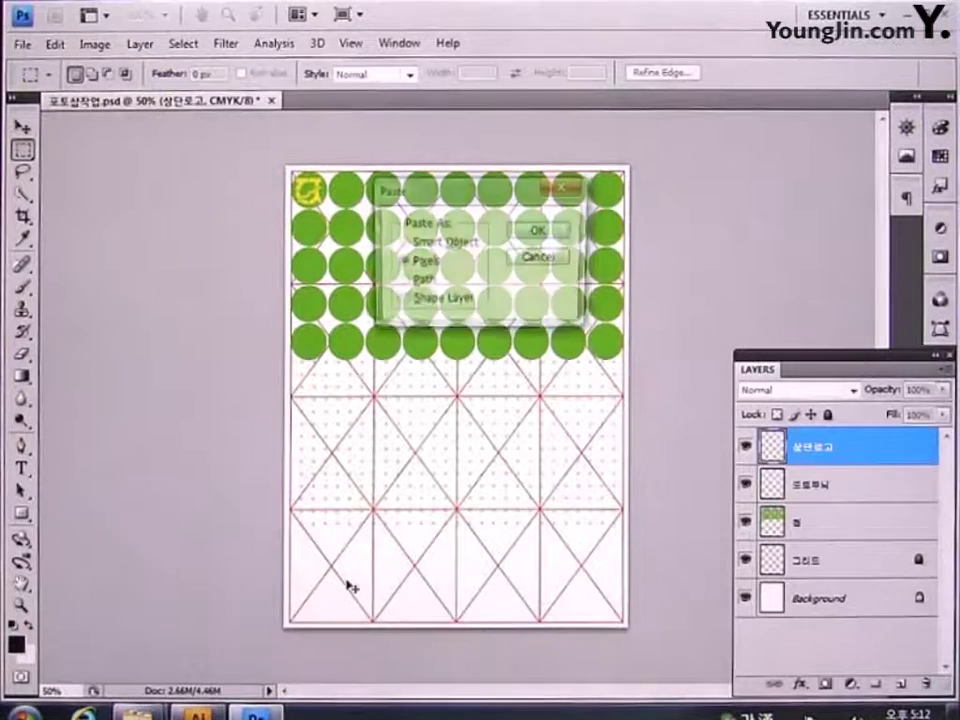
click(539, 231)
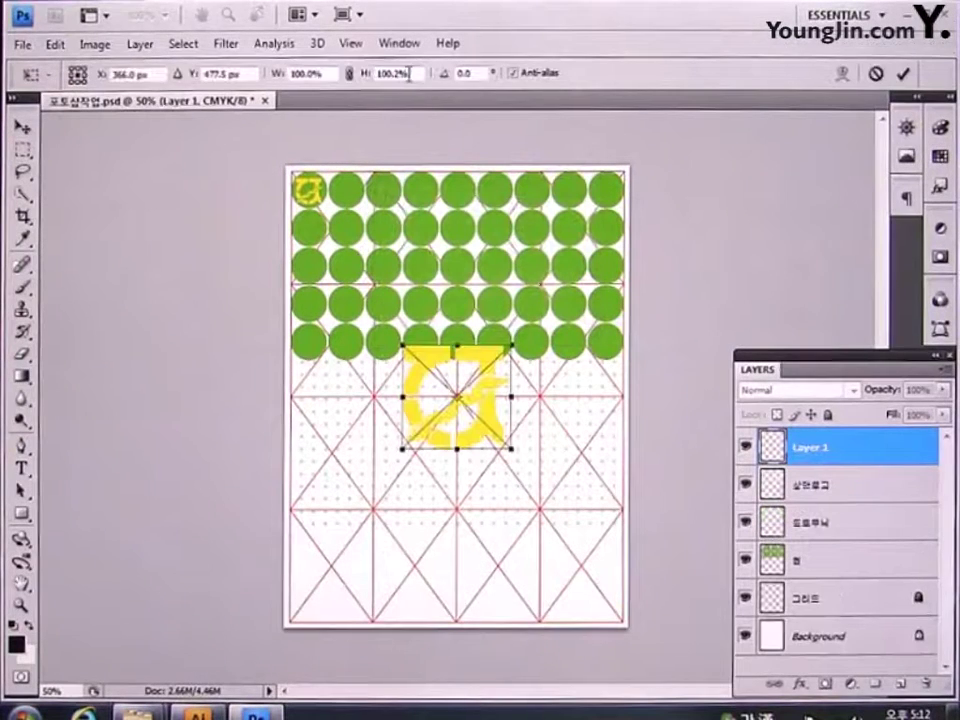
Step: Set the pasted large logo's height scale to 100% and commit the placement
double_click(408, 74)
text(100)
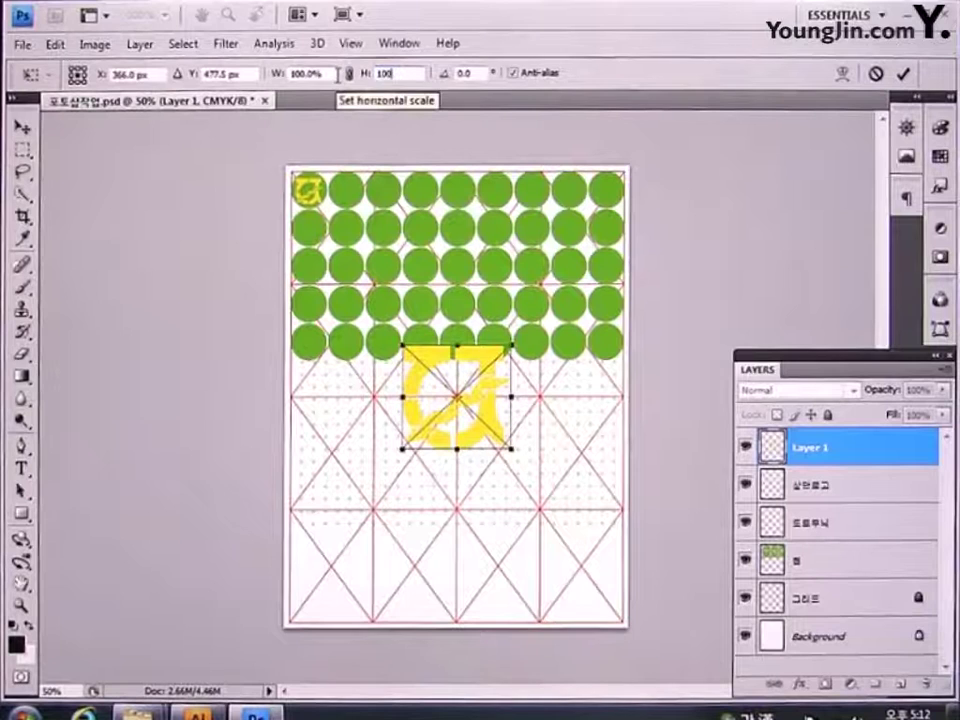
key(Return)
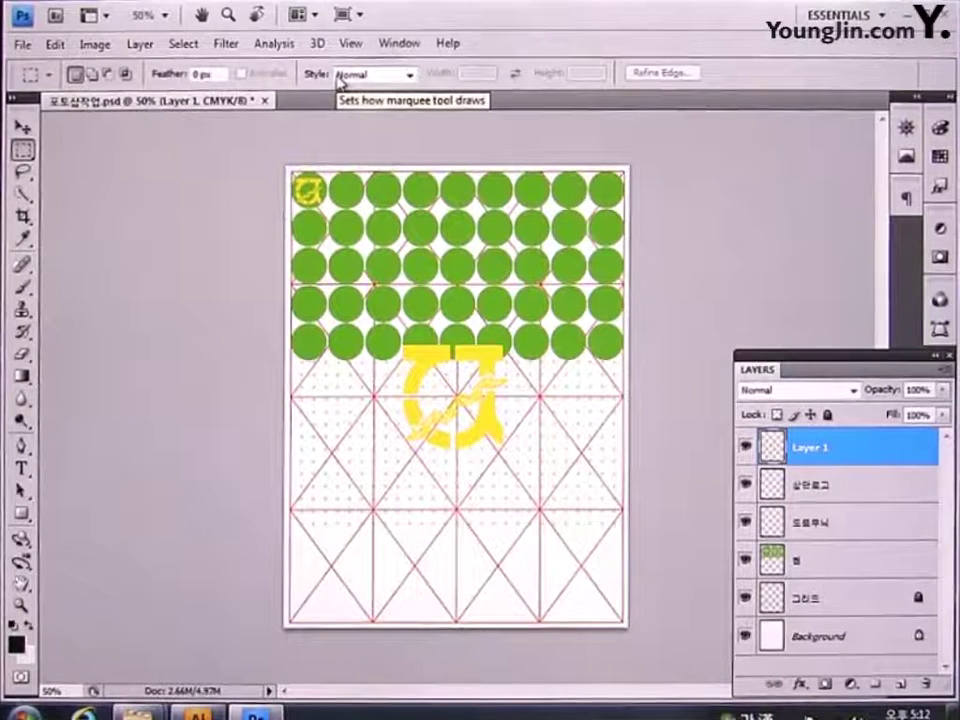
Step: Move the large logo to the page's lower-right corner and rename its layer 하단로고
click(21, 127)
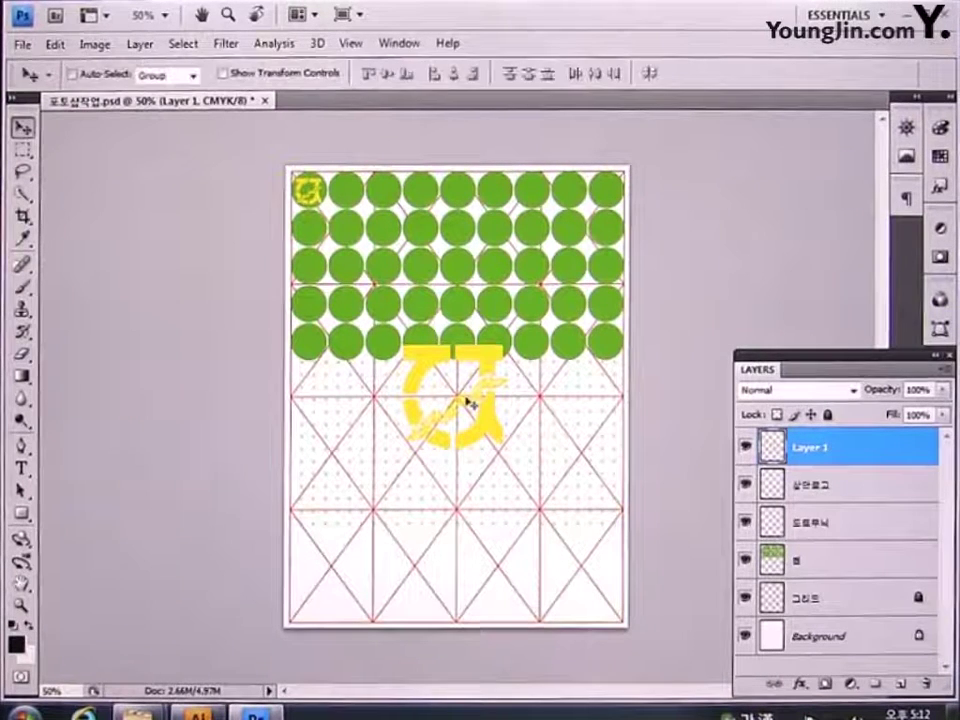
drag(495, 429, 596, 580)
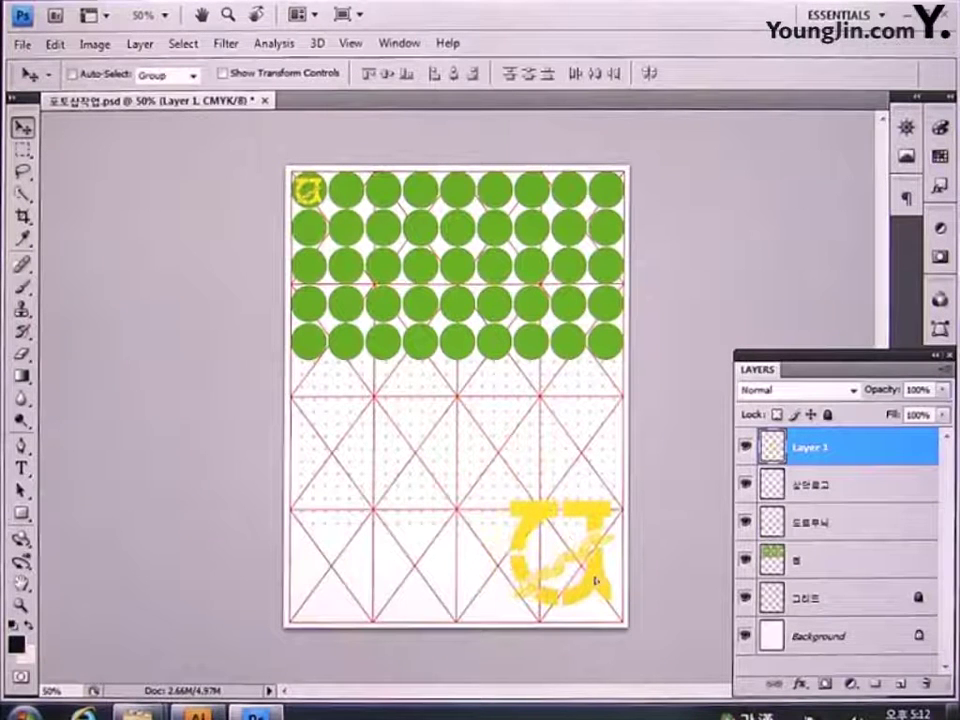
double_click(817, 450)
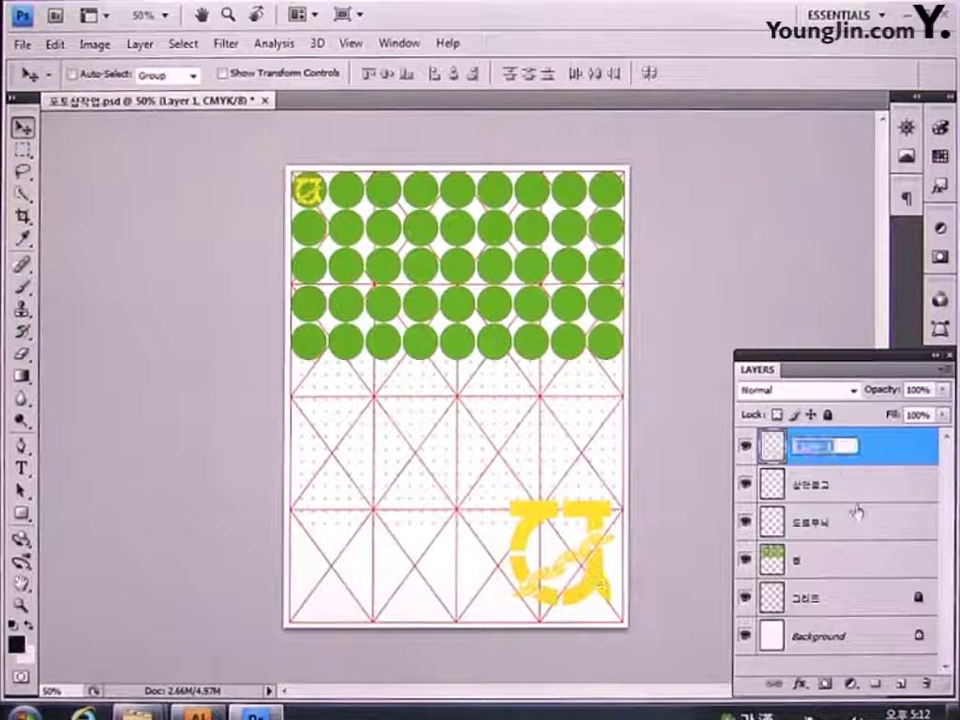
text(하단로고)
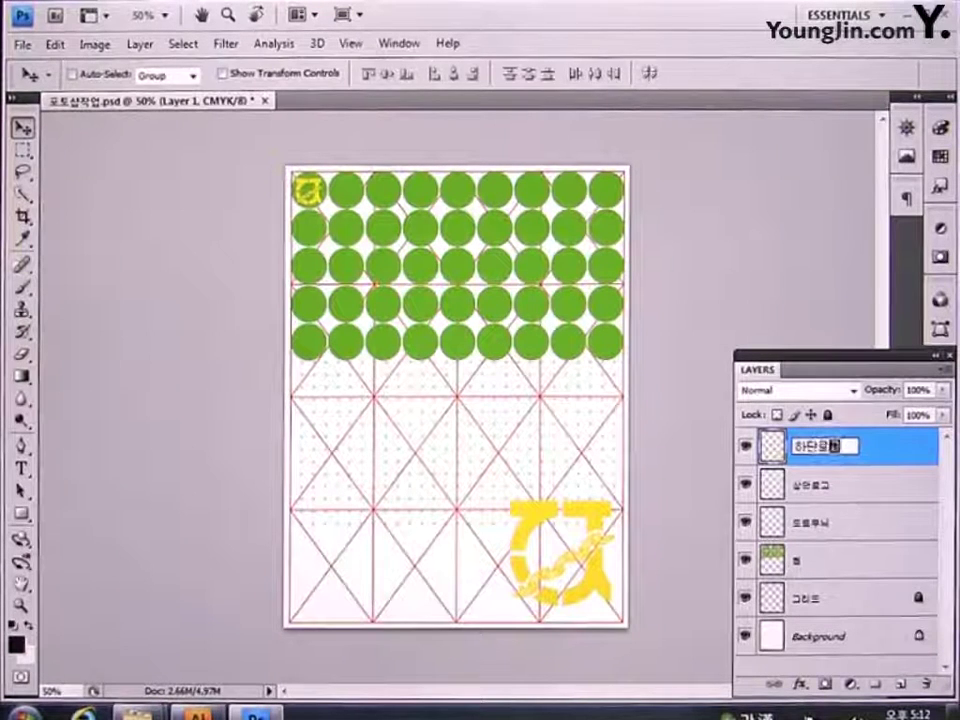
key(Return)
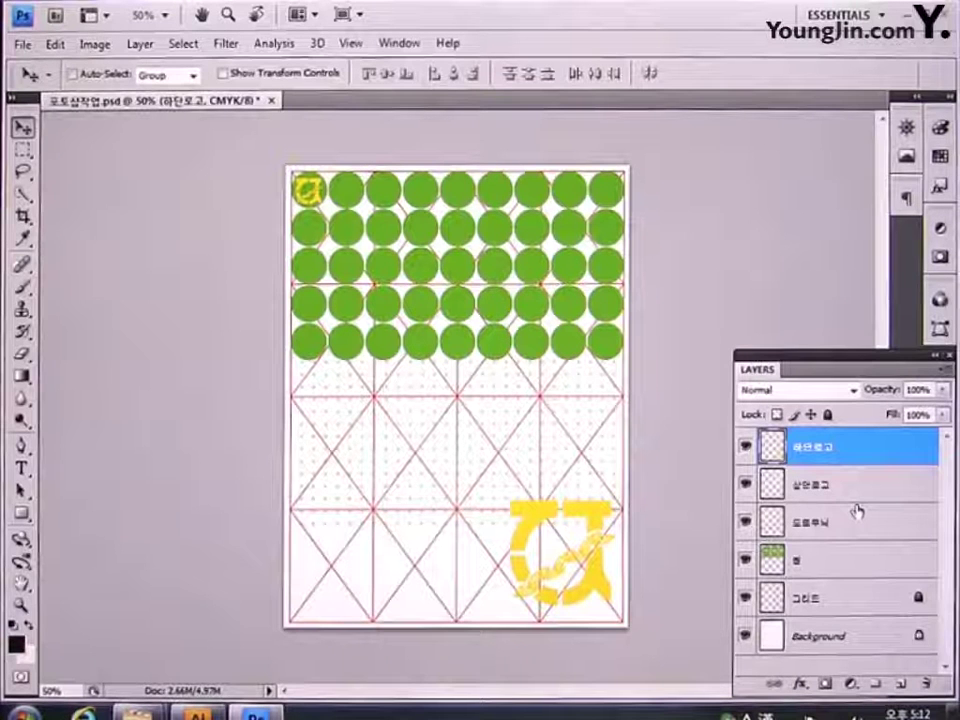
Step: Move the 그리드 layer to the top of the layer stack and hide the 하단로고 layer
click(884, 605)
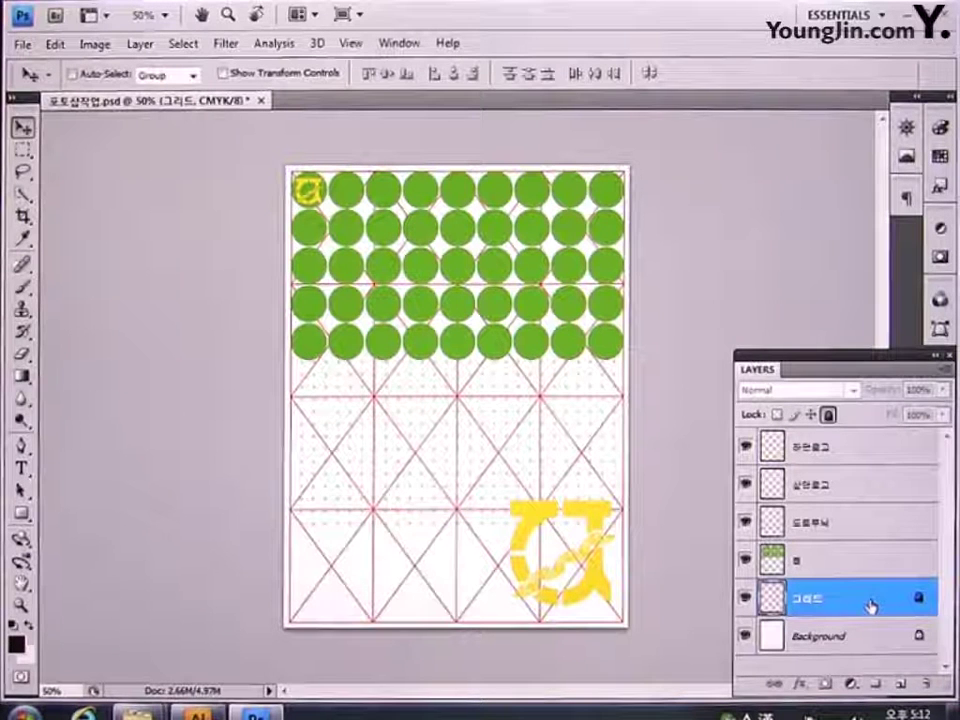
drag(858, 598, 874, 443)
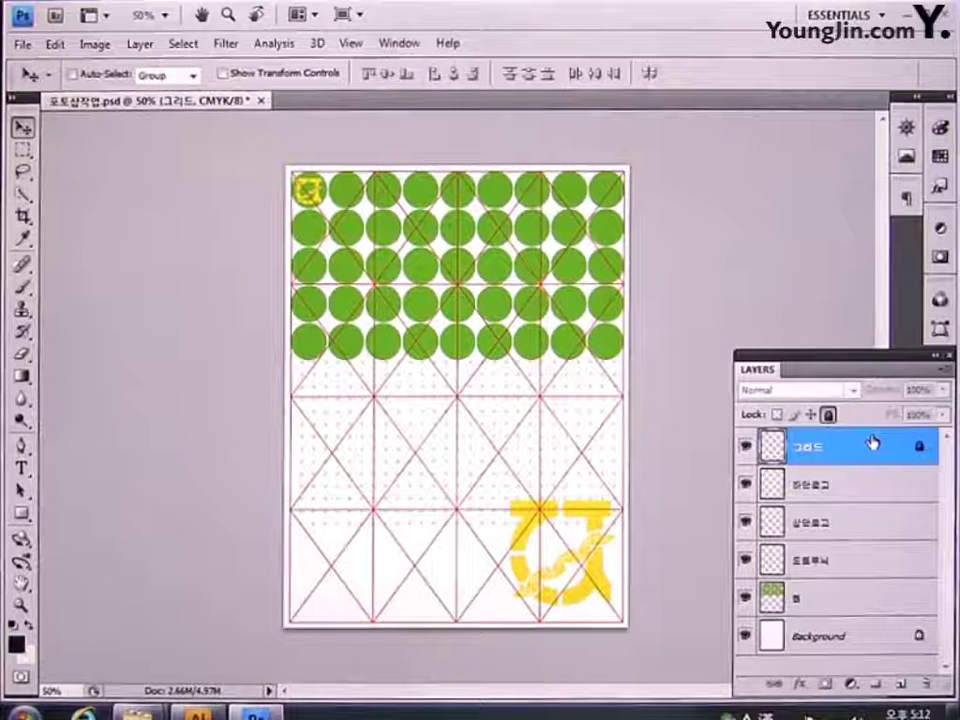
click(744, 485)
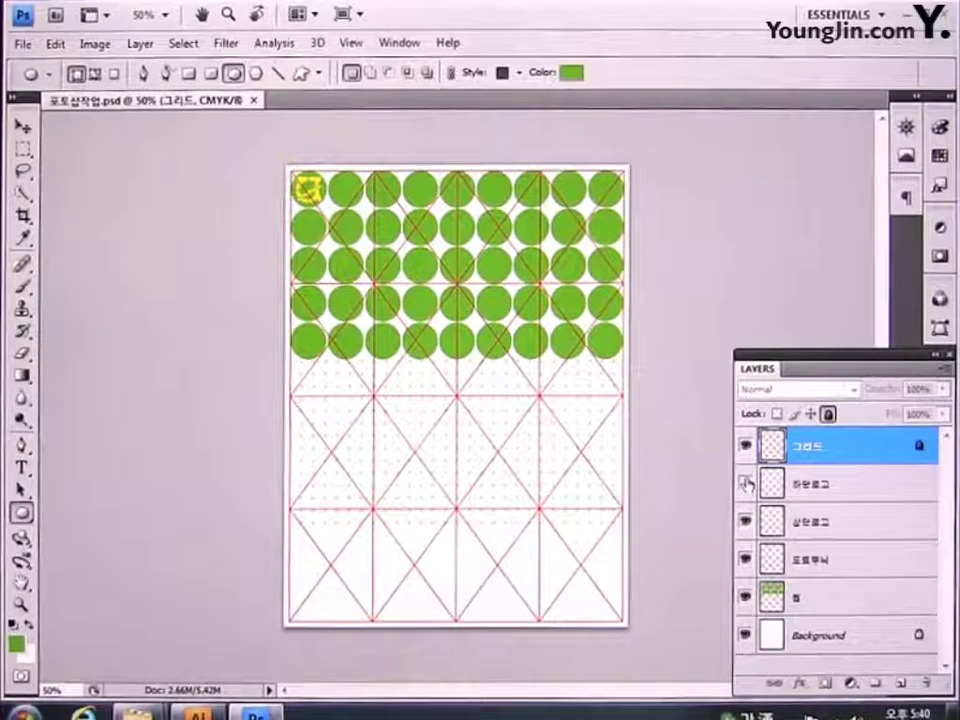
Step: Open the 한국대 photo collage image from the 모의고사 2회 folder
click(22, 43)
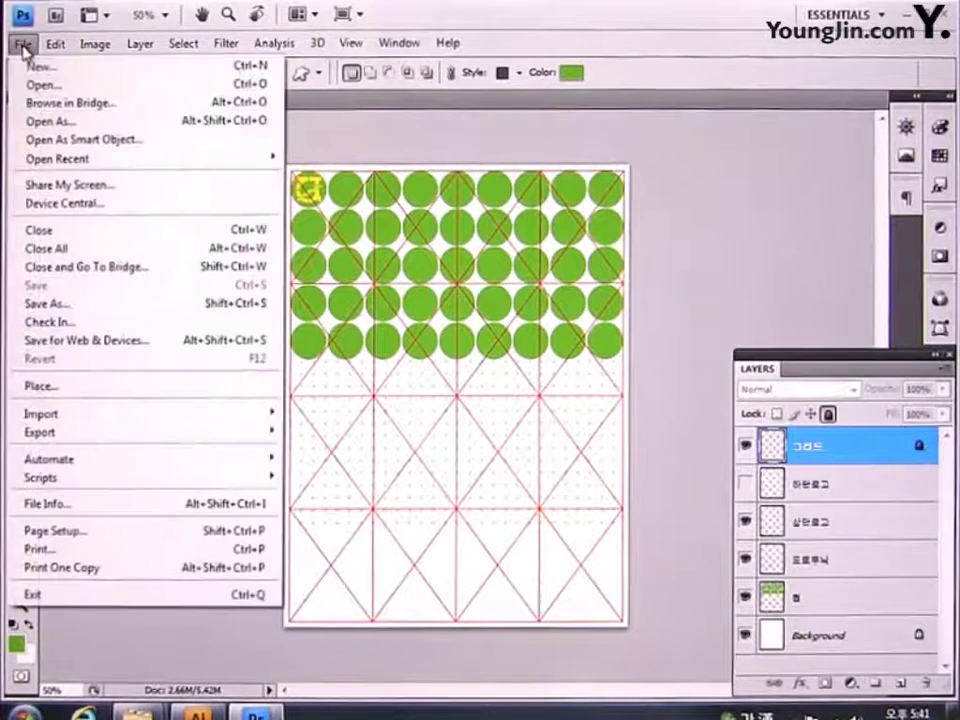
click(38, 85)
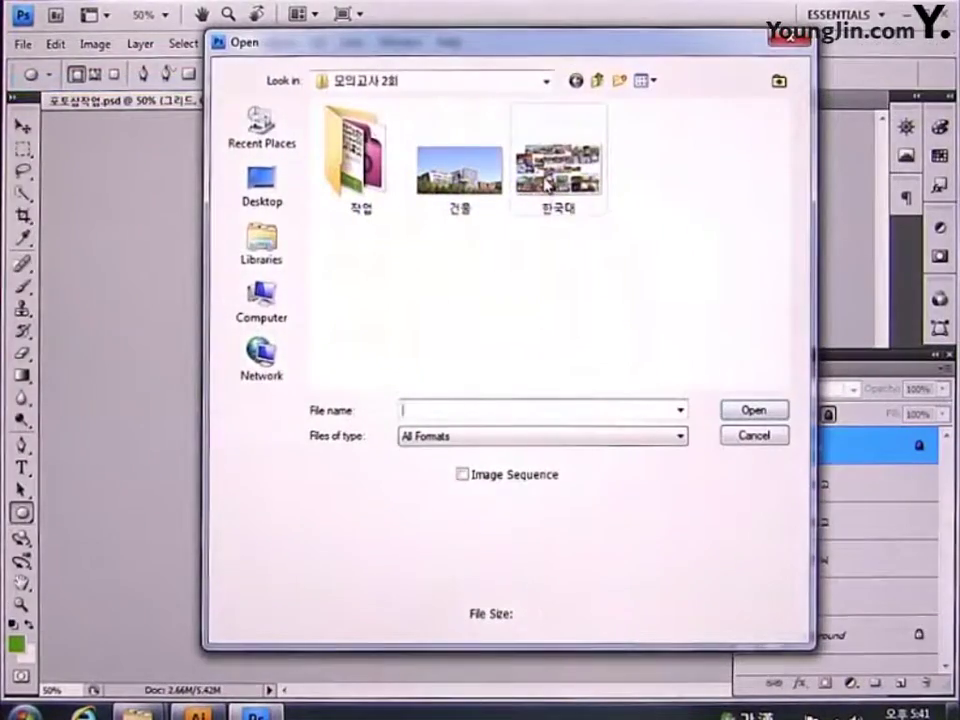
click(548, 183)
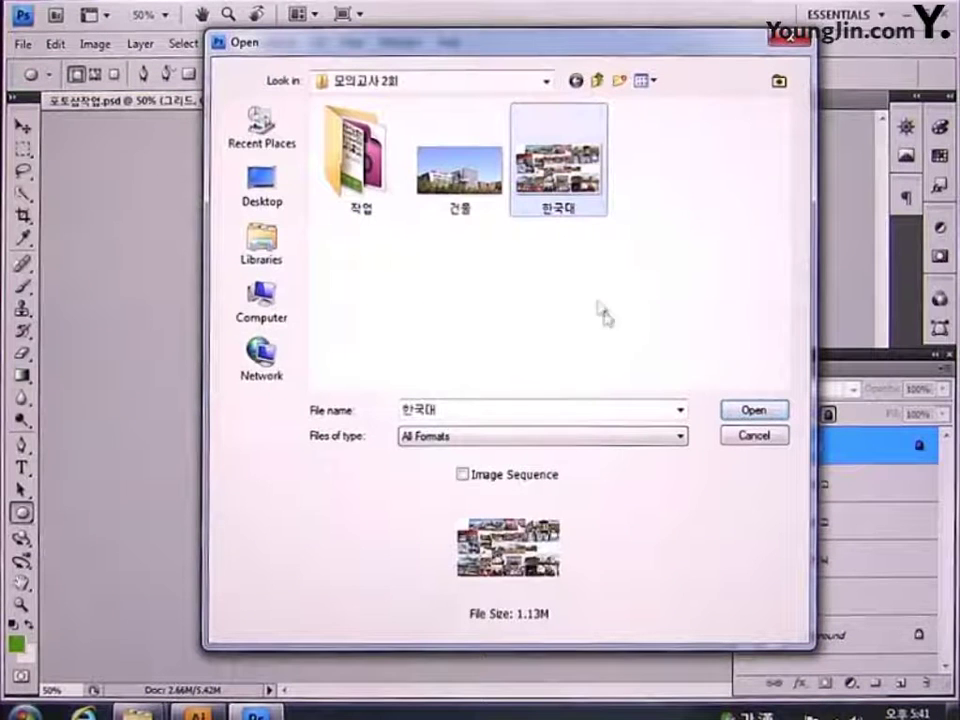
click(748, 413)
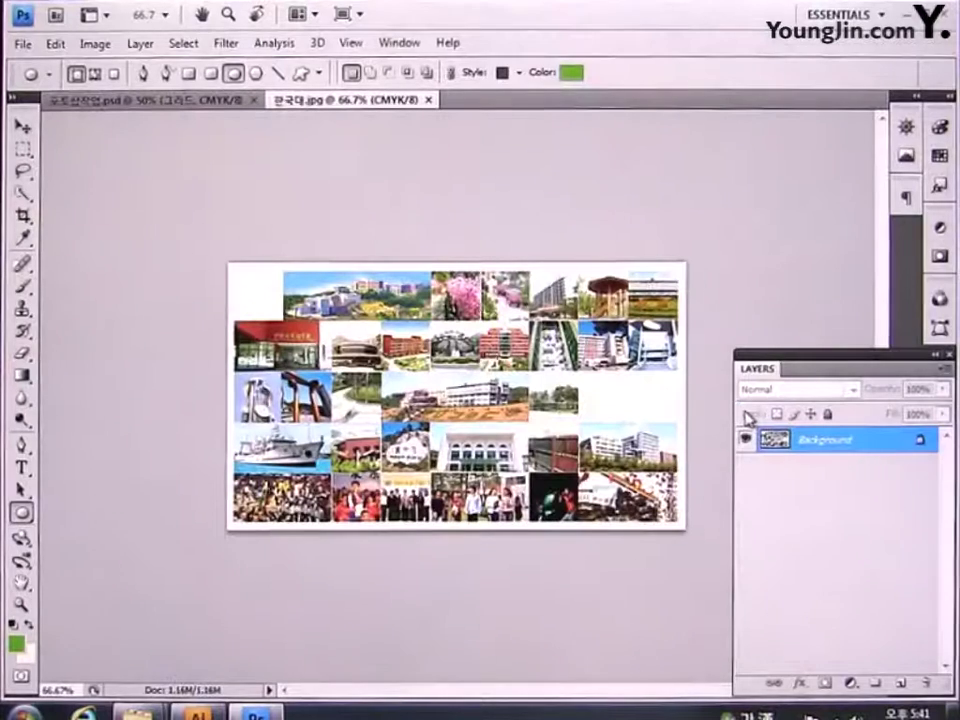
Step: Copy the entire 한국대 image into 포토샵작업.psd and move it over the circle rows in the page's upper part
key(ctrl+a)
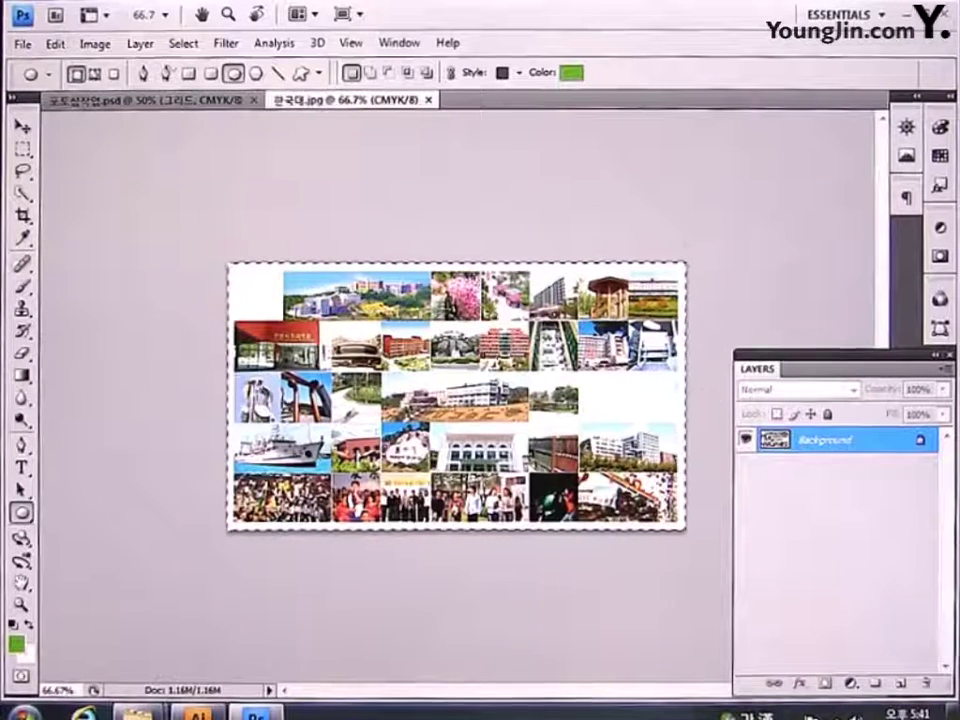
click(148, 101)
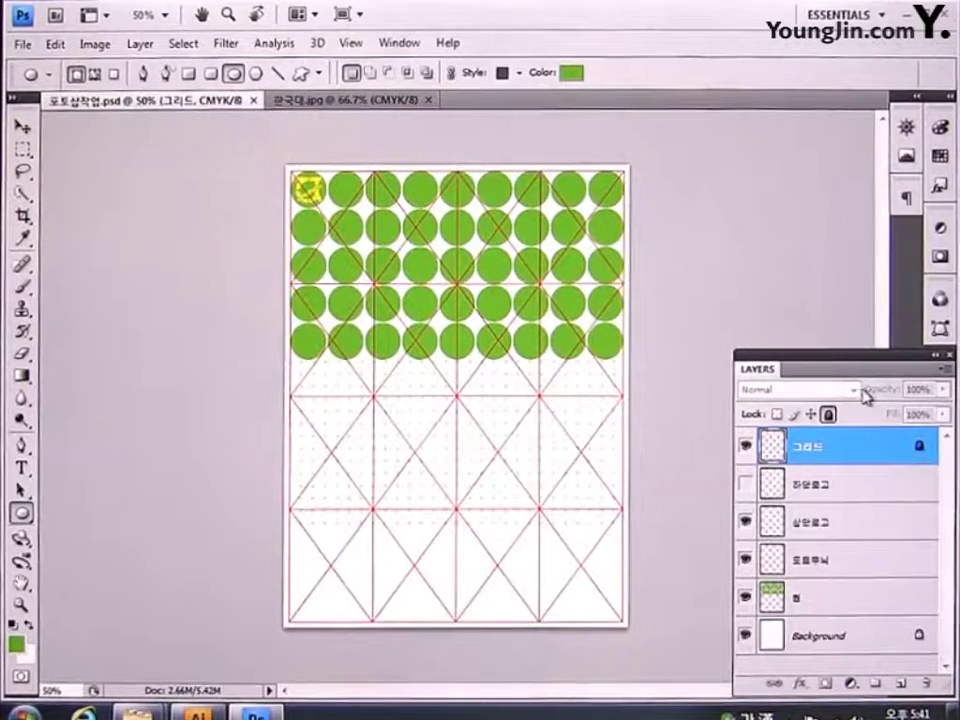
key(ctrl+v)
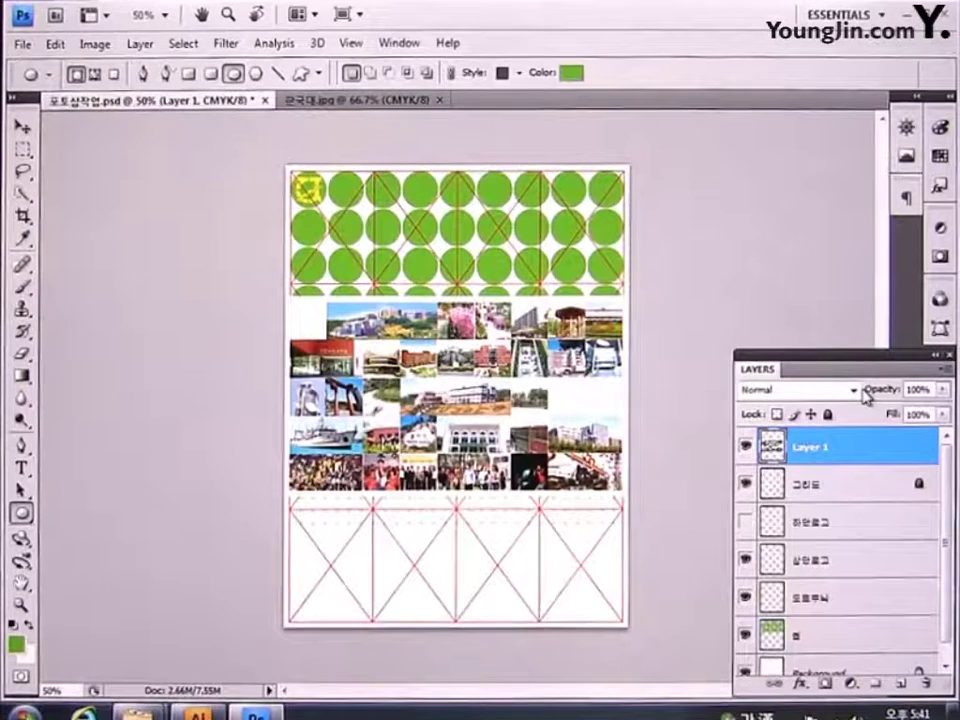
click(21, 126)
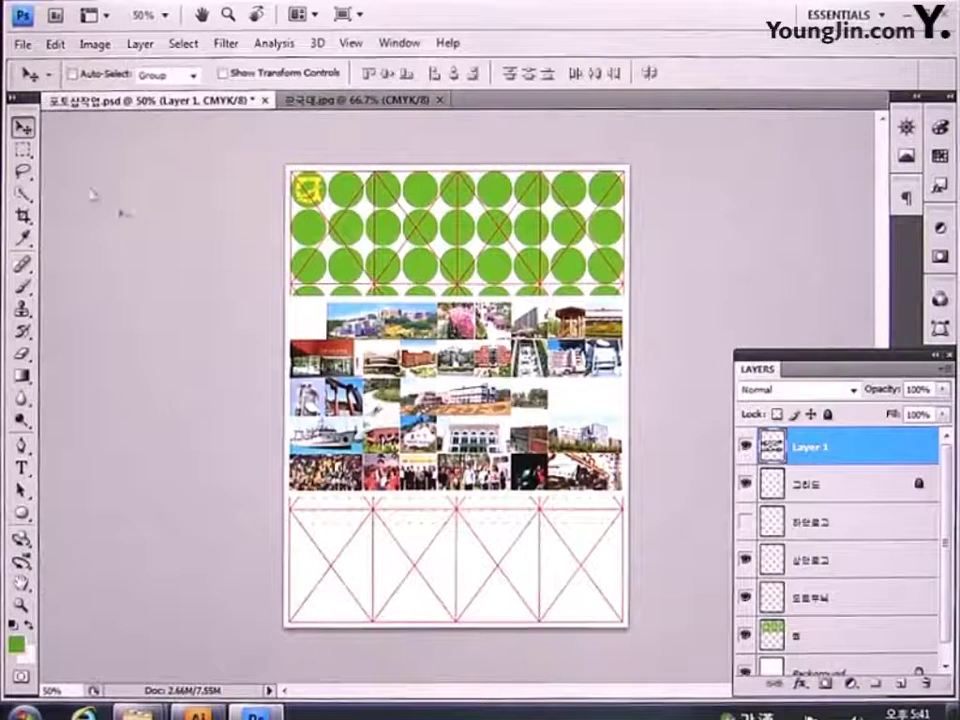
drag(386, 332, 390, 210)
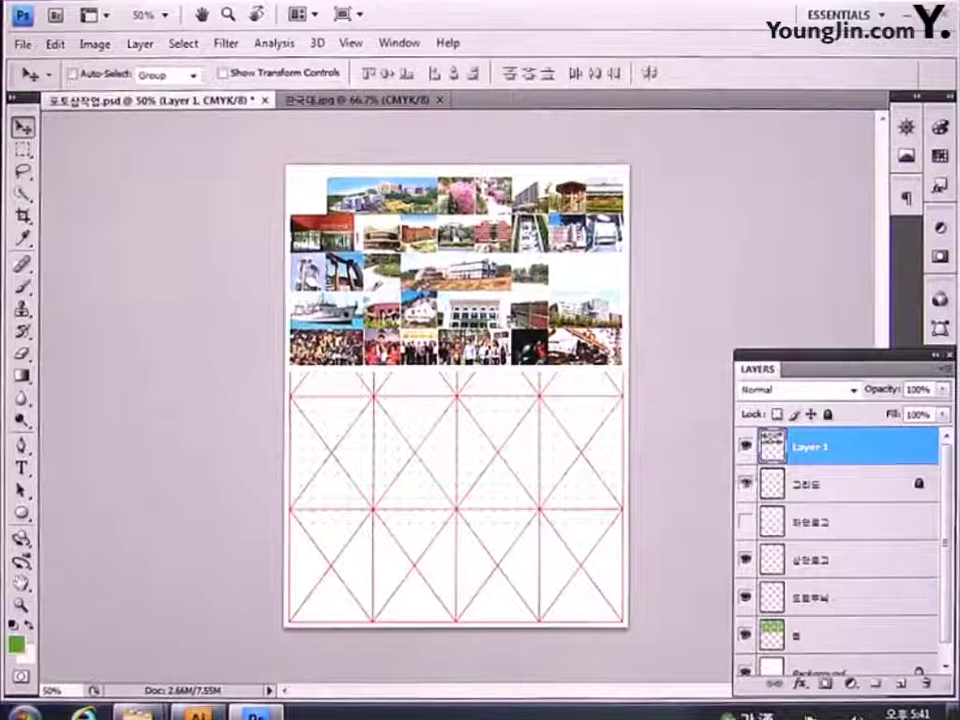
Step: Rename the pasted photo collage layer 한국대
double_click(810, 449)
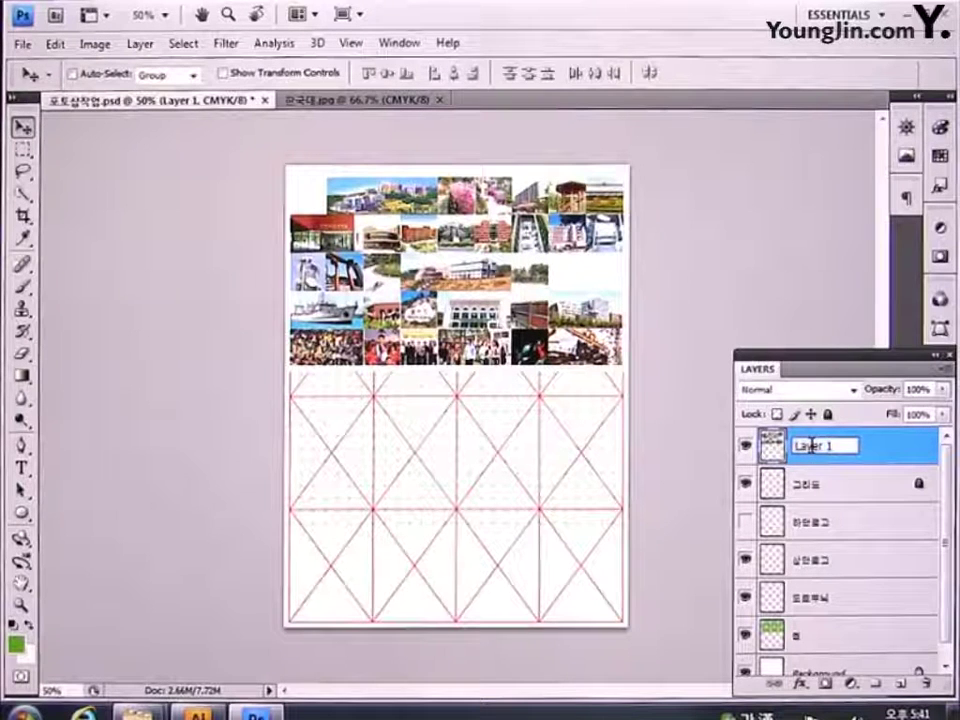
drag(833, 449, 766, 452)
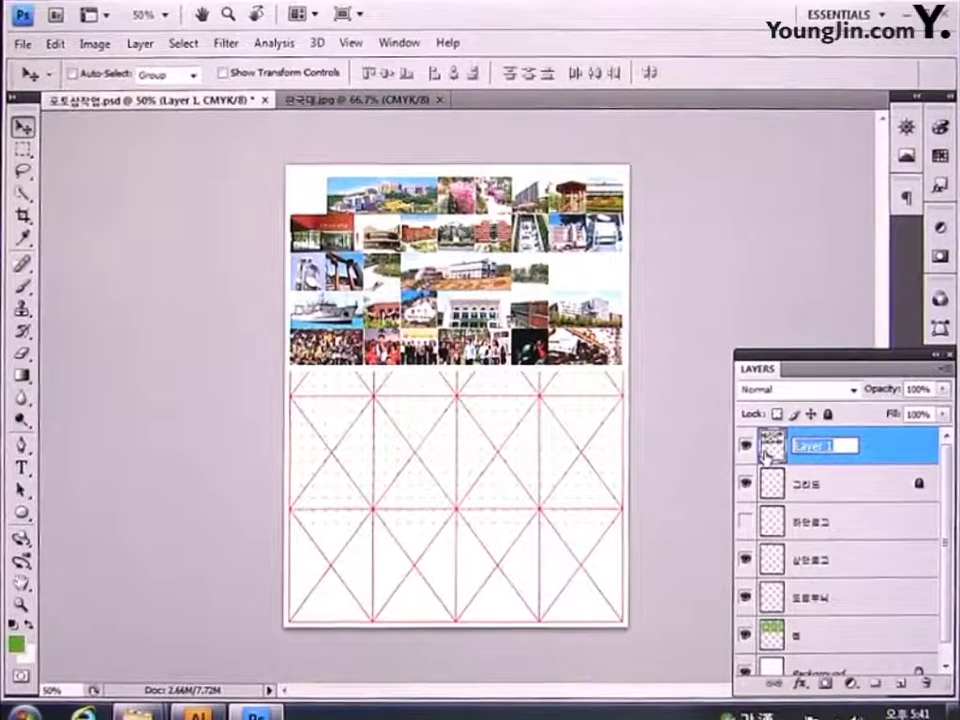
key(Delete)
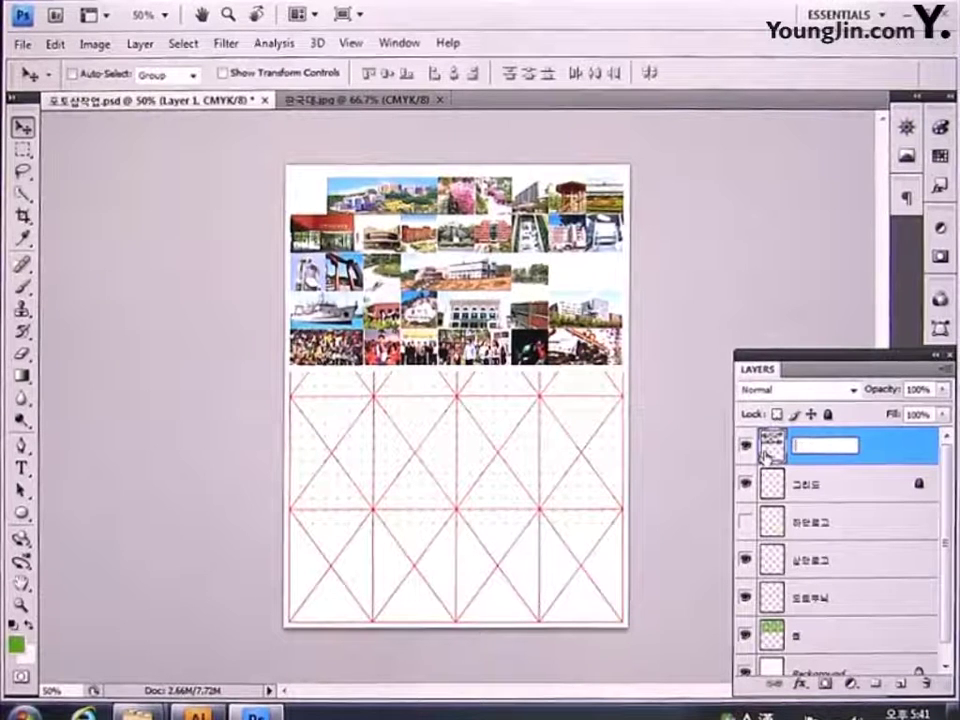
text(한국대)
key(Return)
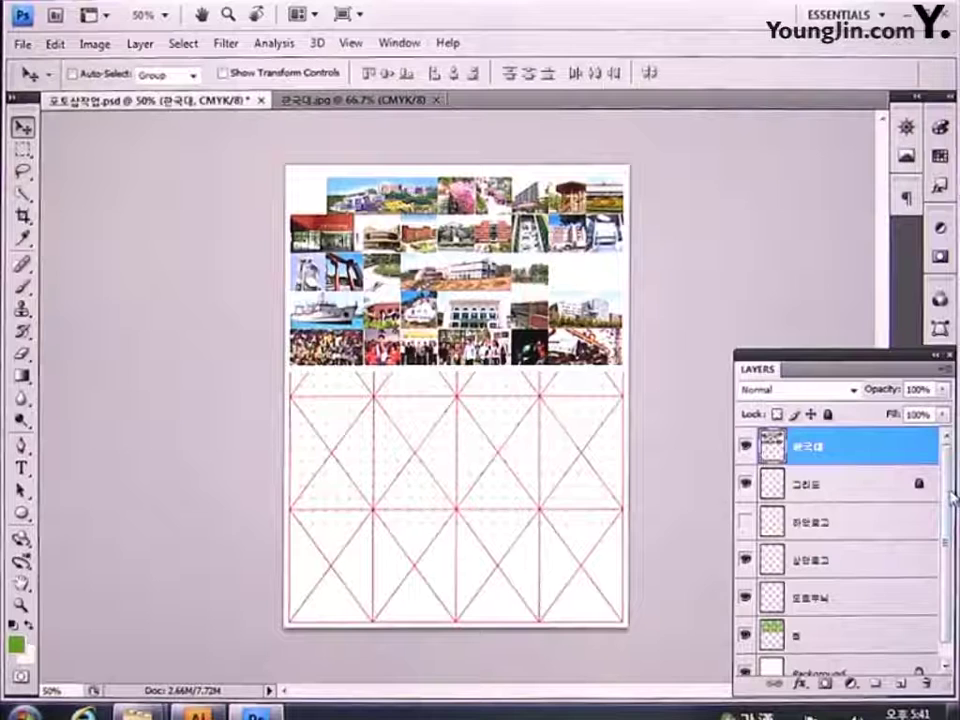
Step: Move the 한국대 layer directly above the green circles layer and clip it to the circles with a clipping mask
drag(866, 453, 881, 613)
drag(950, 608, 950, 636)
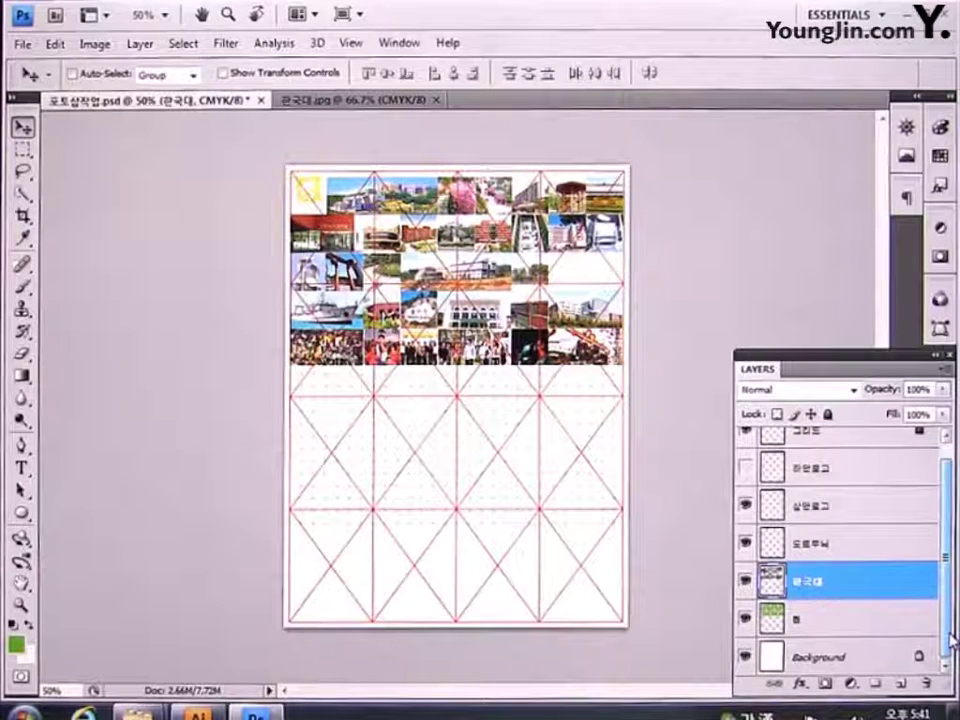
right_click(869, 590)
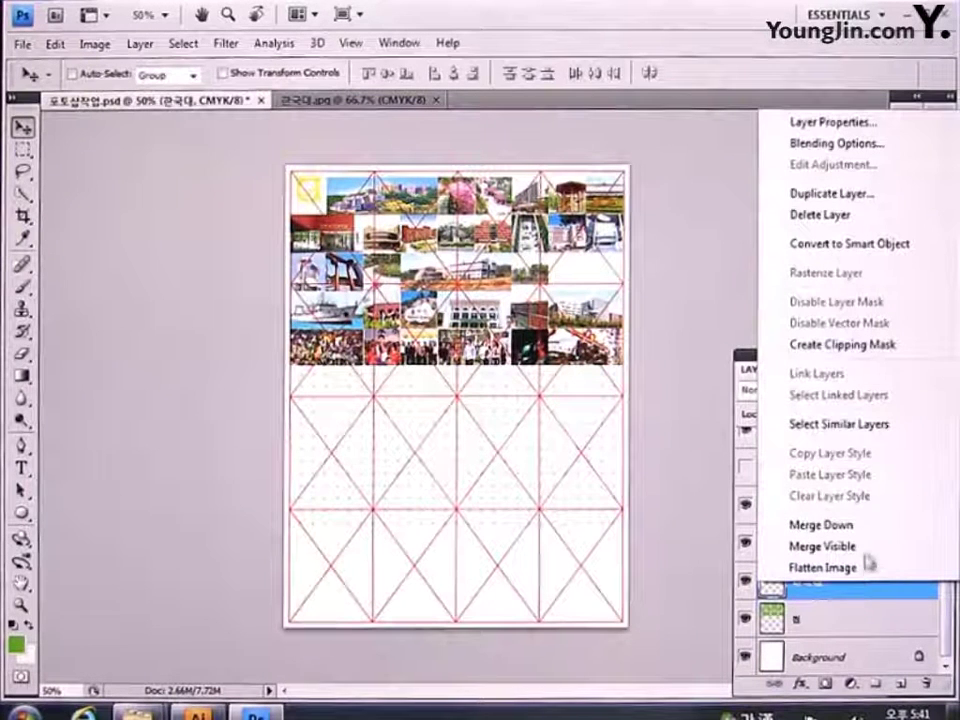
click(872, 355)
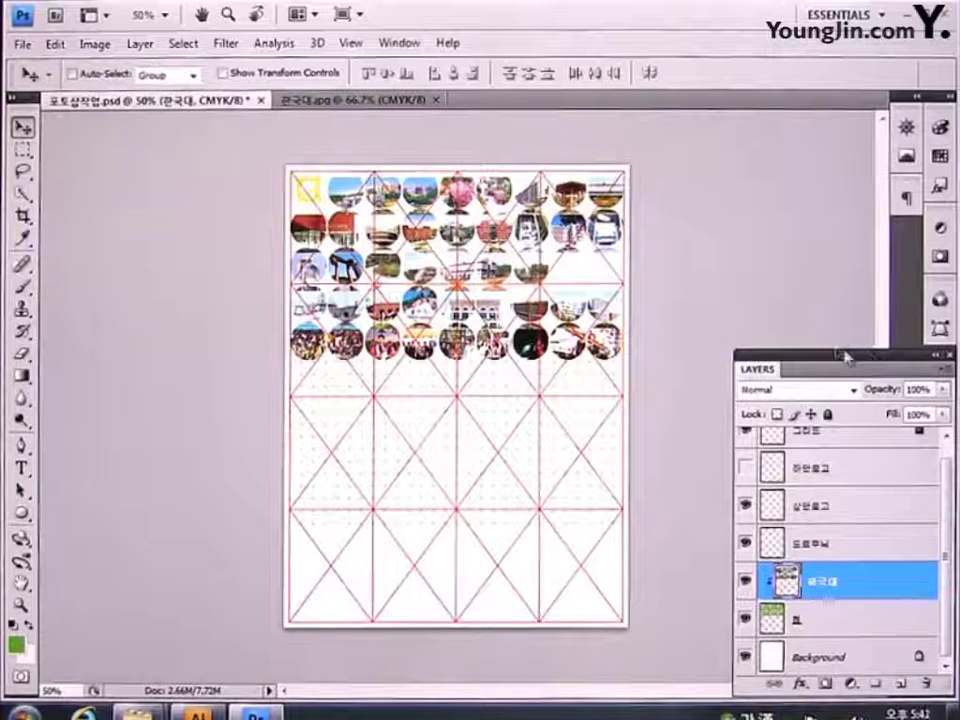
Step: Free-transform the 한국대 layer, shifting it up 12 px and enlarging it to about 100.4%, and commit the transformation
key(ctrl+t)
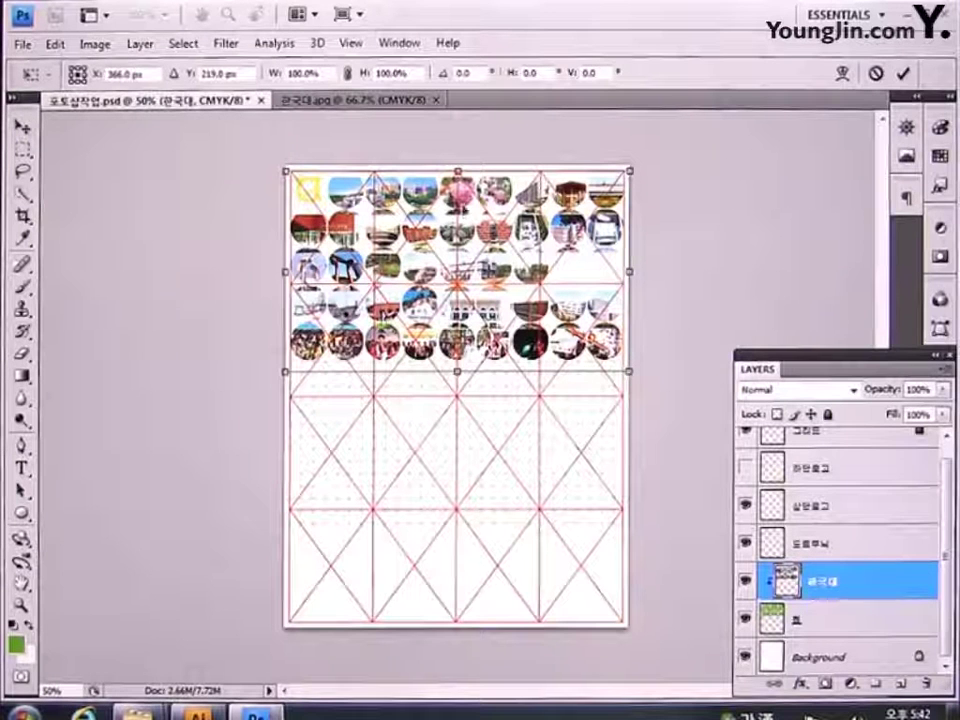
key(Up)
key(Up)
key(Up)
key(Up)
key(Up)
key(Up)
key(Up)
key(Up)
key(Up)
key(Up)
key(Up)
key(Up)
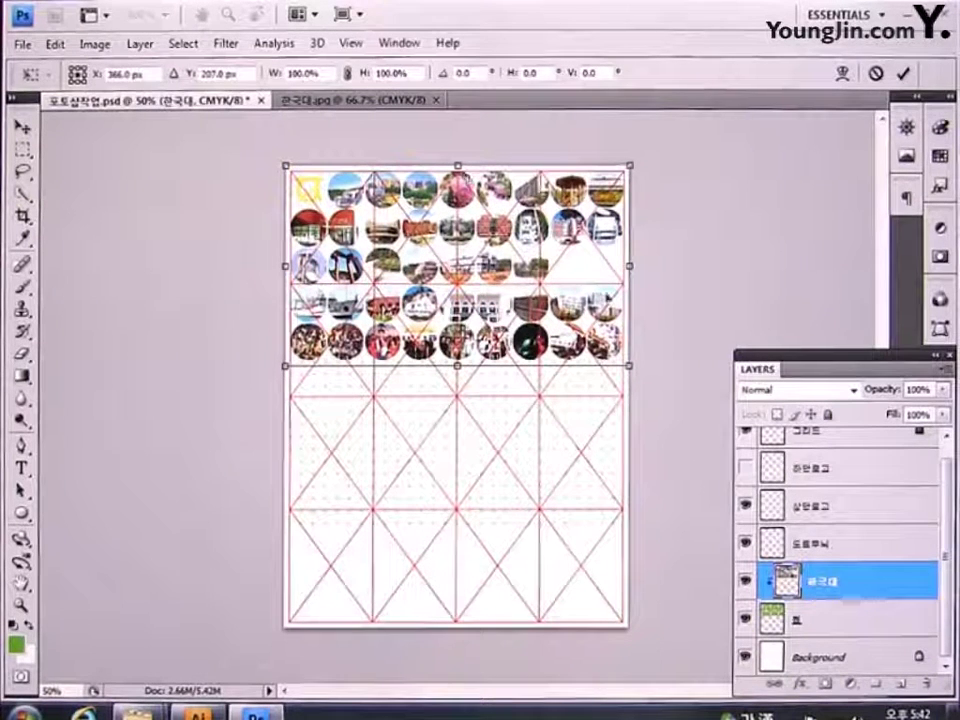
drag(635, 367, 638, 372)
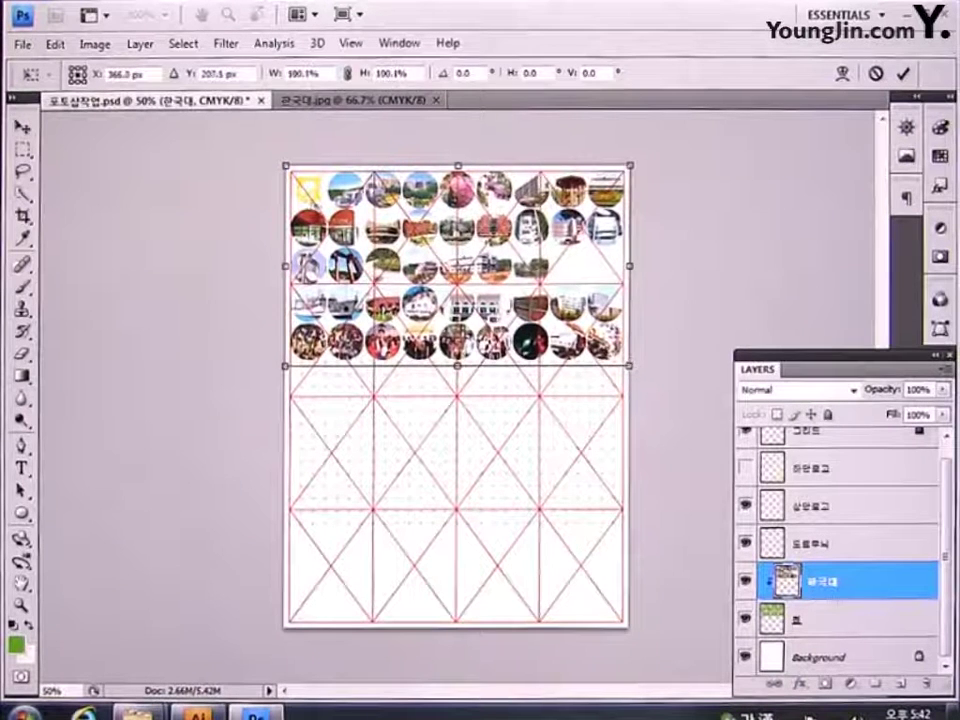
drag(287, 166, 323, 208)
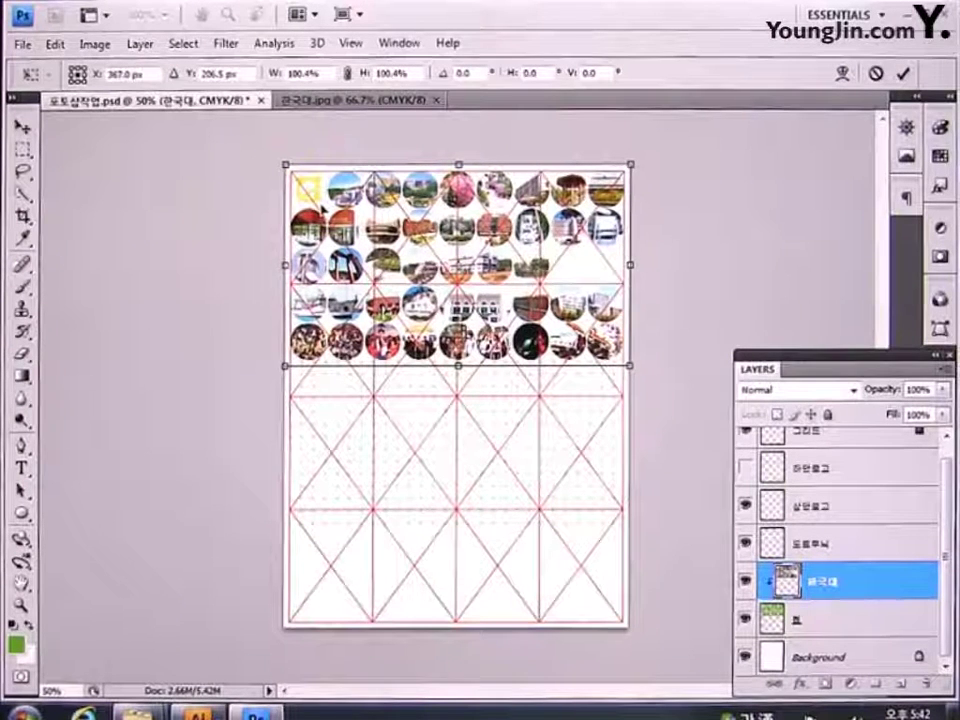
key(Return)
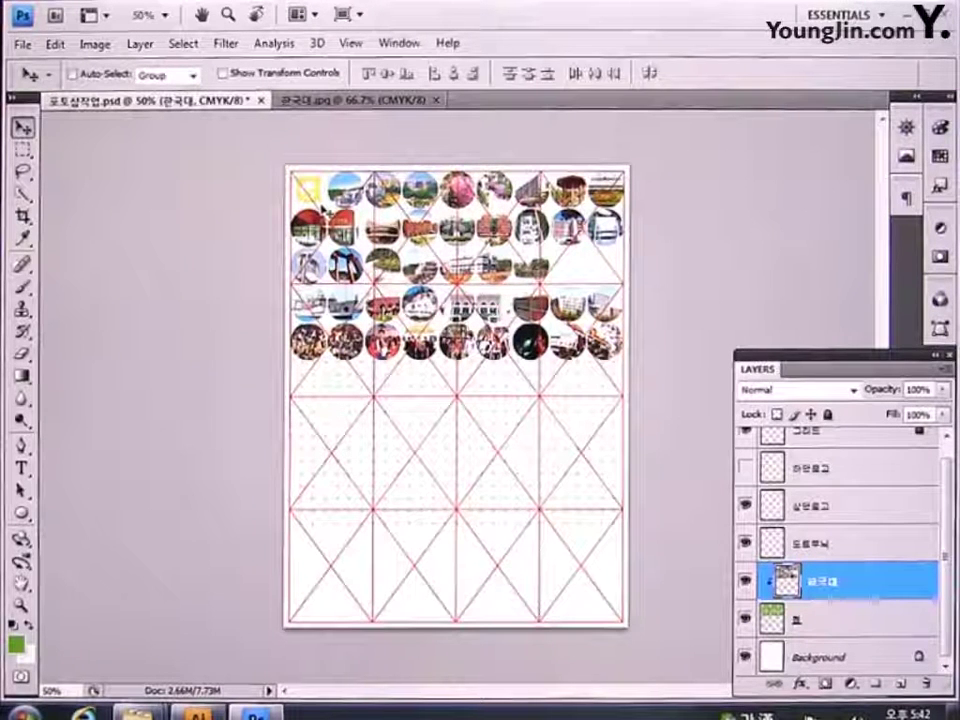
Step: On the 한국대 layer, fill the top row's first circle and the third row's last two circles with the green foreground color, and deselect
click(24, 152)
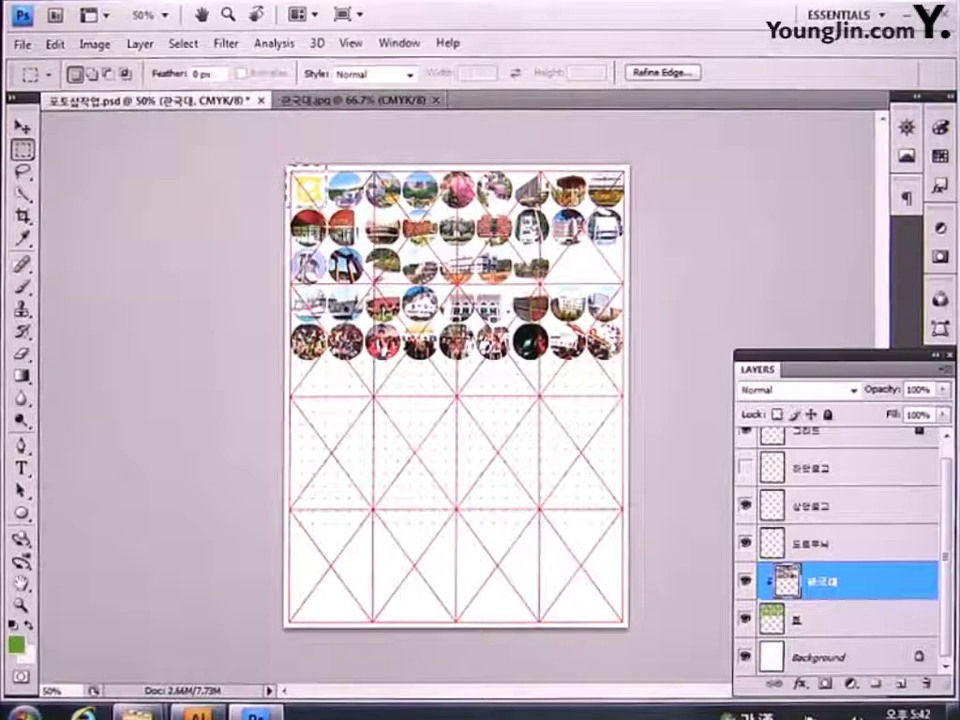
key(Delete)
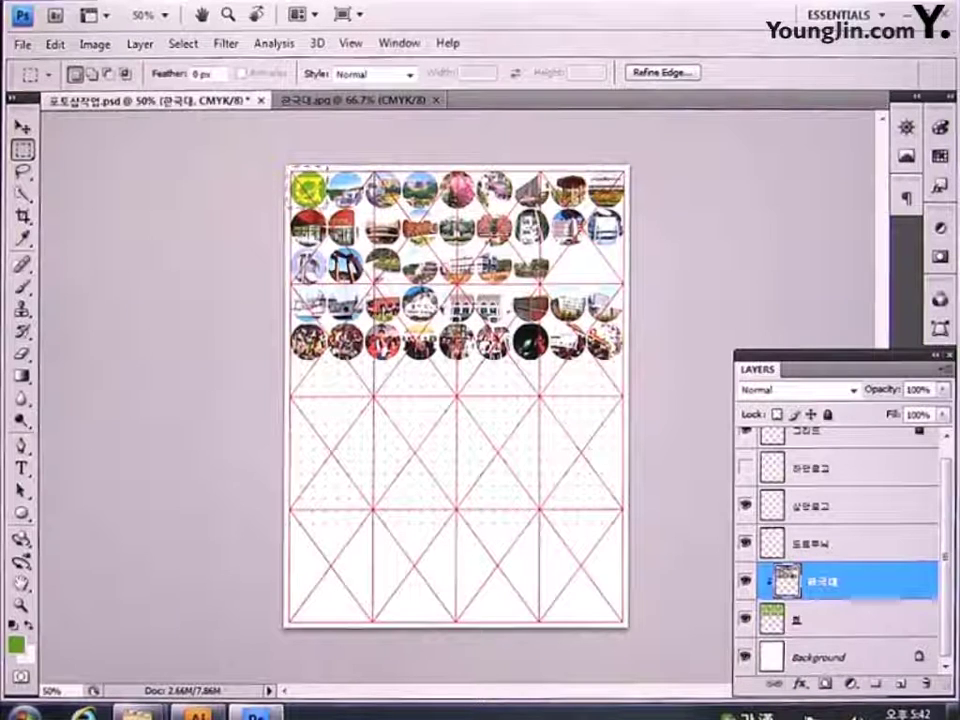
drag(632, 286, 557, 259)
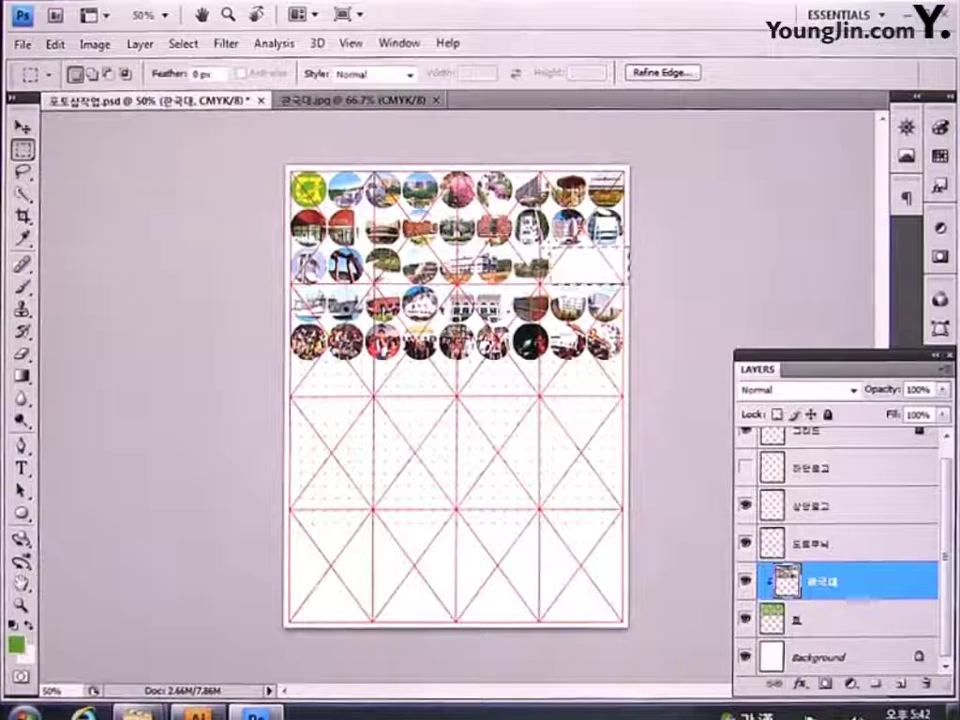
key(alt+Delete)
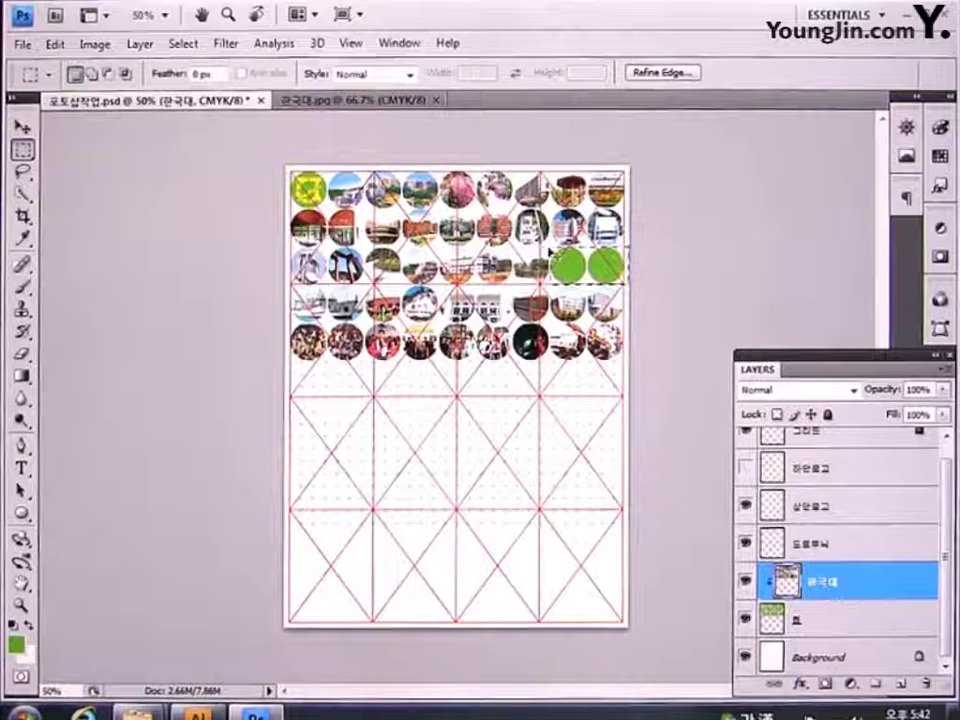
key(ctrl+d)
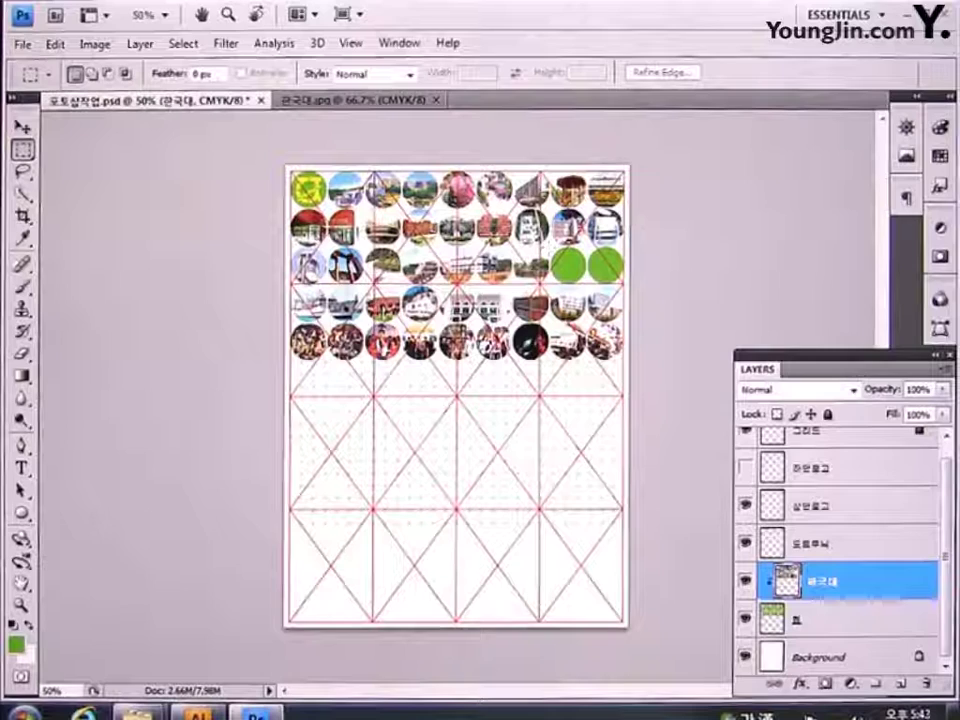
Step: Open the 건물.JPG building photo from the 모의고사 2회 folder
click(22, 44)
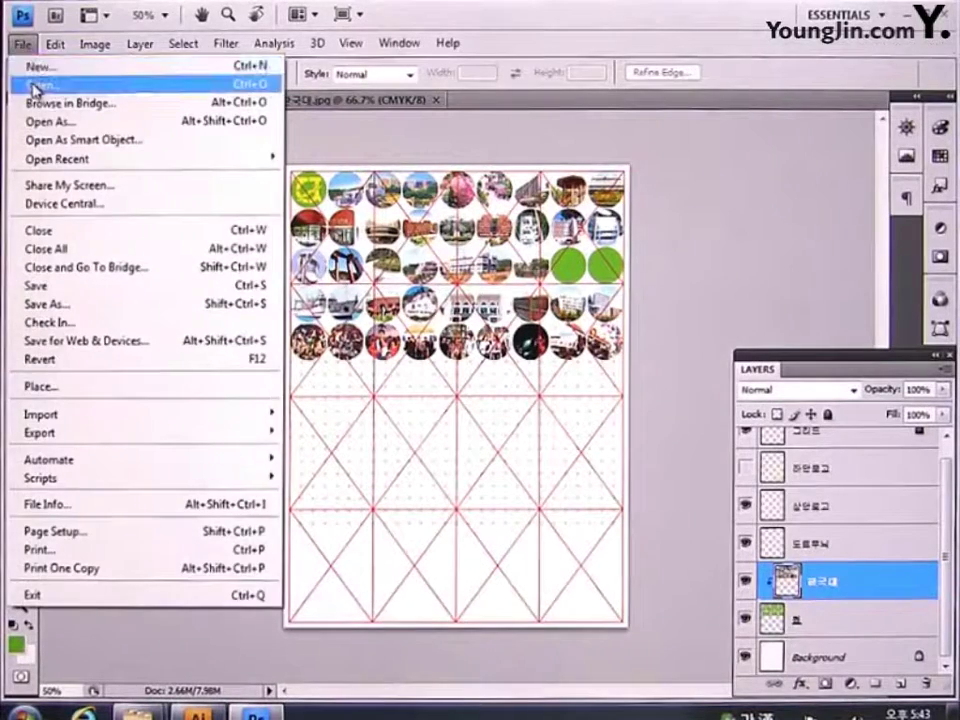
click(36, 86)
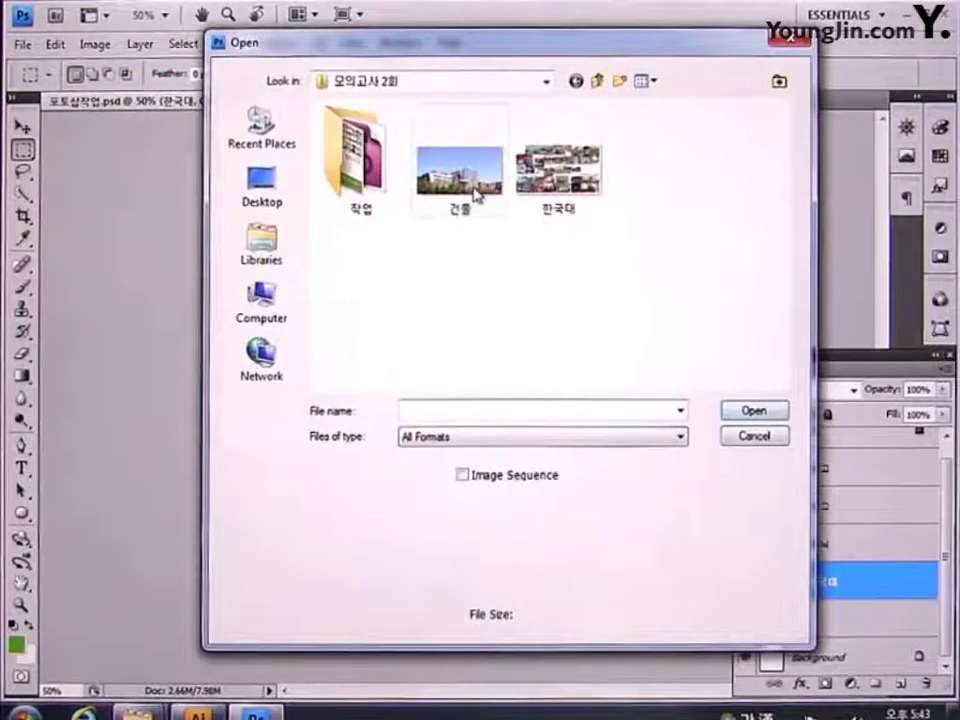
click(474, 193)
click(760, 414)
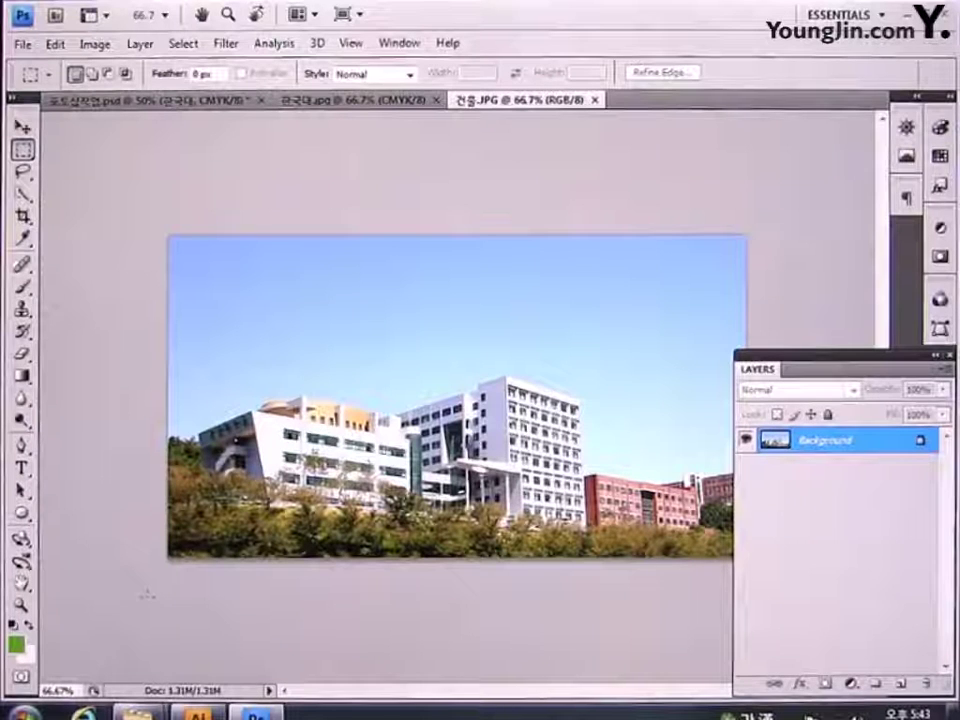
Step: Trace the skyline with a Pen tool path from the photo's left edge along the rooflines to the red-brick buildings
click(21, 446)
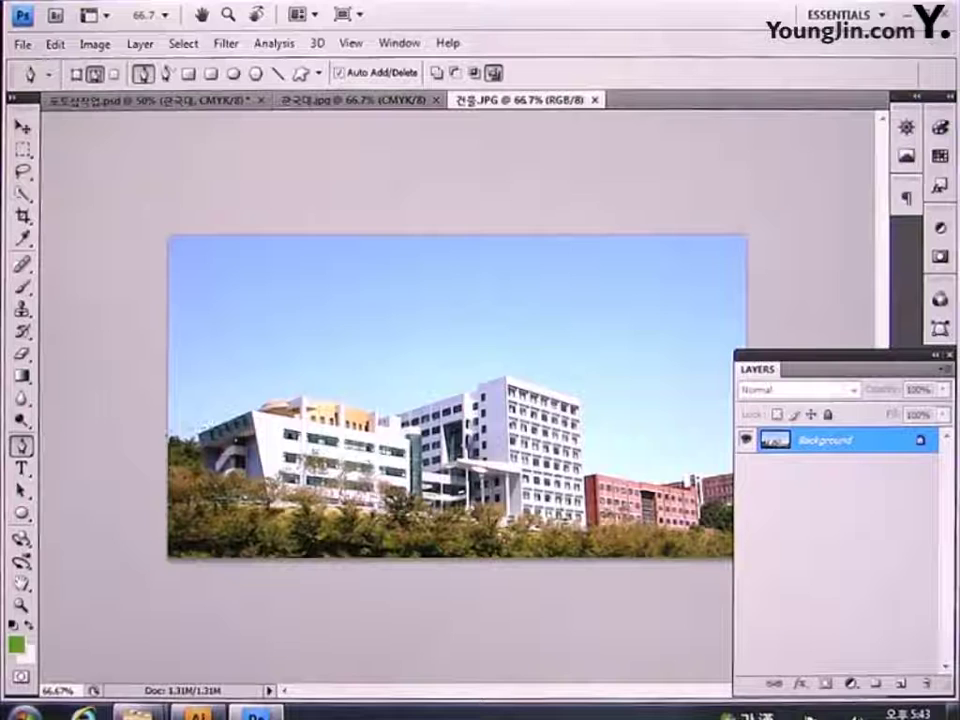
click(166, 438)
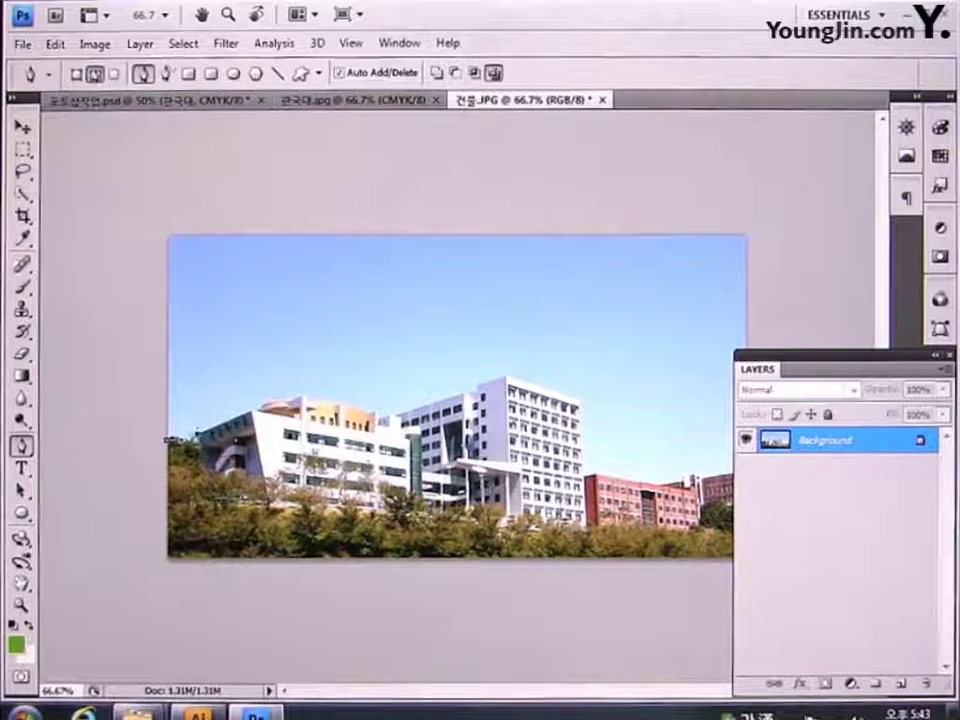
click(256, 409)
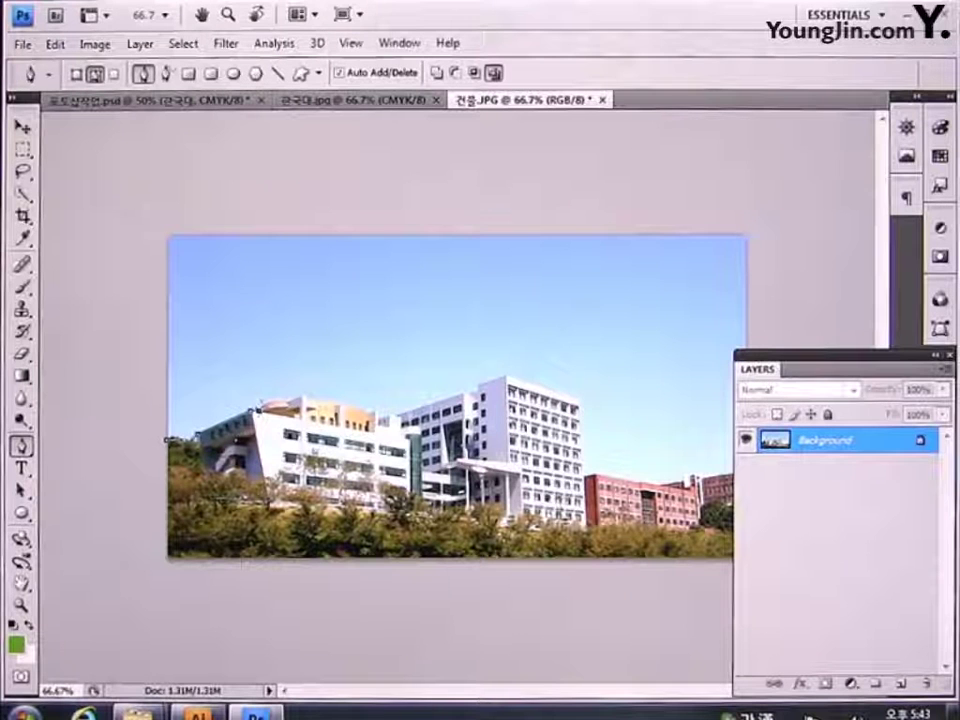
click(294, 397)
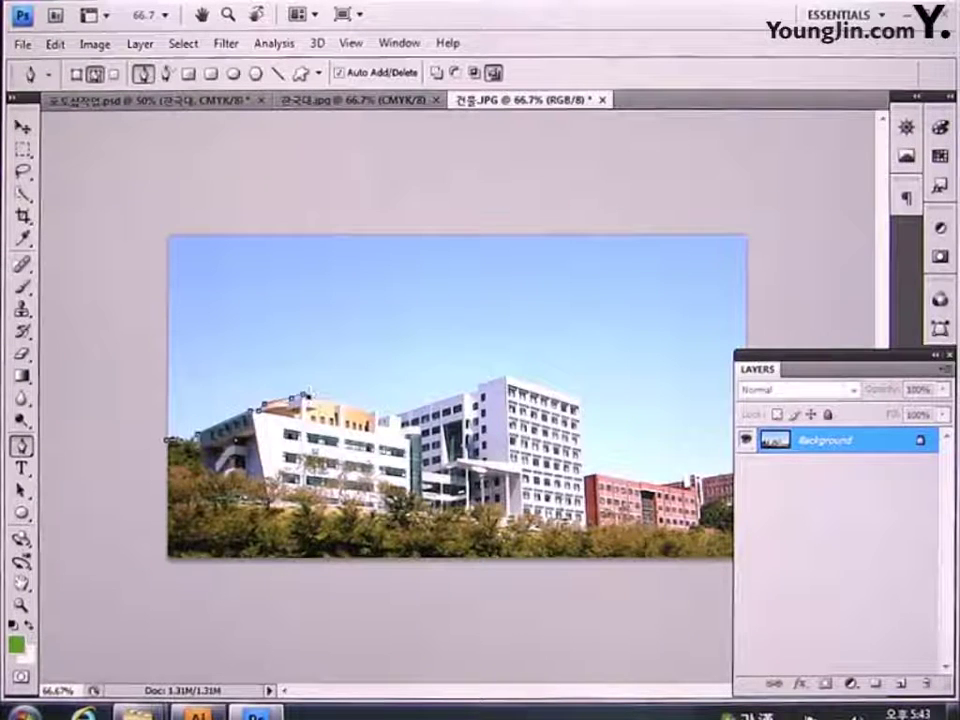
click(369, 411)
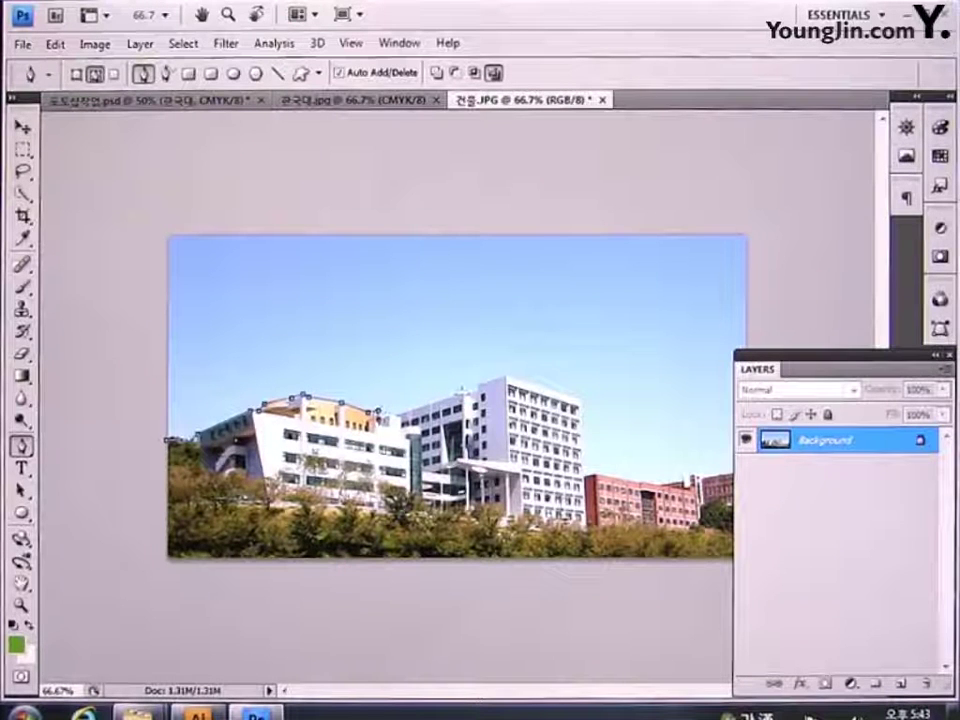
click(462, 392)
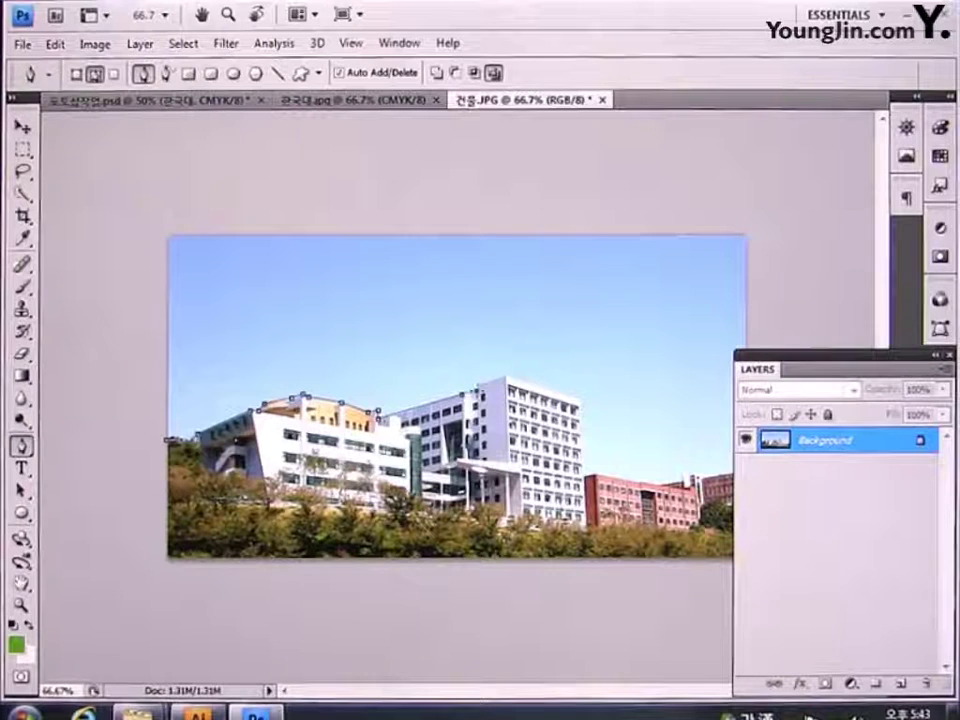
click(504, 378)
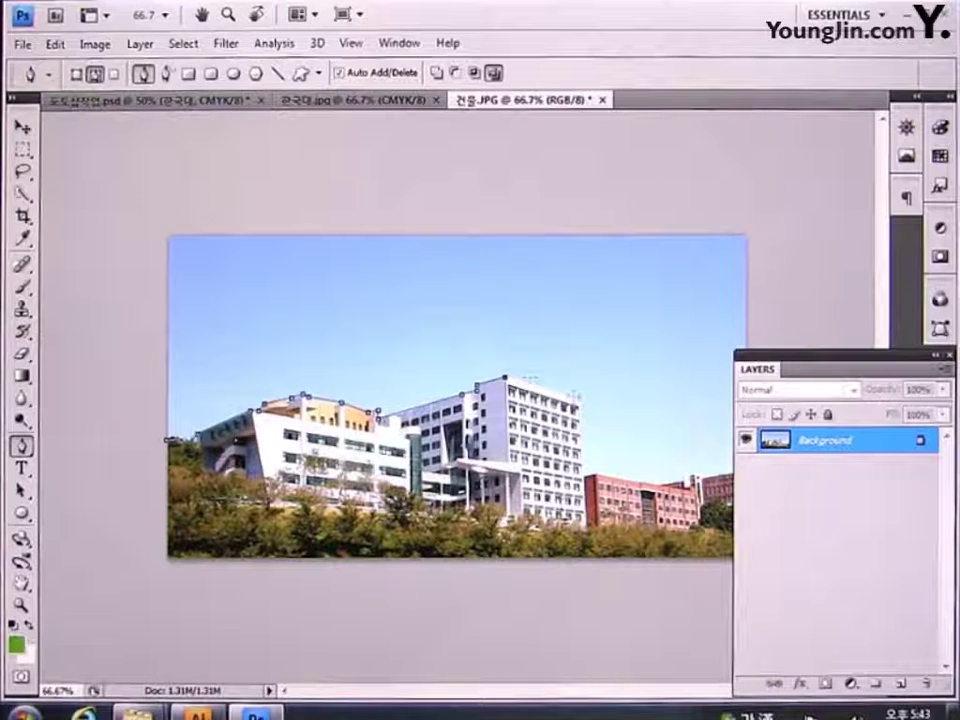
click(579, 396)
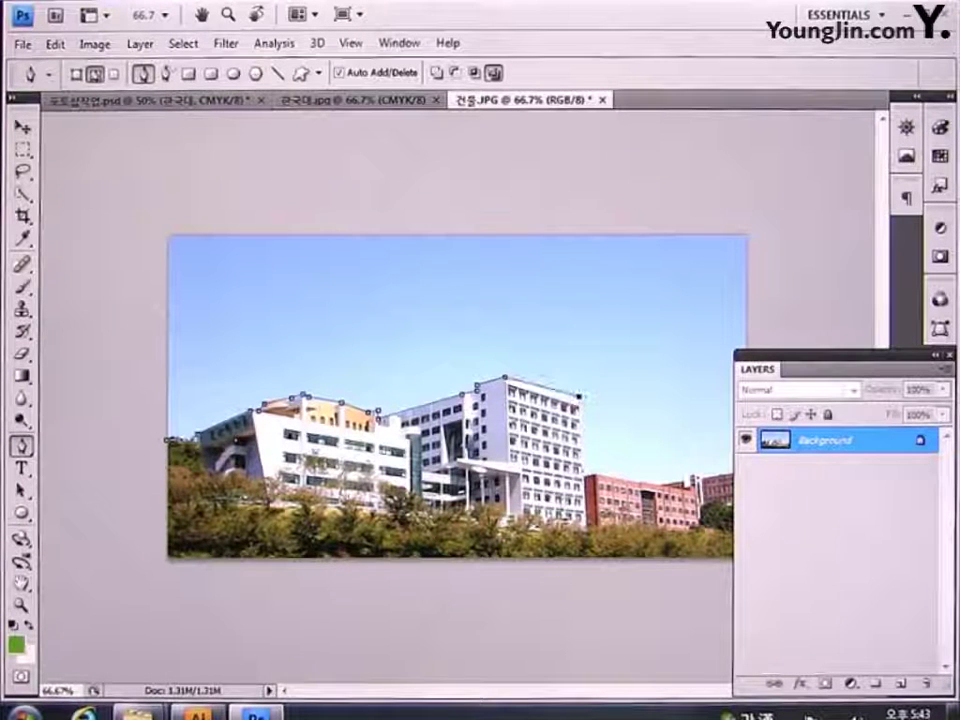
click(584, 474)
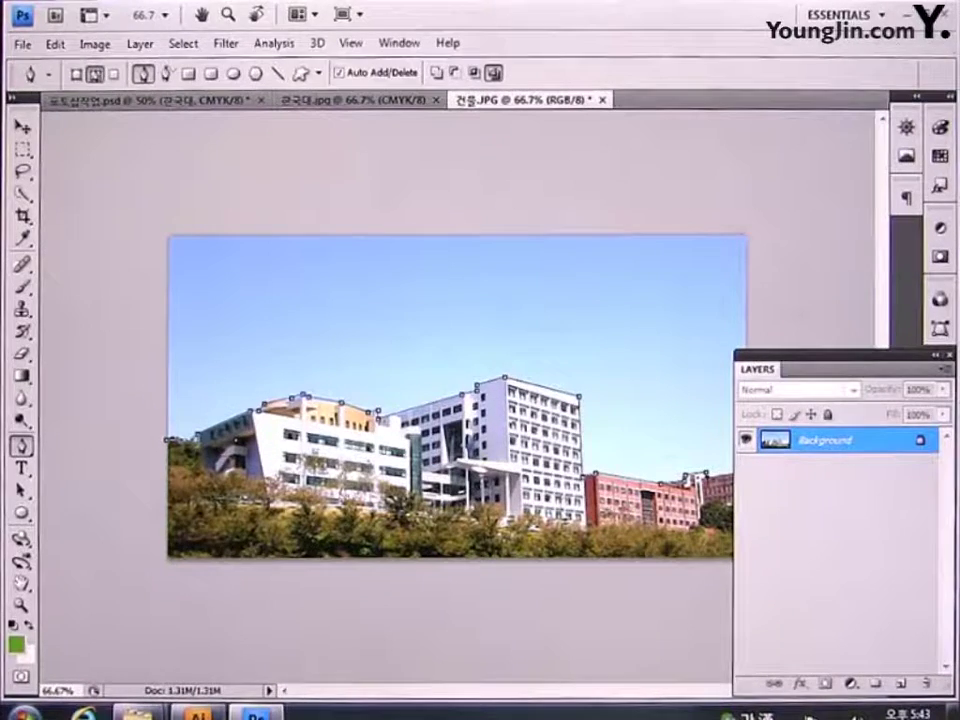
Step: Extend the path around the photo's lower edge, close it at its starting point, and turn it into a selection
key(ctrl+minus)
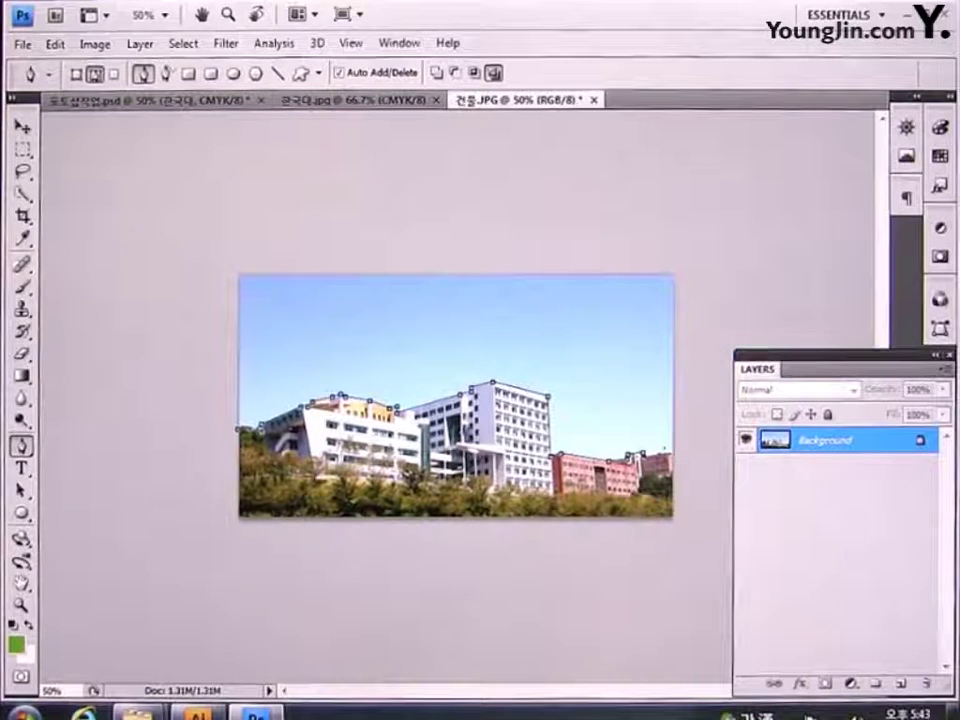
drag(677, 460, 680, 532)
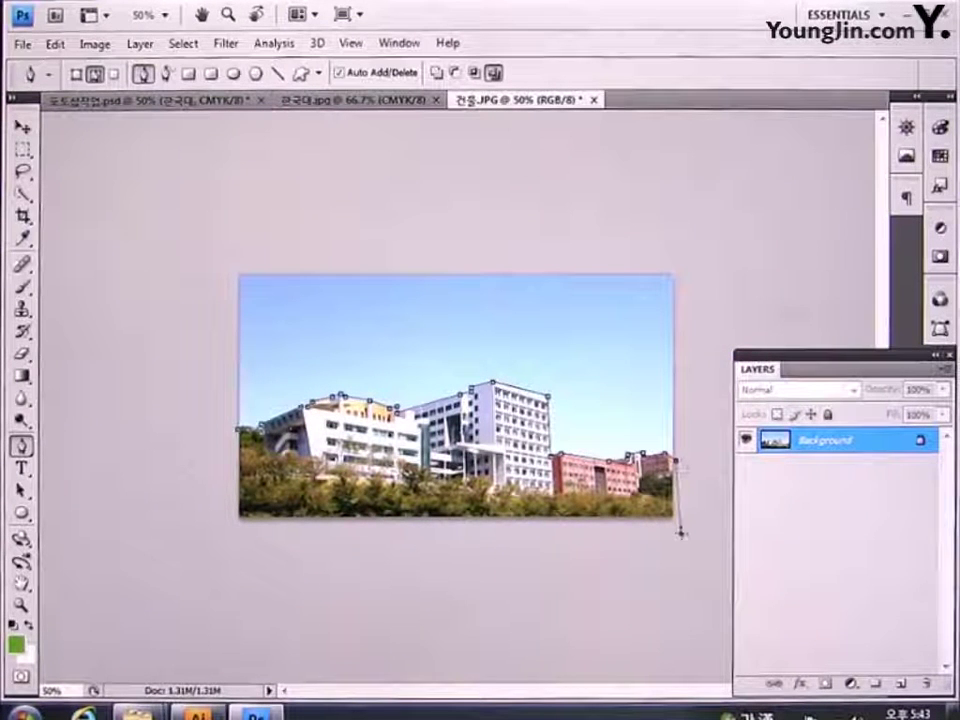
click(681, 532)
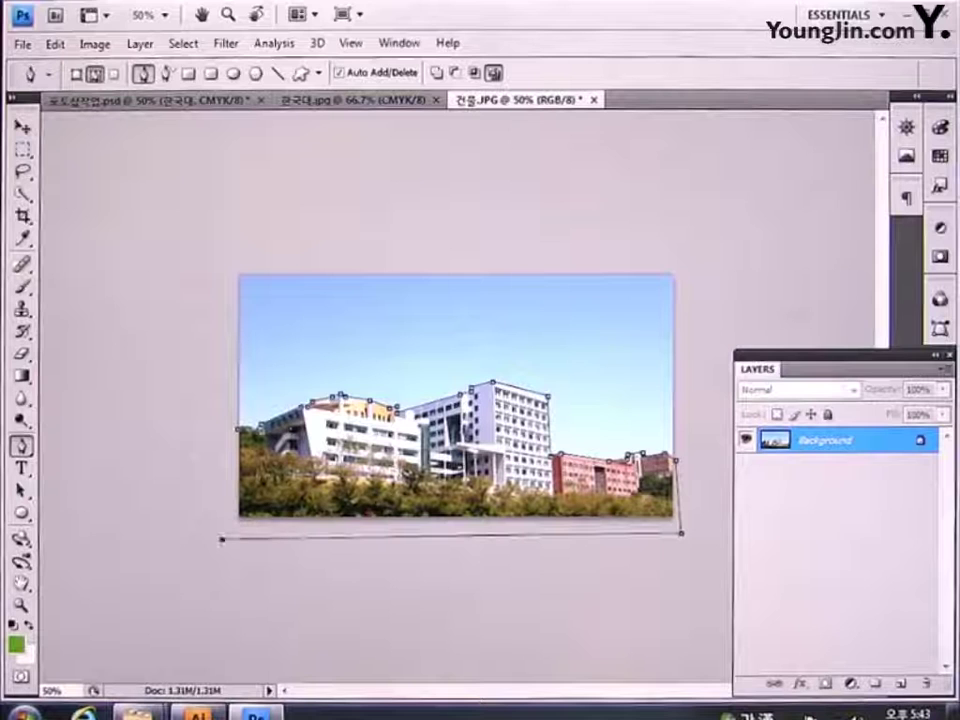
click(237, 437)
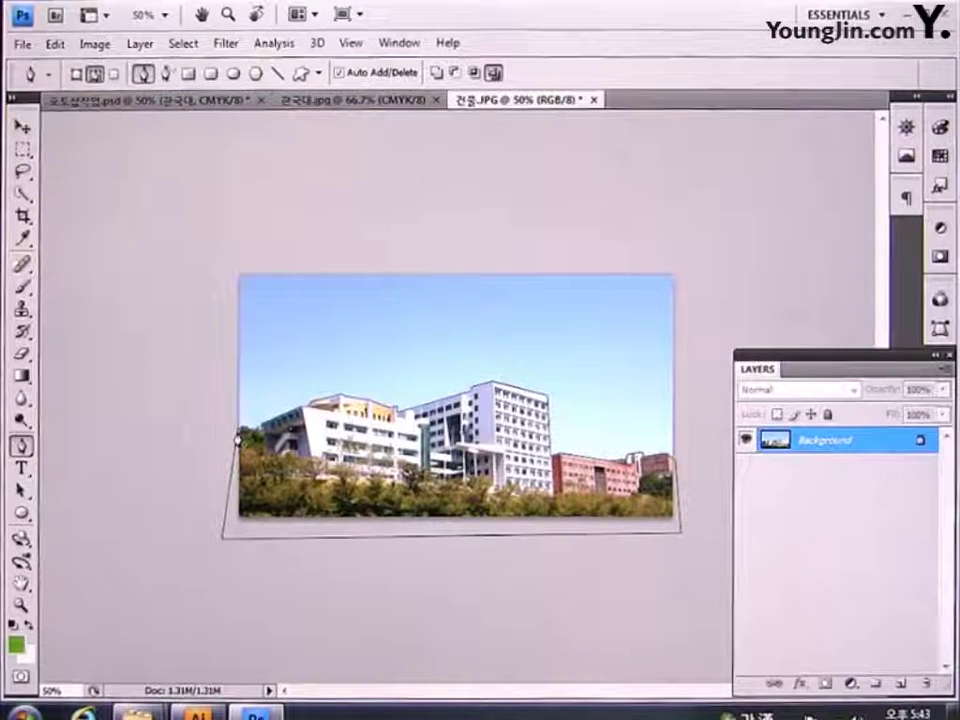
key(ctrl+Return)
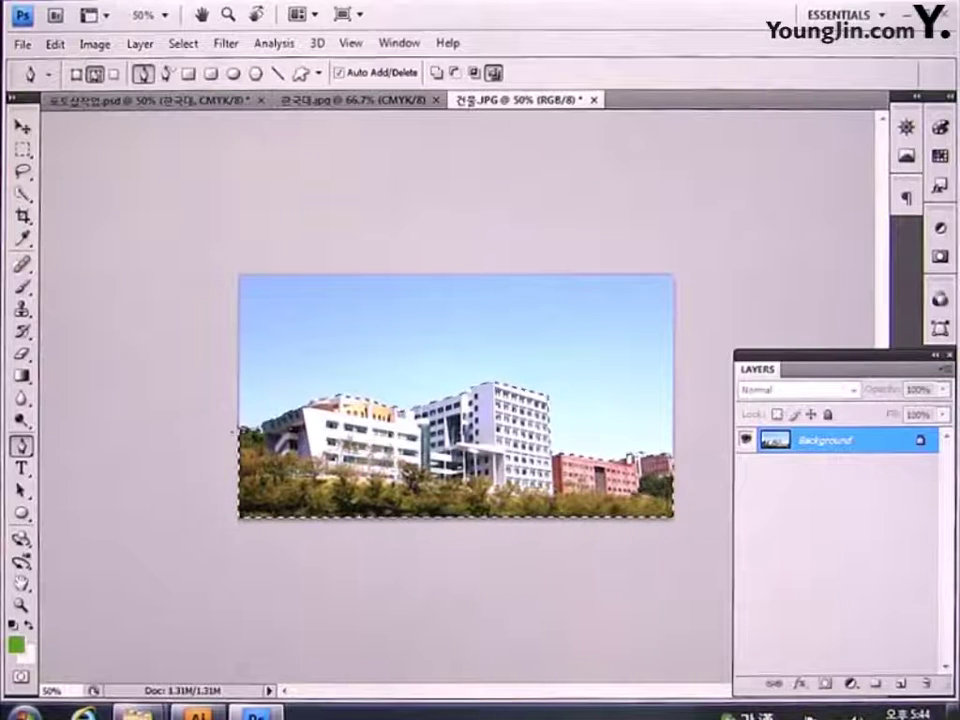
Step: Copy the selected buildings into 포토샵작업.psd and free-transform them to 70.9%, placed at about X 337.6 px, Y 646.1 px
click(99, 101)
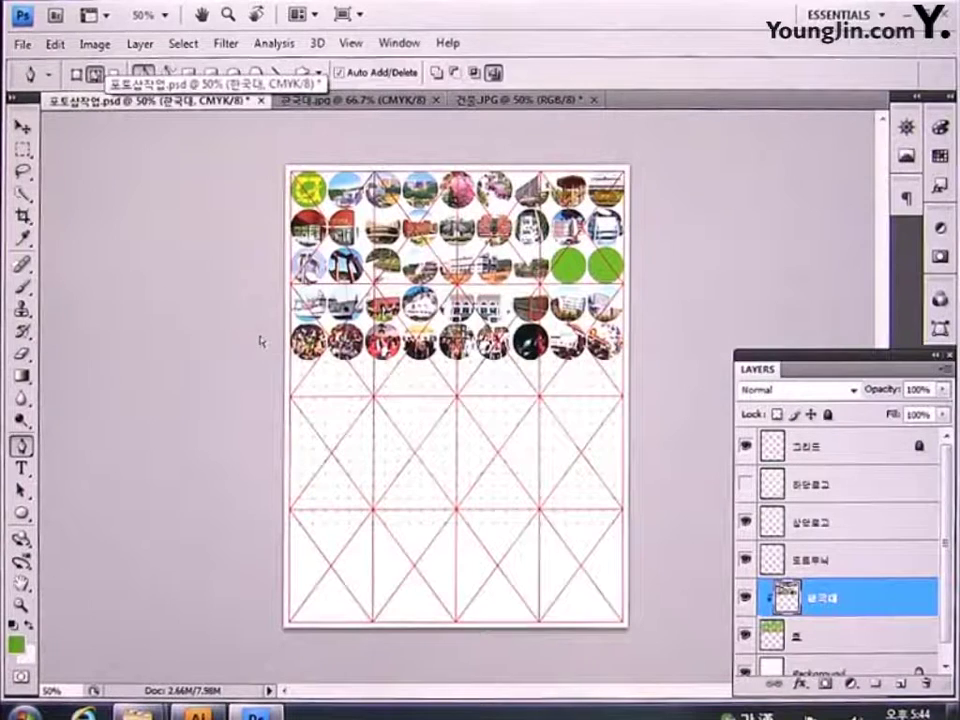
key(ctrl+v)
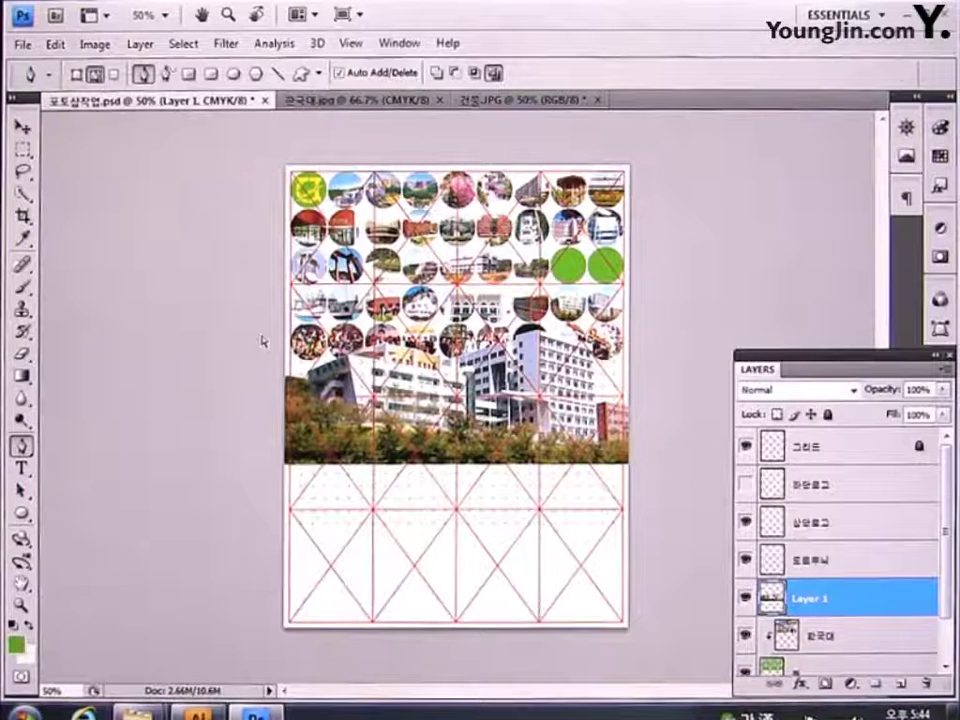
key(ctrl+t)
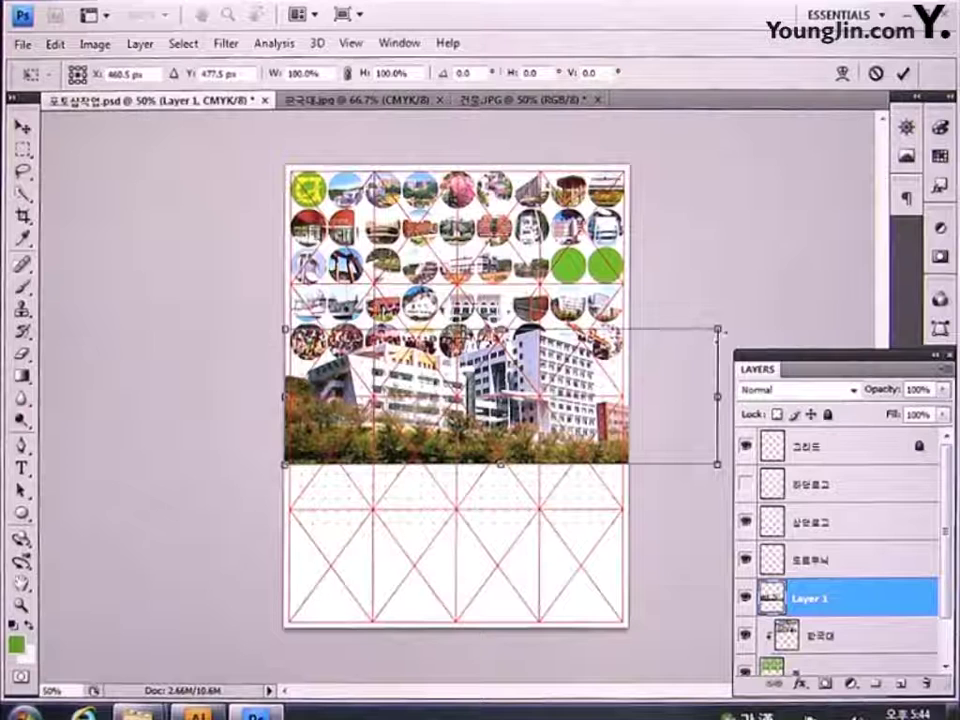
drag(717, 328, 592, 367)
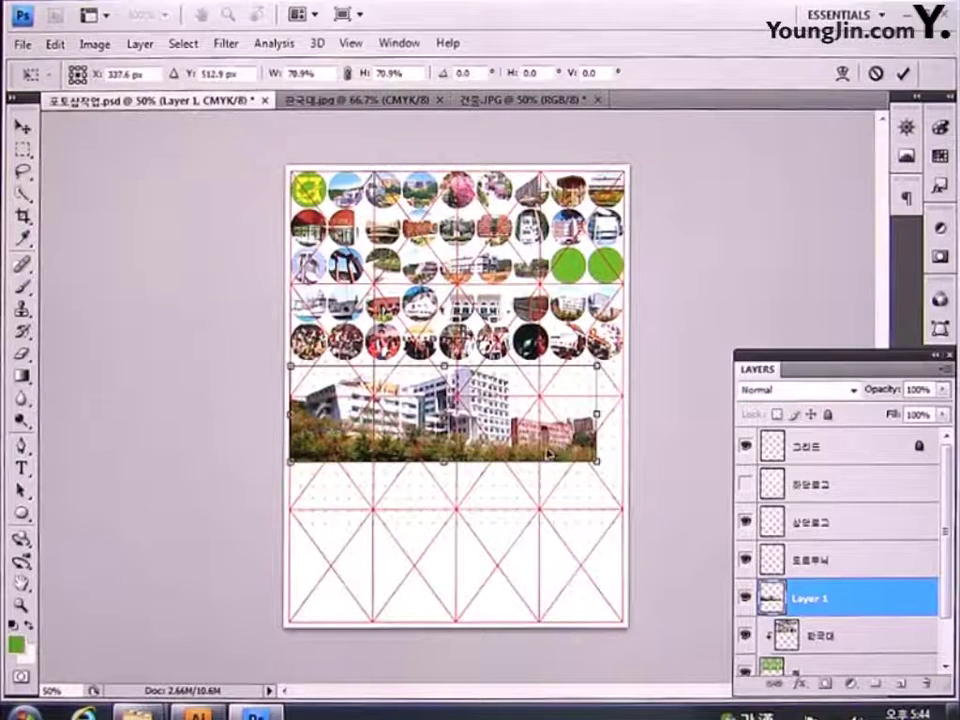
drag(548, 455, 548, 514)
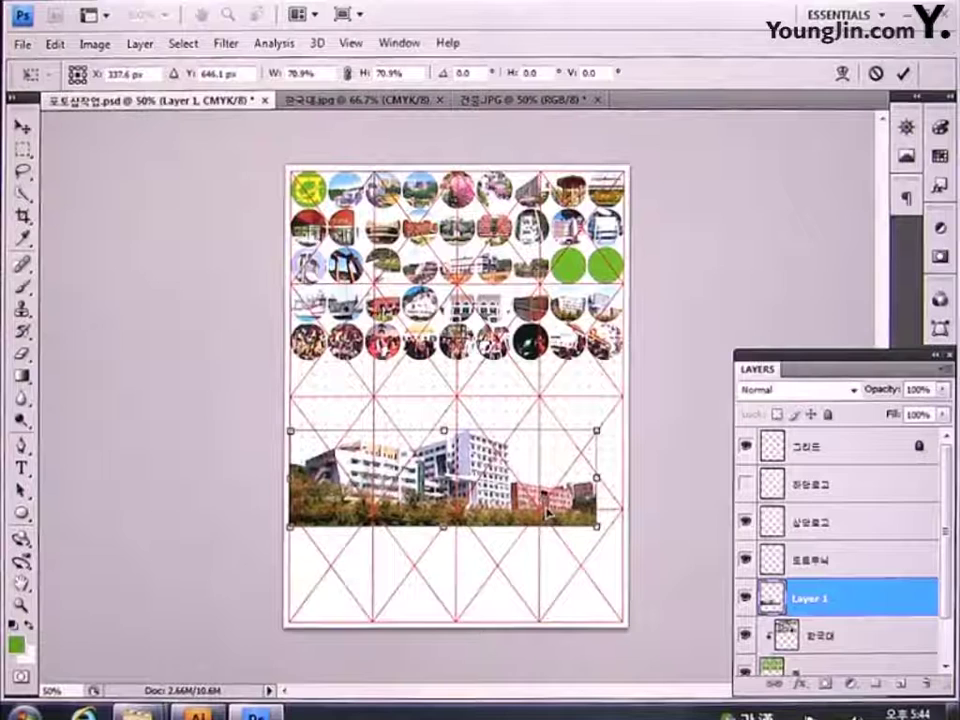
key(Return)
key(p)
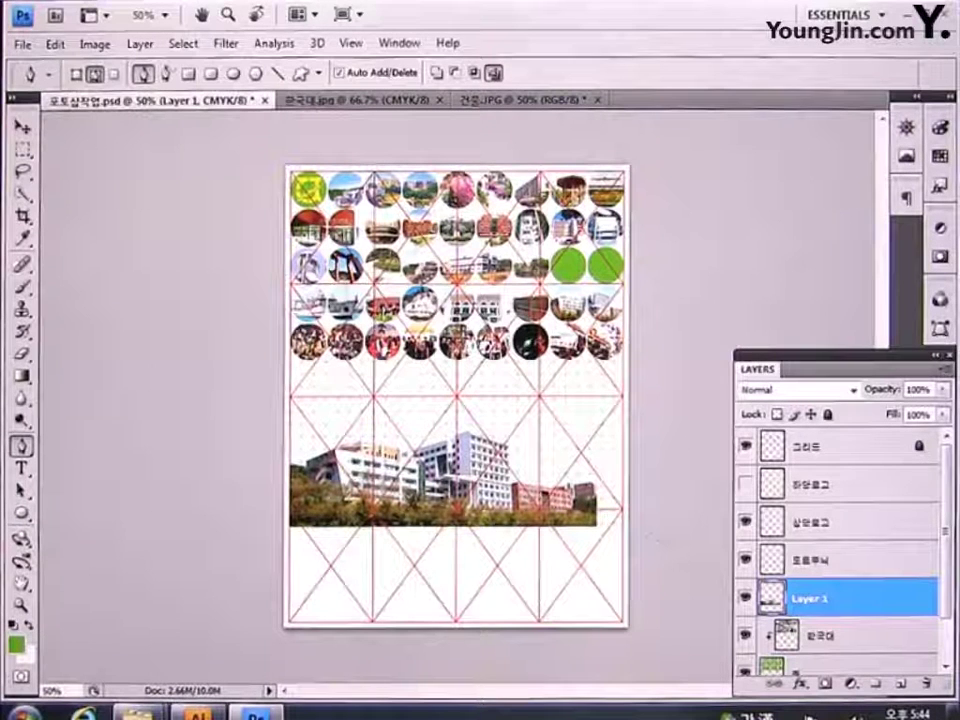
Step: Rename the pasted buildings layer 건물 and move it directly above the 도트무늬 layer
double_click(810, 598)
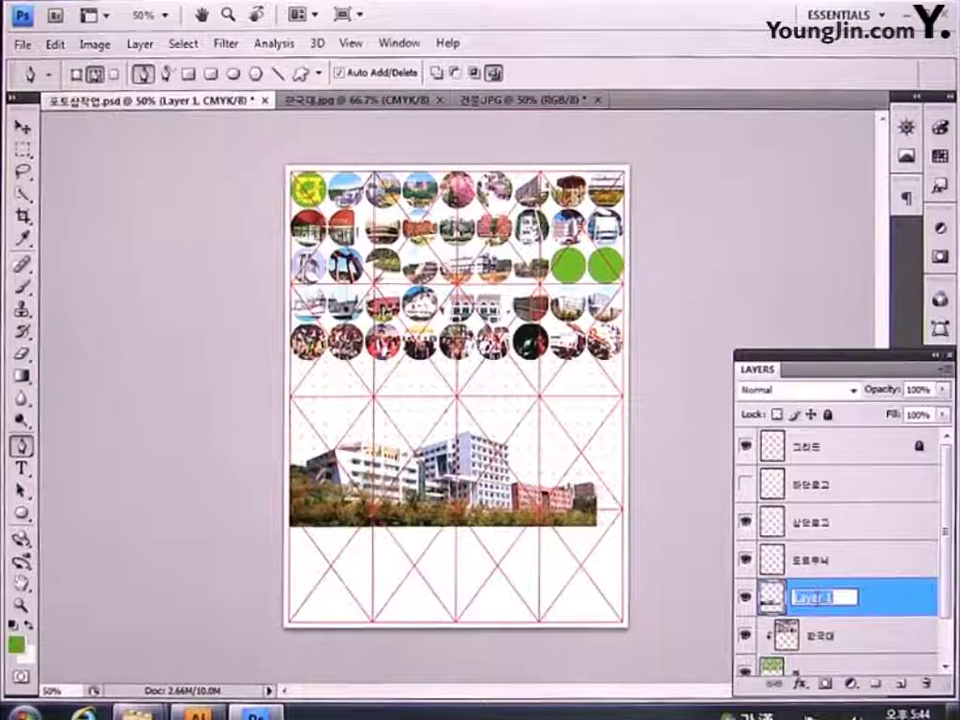
text(ㅎ)
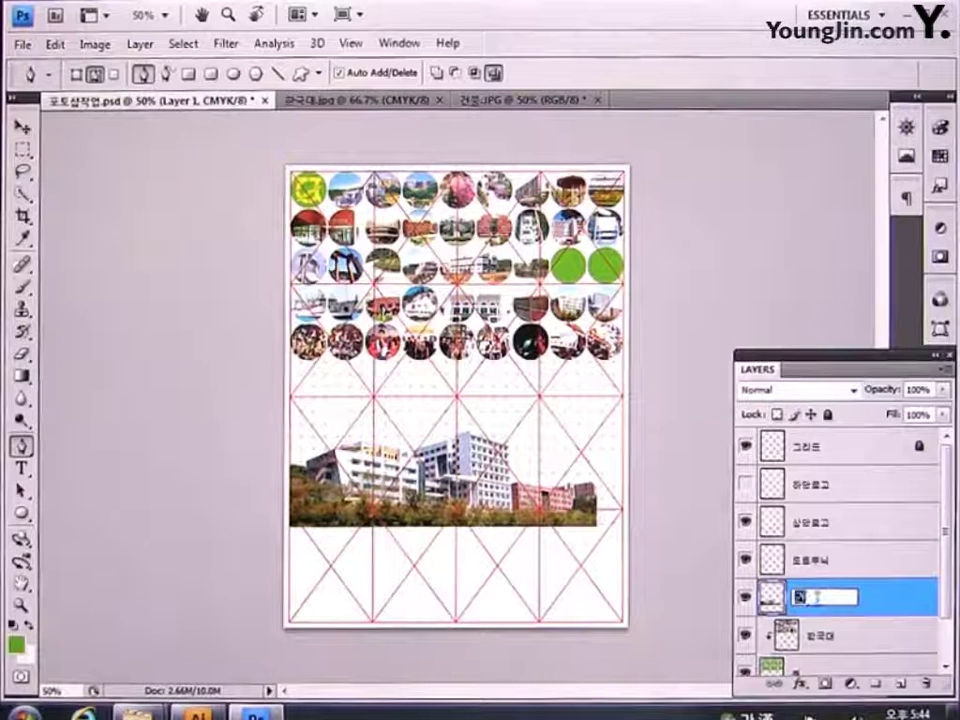
text(물)
key(Return)
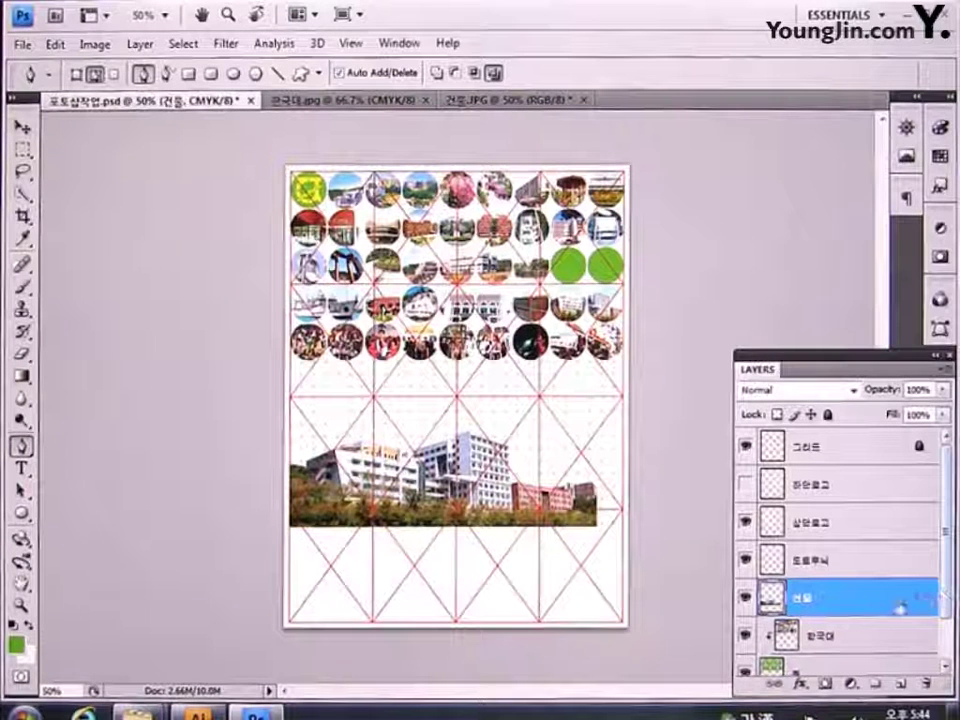
drag(880, 605, 886, 546)
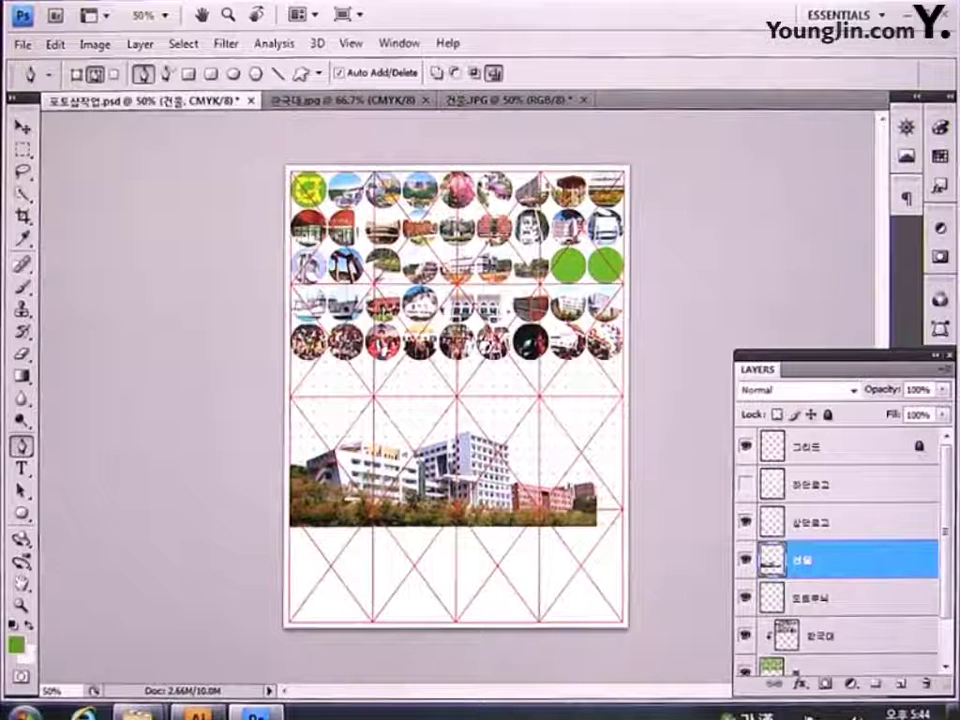
Step: Convert the 포토샵작업.psd document to RGB Color mode without flattening its layers
key(v)
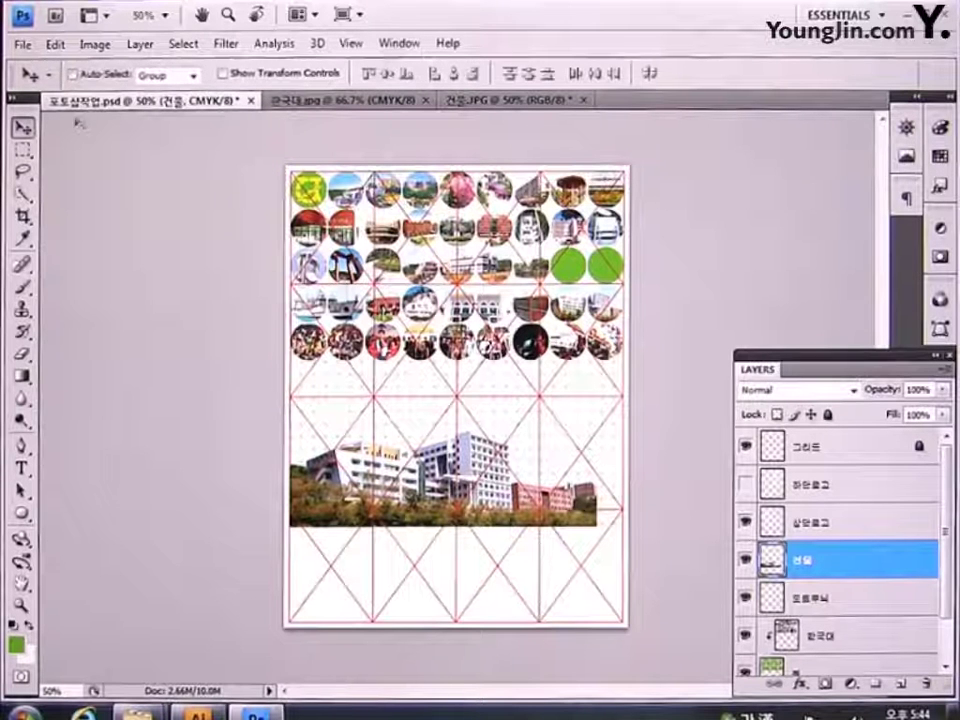
click(92, 45)
mouse_move(96, 68)
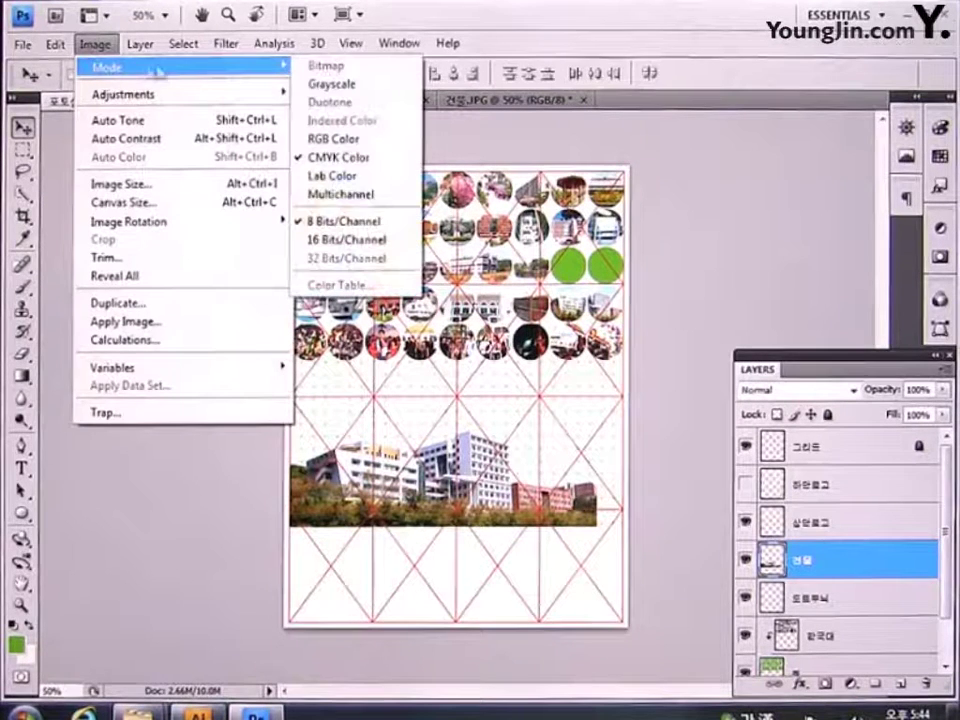
click(365, 145)
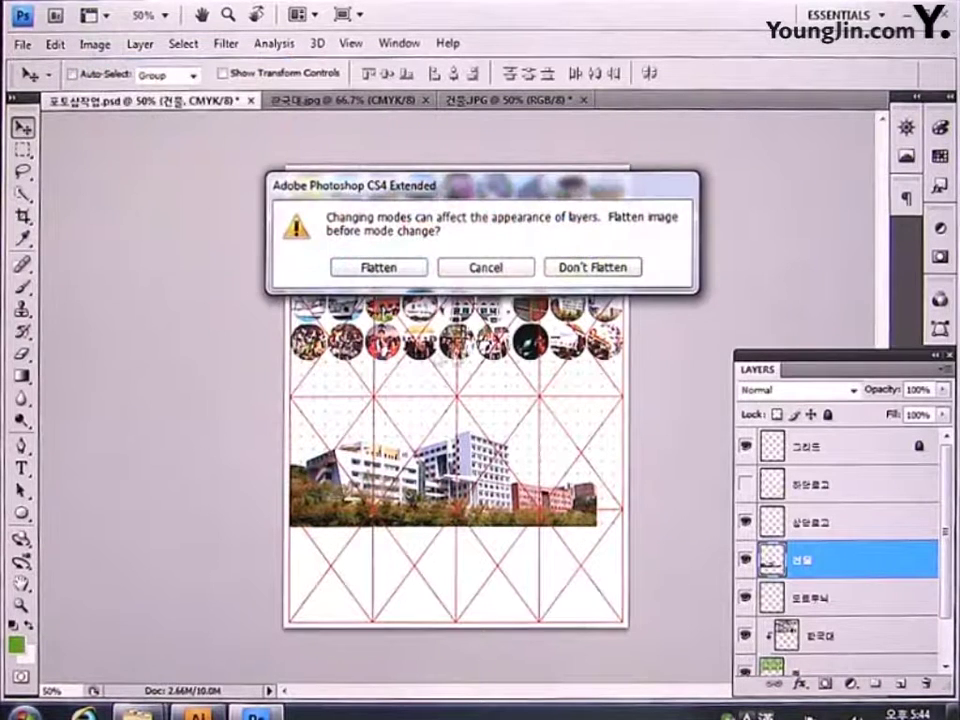
click(592, 267)
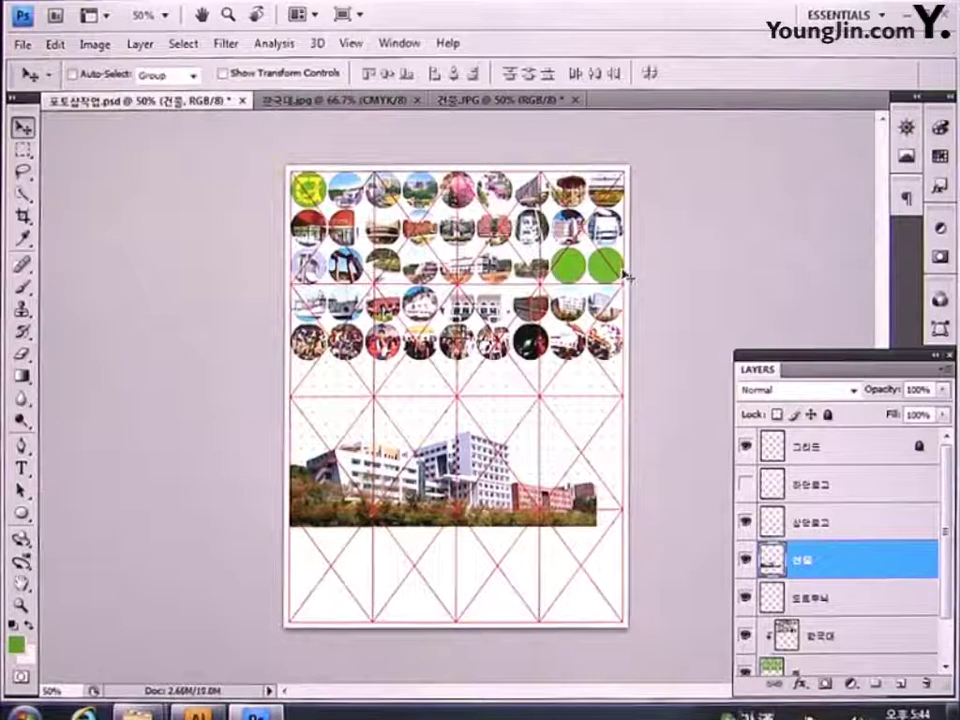
Step: Set the foreground color to C 50, M 50, Y 50, K 50 percent
click(17, 646)
key(Tab)
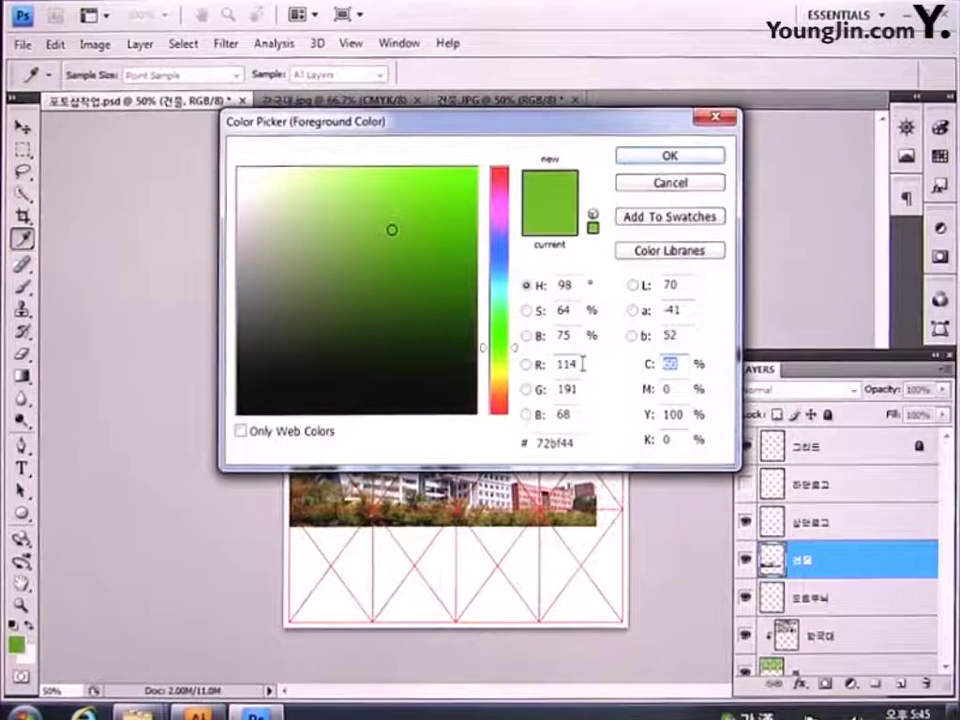
text(50)
key(Tab)
text(5)
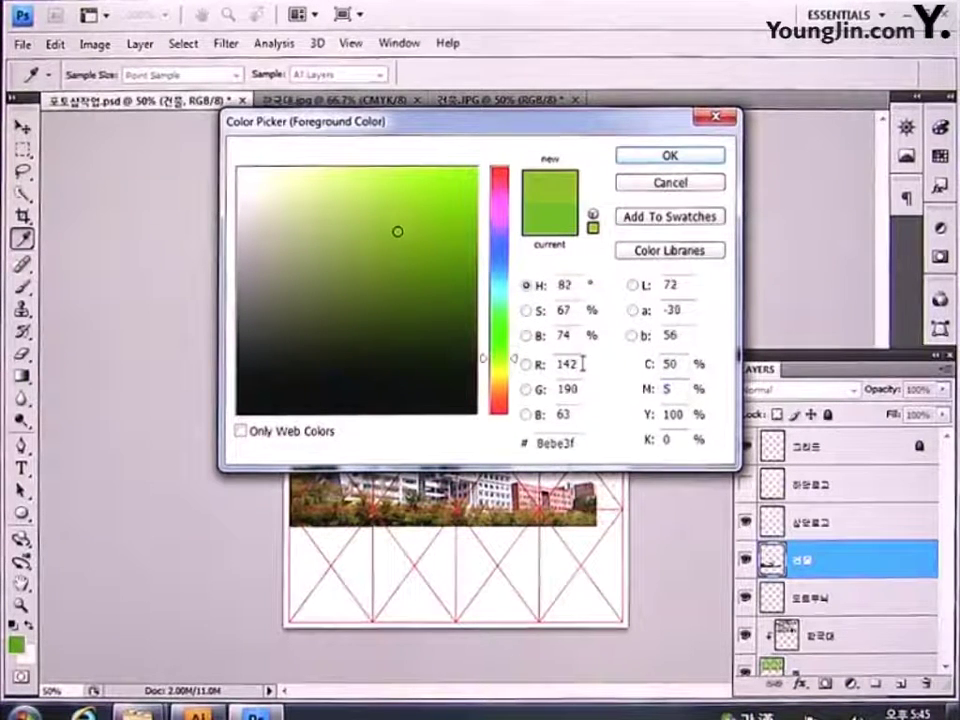
text(0)
key(Tab)
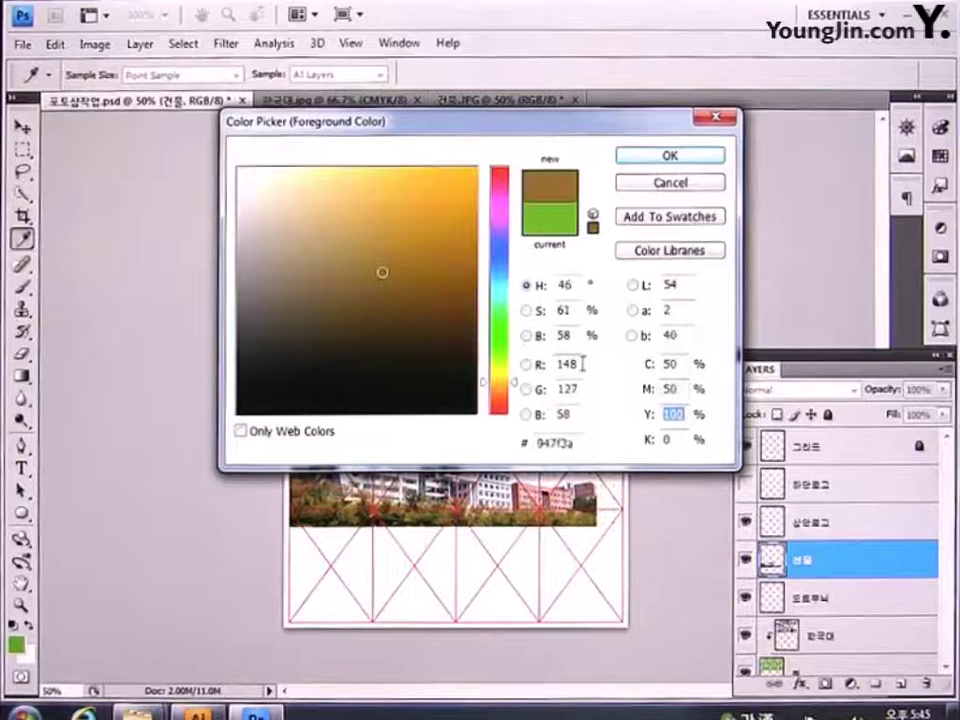
text(50)
key(Tab)
text(50)
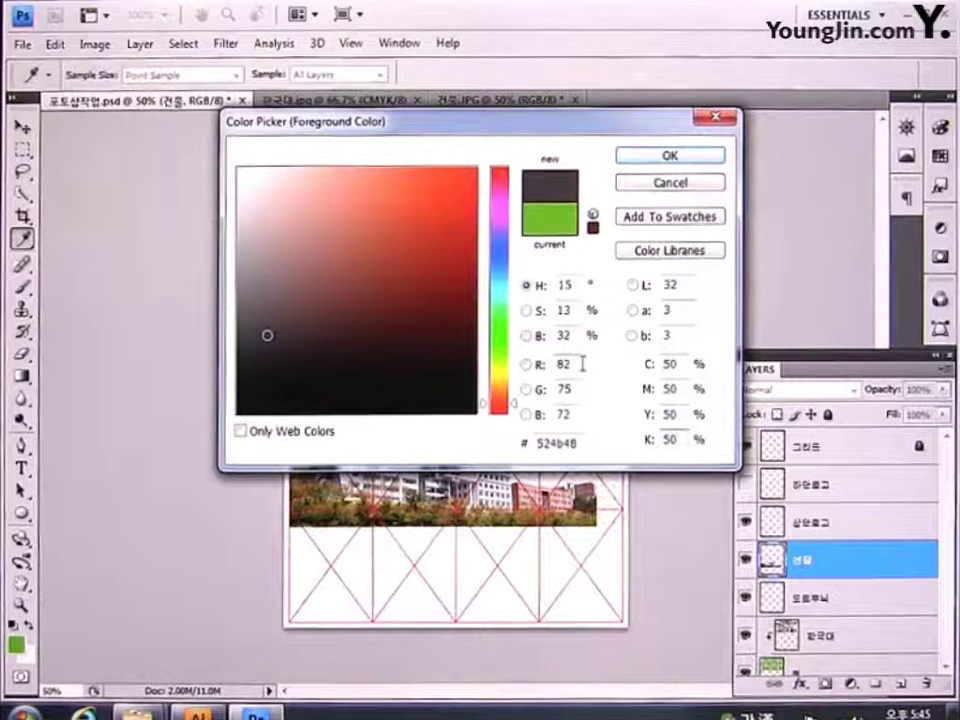
key(Return)
key(v)
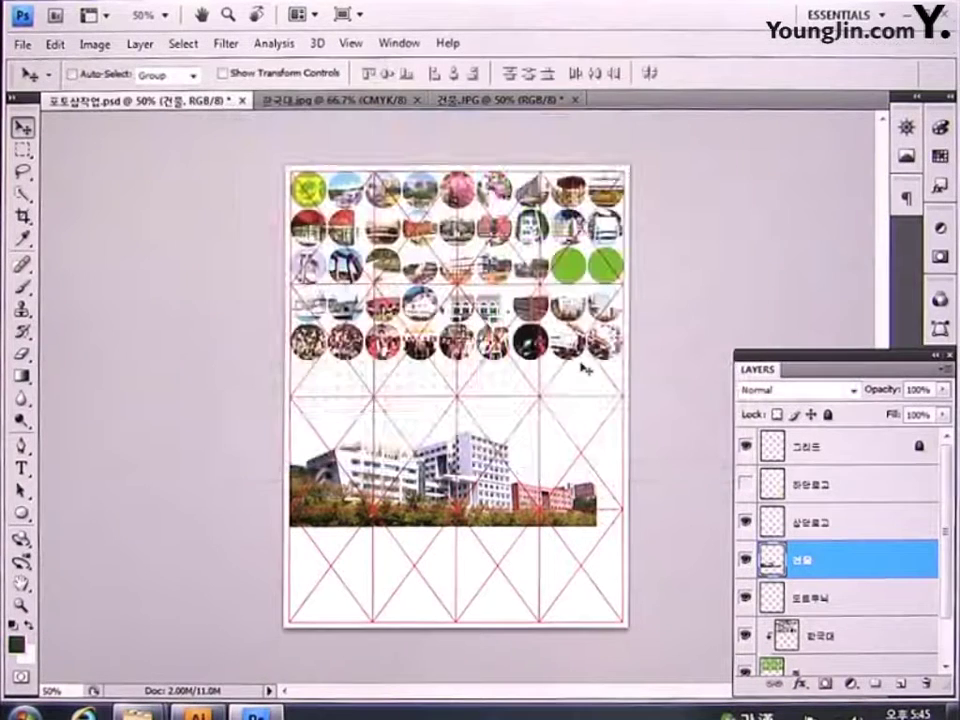
key(i)
click(16, 643)
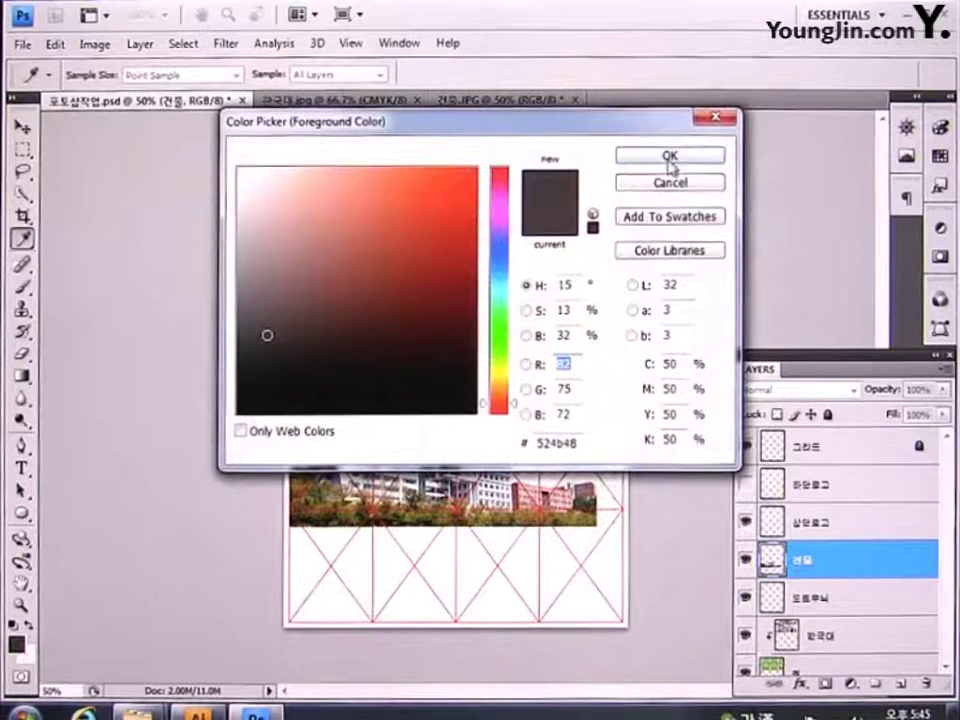
click(670, 160)
key(v)
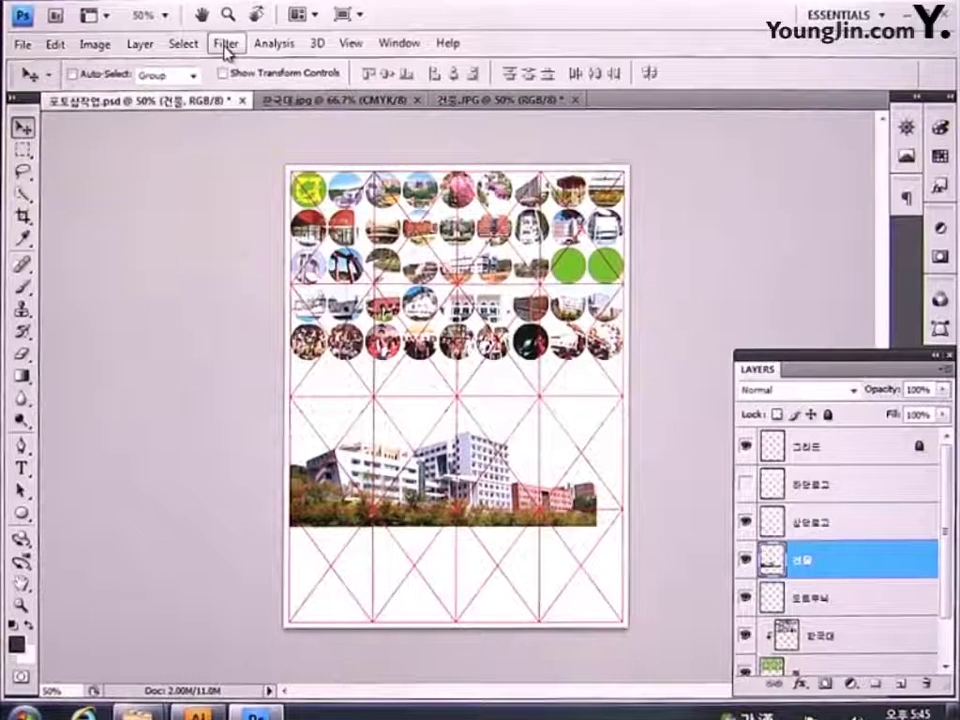
Step: Apply the Photocopy sketch filter to the 건물 layer with Detail 2 and Darkness 10
click(227, 44)
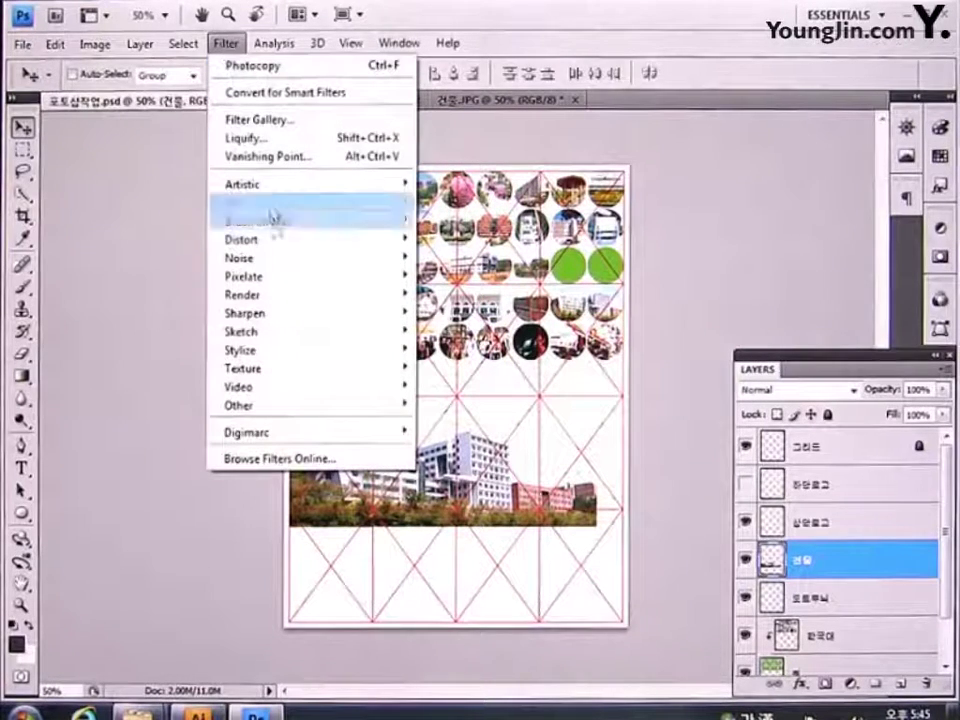
mouse_move(280, 335)
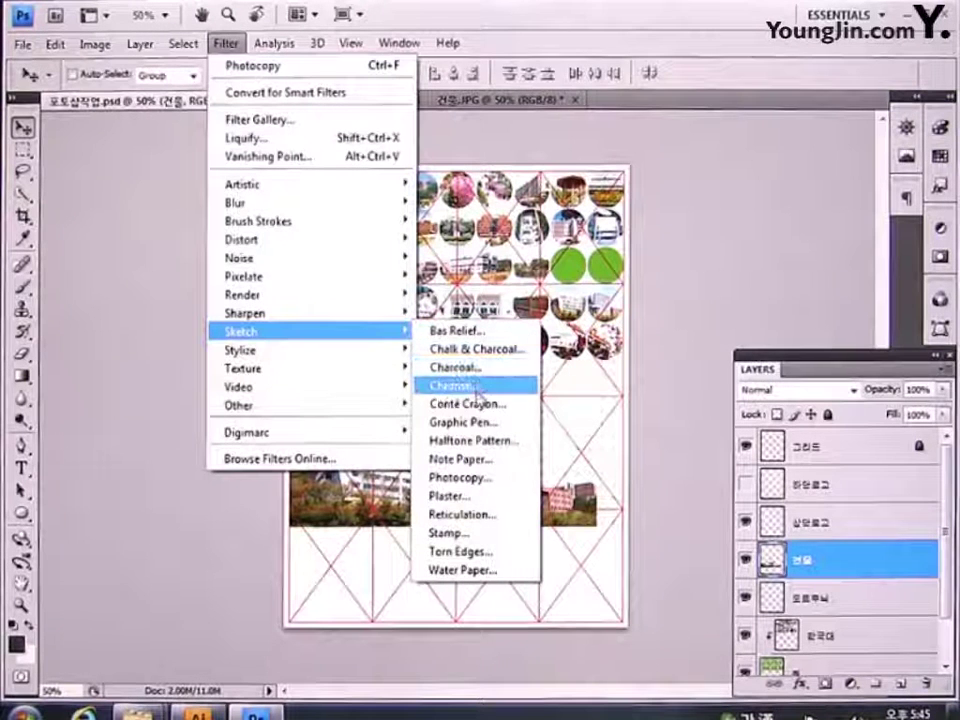
click(492, 481)
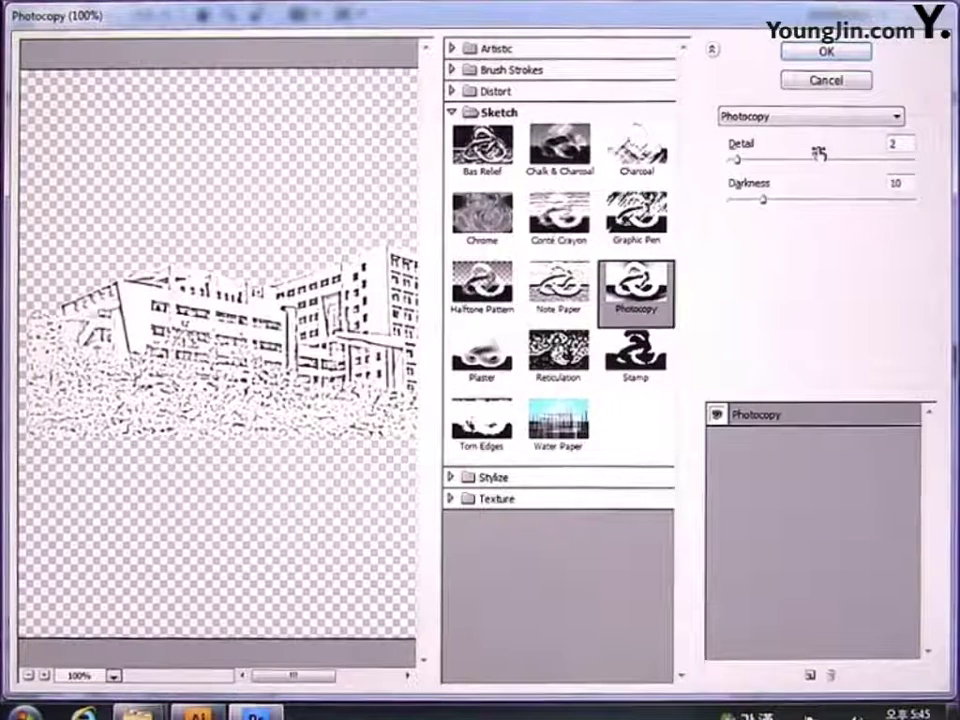
double_click(897, 183)
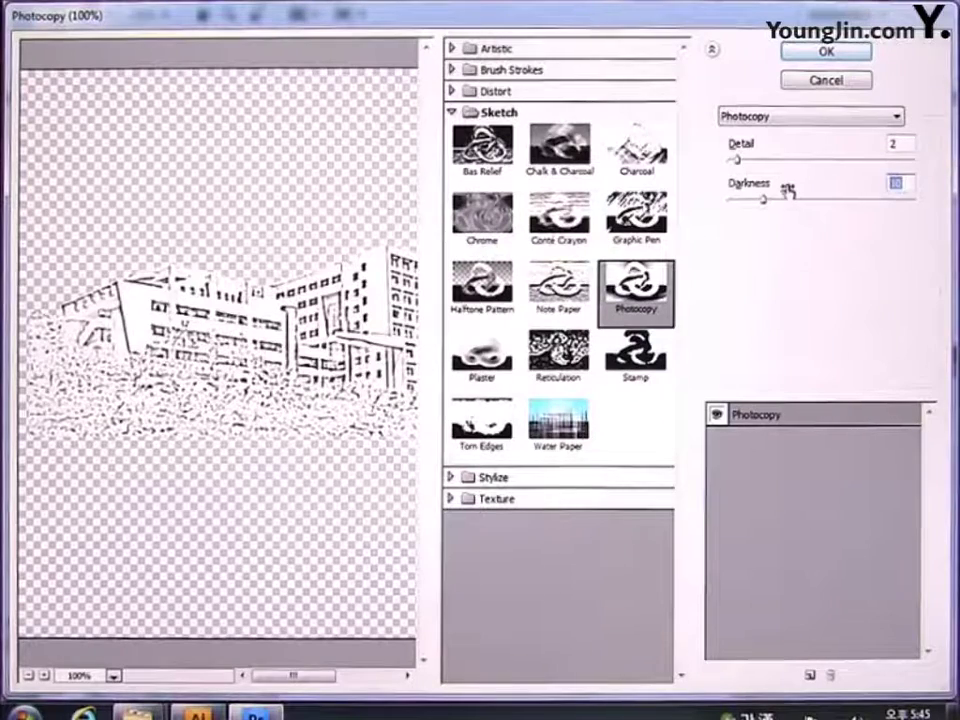
text(10)
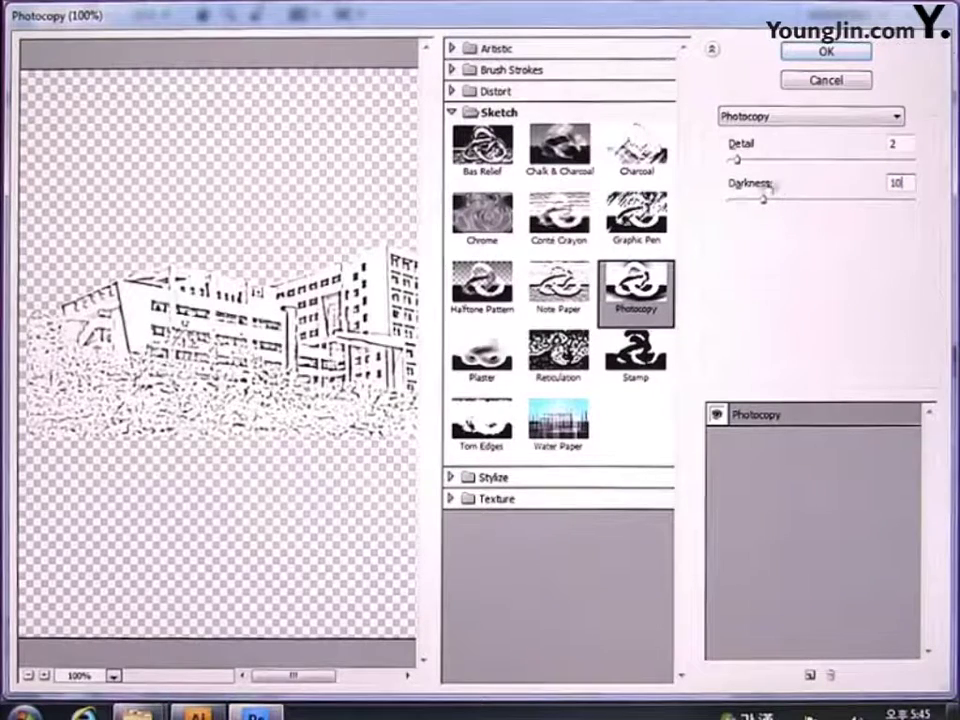
click(812, 58)
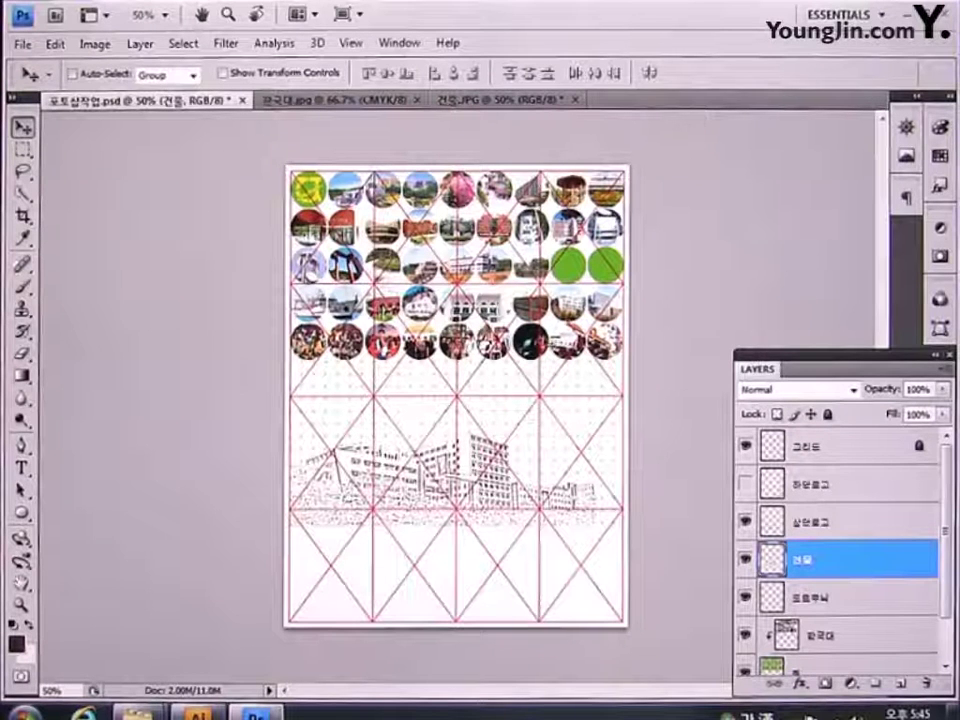
Step: Convert the document back to CMYK Color mode without flattening the layers
click(96, 48)
mouse_move(140, 66)
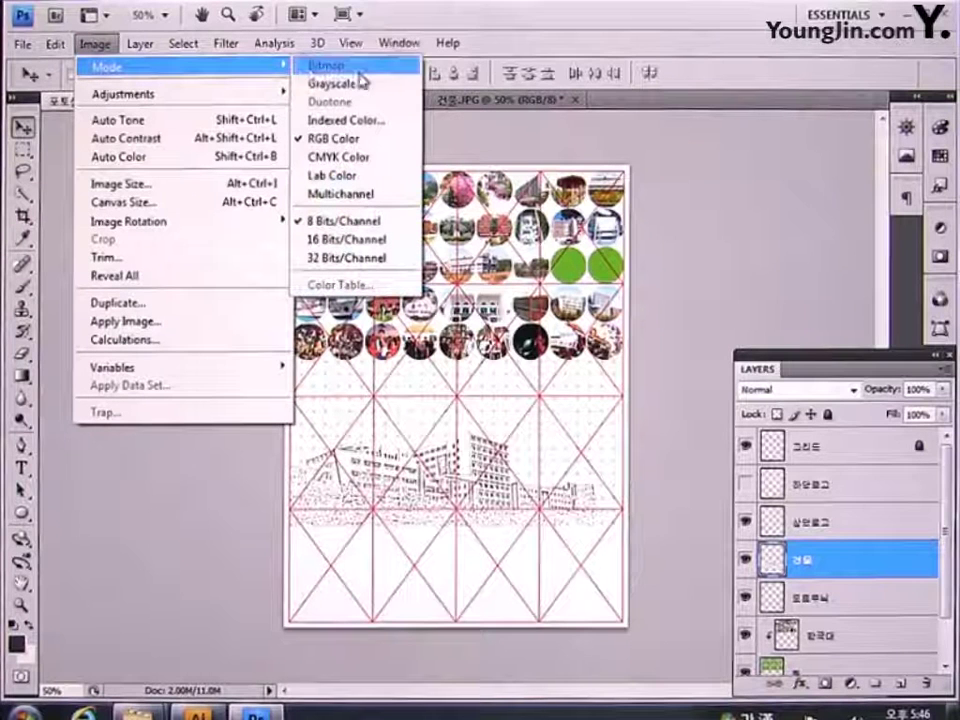
click(344, 159)
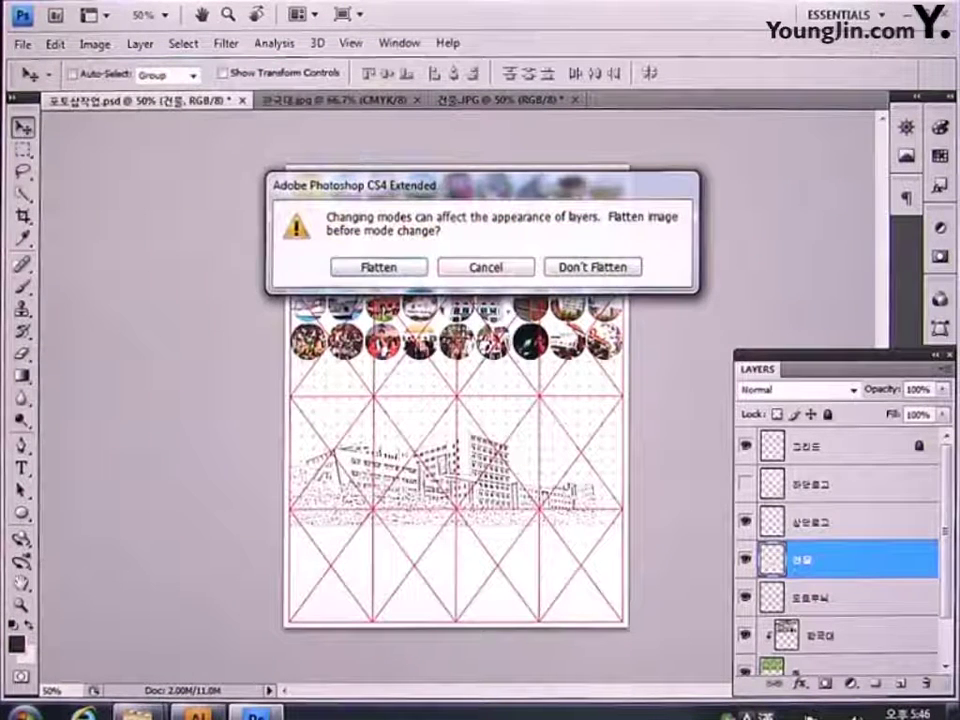
click(593, 267)
click(440, 290)
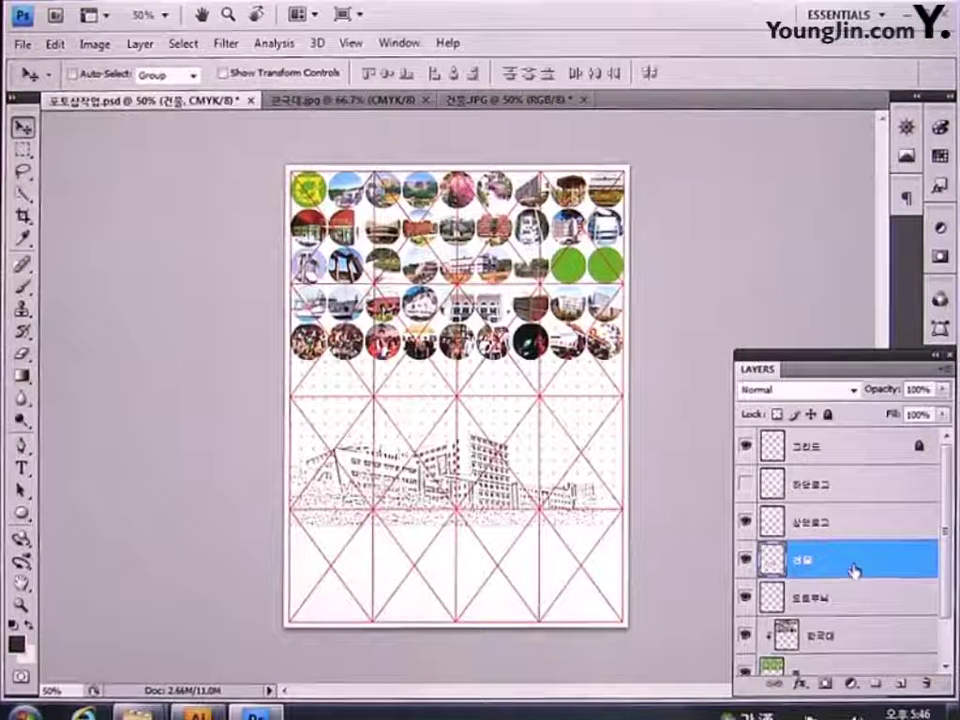
Step: Lighten the 건물 layer with a Levels adjustment, setting the CMYK midtone input level to 1.32
click(96, 44)
mouse_move(111, 99)
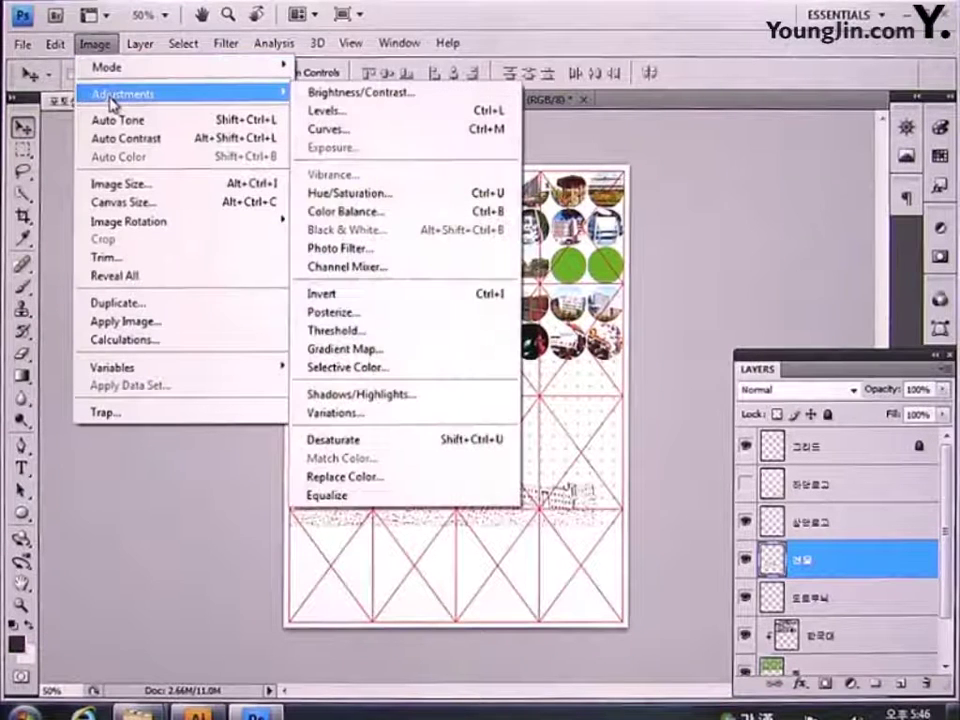
click(395, 116)
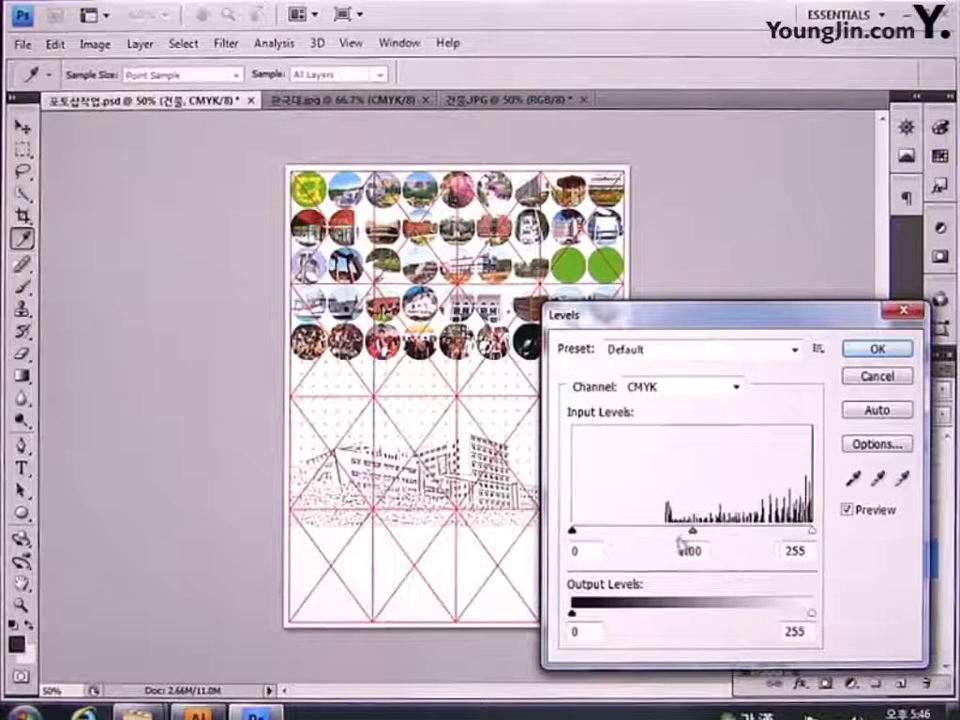
drag(692, 536, 671, 532)
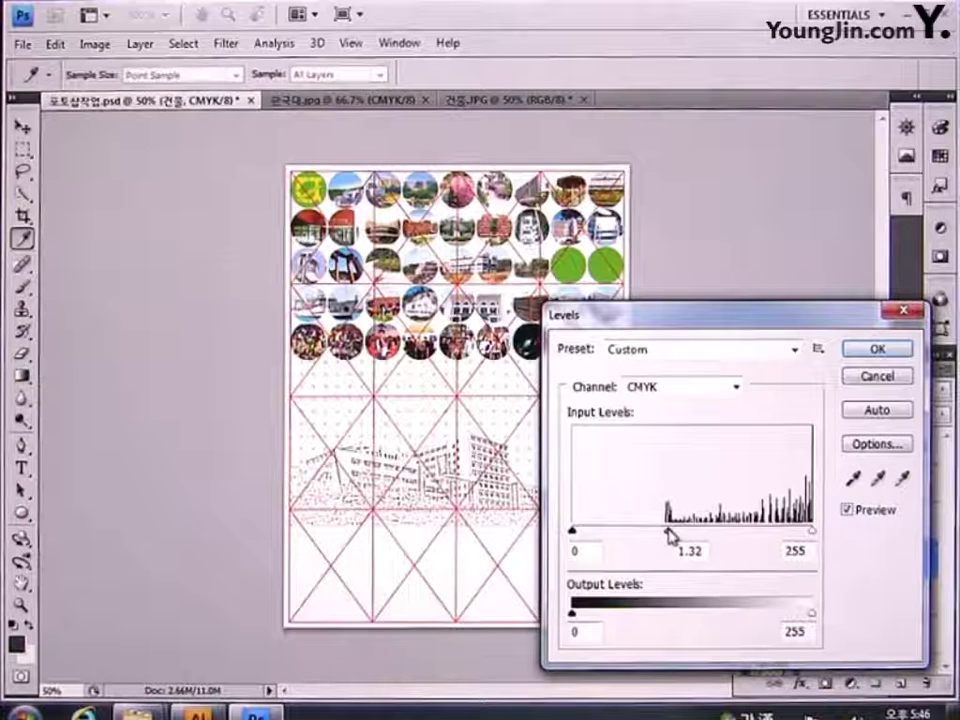
click(877, 348)
key(v)
key(F7)
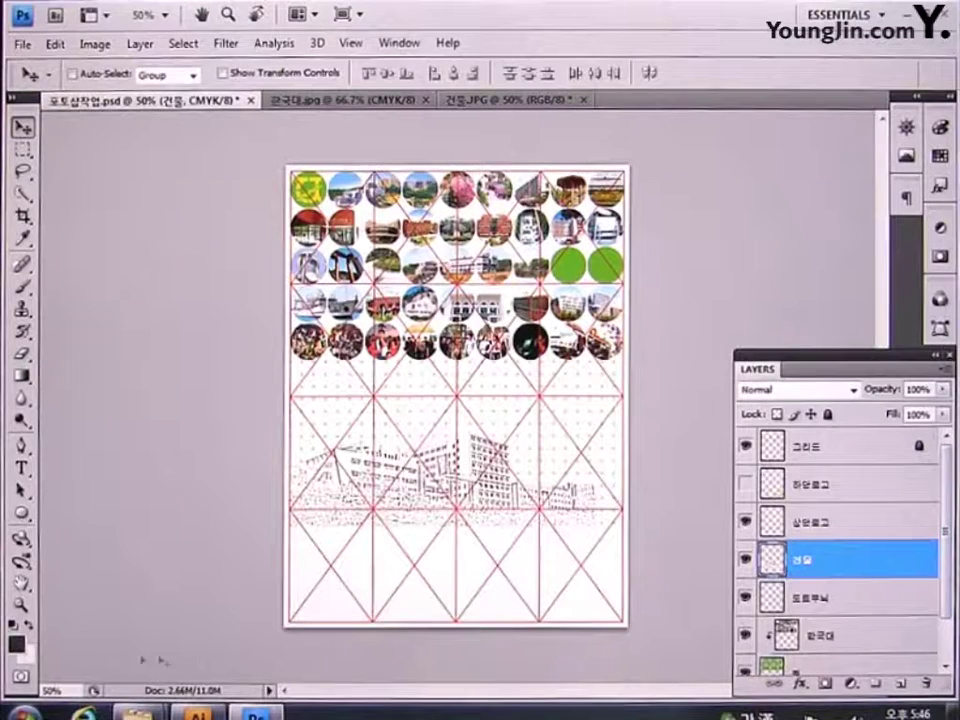
Step: Set the foreground color to pure black with C 0, M 0, Y 0, K 100 percent
click(17, 641)
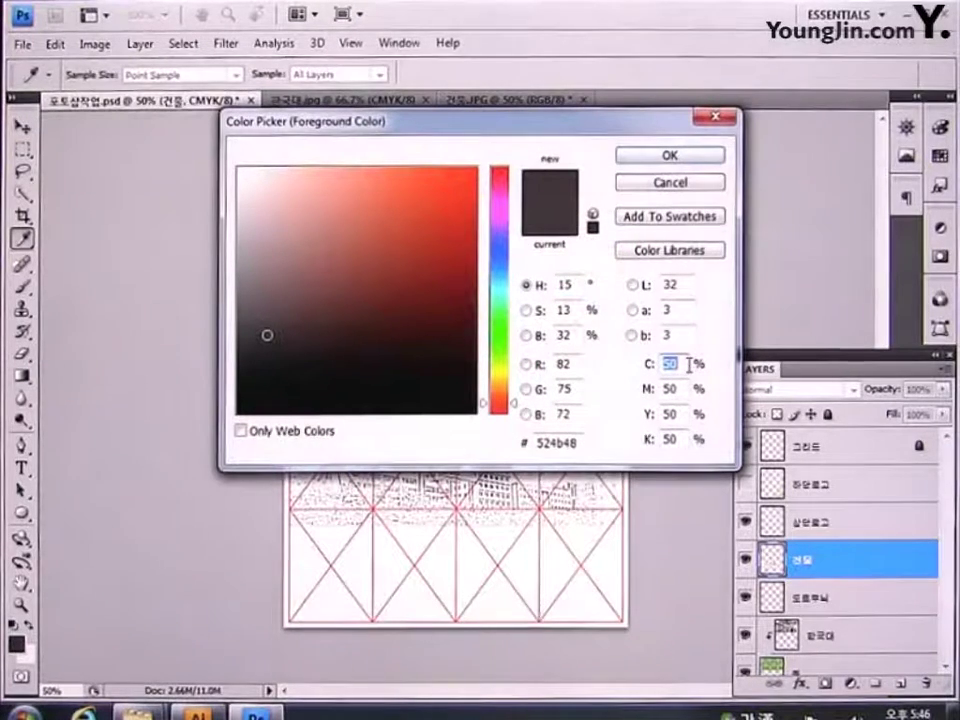
text(0)
key(Tab)
text(0)
key(Tab)
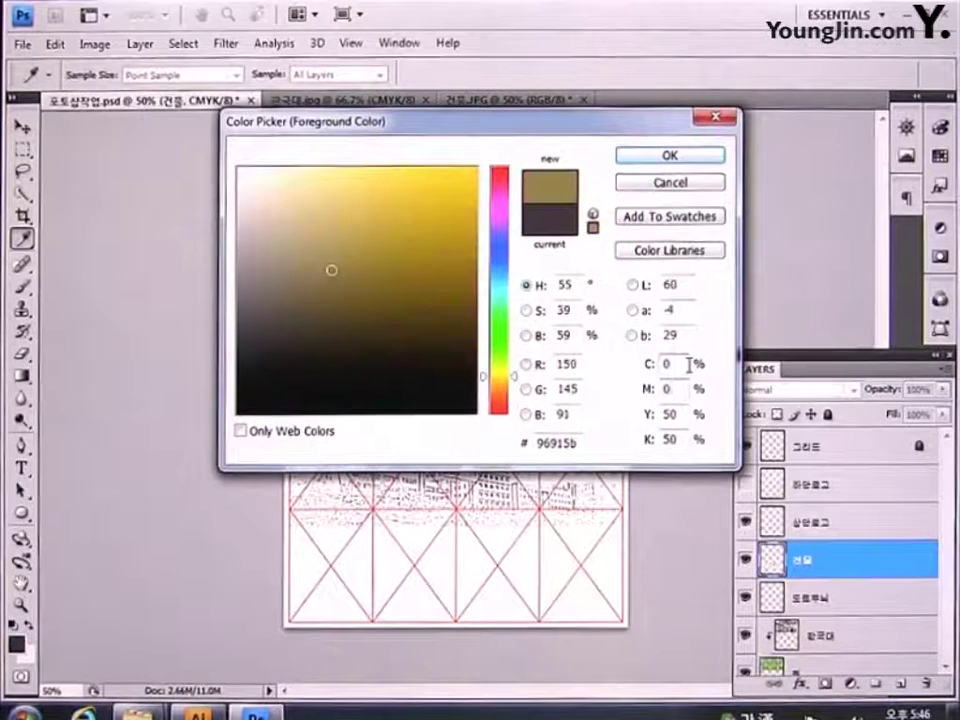
text(0)
text(100)
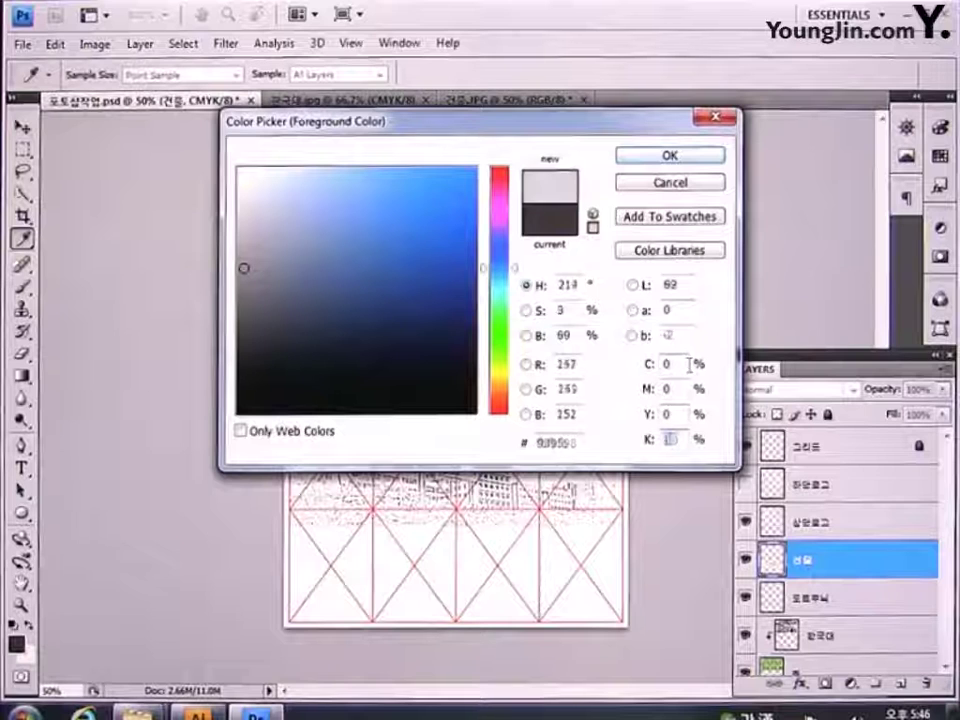
click(664, 158)
click(28, 660)
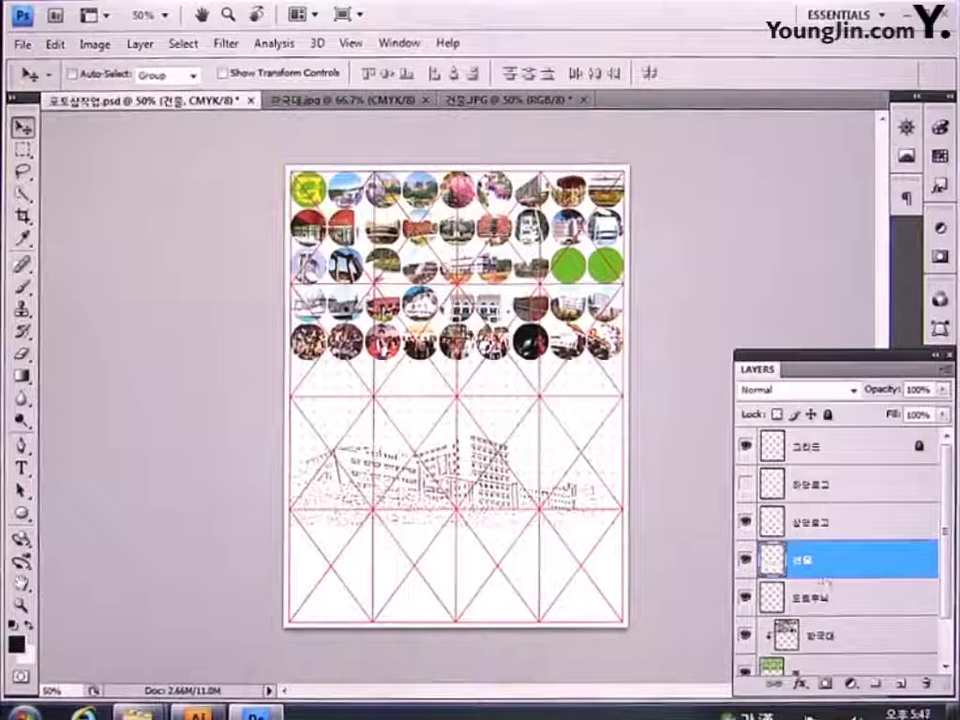
Step: Add a layer mask to the 건물 layer and fade the buildings' right end with a linear black-to-white gradient reaching the page centre
click(824, 684)
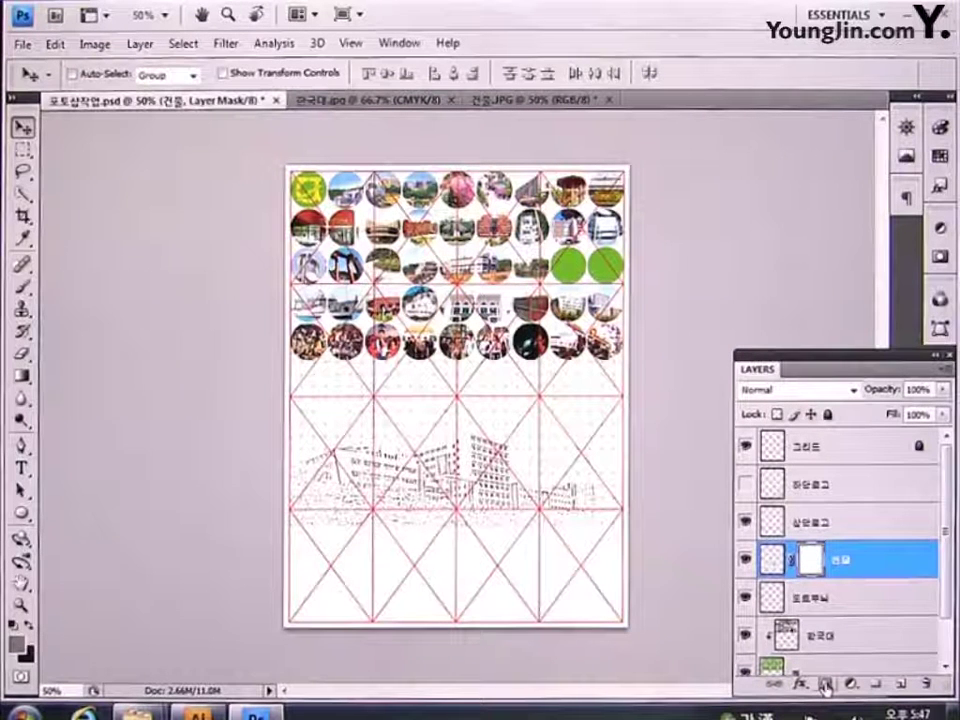
click(23, 378)
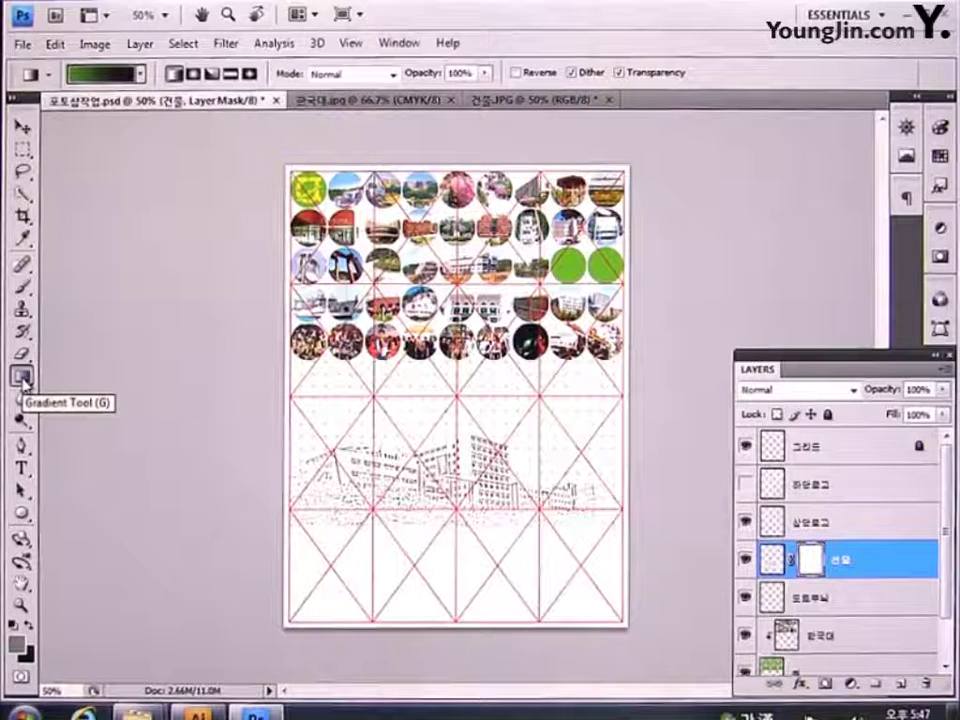
key(d)
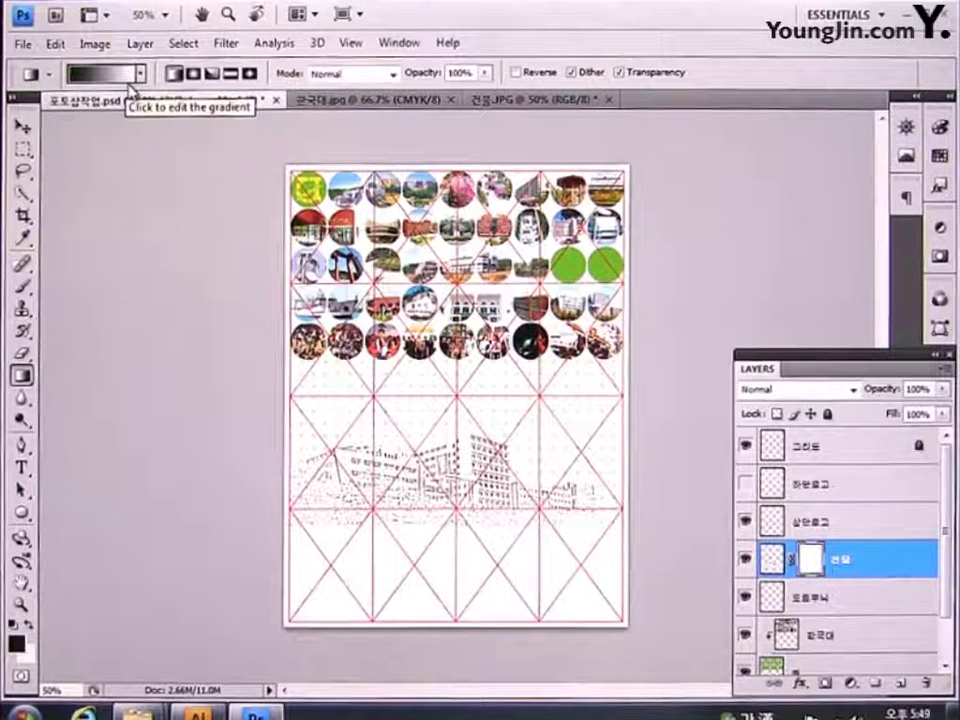
click(141, 74)
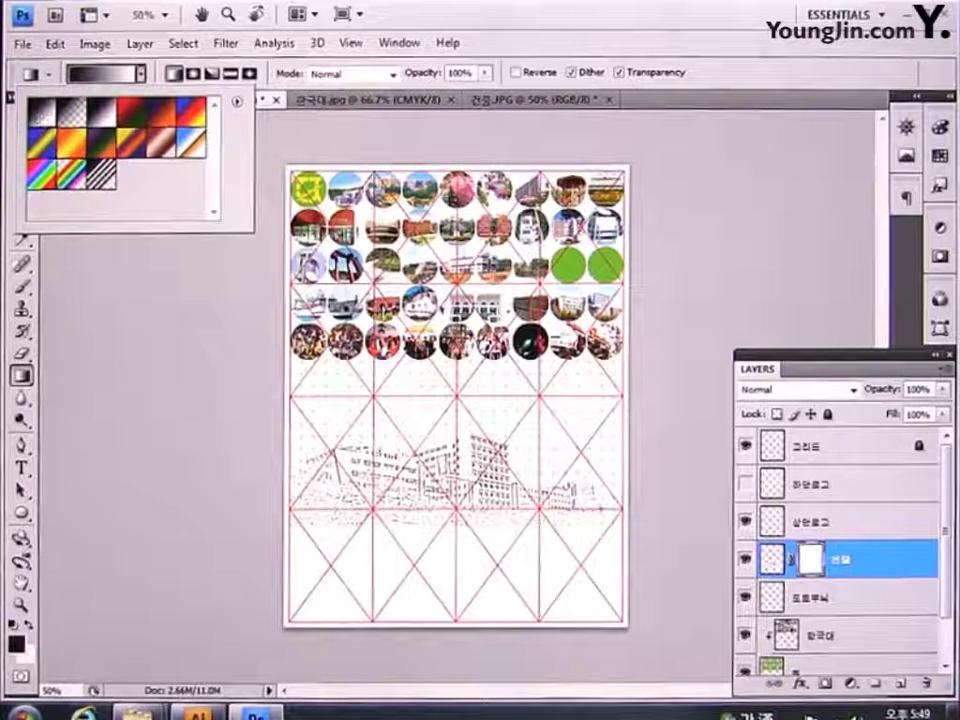
key(Return)
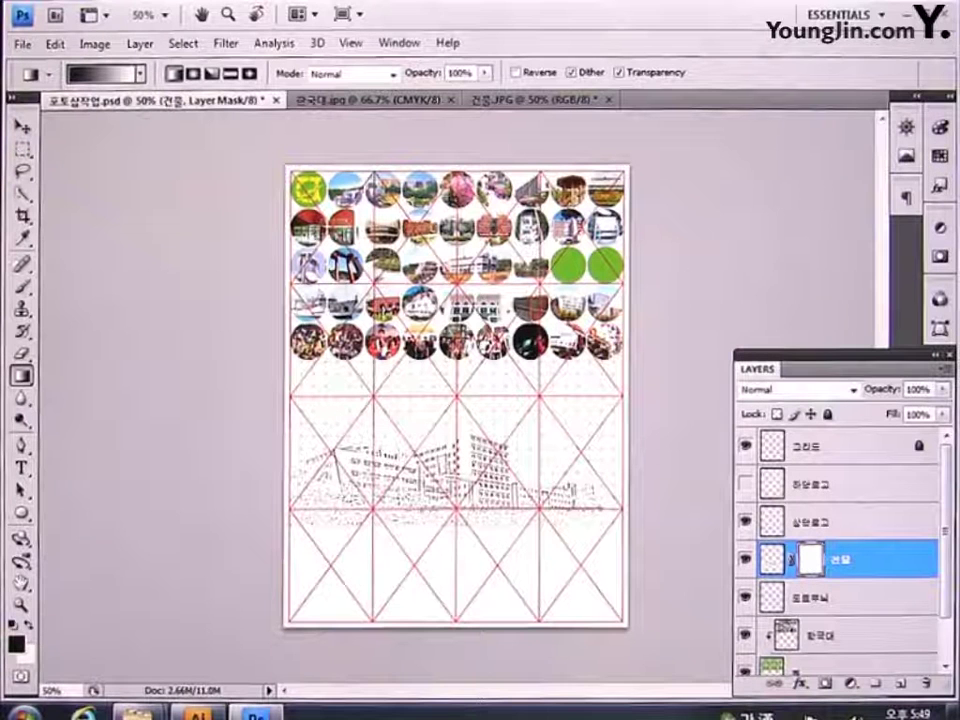
drag(605, 475, 456, 475)
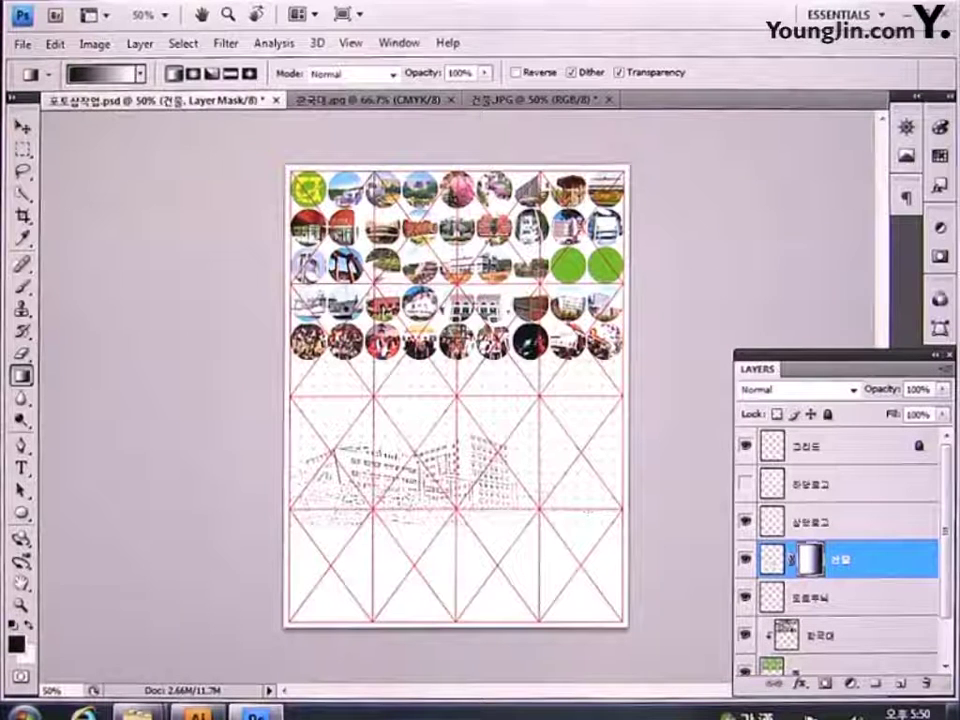
scroll(830, 540, down, 1)
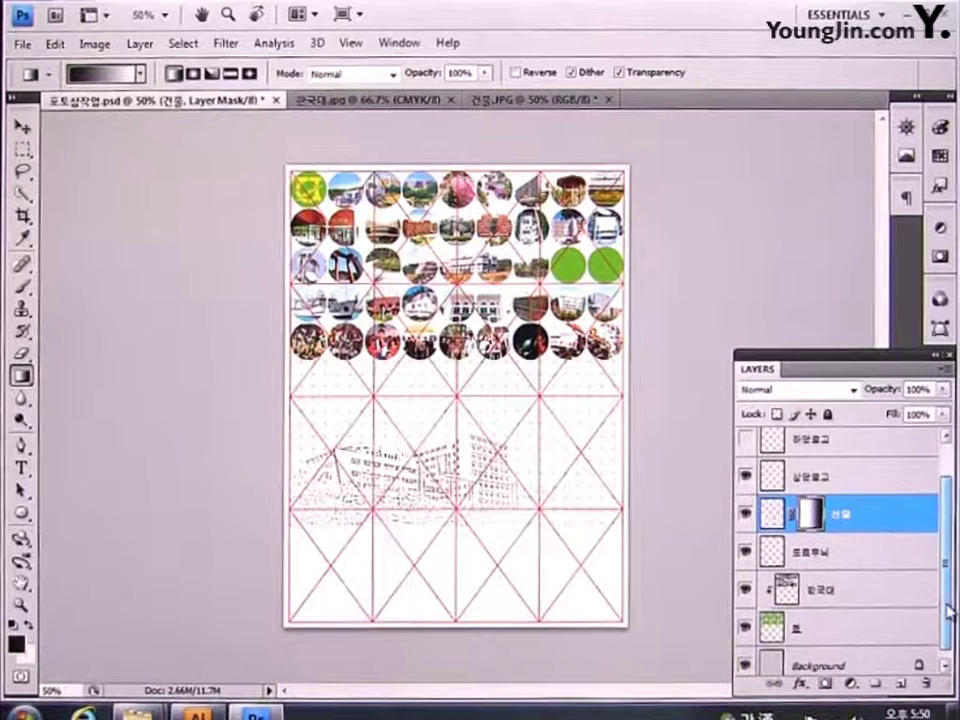
Step: Add a layer mask to the 도트무늬 layer and fade its lower dots with a vertical black-to-white gradient from the buildings' base up
click(851, 556)
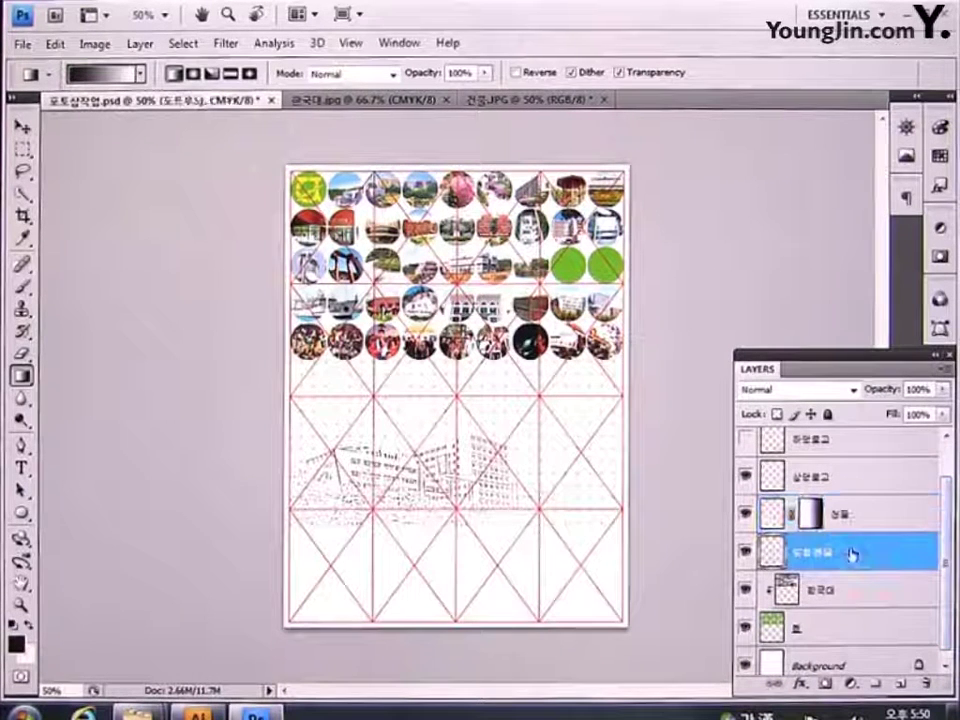
click(825, 684)
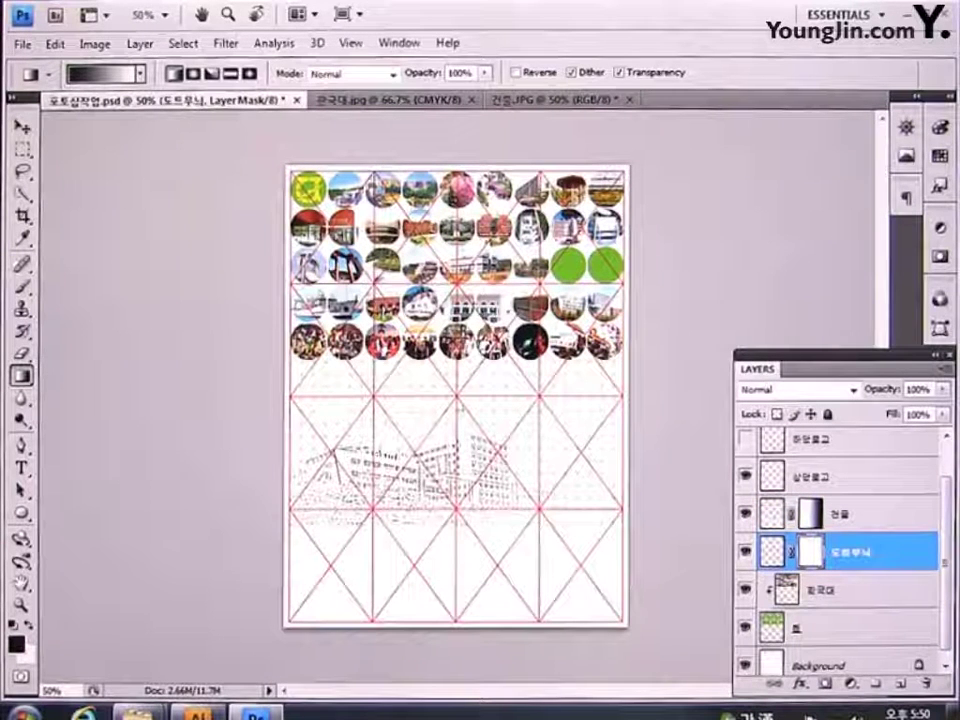
drag(458, 411, 458, 501)
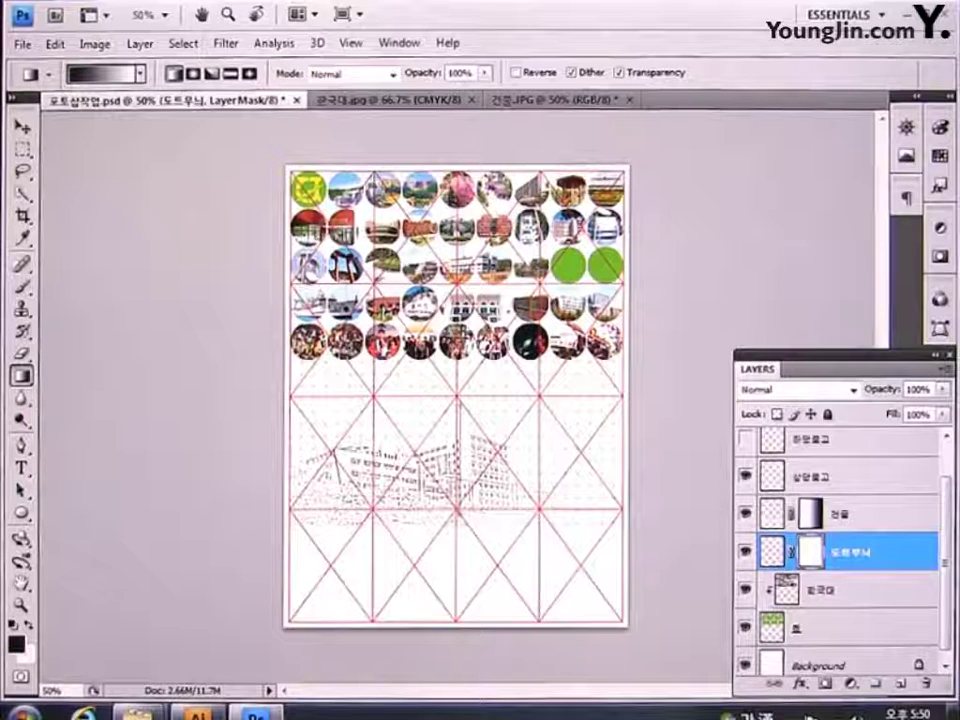
drag(461, 520, 464, 405)
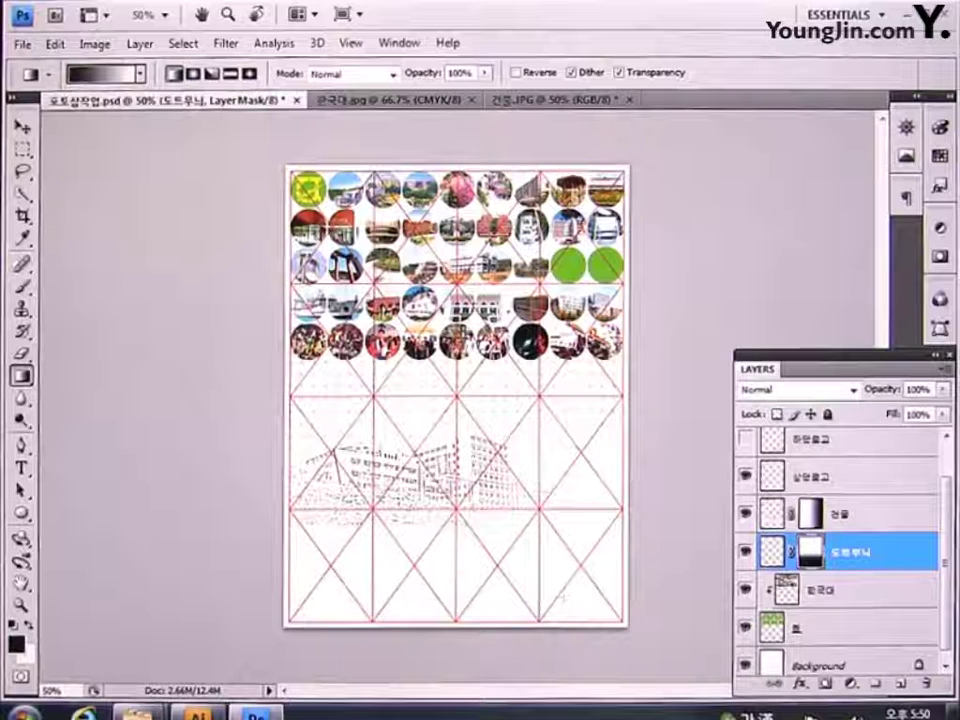
Step: Activate the Rectangle tool and set the foreground color to C 65, M 10, Y 100, K 10 percent
drag(20, 513, 99, 514)
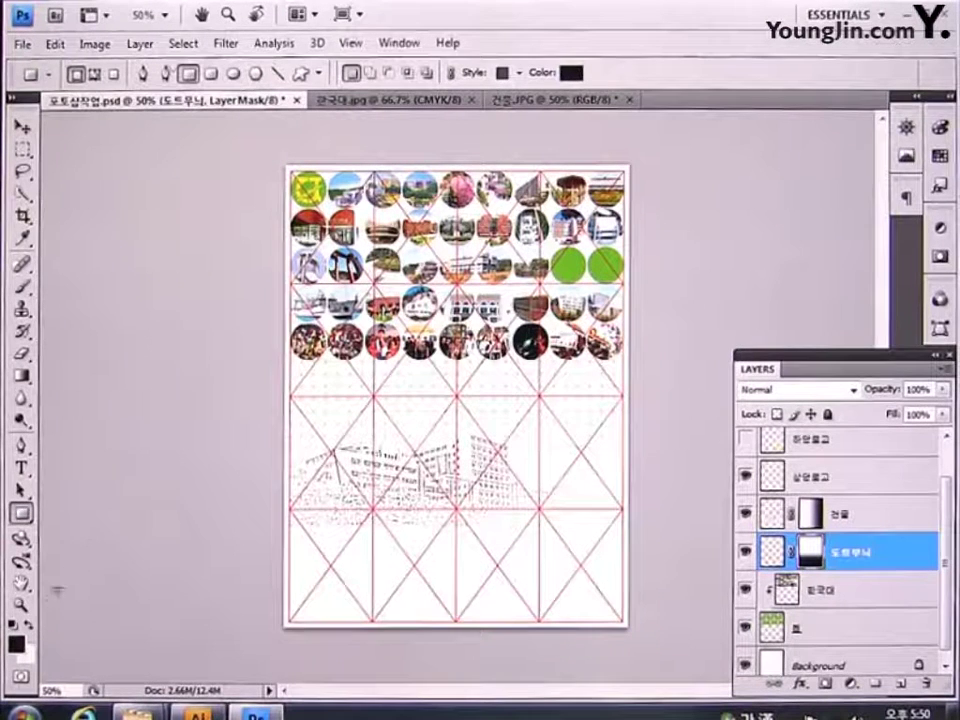
click(20, 646)
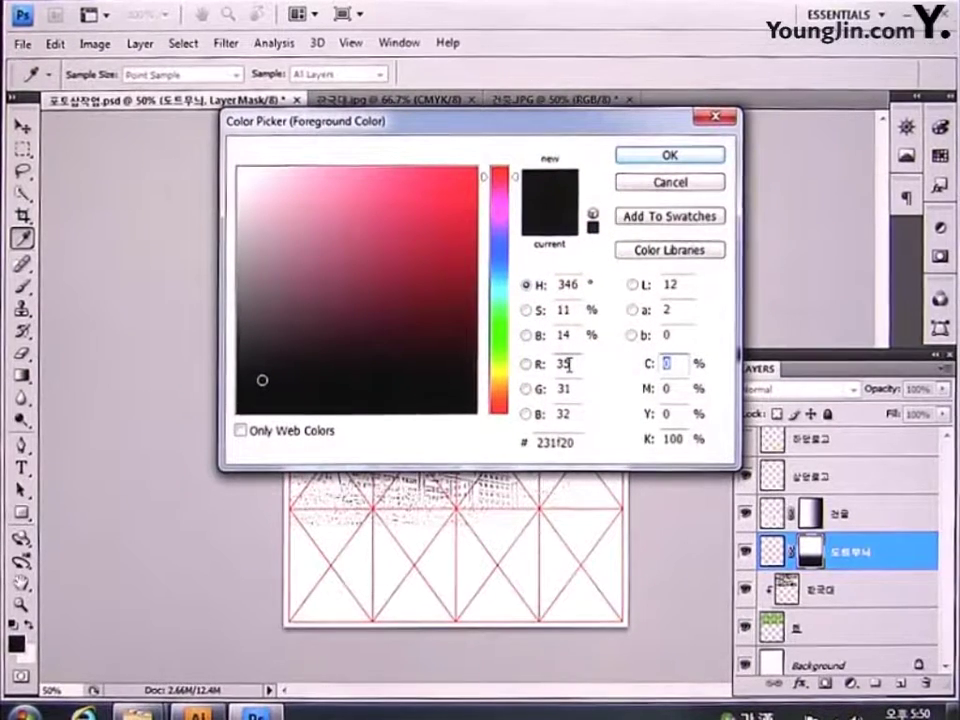
text(65)
key(Tab)
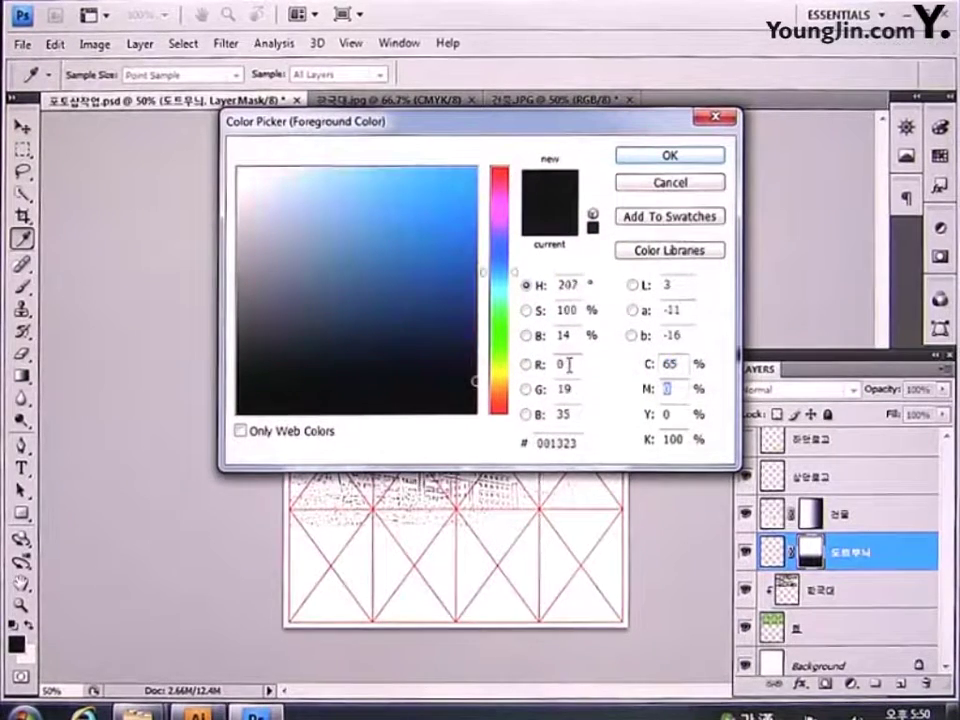
text(10)
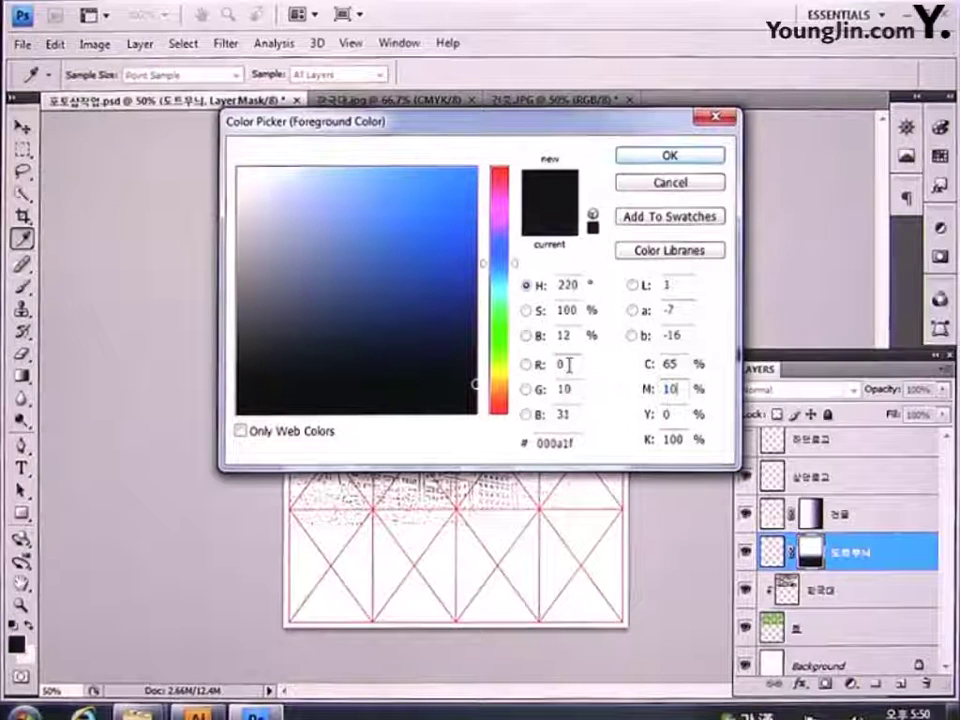
key(Tab)
text(1000)
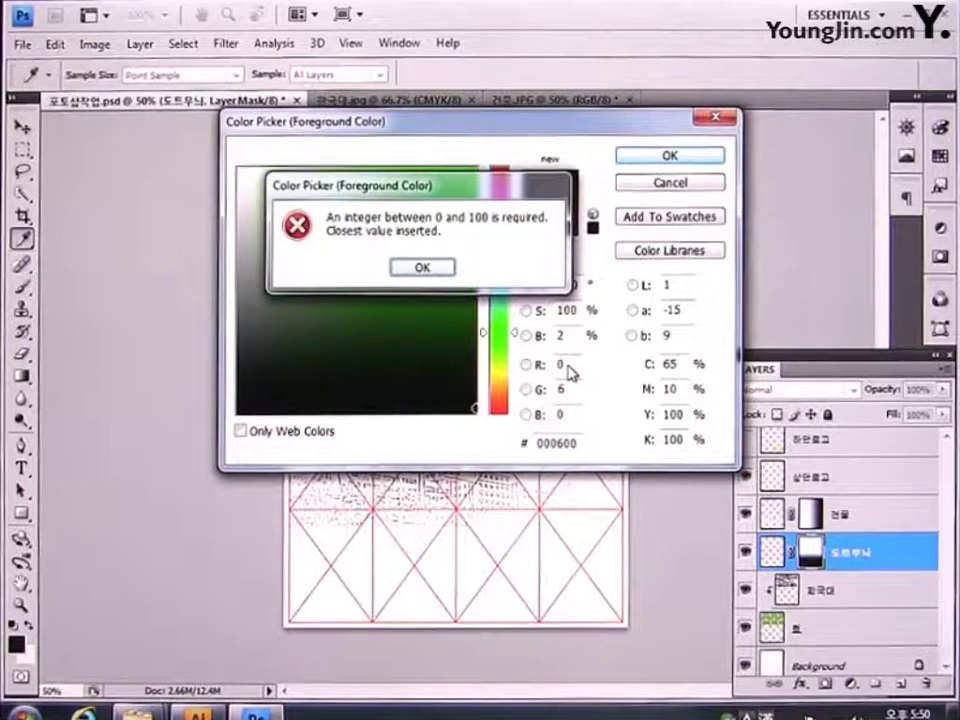
key(Return)
key(Tab)
text(10)
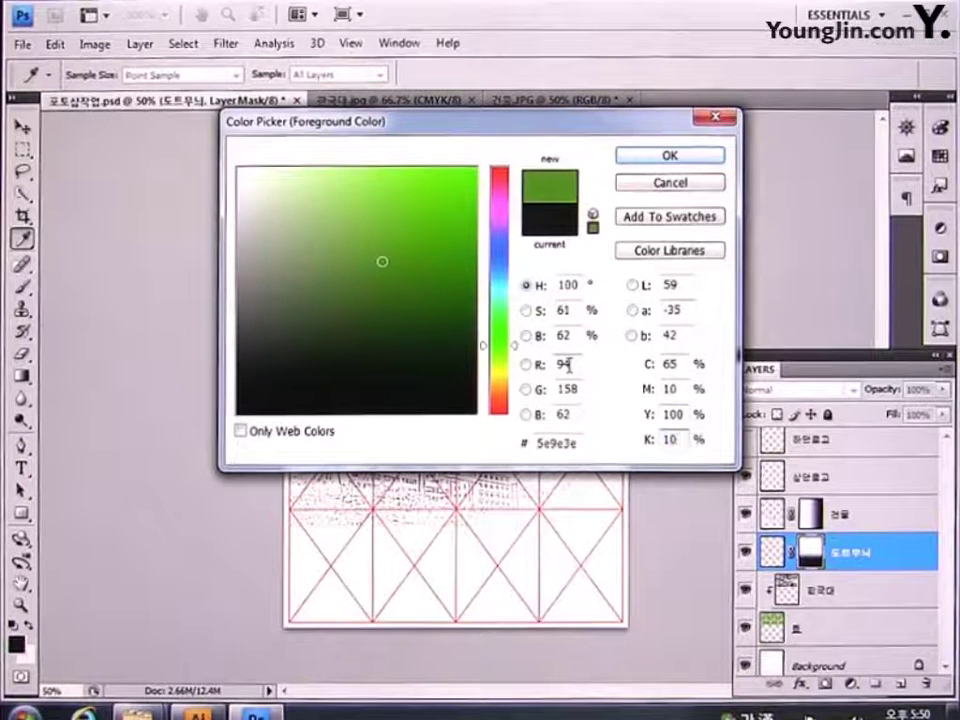
key(Return)
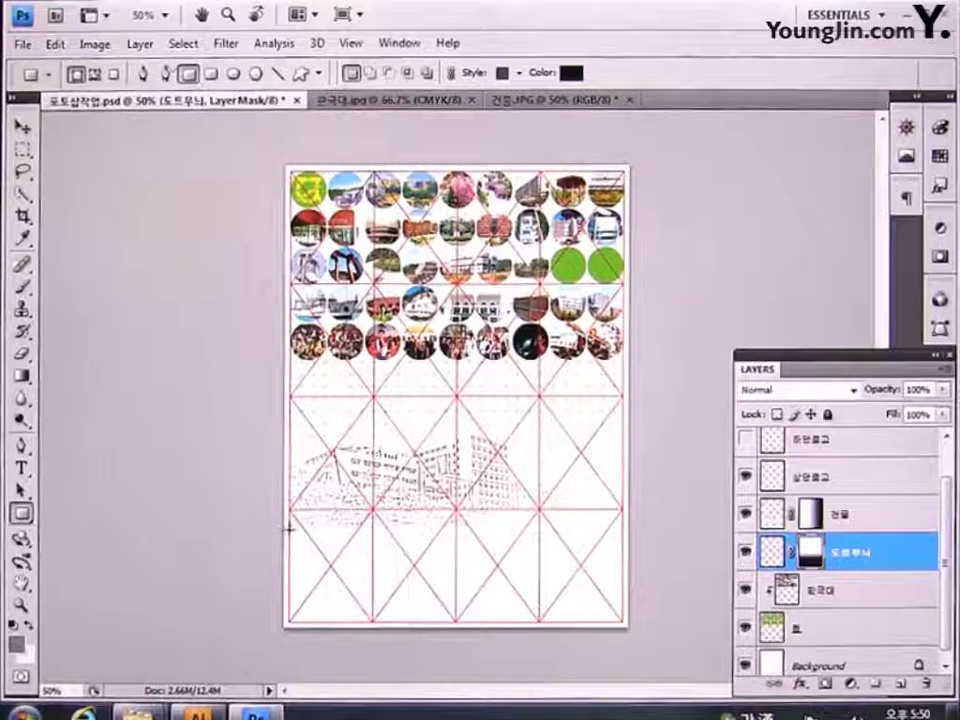
Step: Draw a full-width rectangle shape from below the buildings to the page's lower margin and color it C 65, M 10, Y 100, K 10
drag(289, 527, 623, 623)
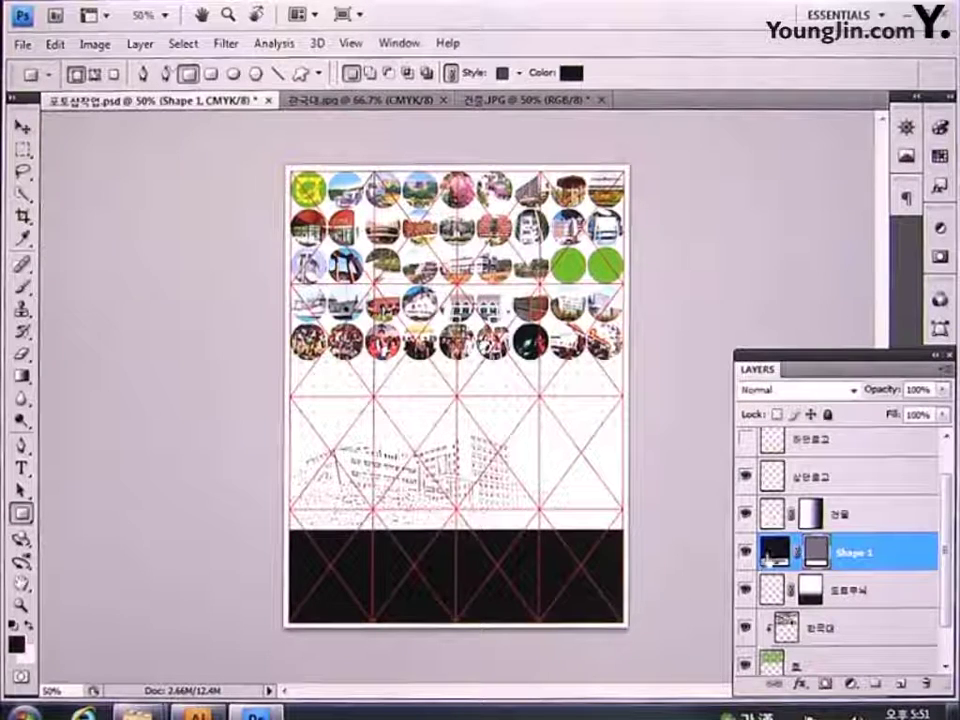
double_click(775, 551)
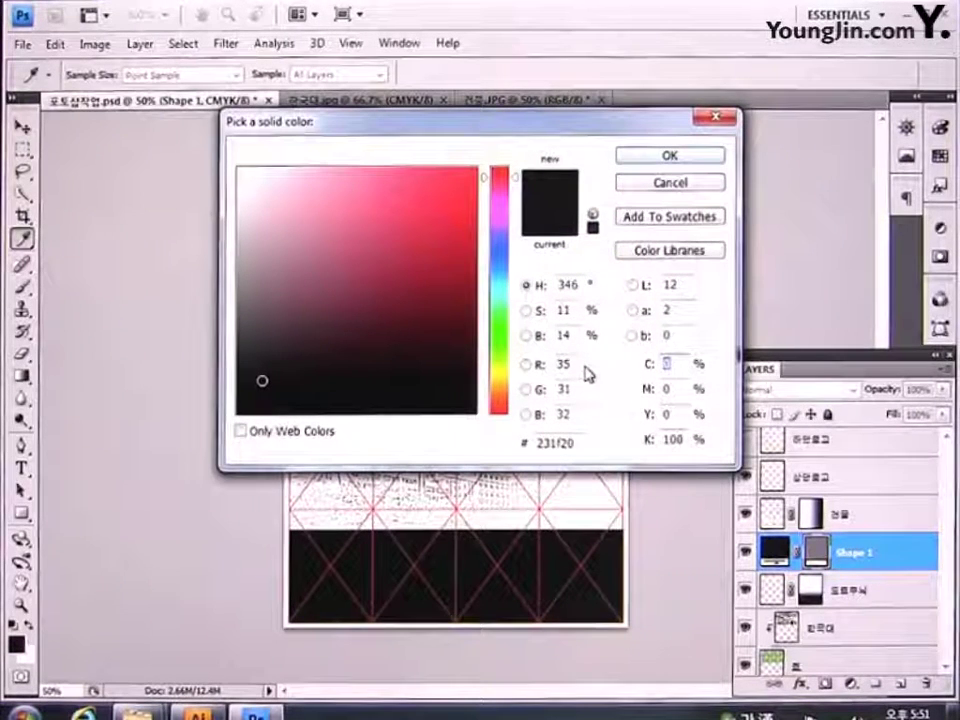
text(65)
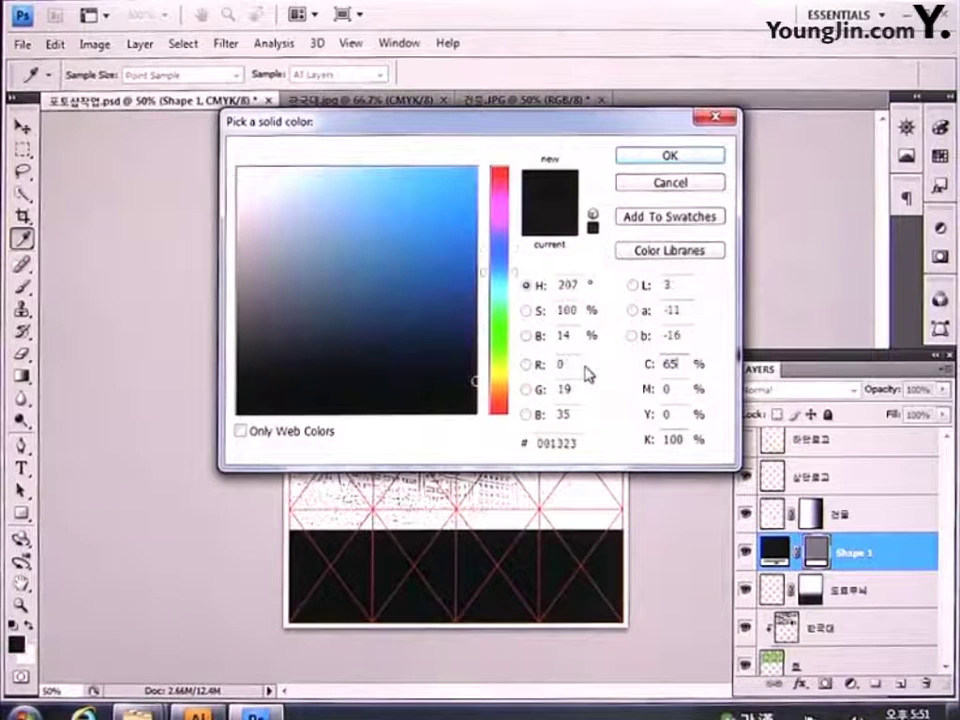
key(Tab)
text(10)
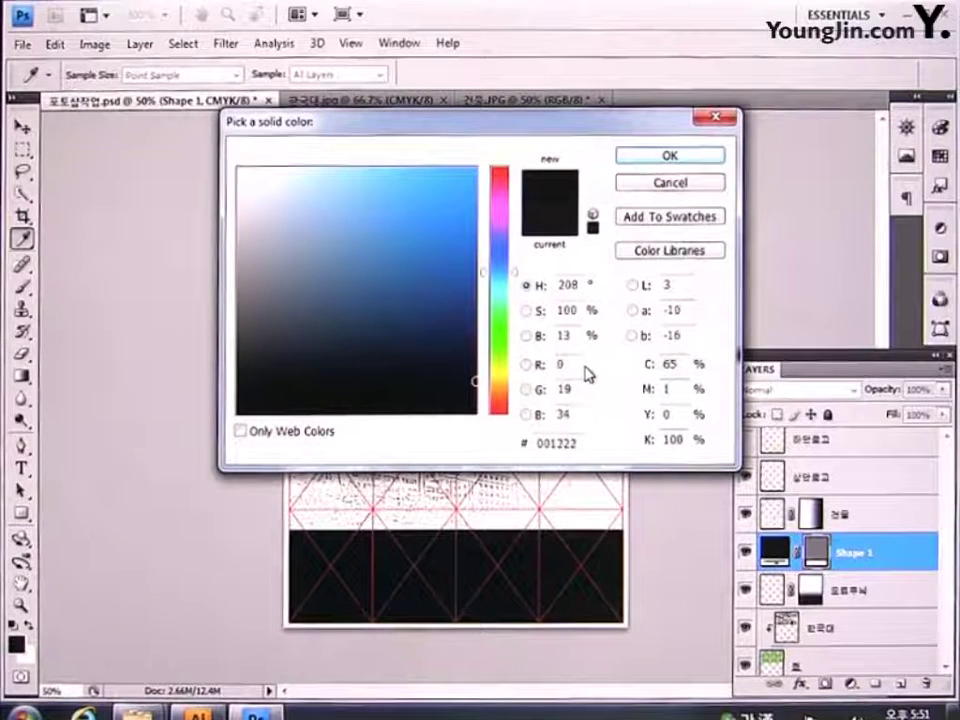
text(100)
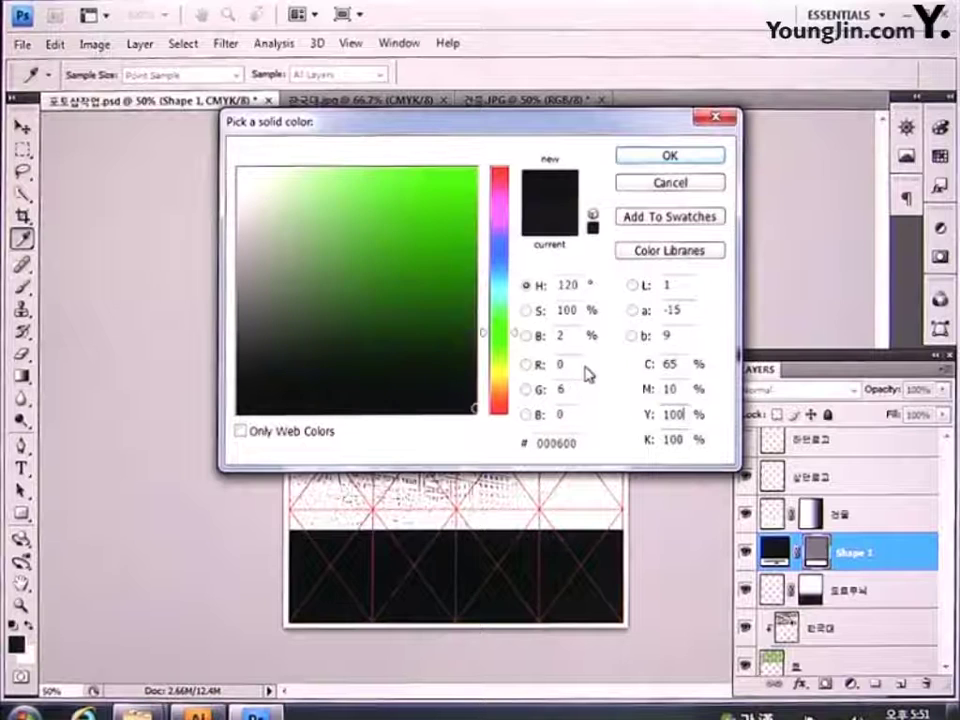
key(Tab)
text(10)
key(Return)
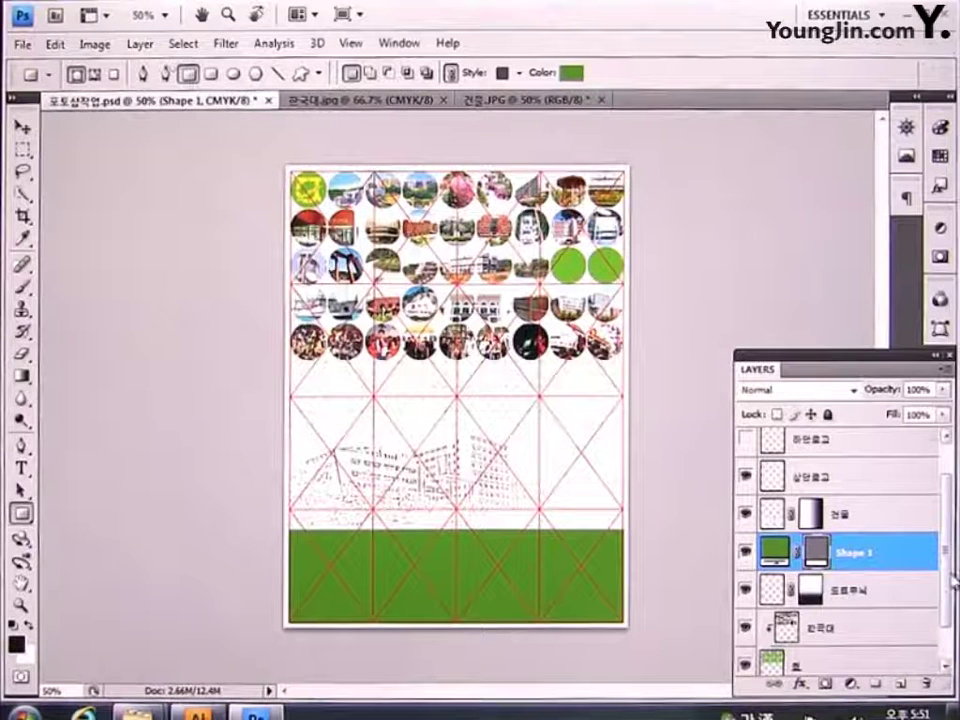
Step: Move the green rectangle's layer directly beneath the 하단로고 layer and make the 하단로고 layer visible
scroll(945, 505, up, 1)
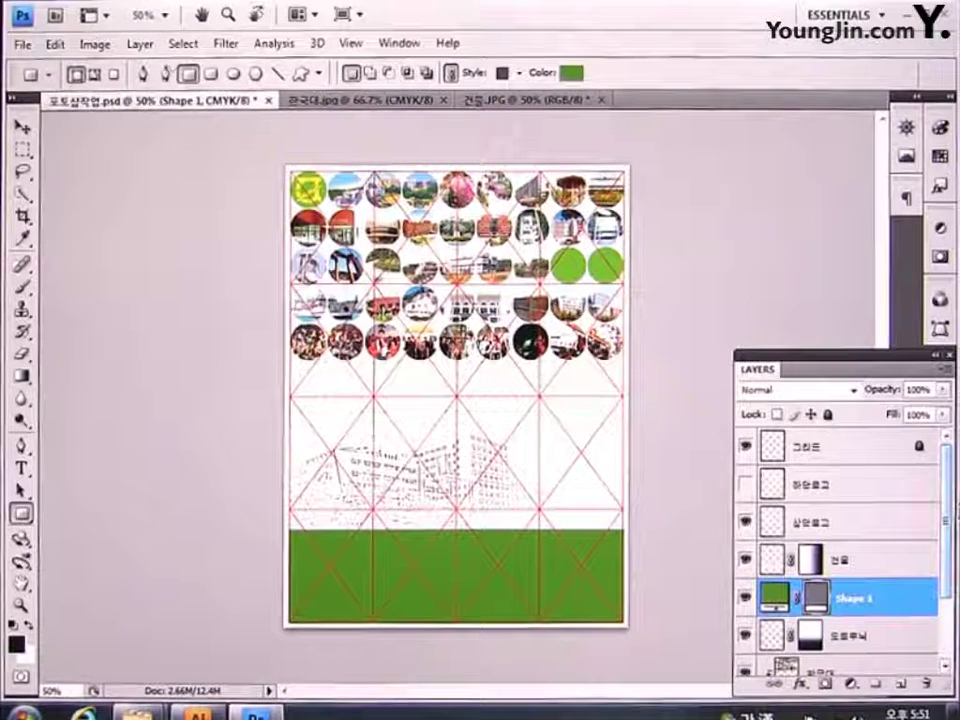
drag(888, 601, 891, 516)
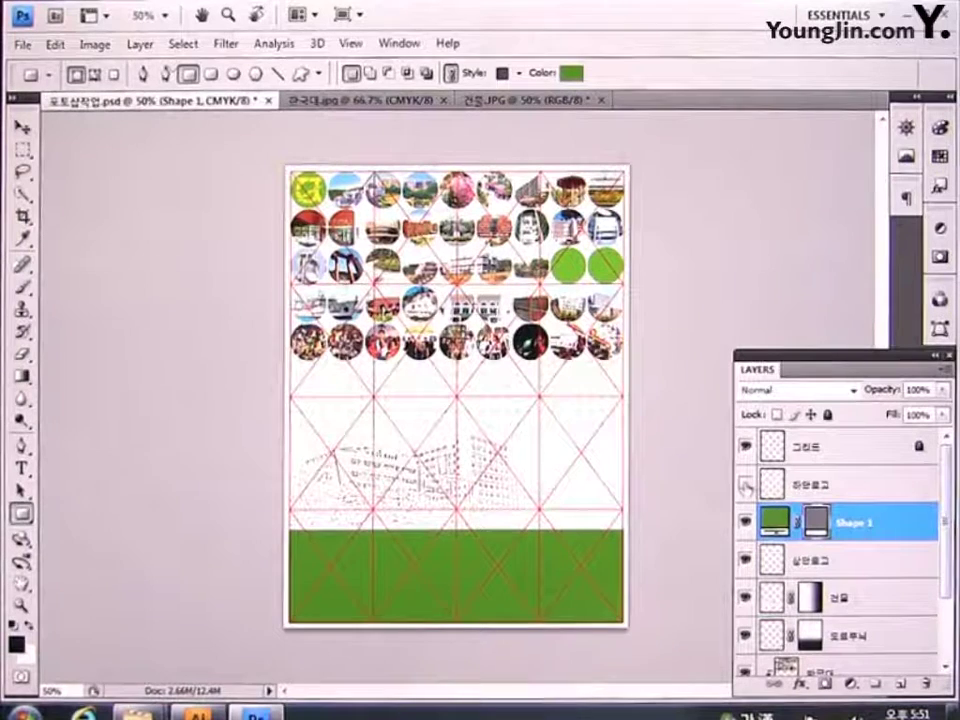
click(745, 486)
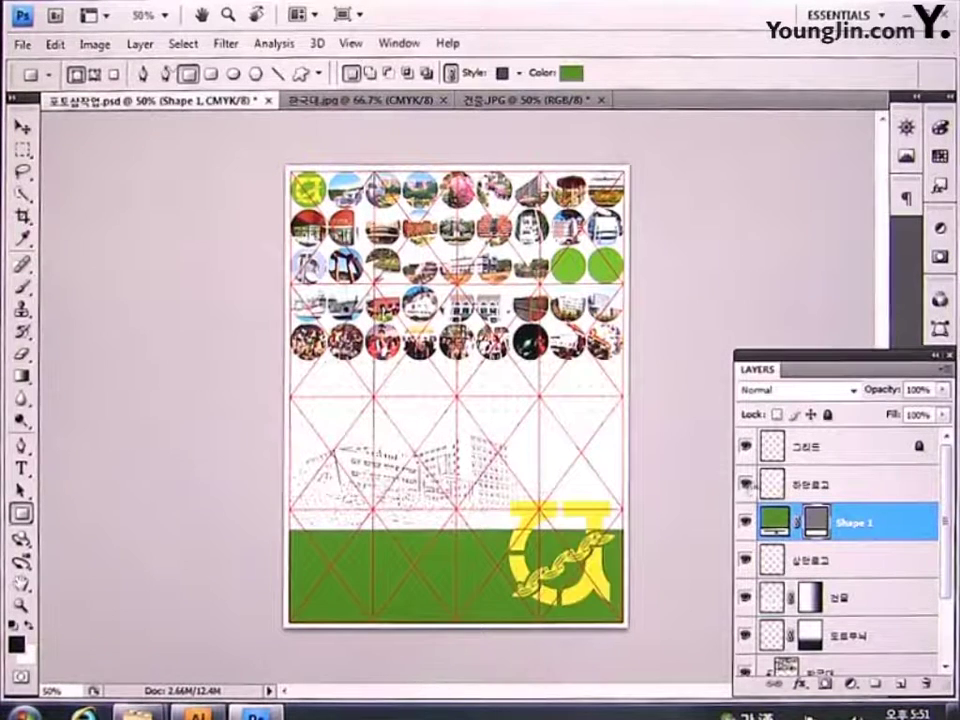
Step: Move the 하단로고 logo into the green band's lower-right corner and clip it to the rectangle with a clipping mask
click(808, 490)
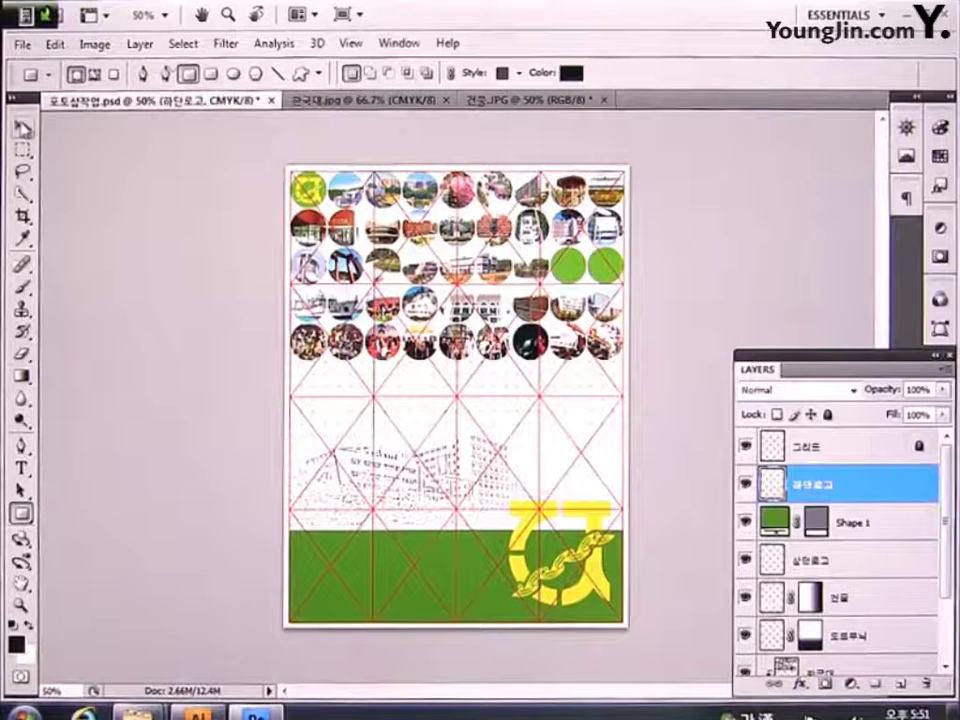
click(21, 127)
drag(598, 581, 614, 621)
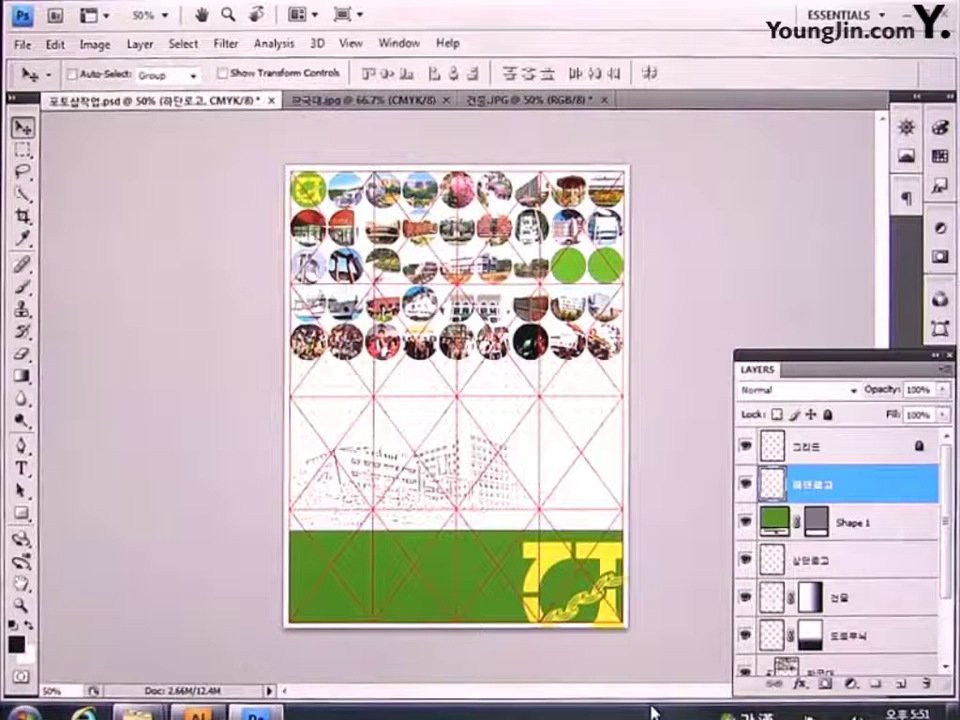
key(shift+Right)
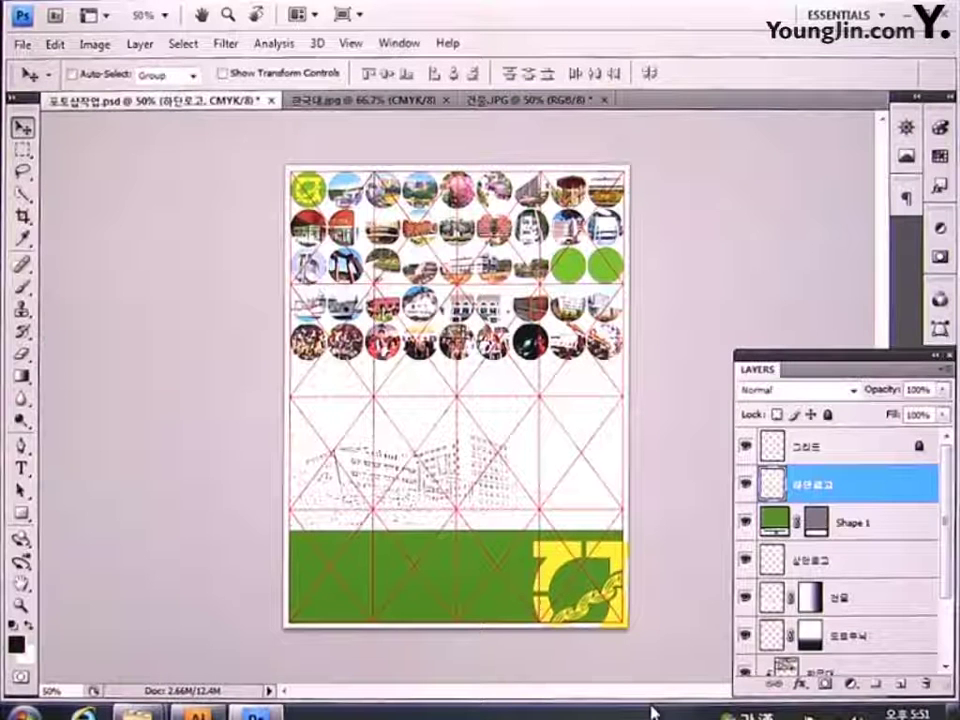
right_click(853, 487)
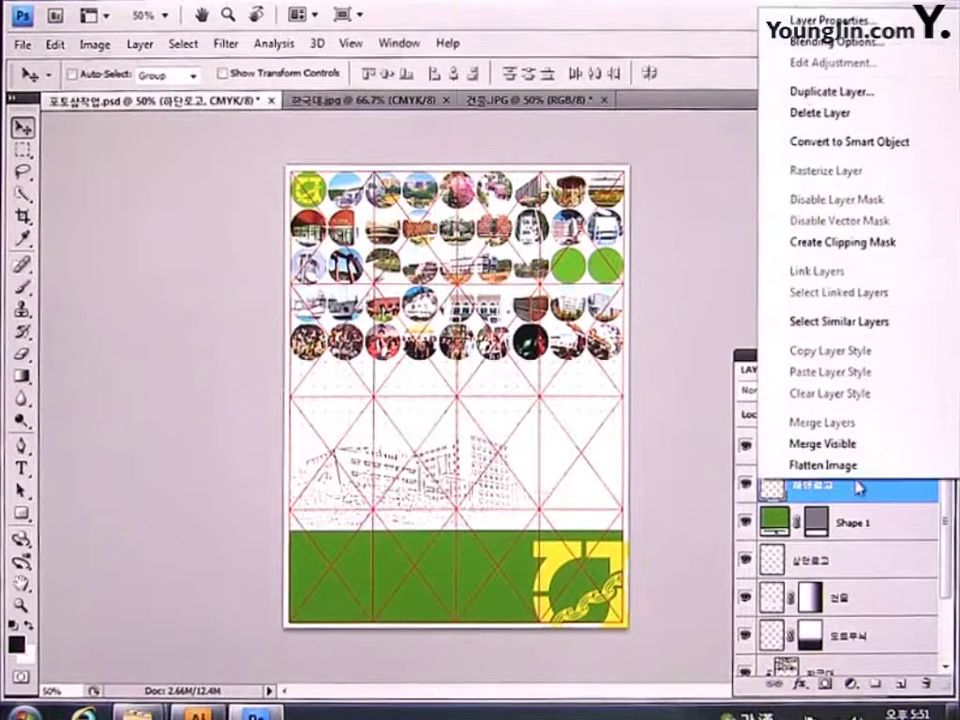
click(864, 245)
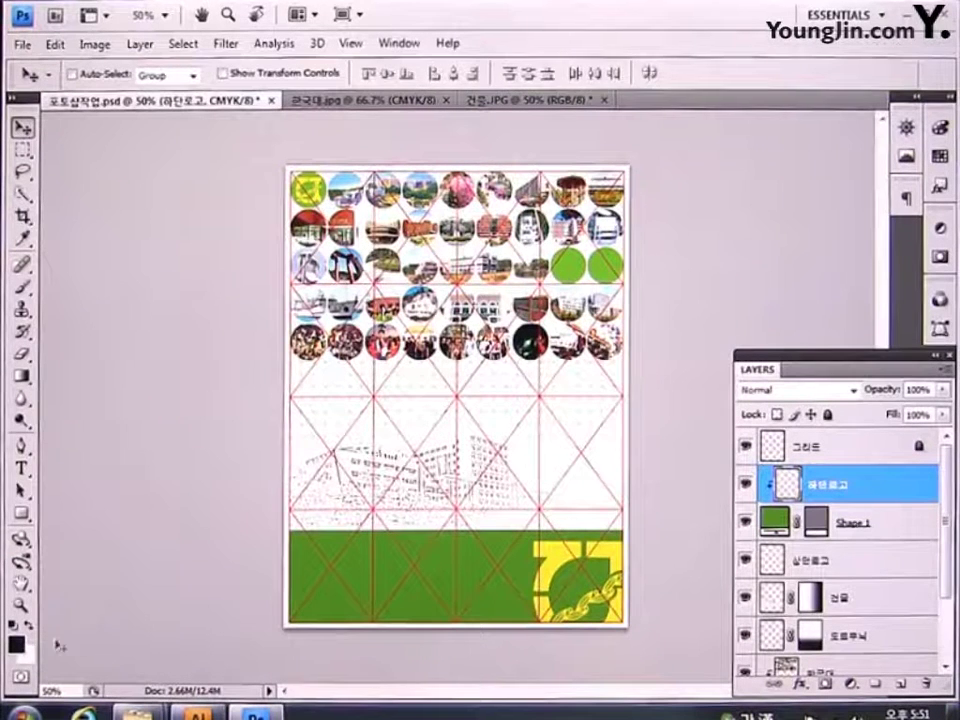
Step: Recolor the 하단로고 logo pure white, setting white as foreground color and filling with the layer's transparent pixels locked
click(16, 644)
click(349, 294)
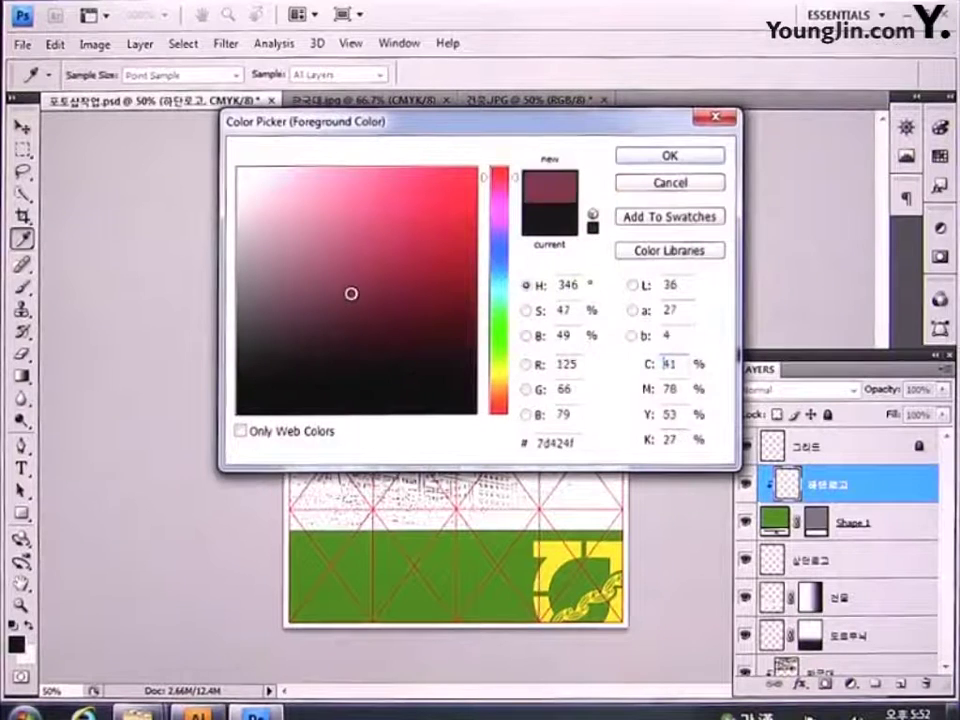
click(239, 176)
drag(239, 176, 197, 141)
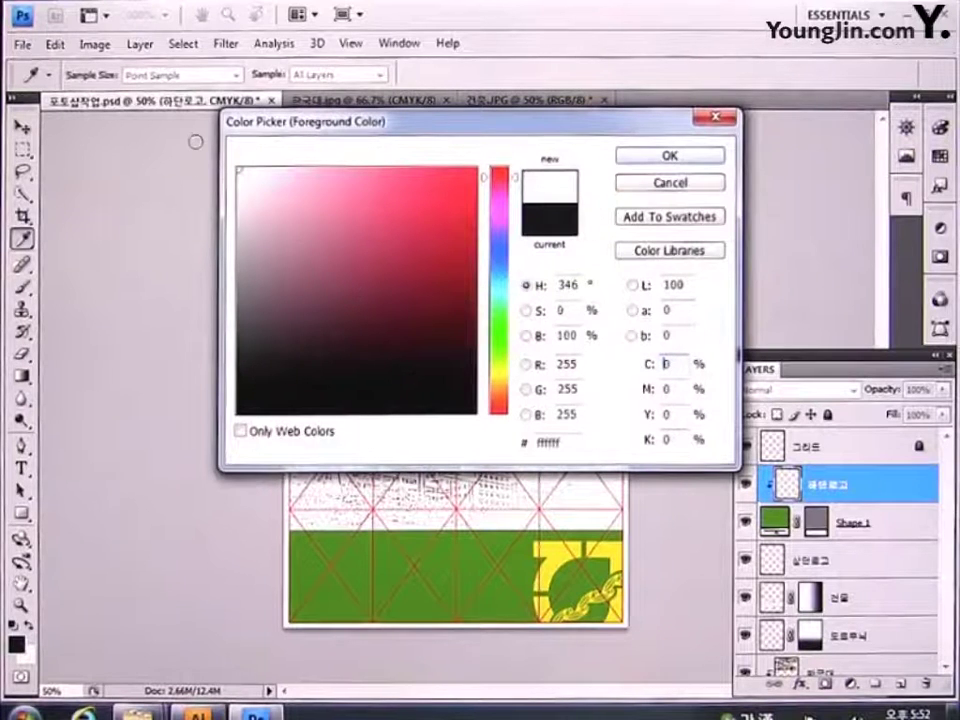
click(670, 156)
key(v)
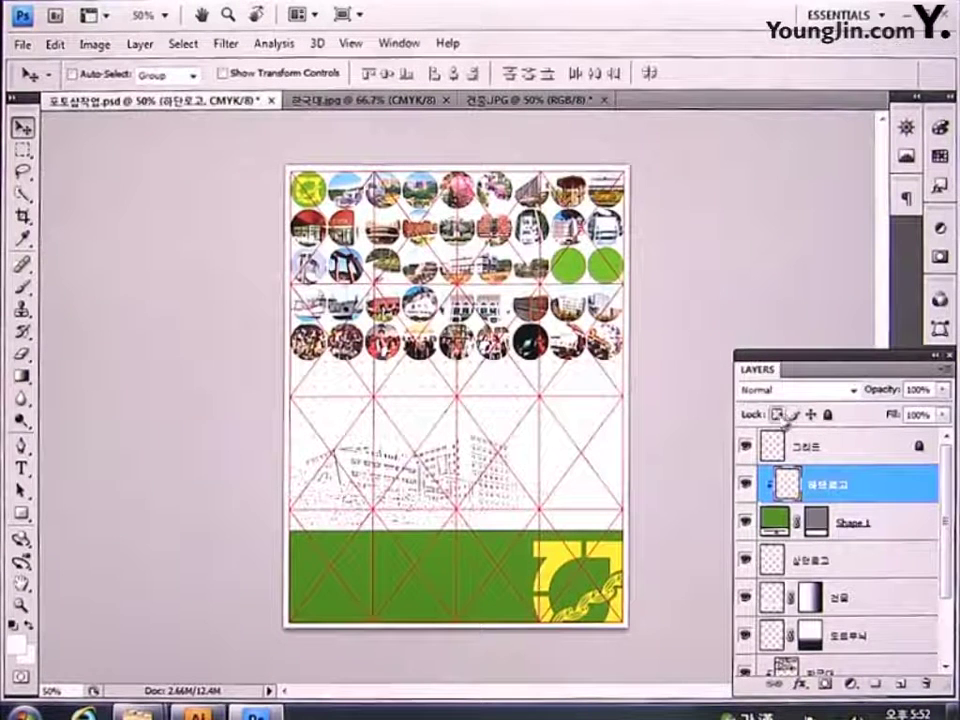
click(777, 415)
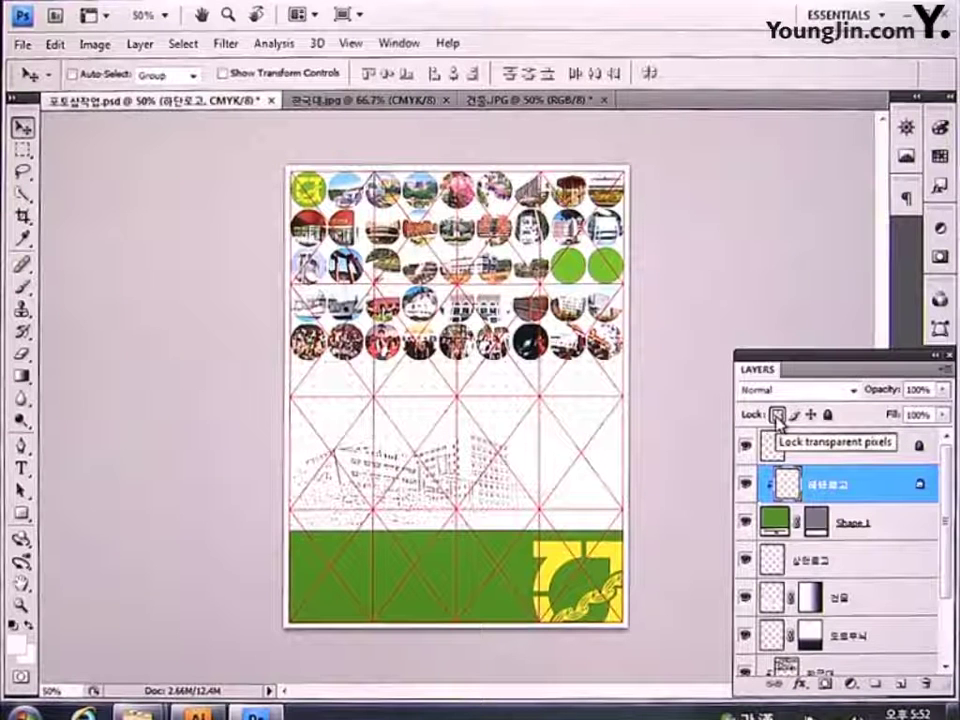
key(alt+Delete)
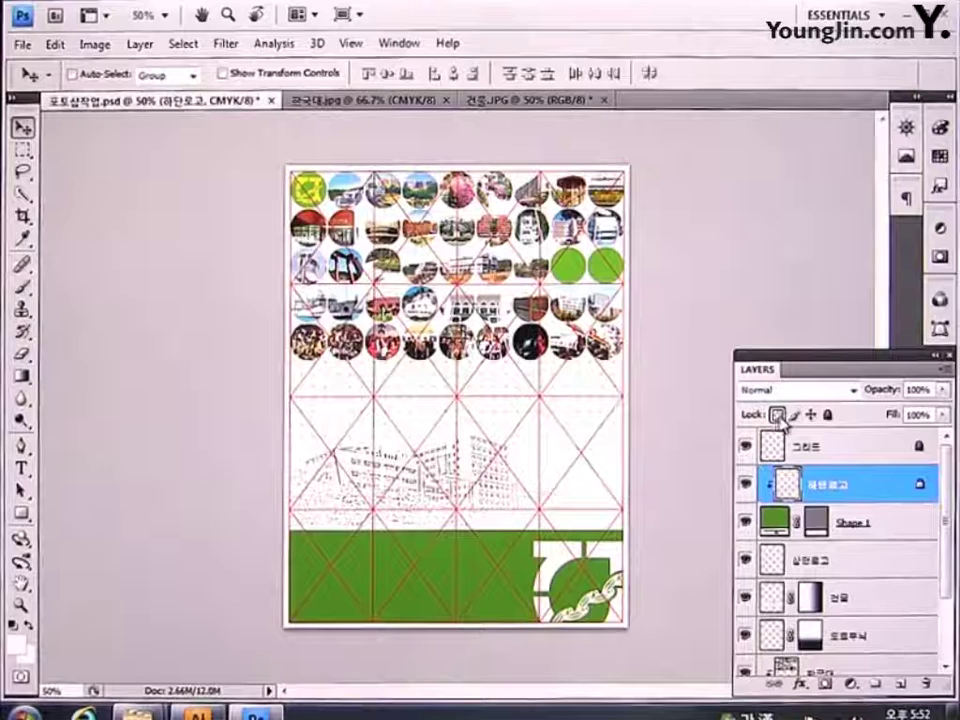
Step: Set the 하단로고 layer's opacity to 30%
click(917, 389)
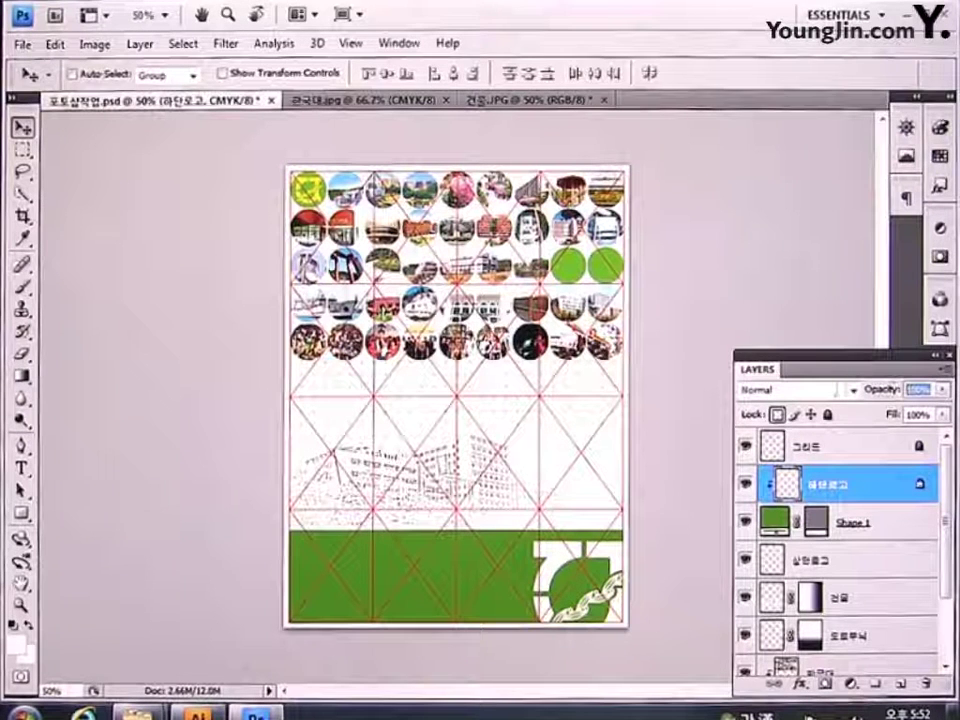
text(30)
key(Return)
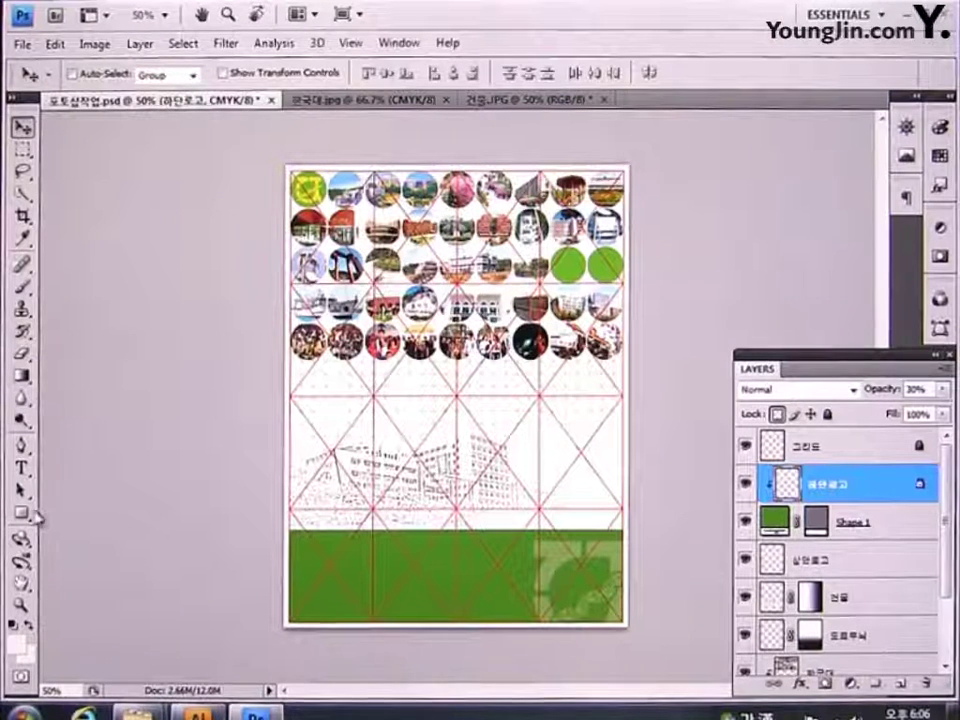
Step: Draw a solid circle in C60 M0 Y100 K0 green above the building sketch using the Ellipse tool
drag(20, 512, 103, 548)
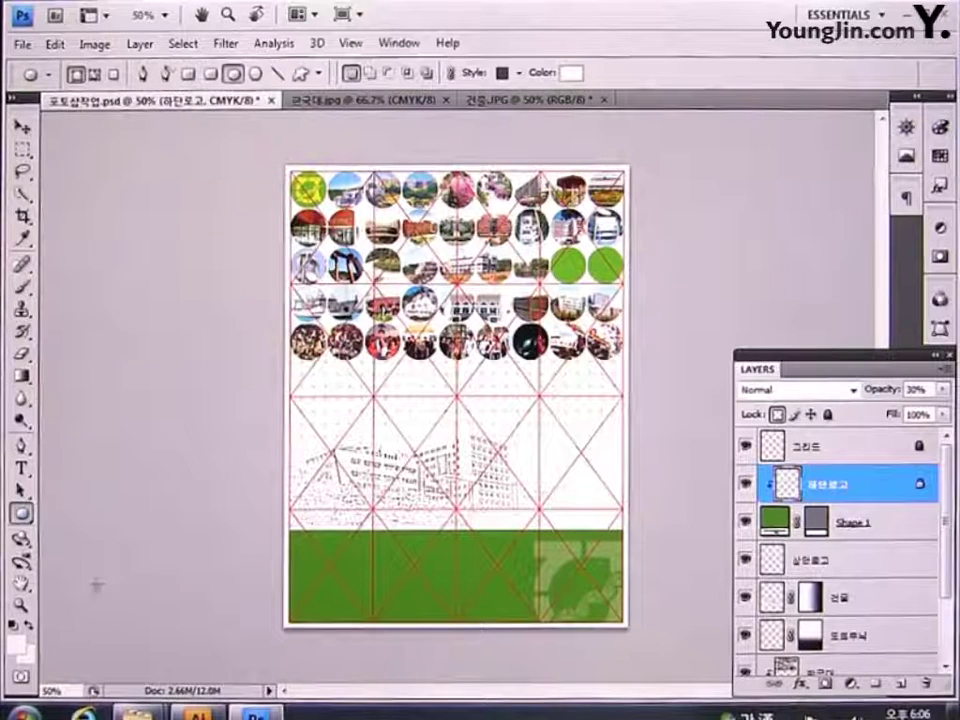
click(16, 642)
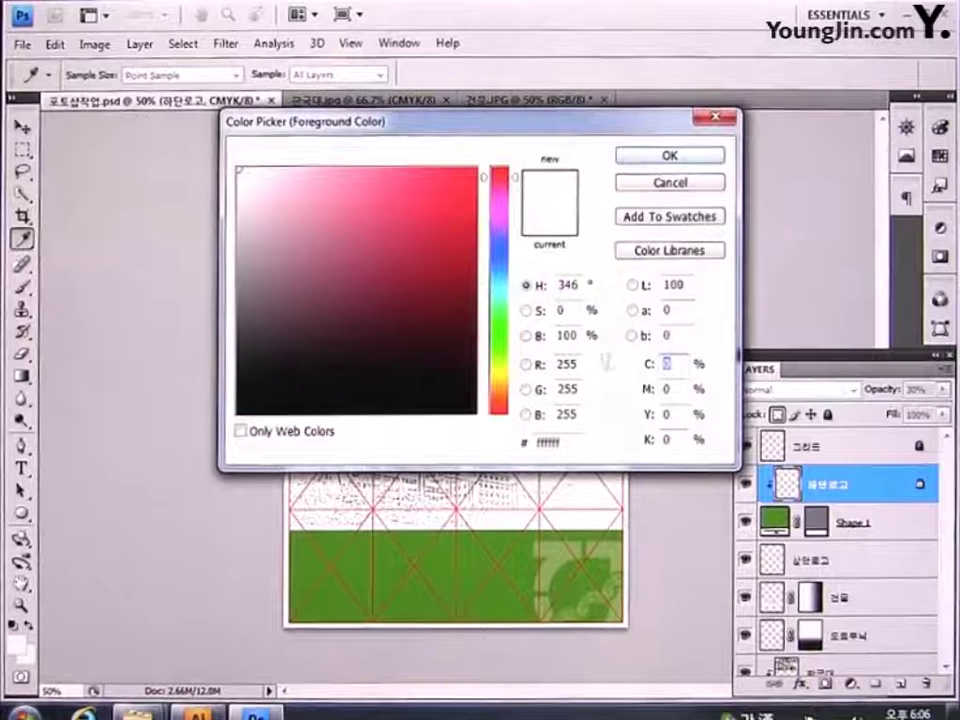
text(60)
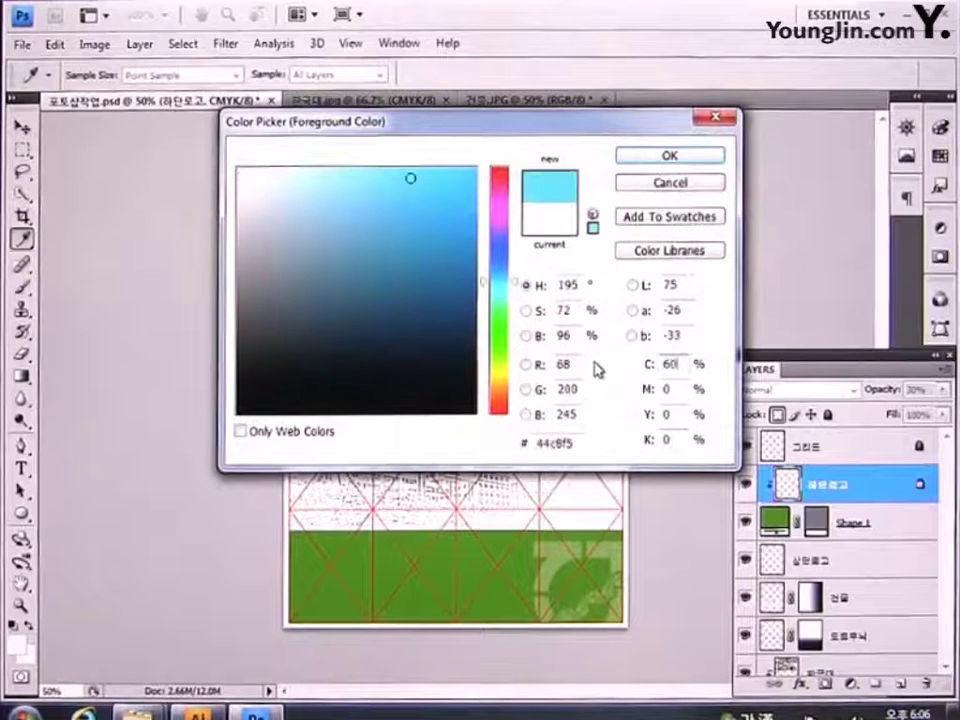
key(Tab)
key(Tab)
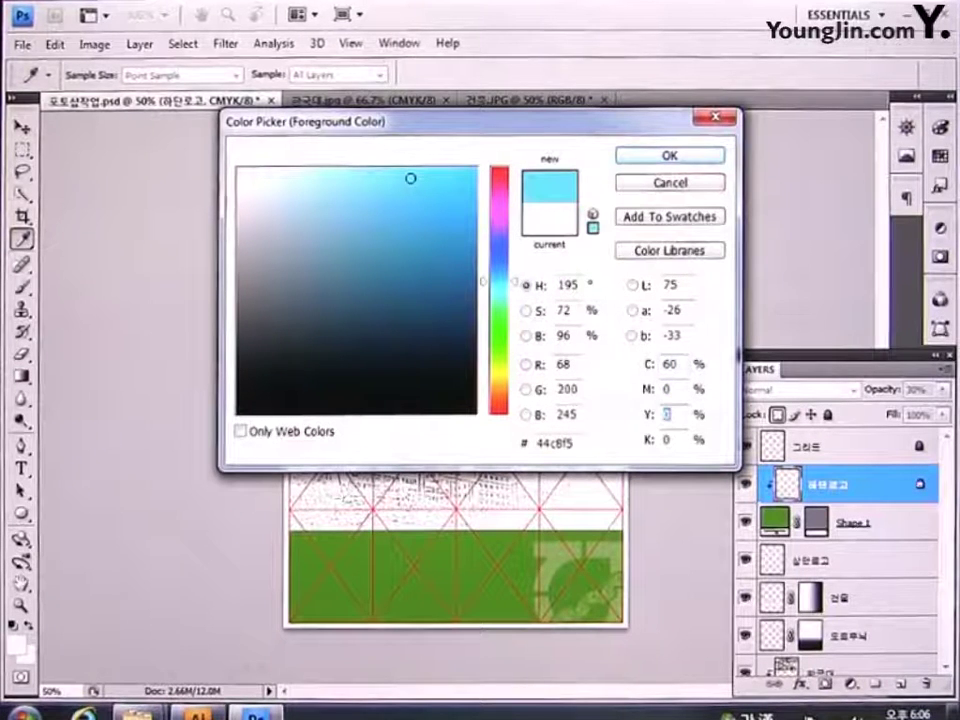
text(100)
key(Tab)
text(0)
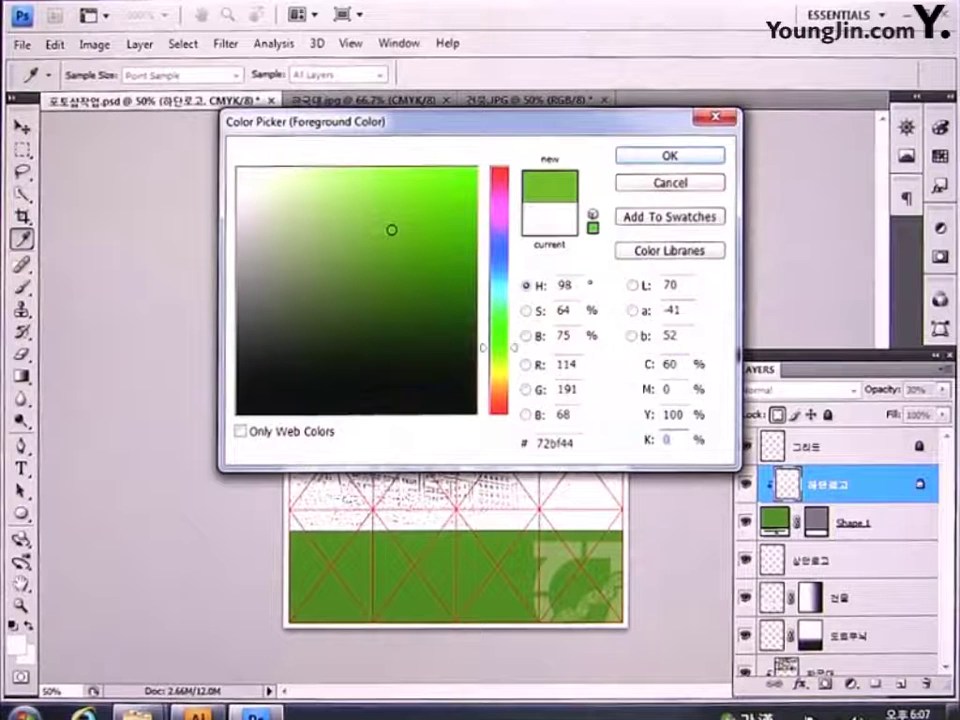
key(Return)
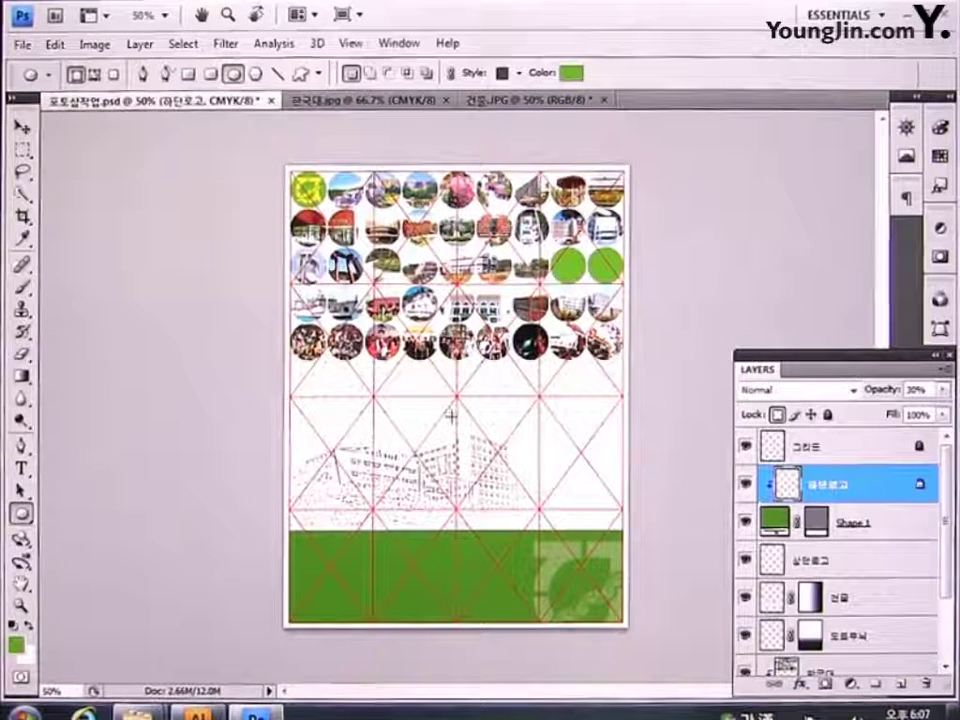
drag(453, 414, 503, 459)
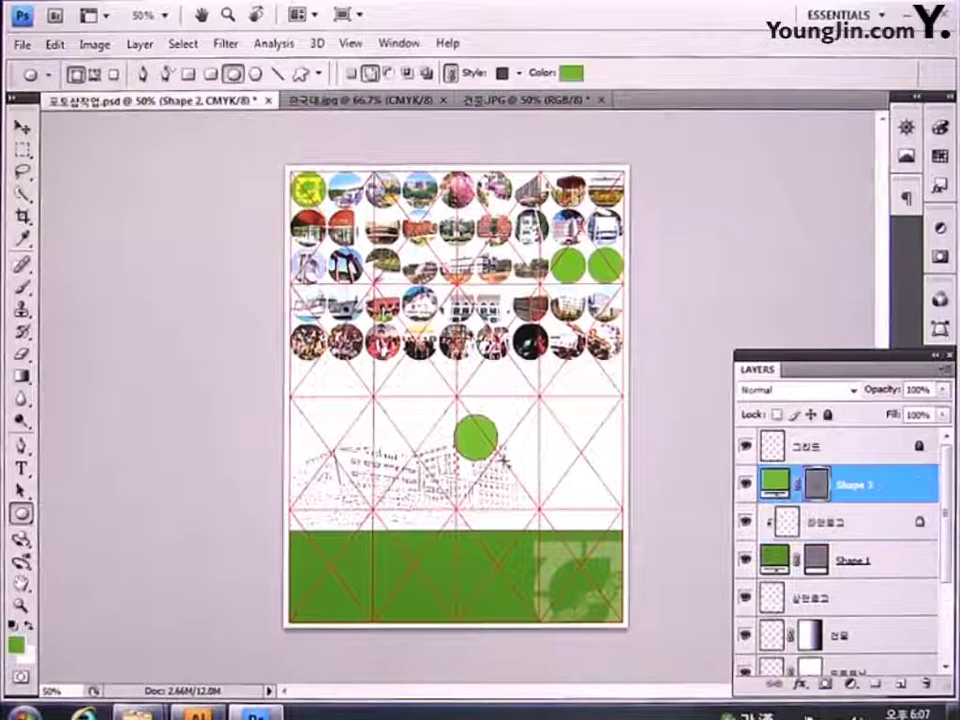
Step: Nudge the new green circle slightly left and upward, clear of the building sketch's rooftops
click(21, 126)
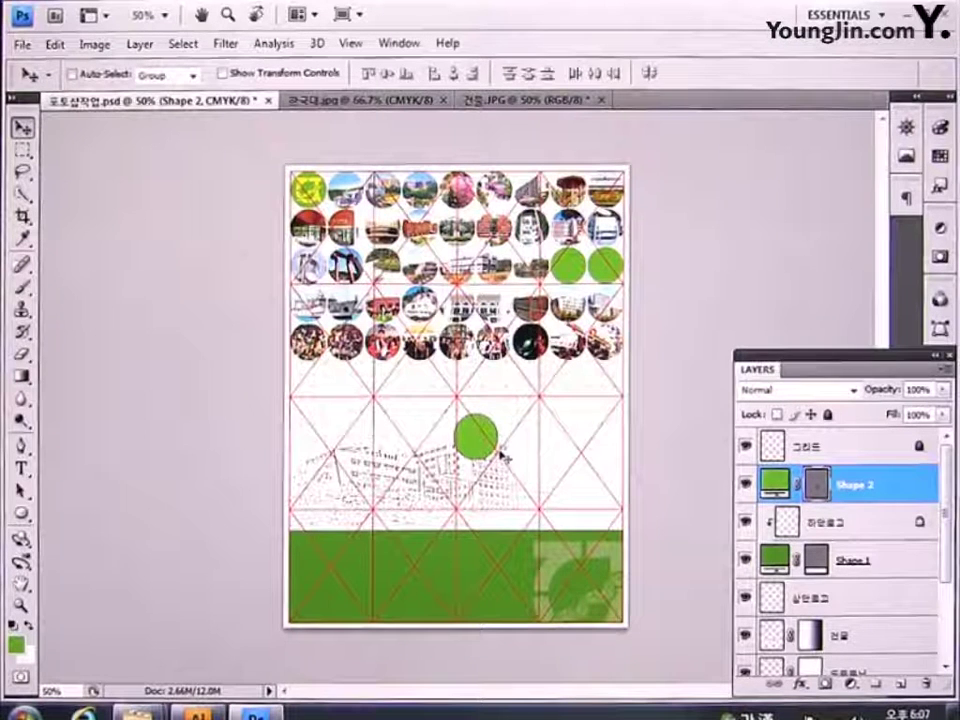
key(Left)
key(Left)
key(Left)
key(Left)
key(Left)
key(Left)
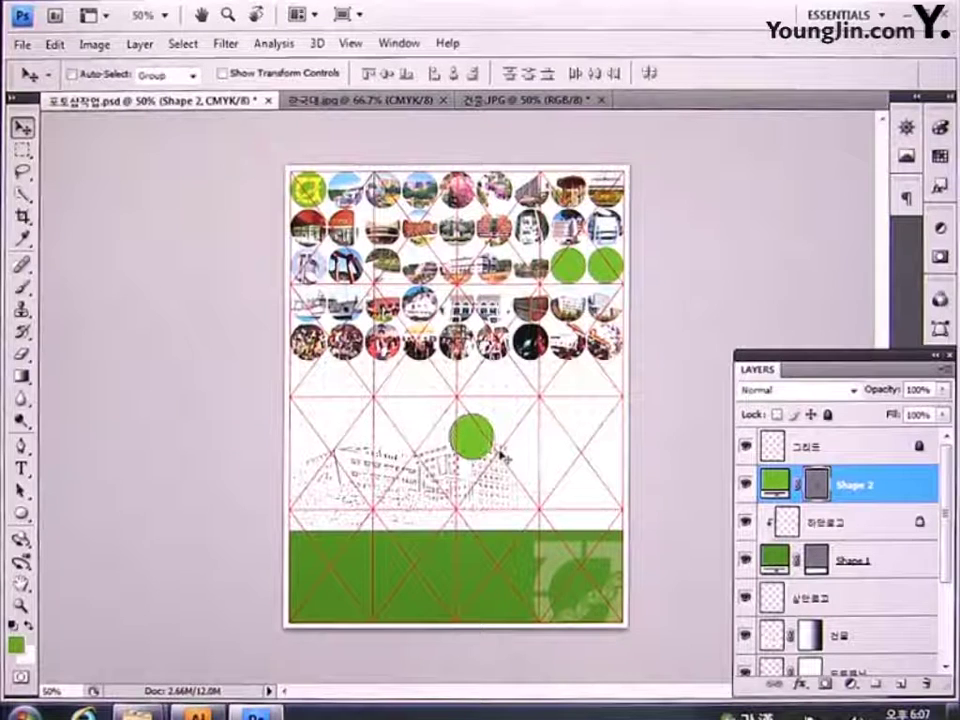
key(Up)
key(Up)
key(Up)
key(Up)
key(Up)
key(Up)
key(Up)
key(Up)
key(Up)
key(Up)
key(Up)
key(Up)
key(Up)
key(Up)
key(Up)
key(Up)
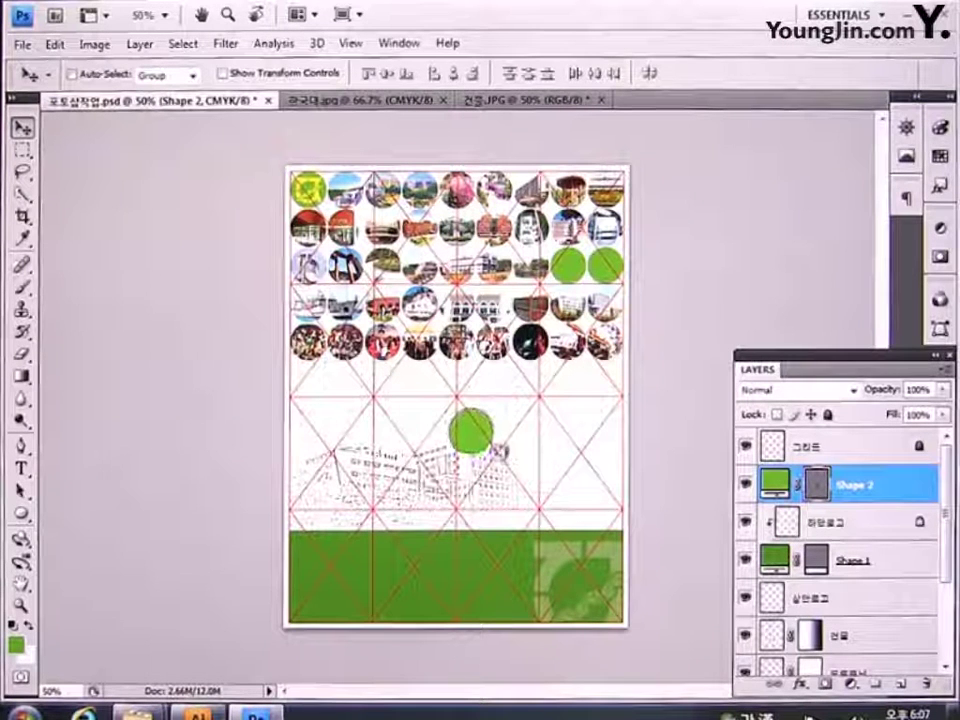
key(Up)
key(Up)
key(Up)
key(Up)
key(Up)
key(Up)
key(Up)
key(Up)
key(Up)
key(Up)
key(Up)
key(Up)
key(Up)
key(Up)
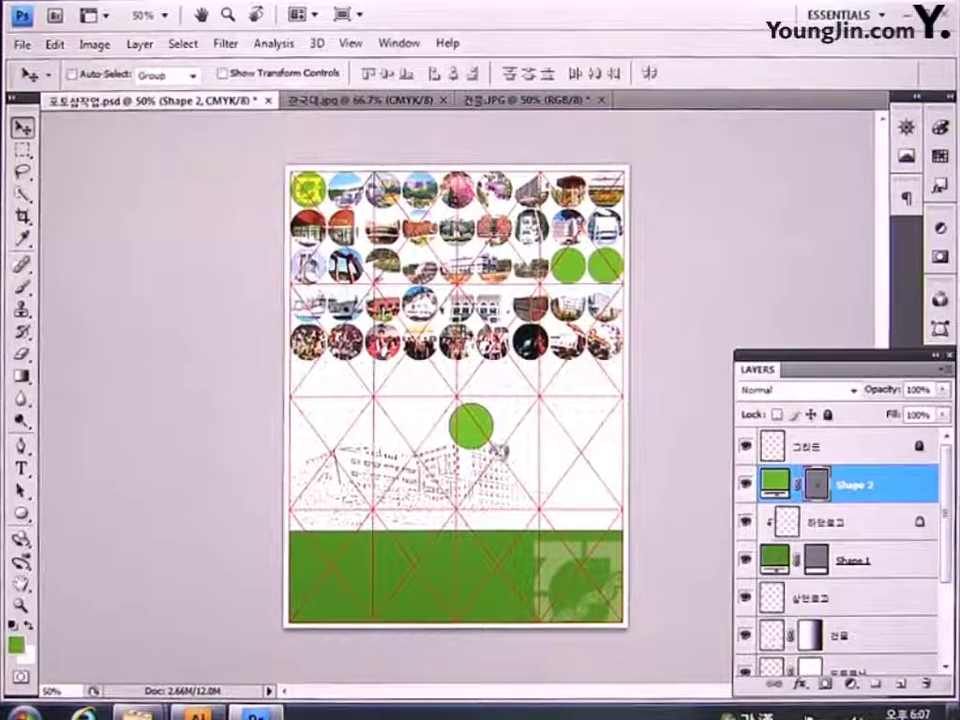
key(Up)
key(Up)
key(Up)
key(Up)
key(Up)
key(Up)
key(Up)
key(Up)
key(Up)
key(Up)
key(Up)
key(Up)
key(Up)
key(Up)
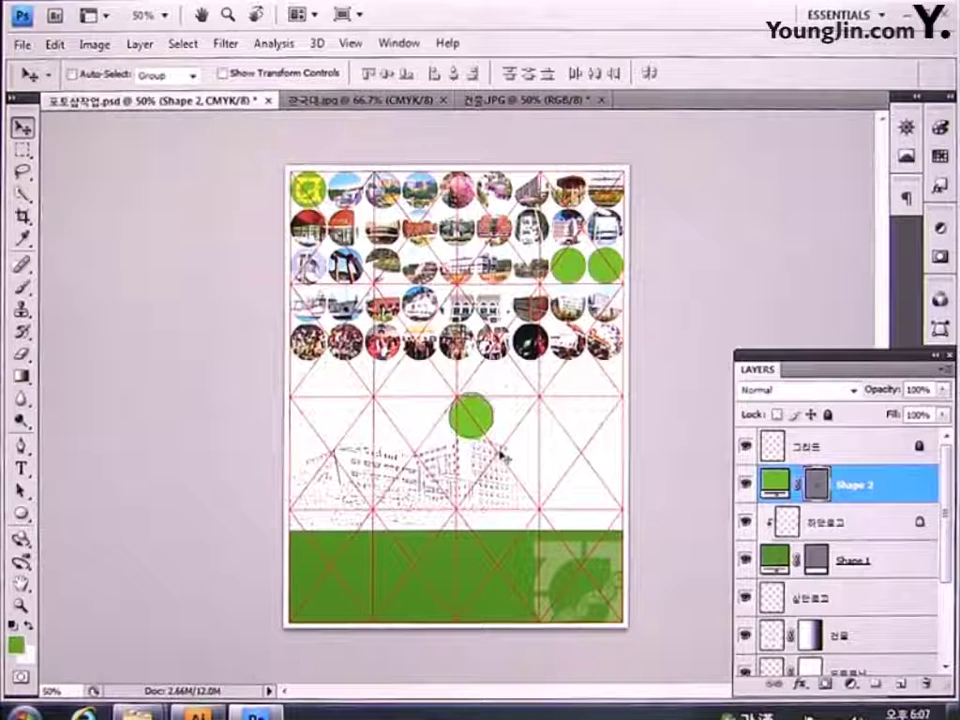
key(Up)
key(Up)
key(Up)
key(Up)
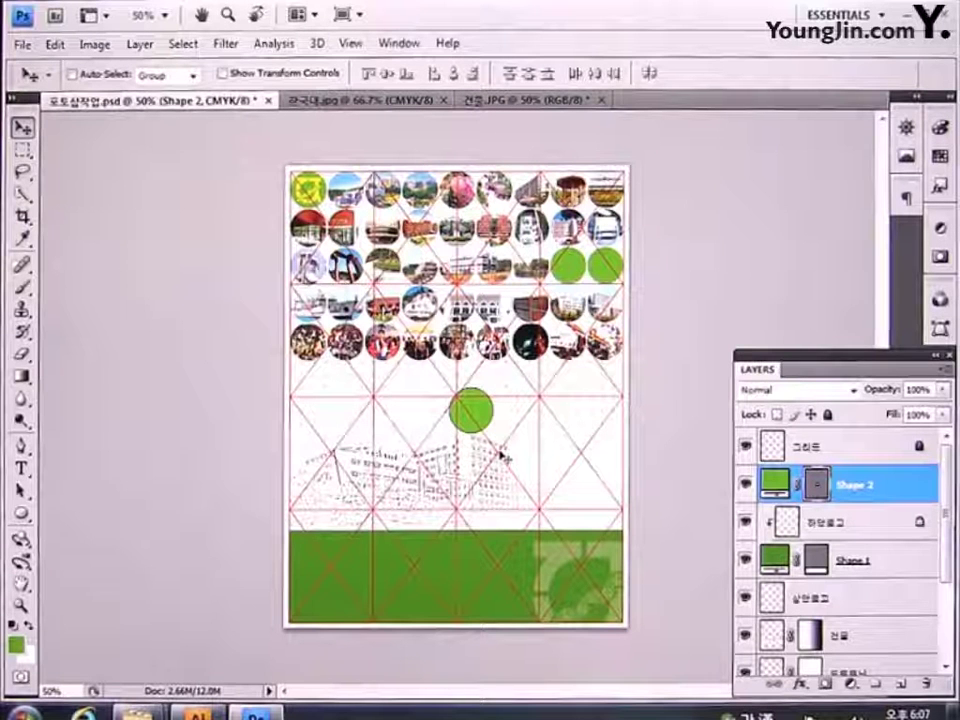
Step: Add the text 문 as a new text layer and place it on the green circle
click(21, 467)
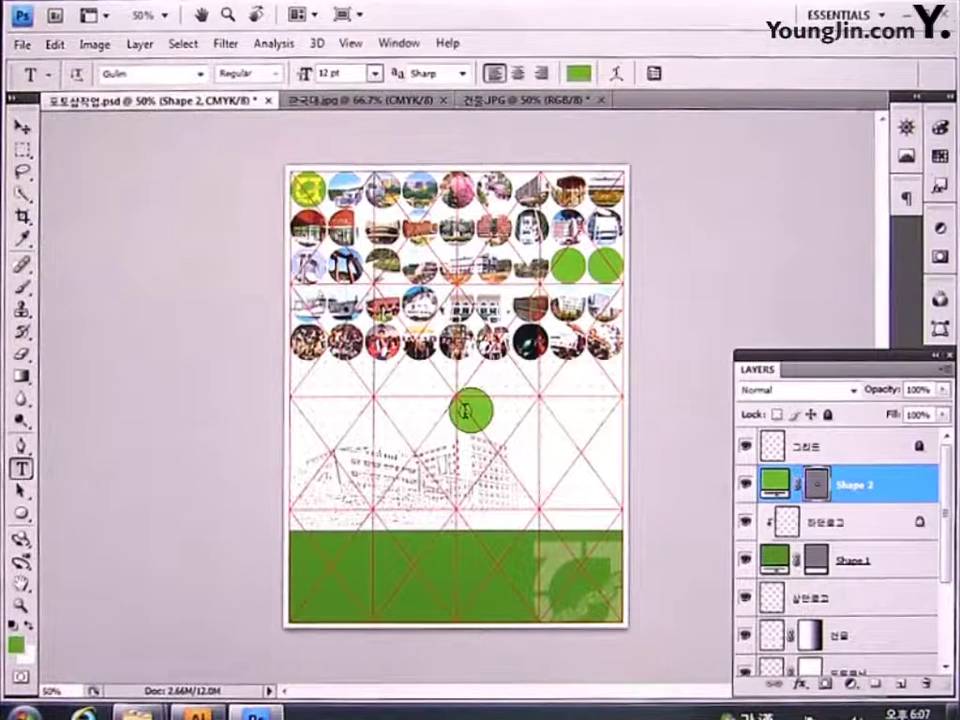
click(513, 411)
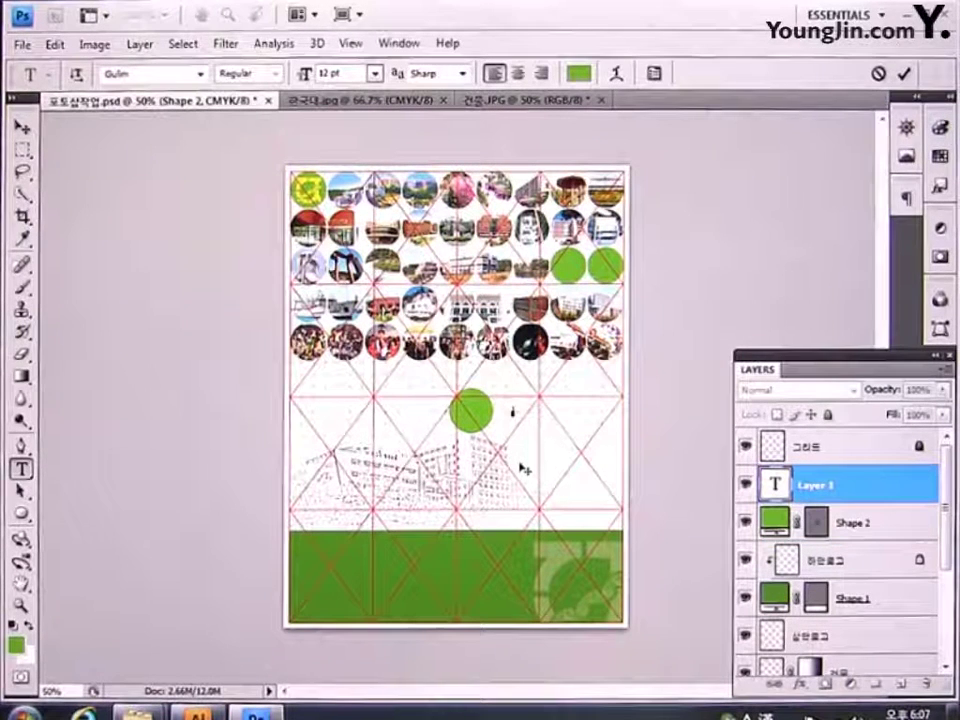
text(ㅁ)
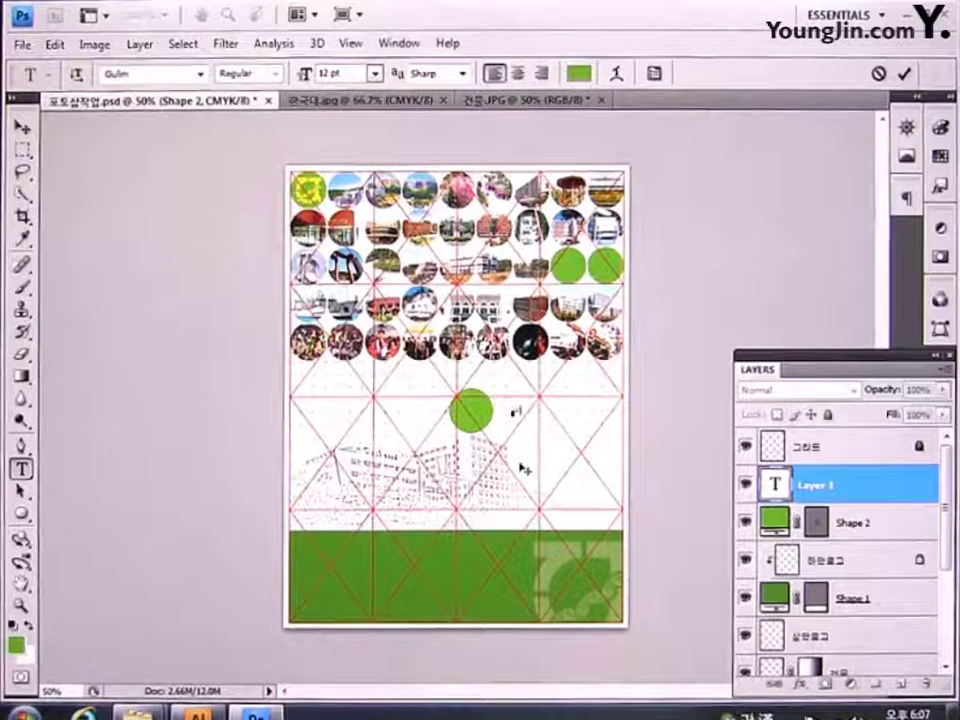
click(24, 134)
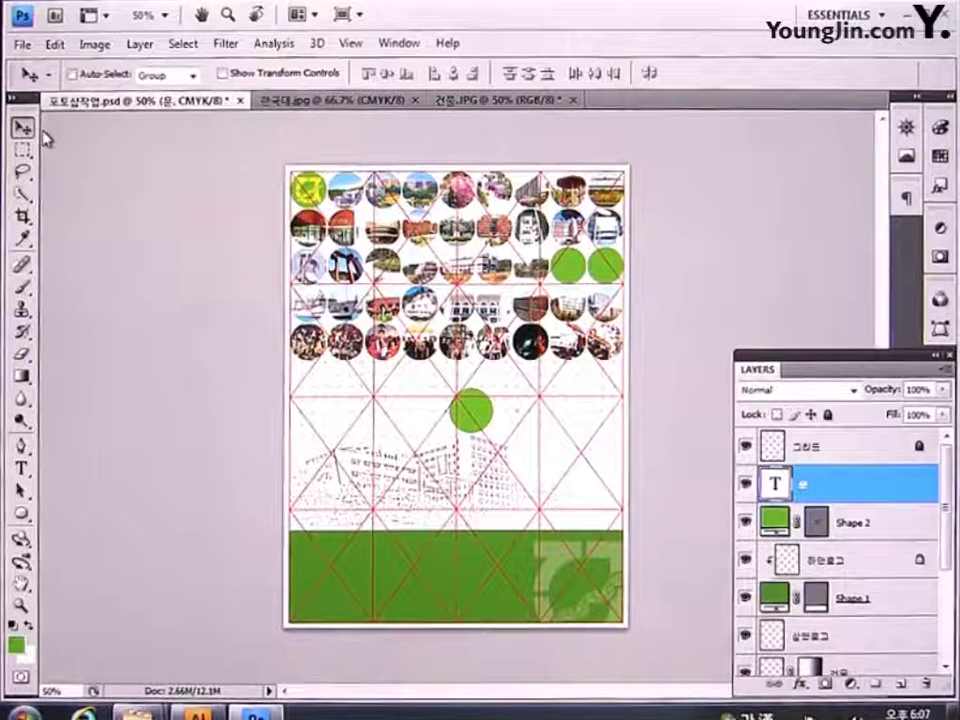
Step: Show the character settings and set the 문 text's size to 24 pt
click(399, 43)
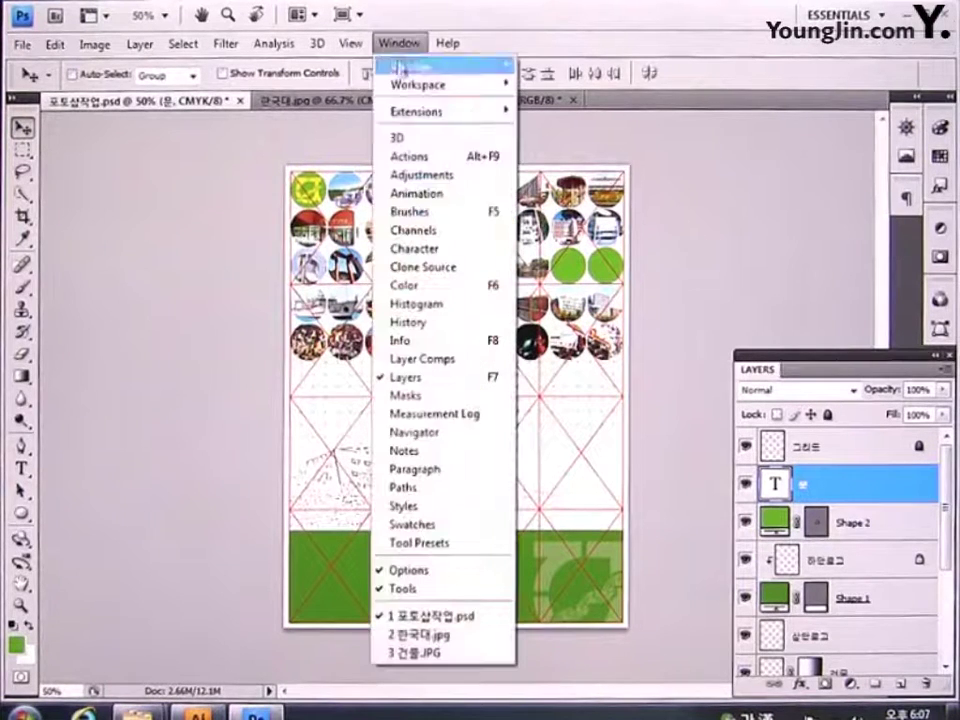
click(450, 249)
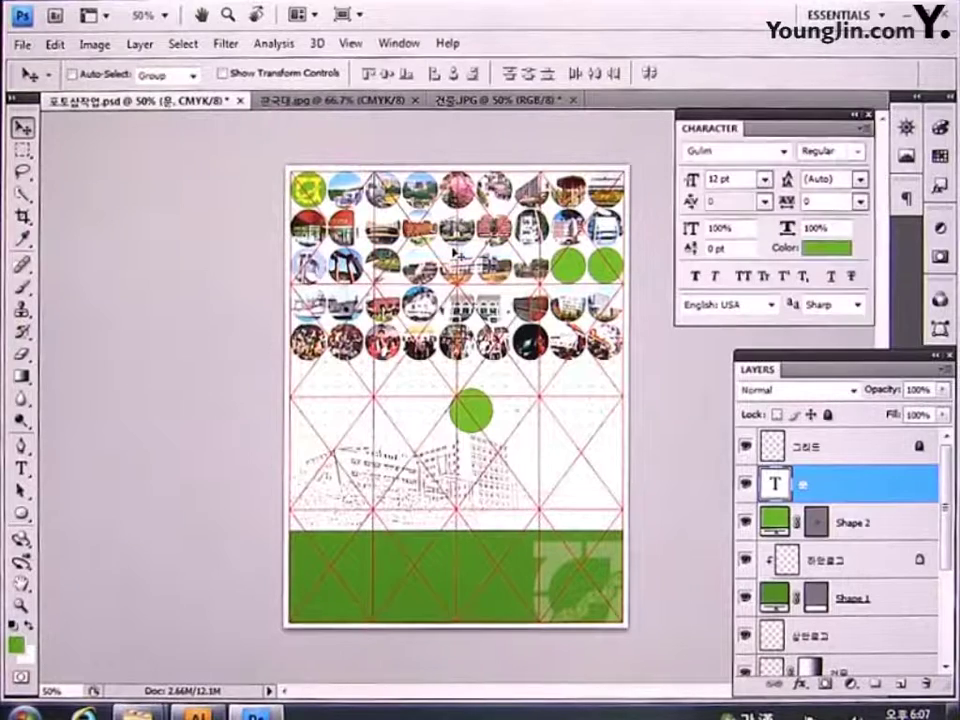
click(765, 179)
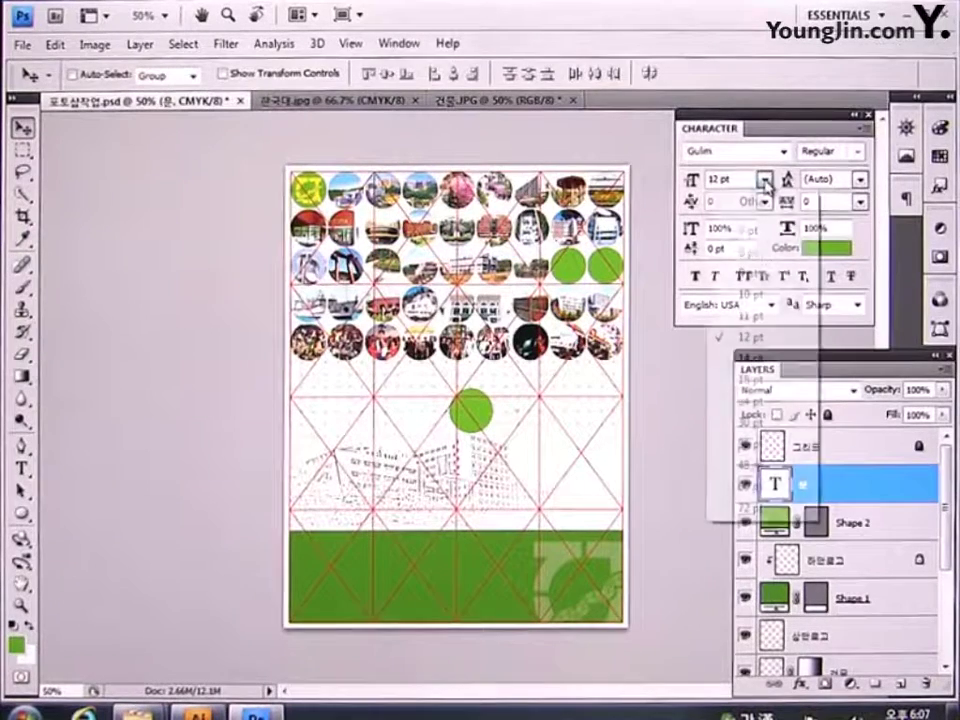
click(790, 400)
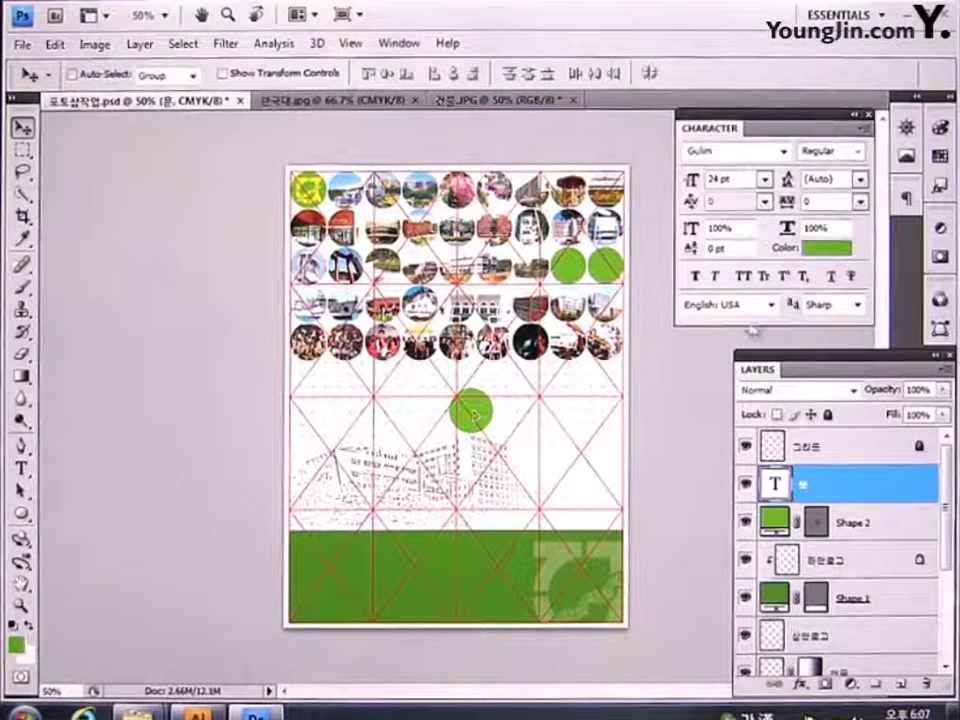
Step: Recolor the 문 text white by setting its color to C0 M0 Y0 K0
click(826, 247)
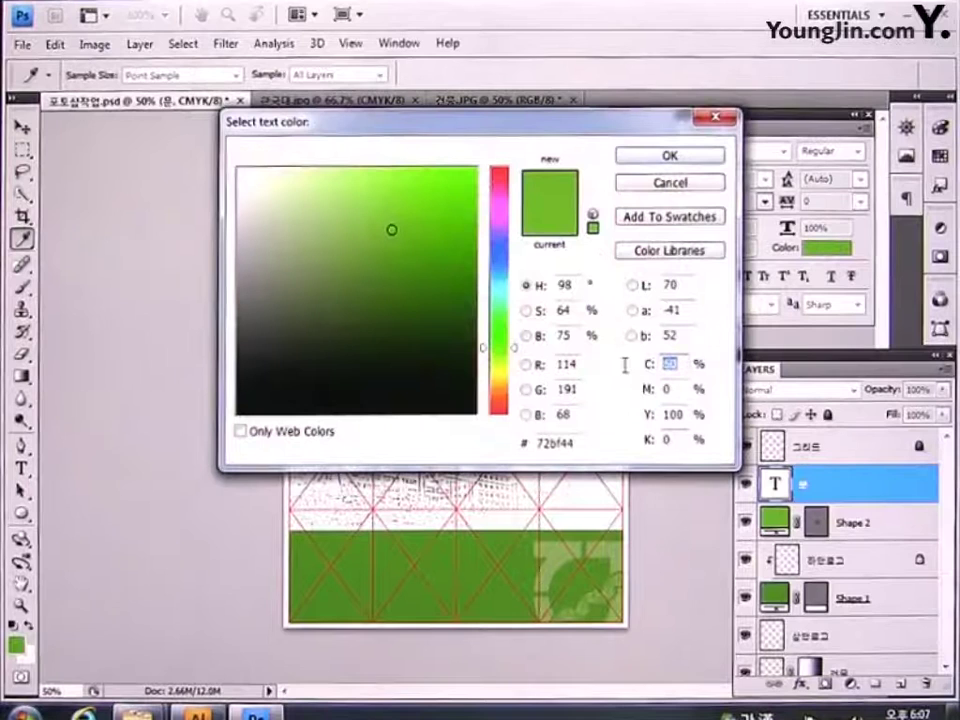
text(0)
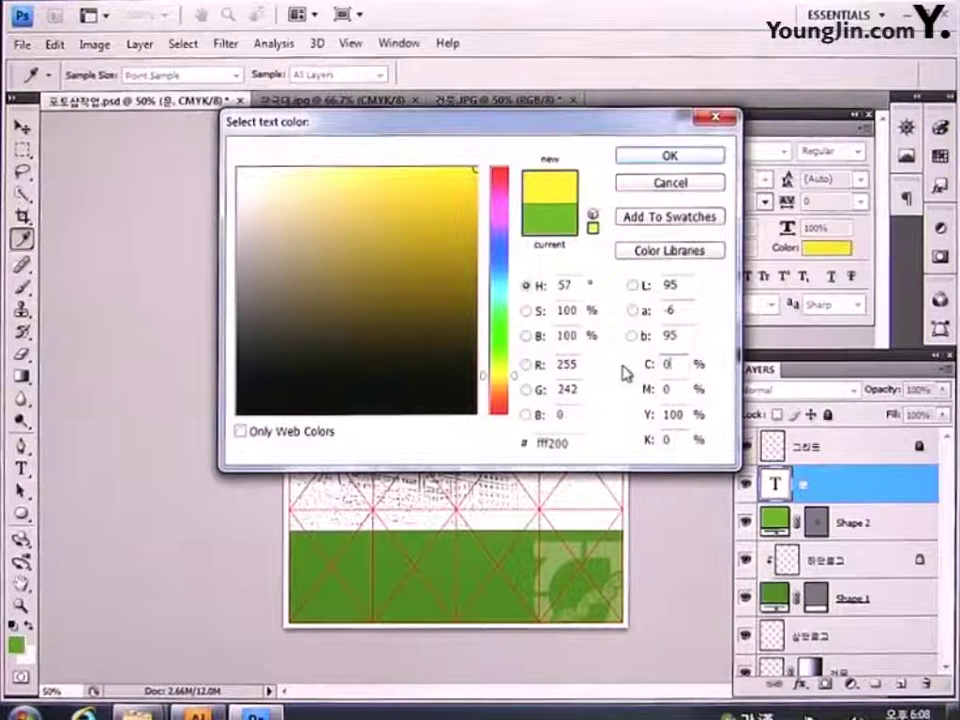
key(Tab)
key(Tab)
text(0)
key(Tab)
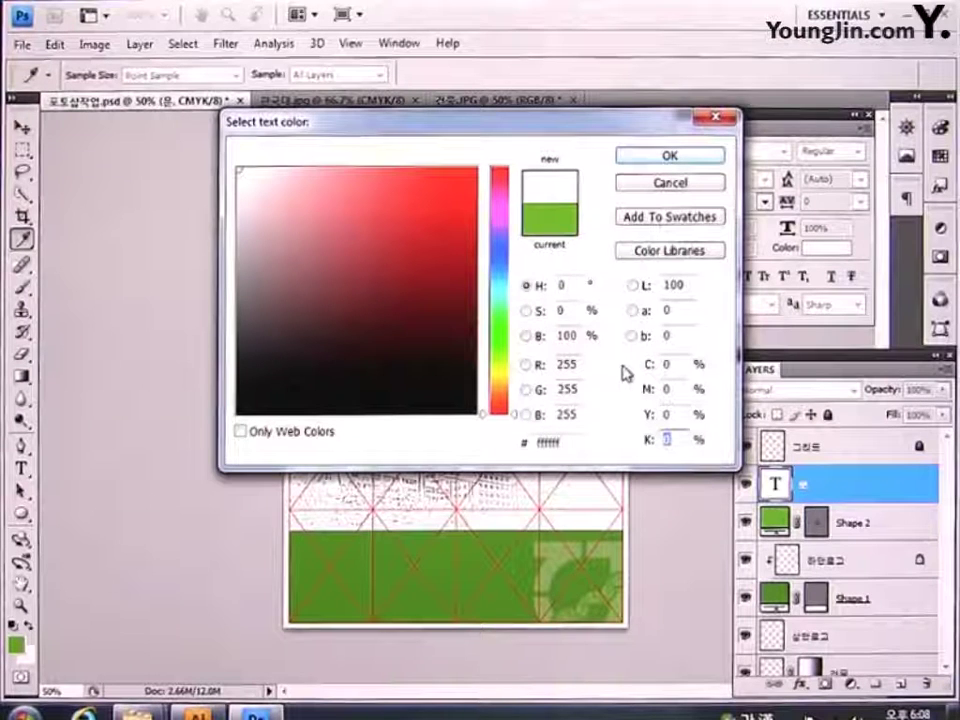
key(Tab)
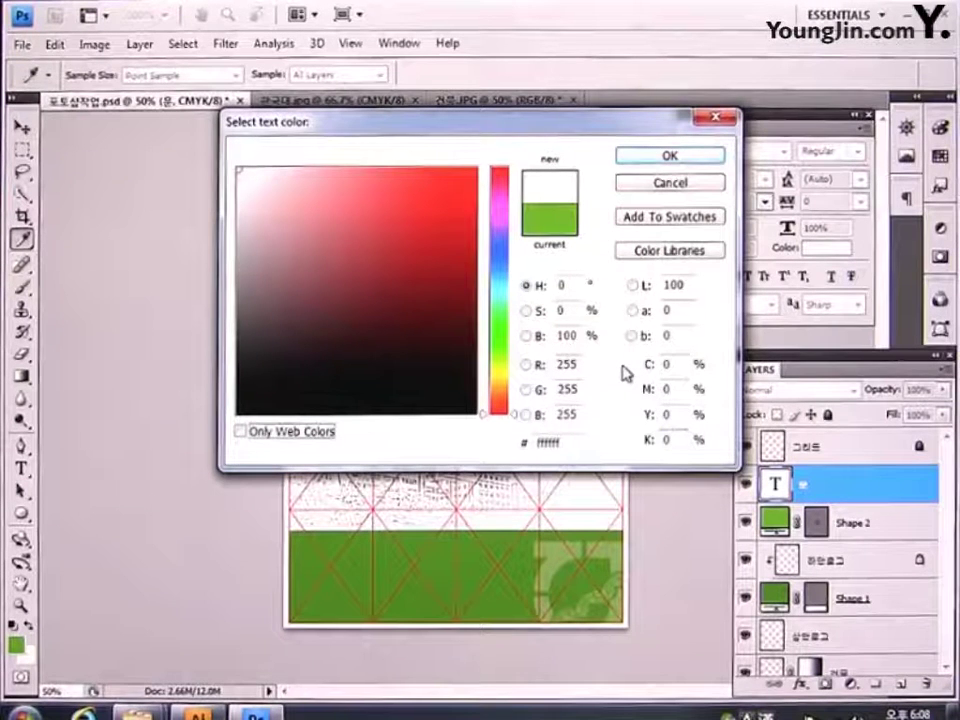
key(Return)
key(v)
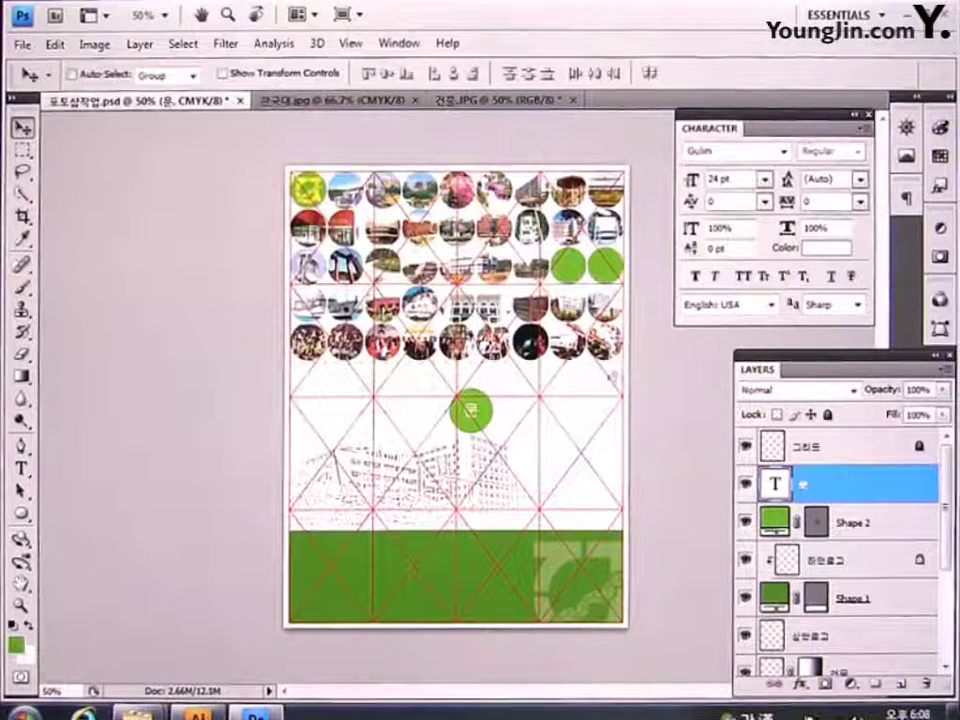
Step: Try the 문 text at 36 pt and 48 pt, and in the YDIYMjO150-KSCPC-EUC-H font
click(765, 179)
click(750, 444)
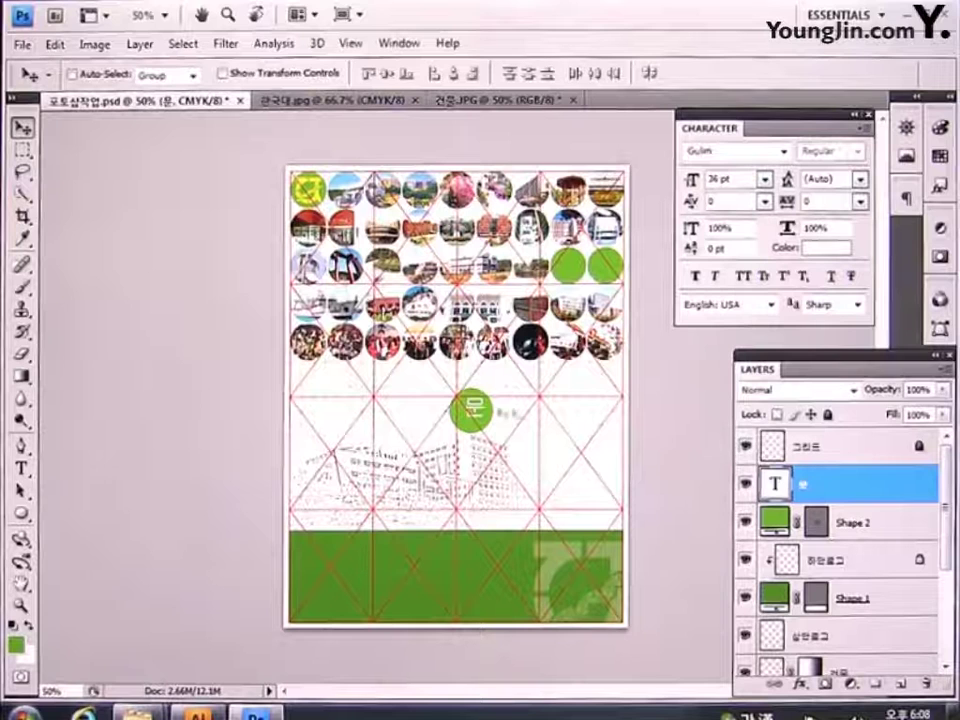
click(765, 179)
click(748, 465)
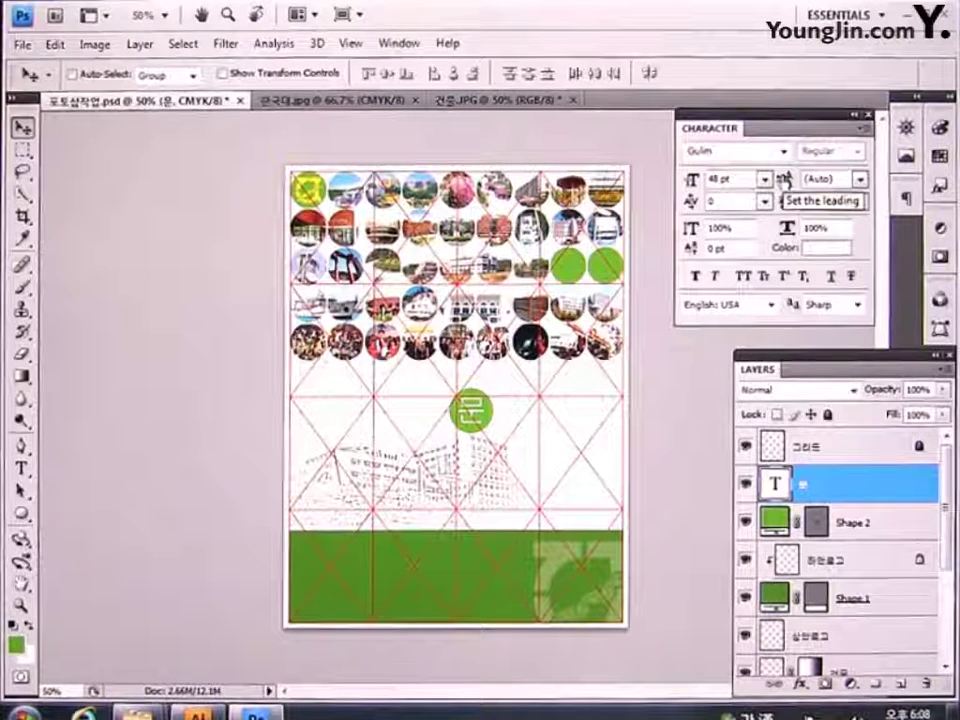
click(783, 151)
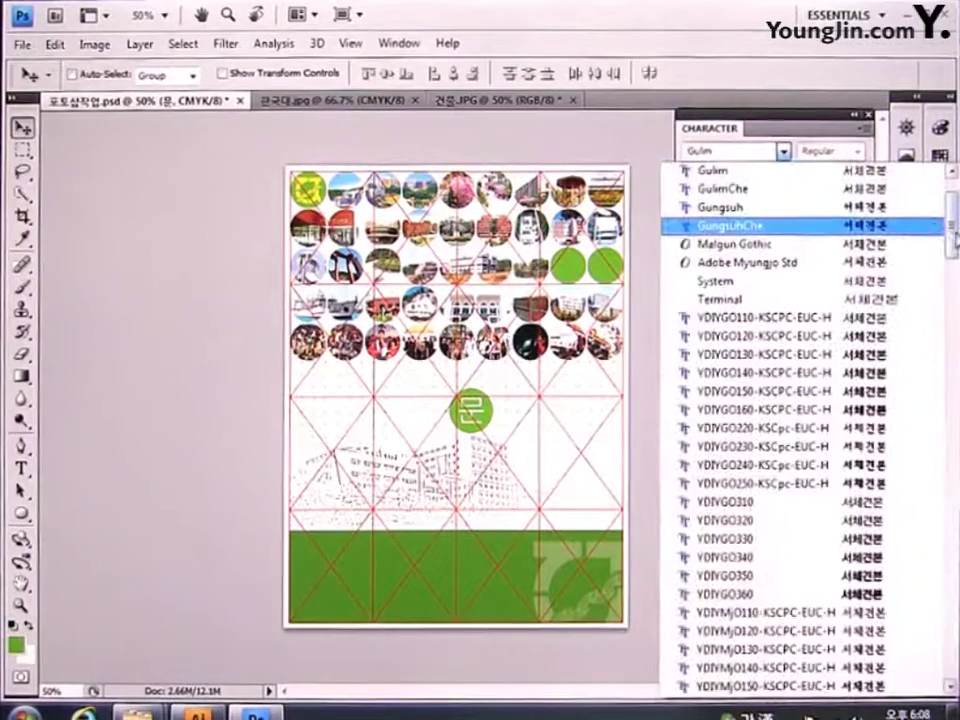
drag(955, 237, 955, 262)
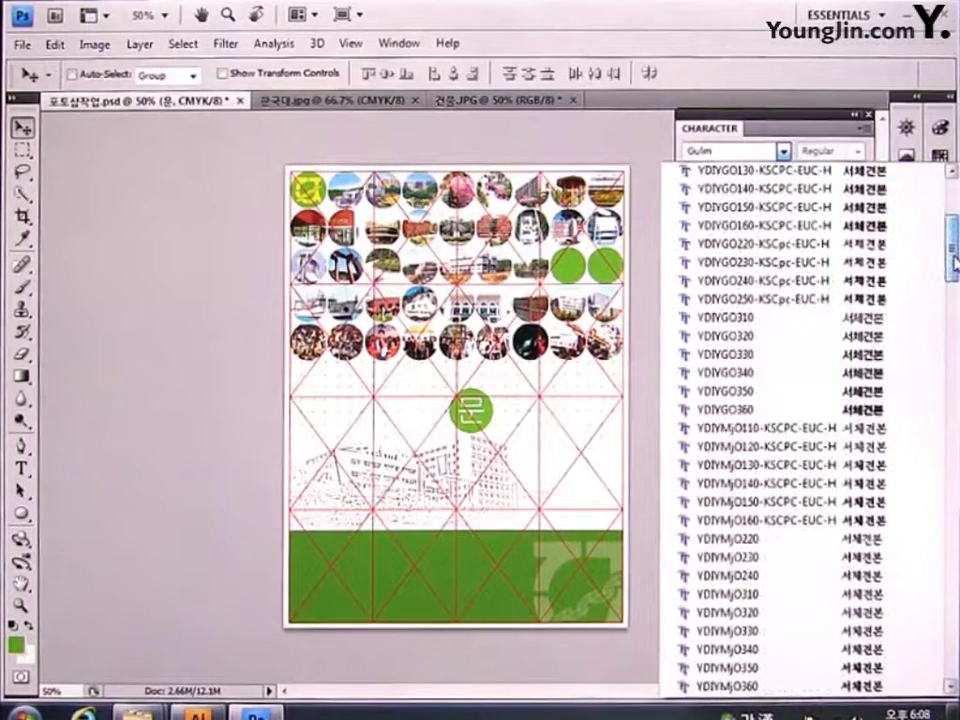
click(872, 499)
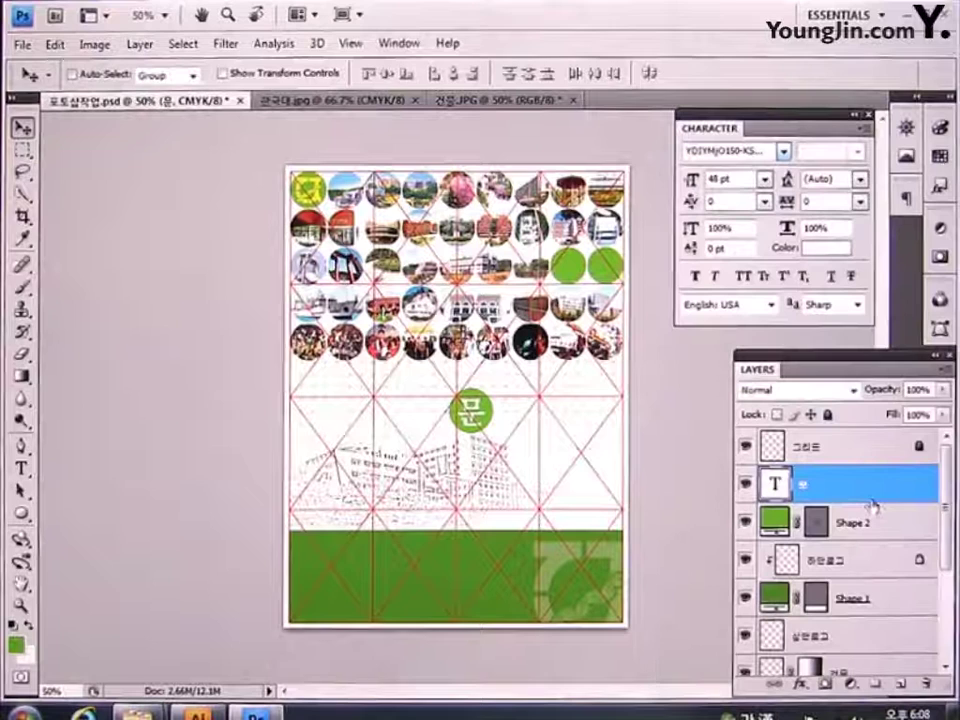
Step: Set the 문 text's size to 54 pt and its font to YDIYMjO340
click(725, 178)
text(54)
key(Return)
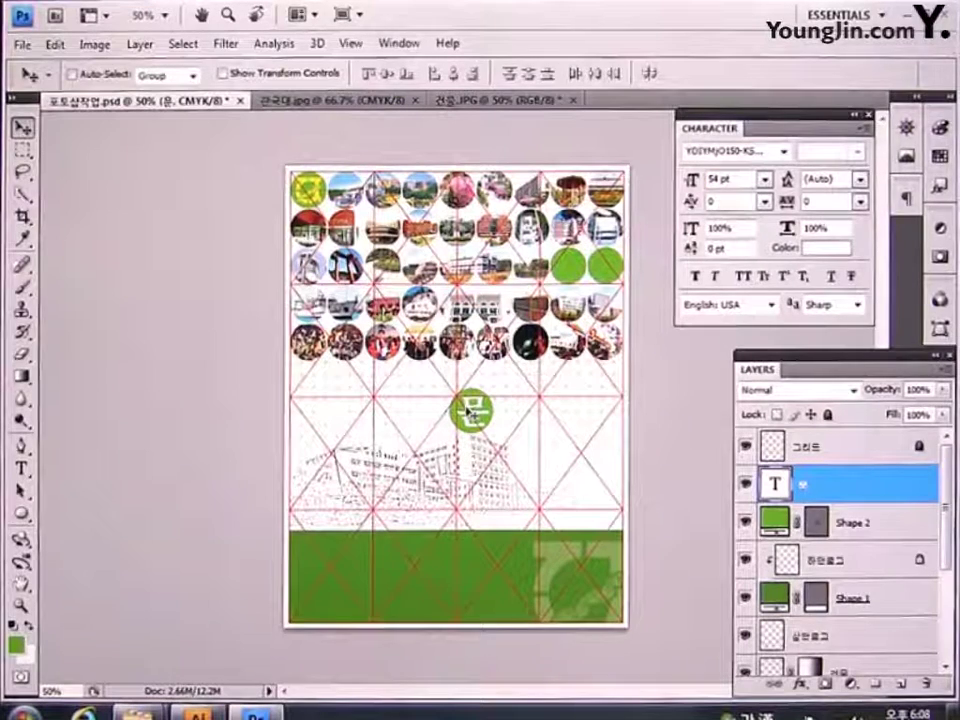
click(784, 151)
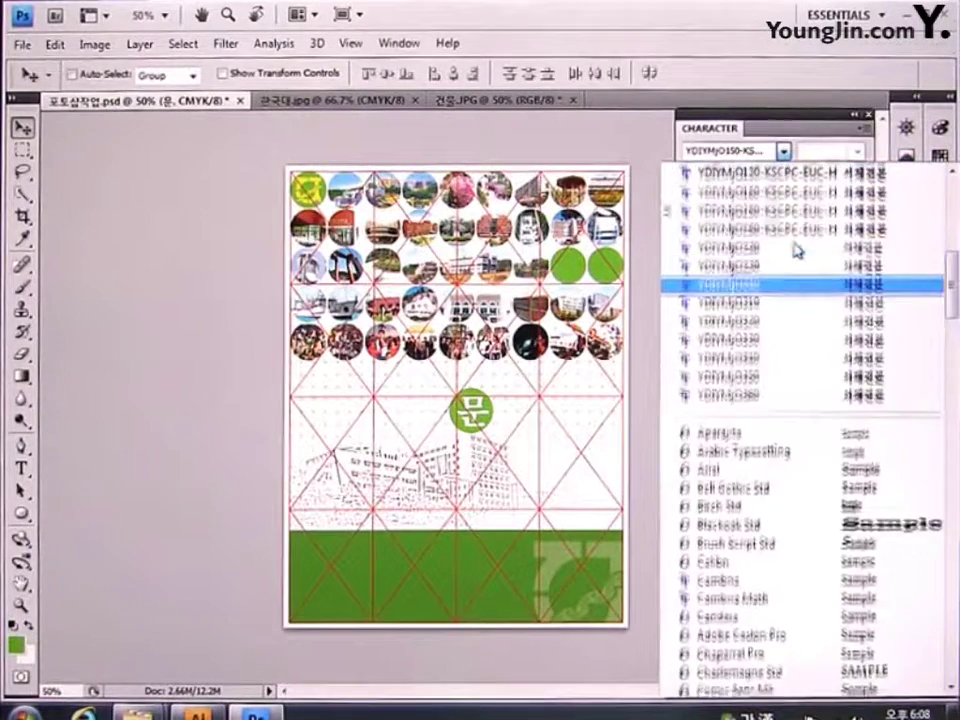
click(776, 379)
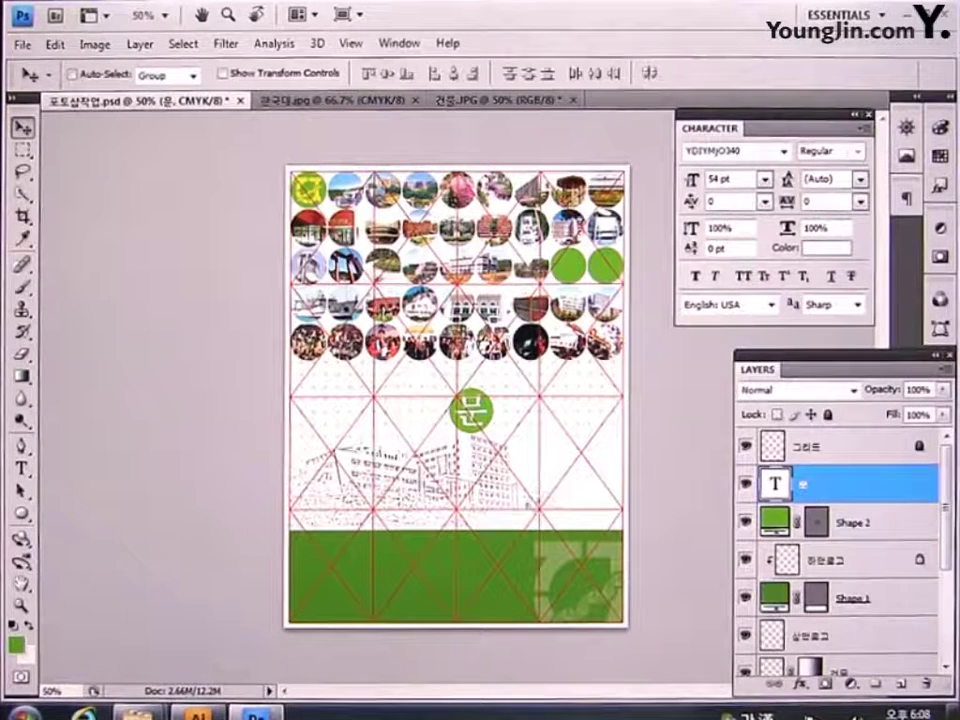
Step: Select the 문 text and its green circle shape layer together and move them slightly left in the layout
click(20, 606)
click(455, 415)
drag(468, 445, 346, 445)
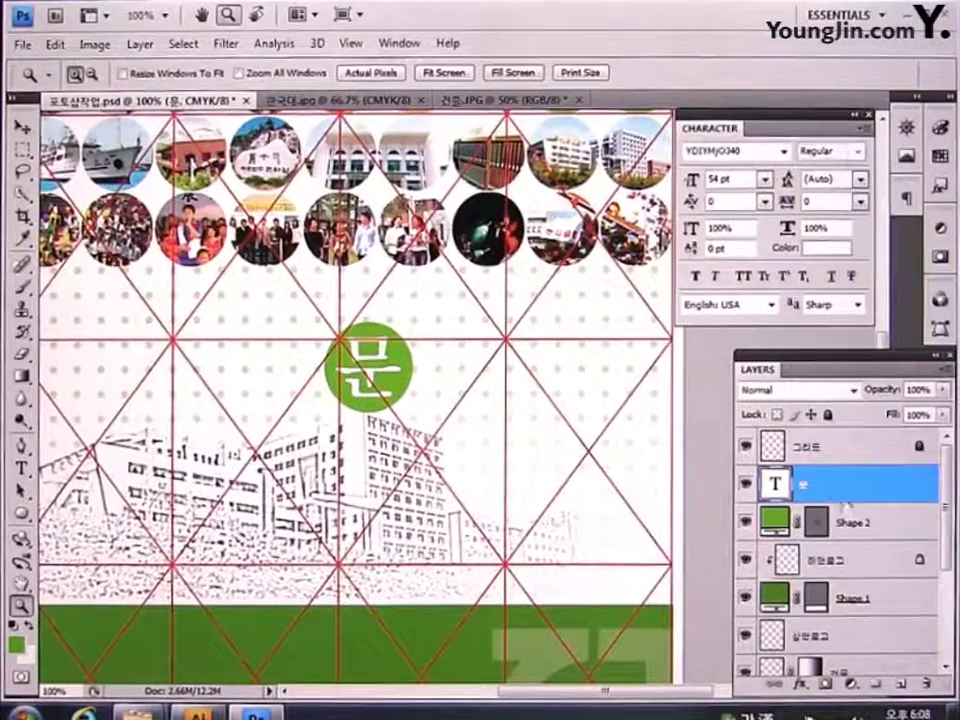
shift+click(810, 521)
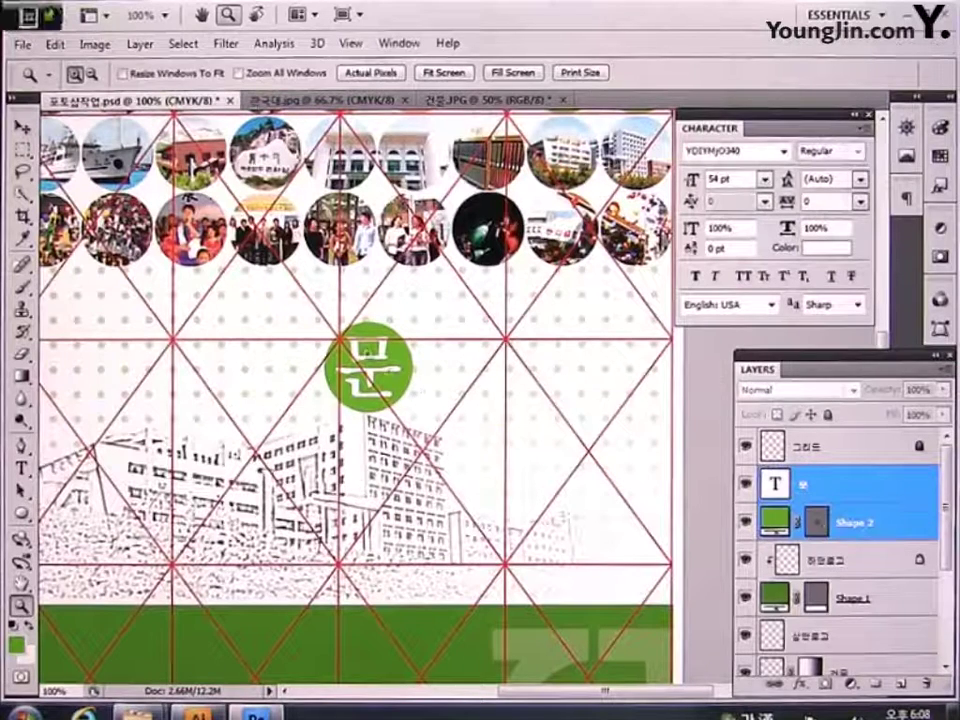
click(22, 127)
drag(378, 364, 352, 382)
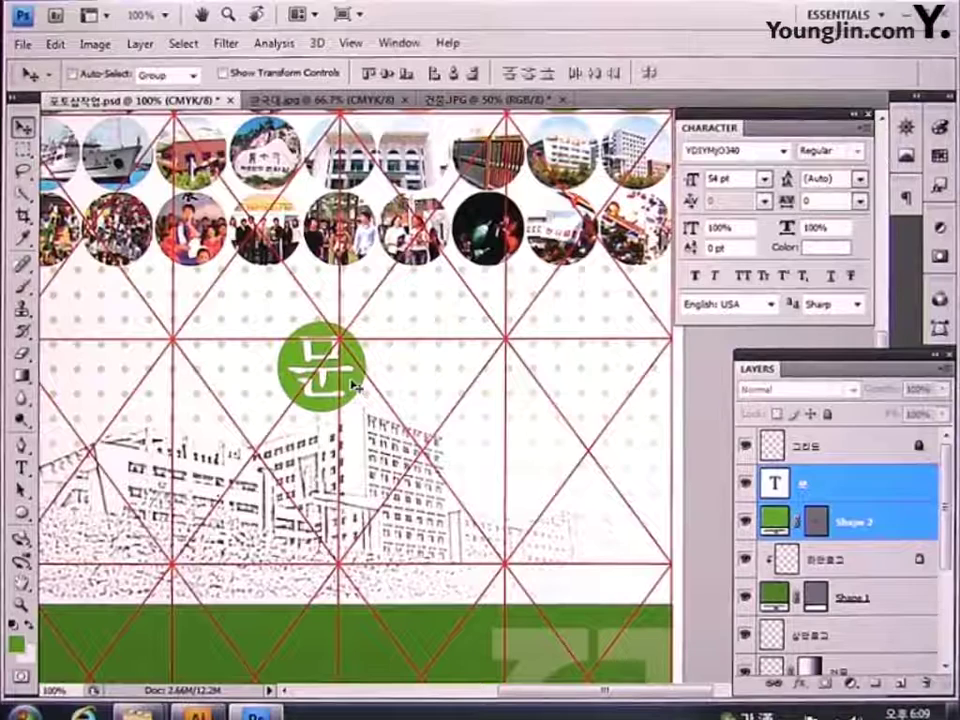
click(21, 467)
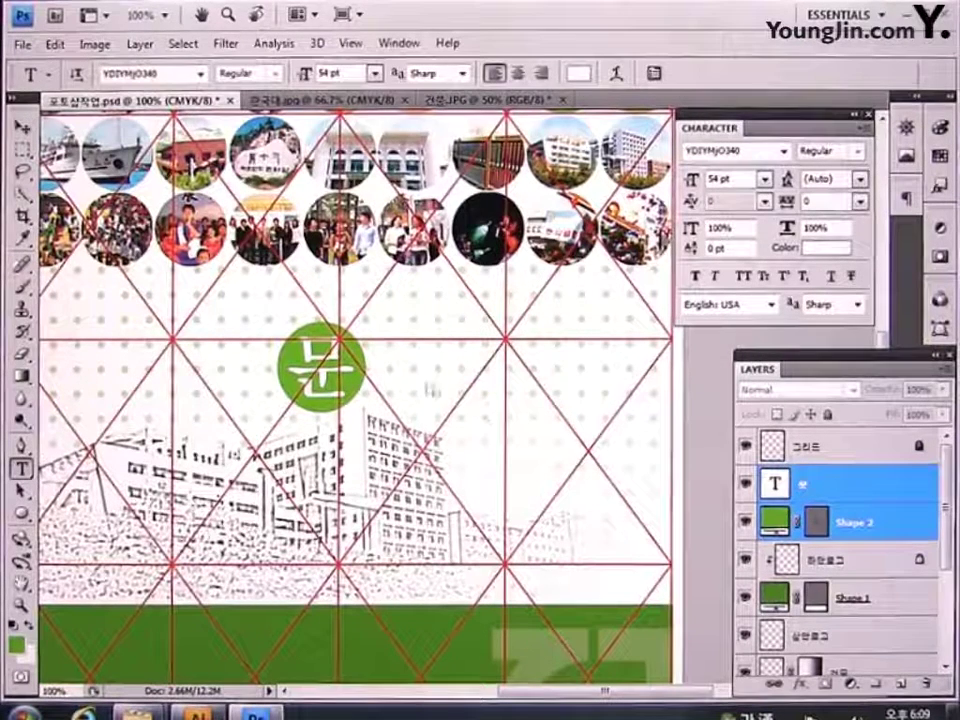
click(386, 369)
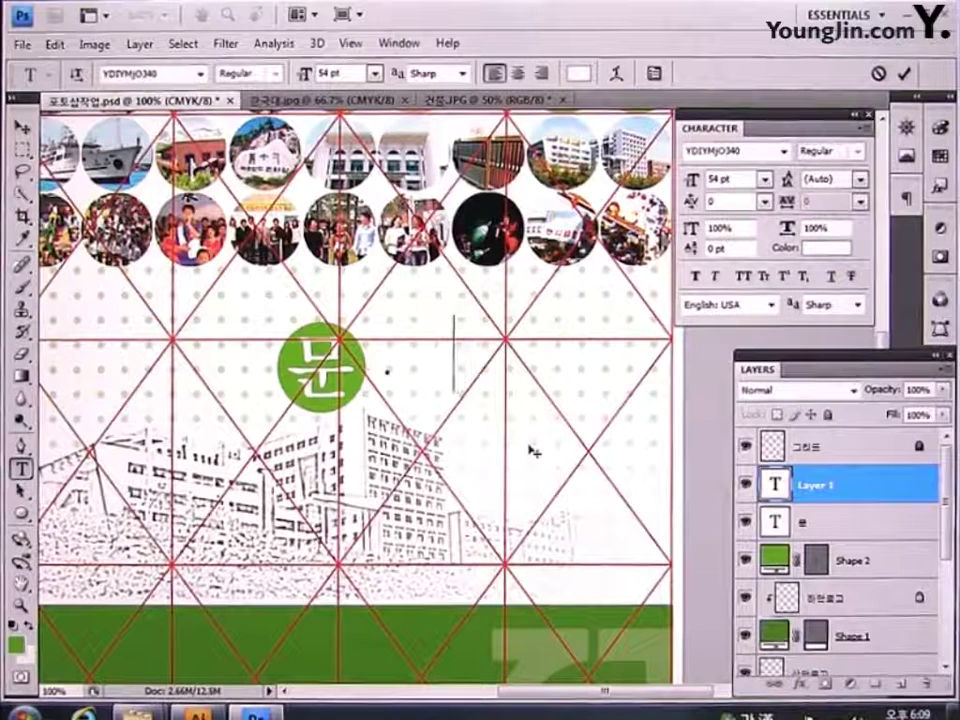
text(건국대학교)
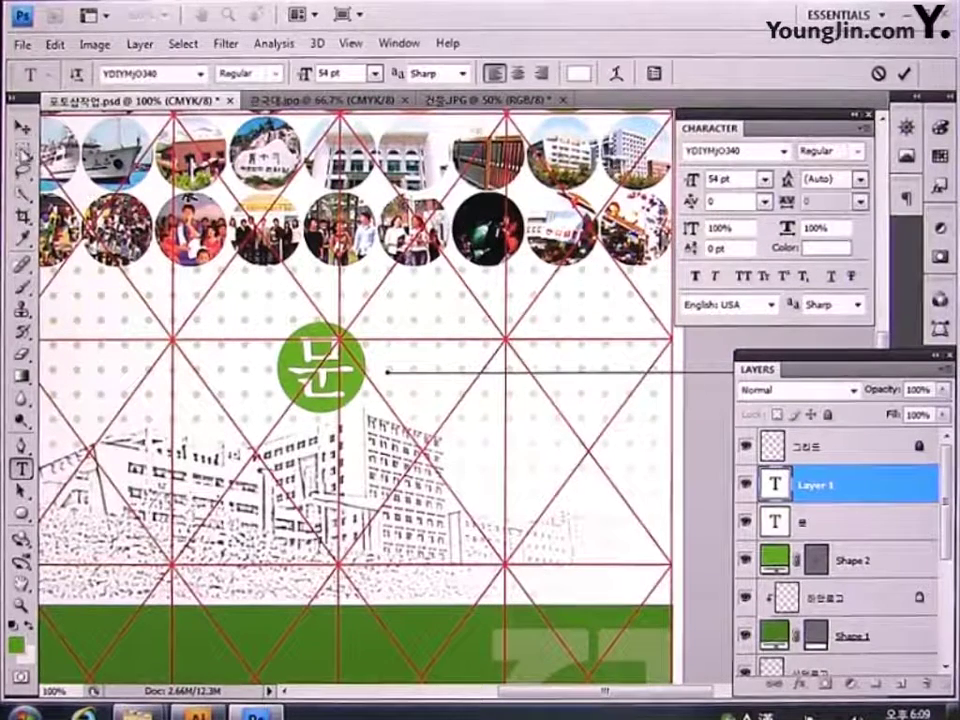
click(21, 127)
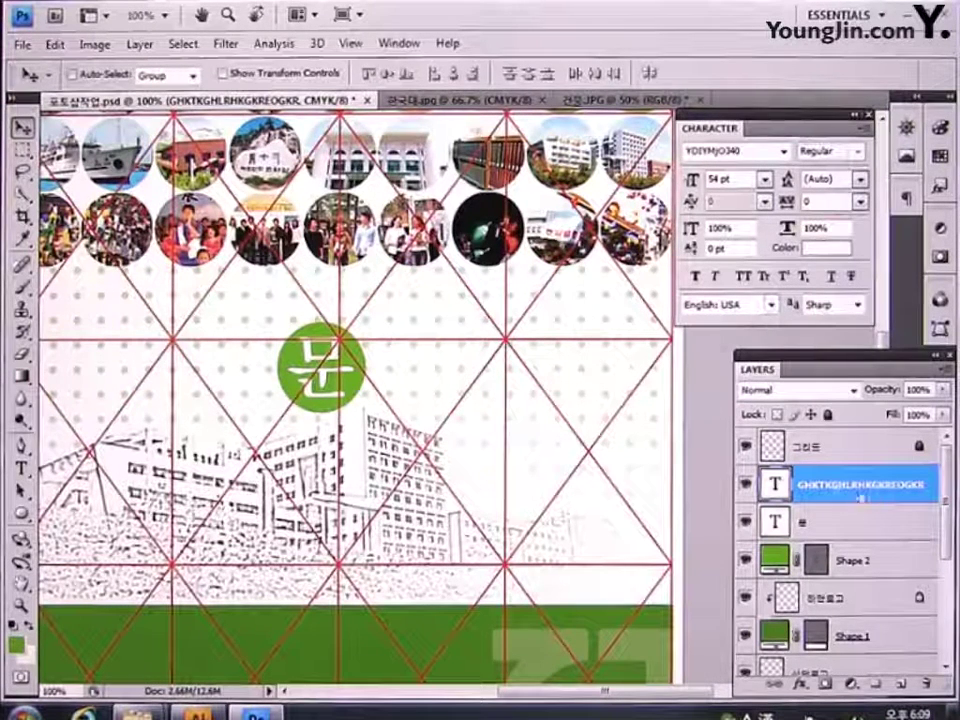
key(ctrl+z)
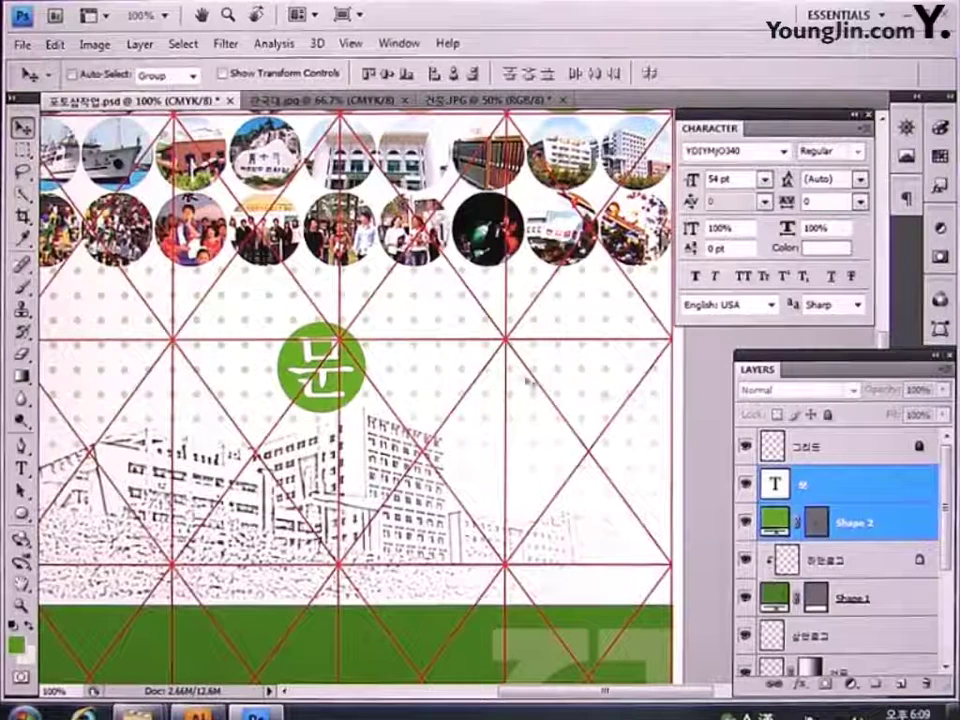
click(20, 467)
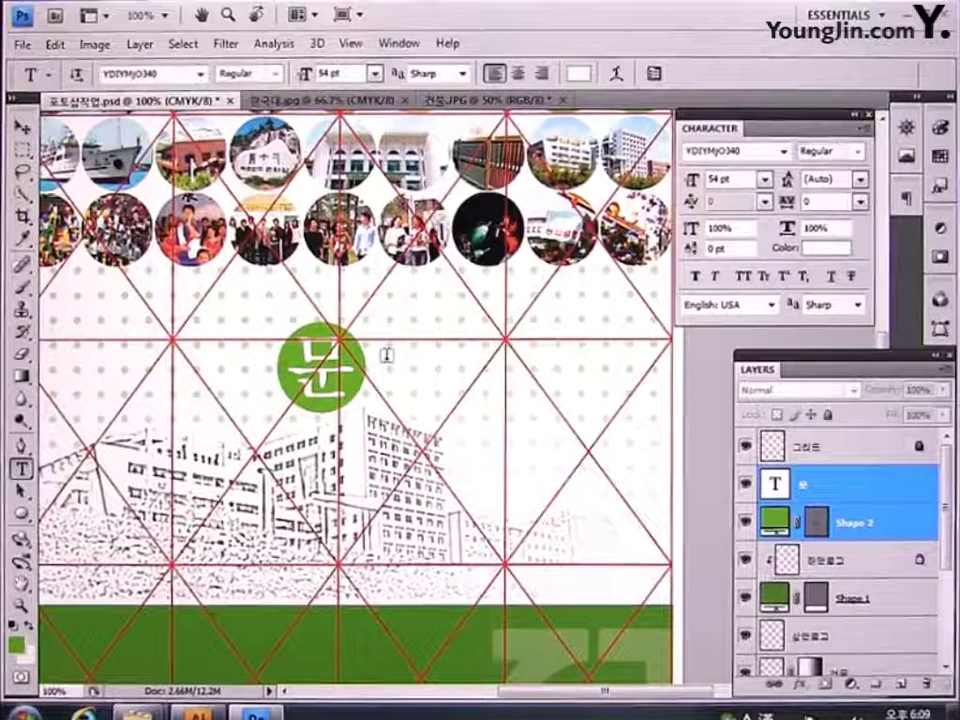
click(386, 354)
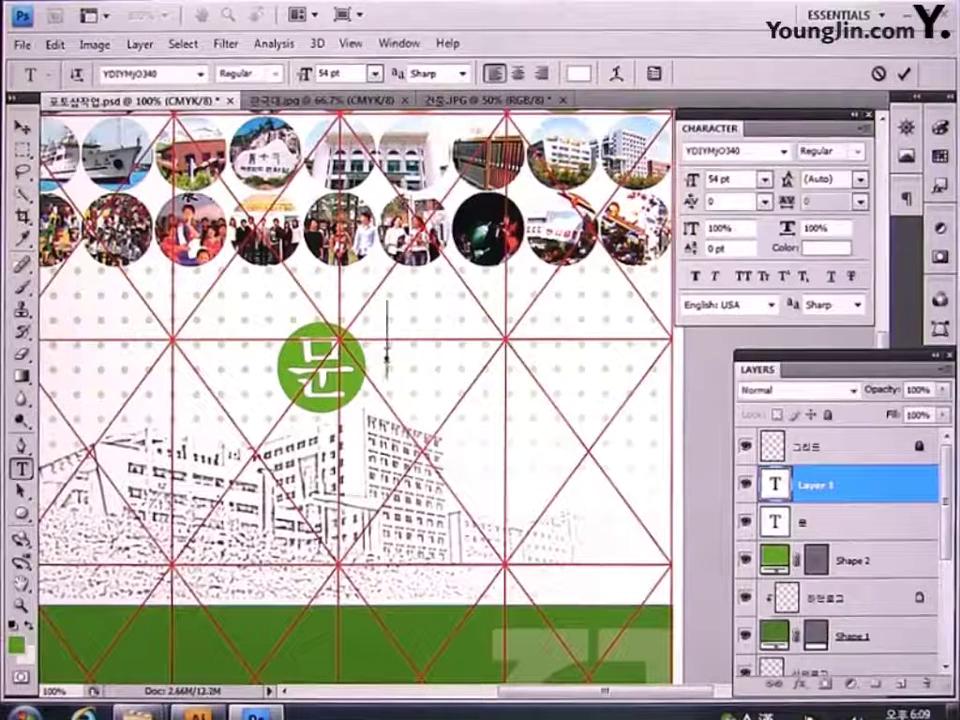
text(건국대학교 예술대학)
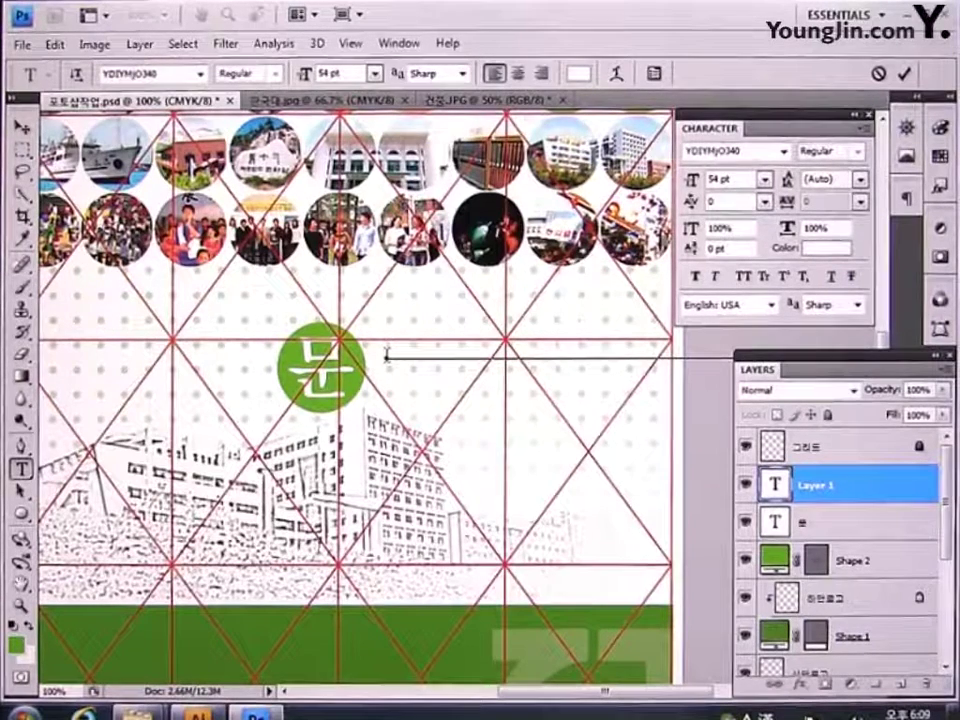
key(Return)
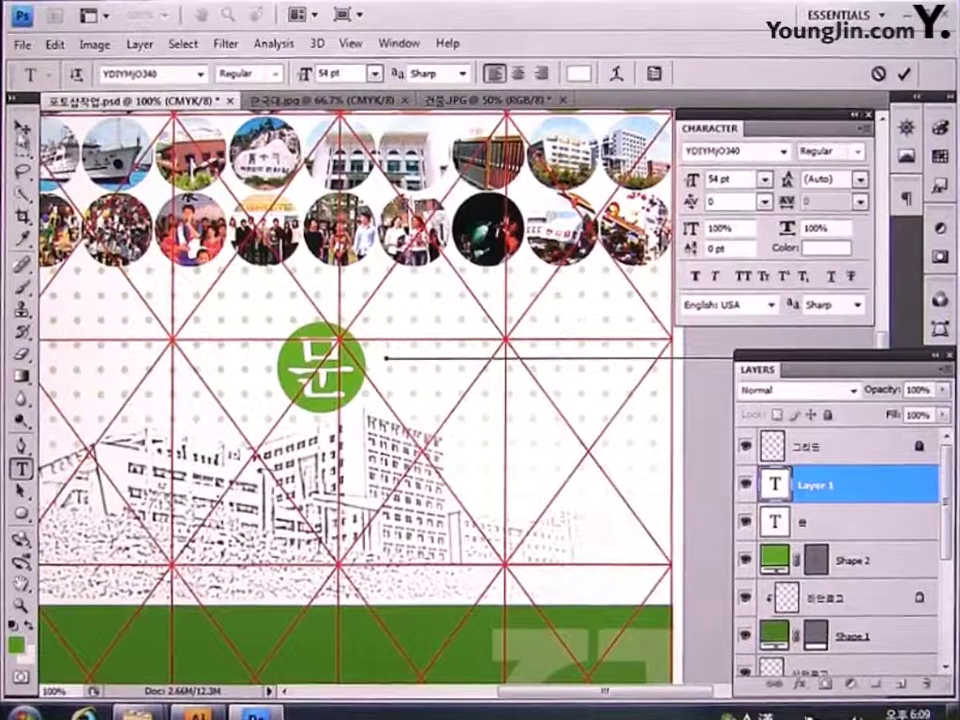
click(22, 131)
key(ctrl+z)
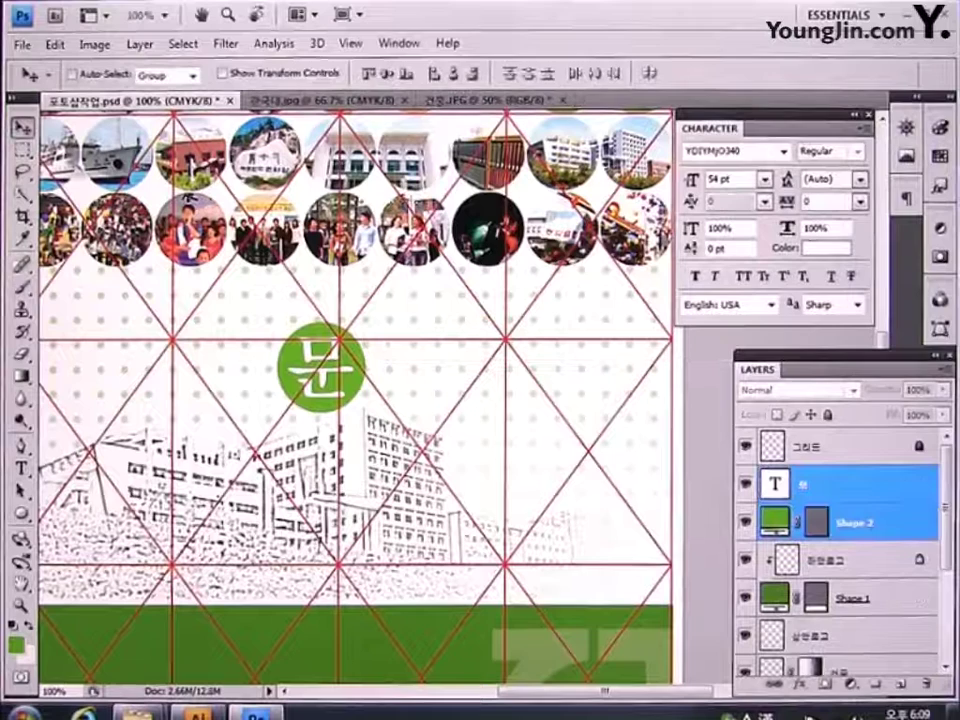
Step: Add a horizontal text layer reading 화사회과학대학 just to the right of the green 문 circle
click(22, 467)
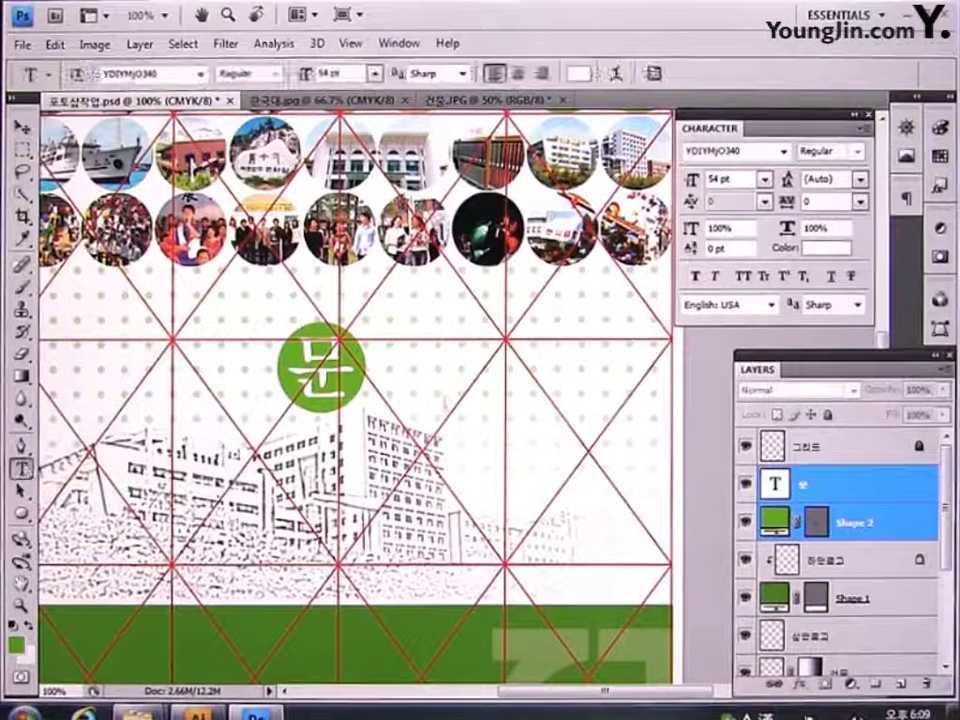
click(388, 353)
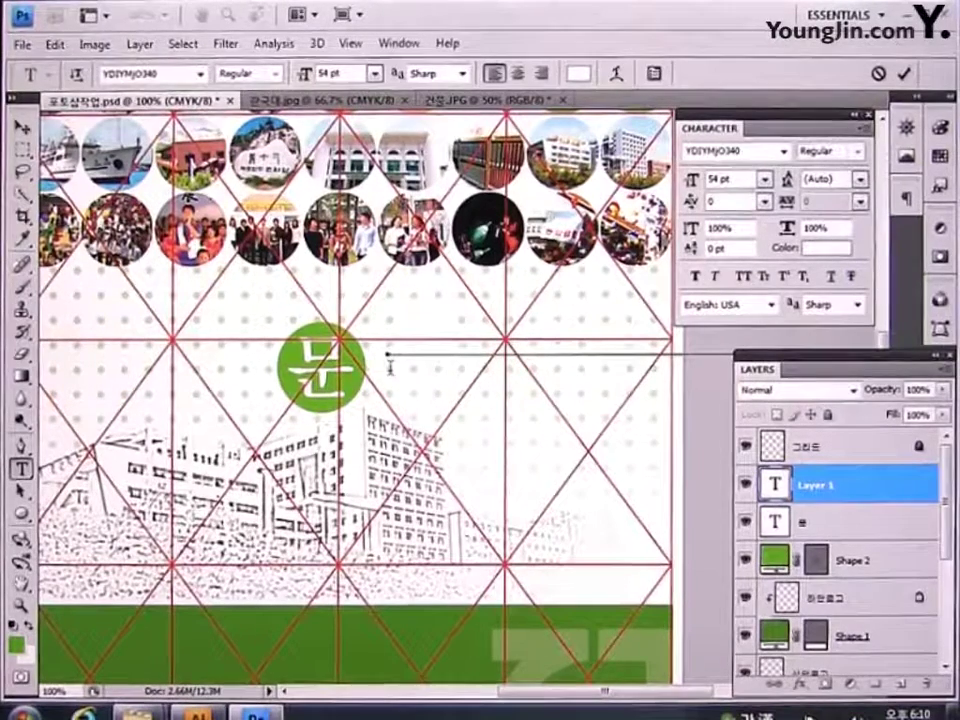
click(20, 128)
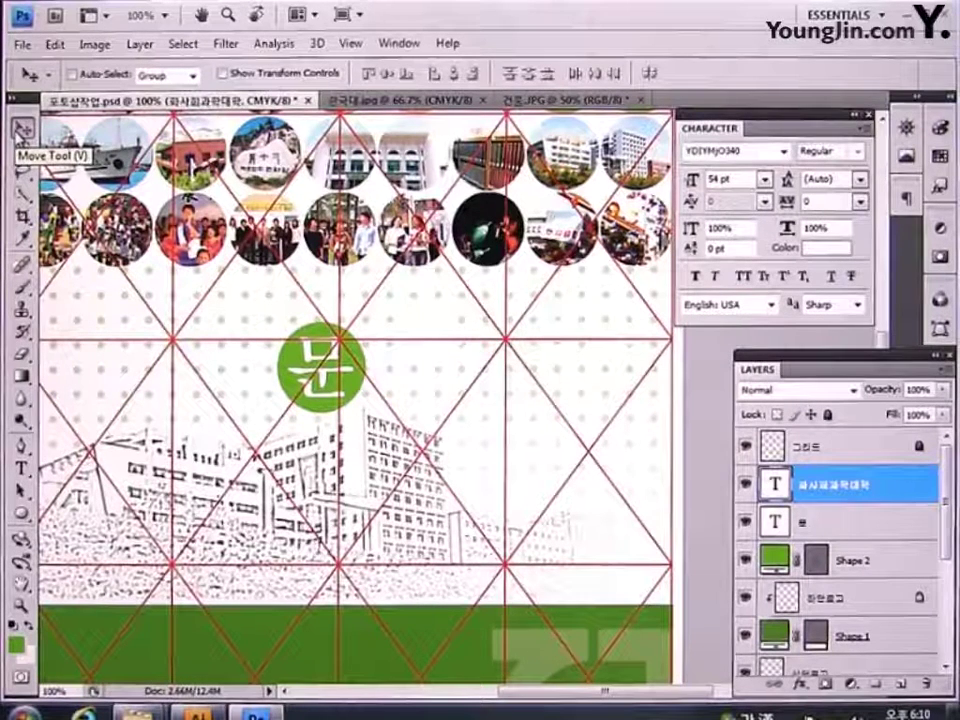
Step: Add a Gradient Overlay to the 화사회과학대학 text layer with Linear style and an angle of -90°
double_click(910, 500)
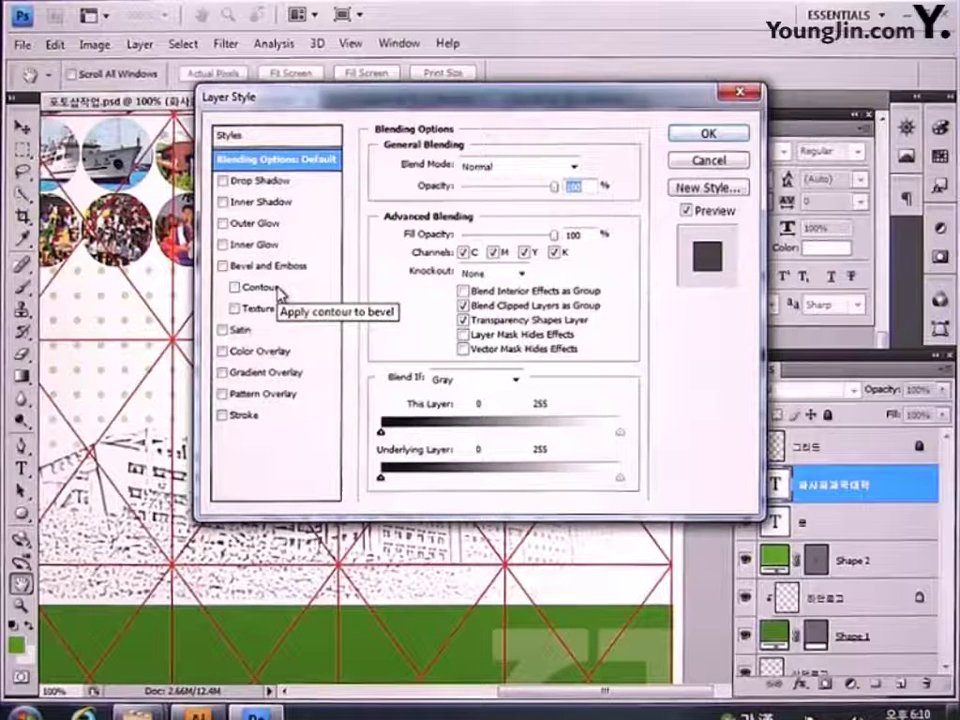
click(281, 377)
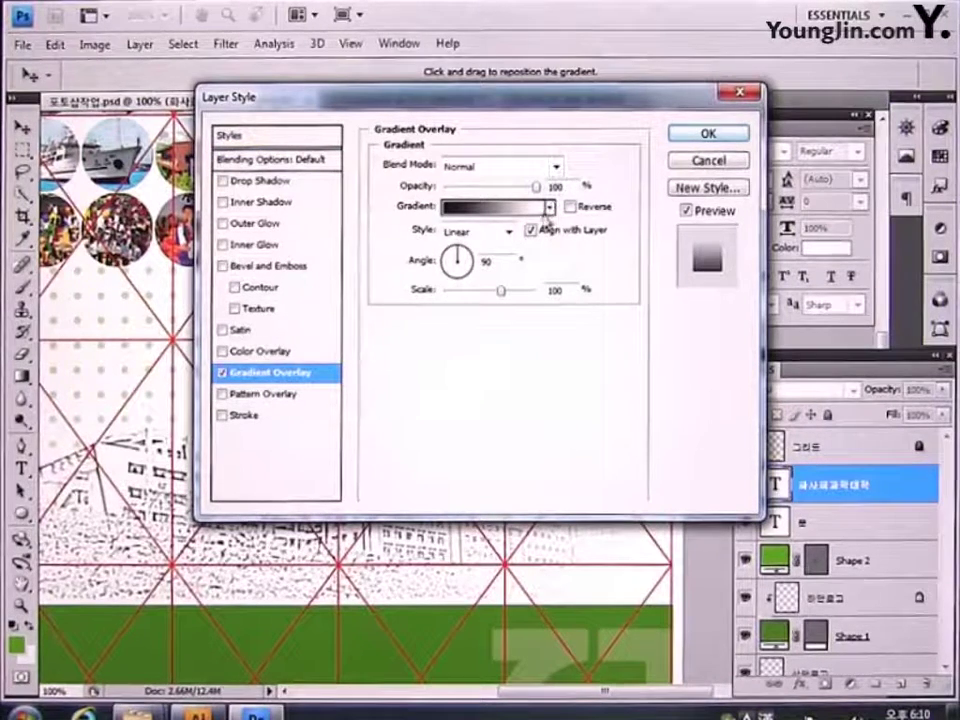
click(509, 232)
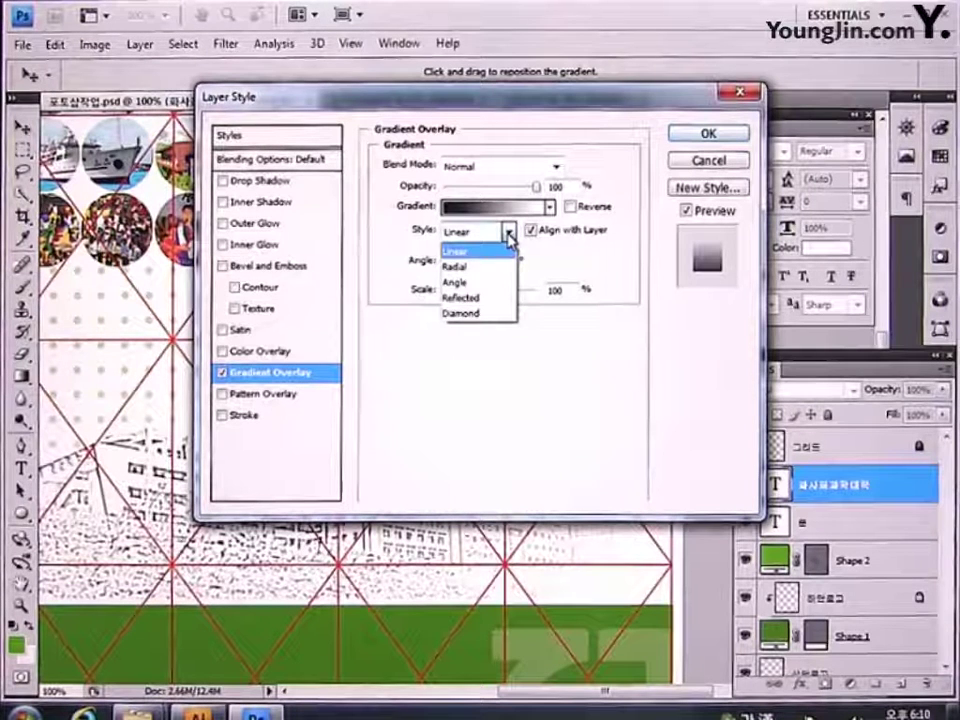
click(509, 234)
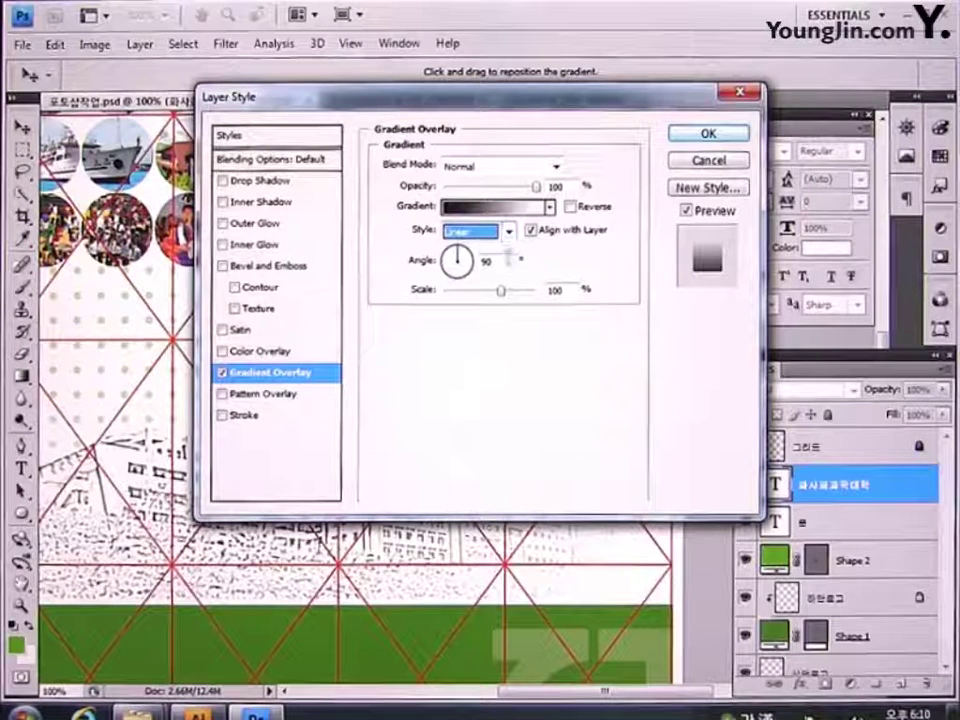
click(488, 260)
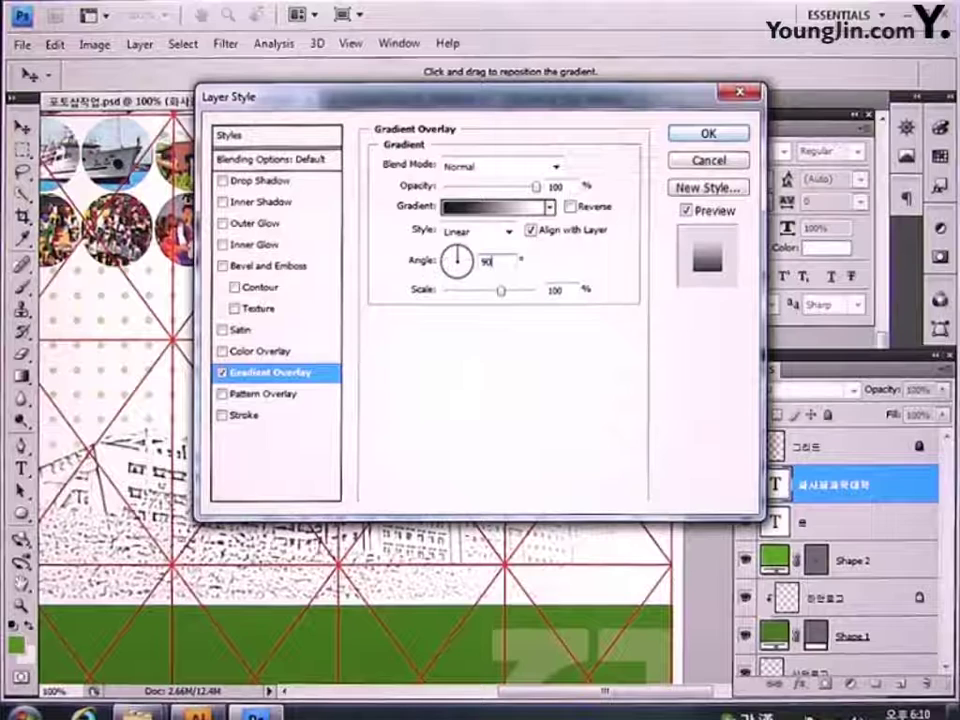
key(BackSpace)
key(BackSpace)
text(180)
text(-9)
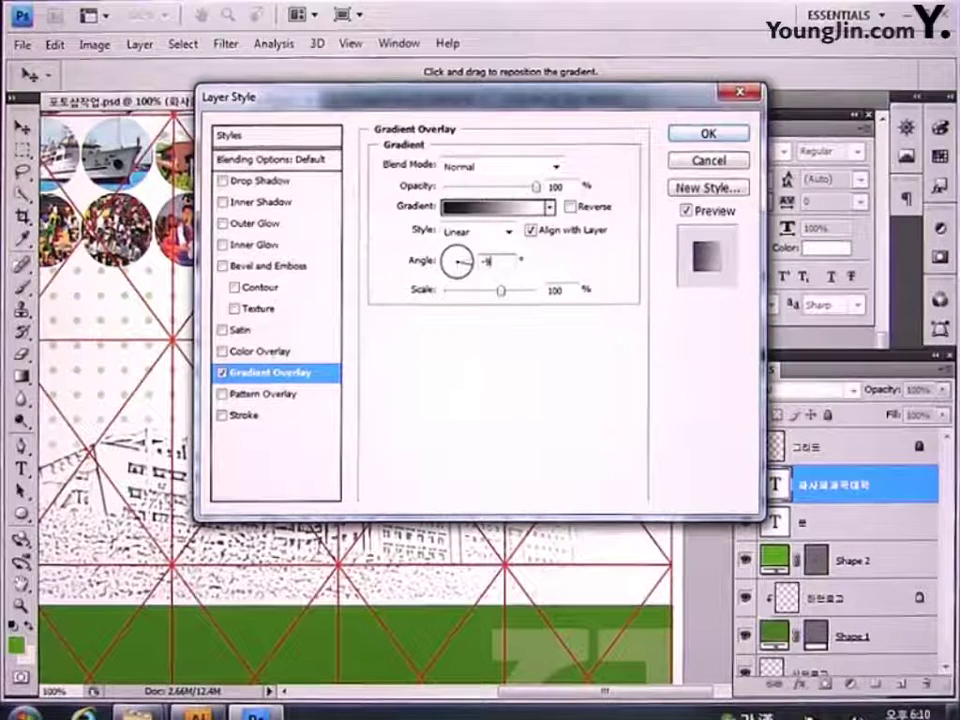
text(0)
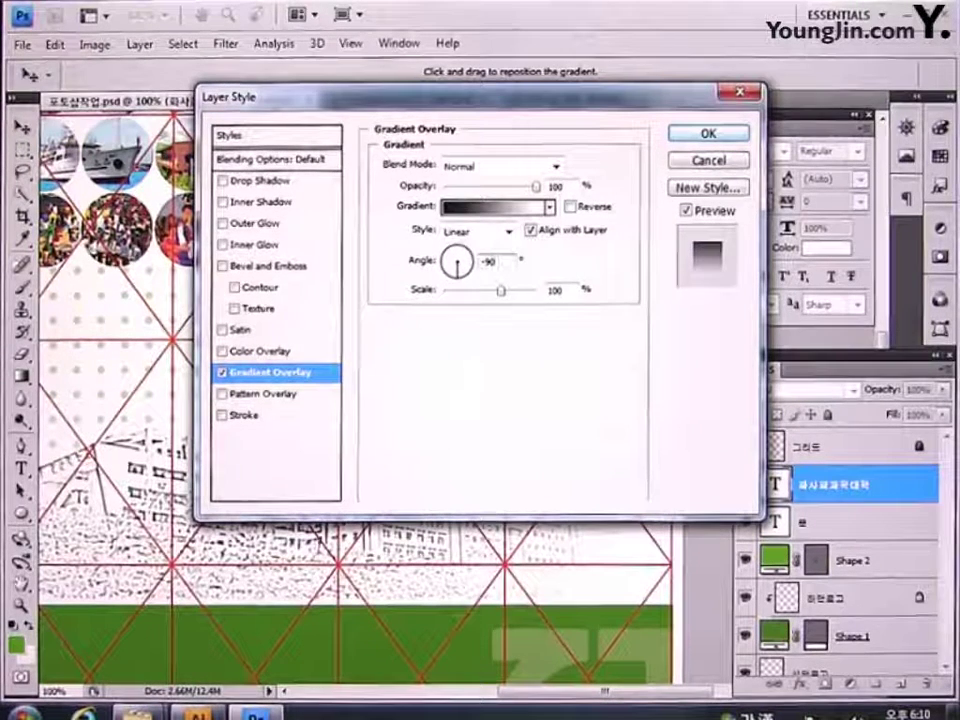
Step: Set the overlay gradient's starting color stop to C60 M0 Y100 K0
click(492, 209)
double_click(307, 412)
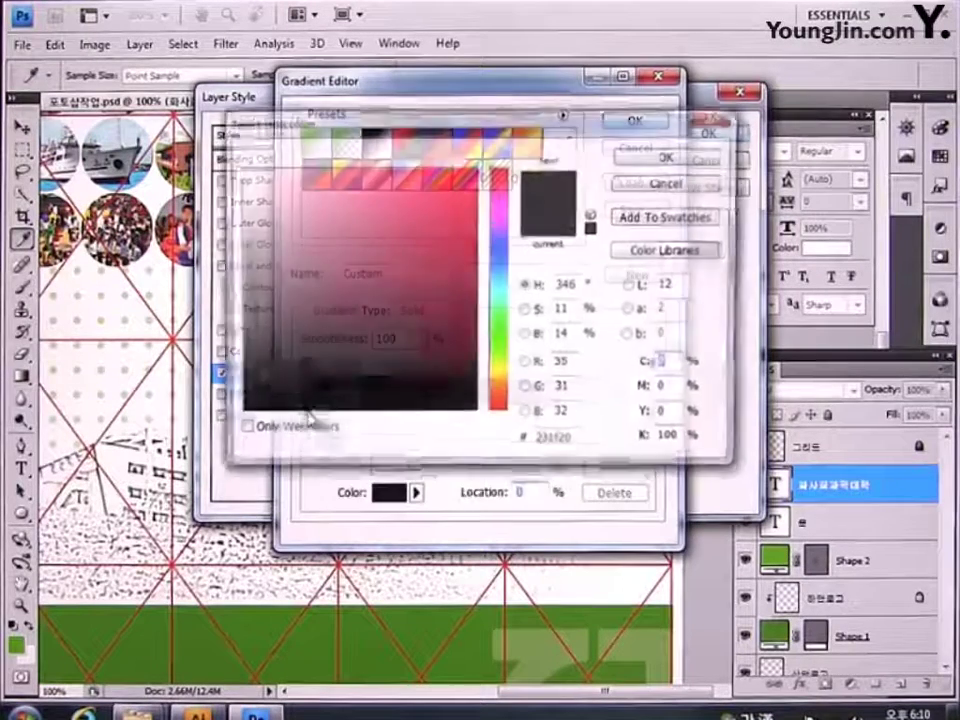
click(565, 441)
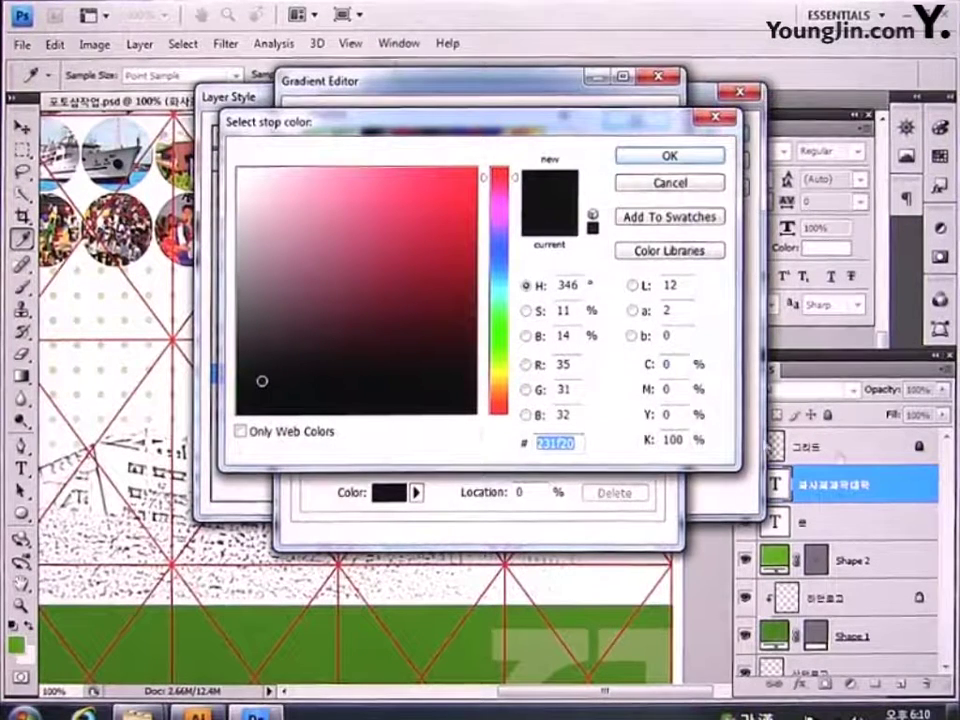
key(Tab)
text(60)
key(Tab)
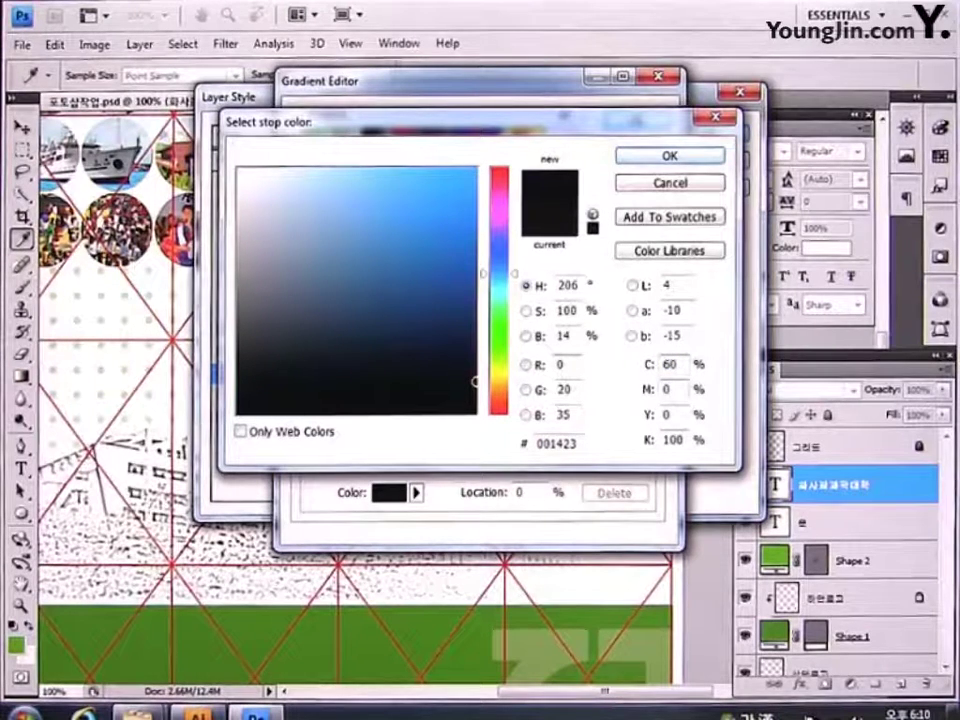
key(Tab)
text(100)
key(Tab)
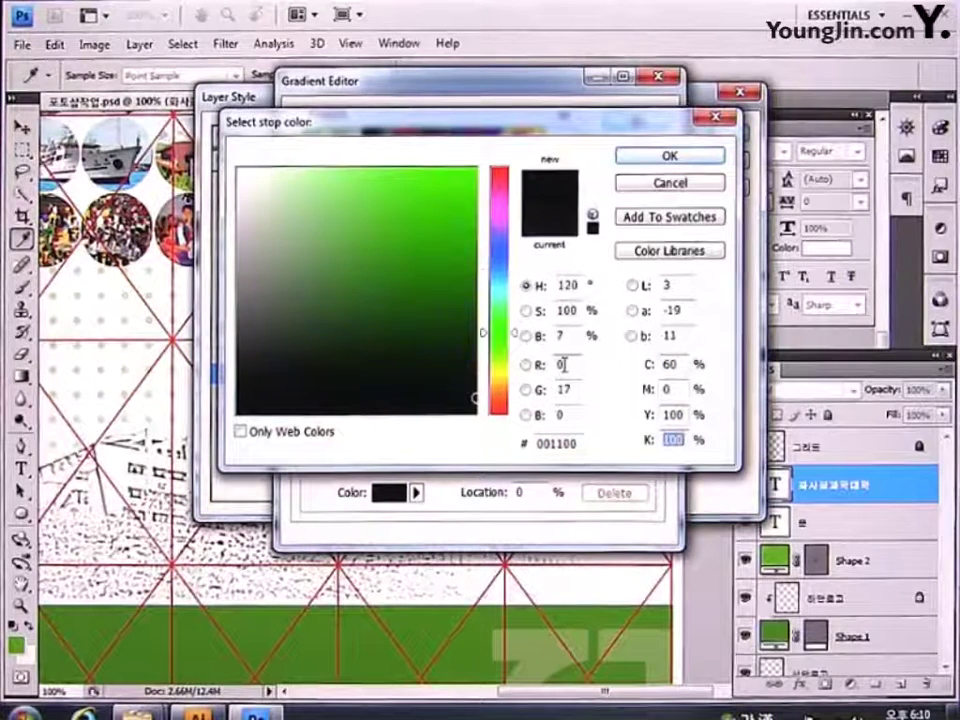
text(0)
key(Return)
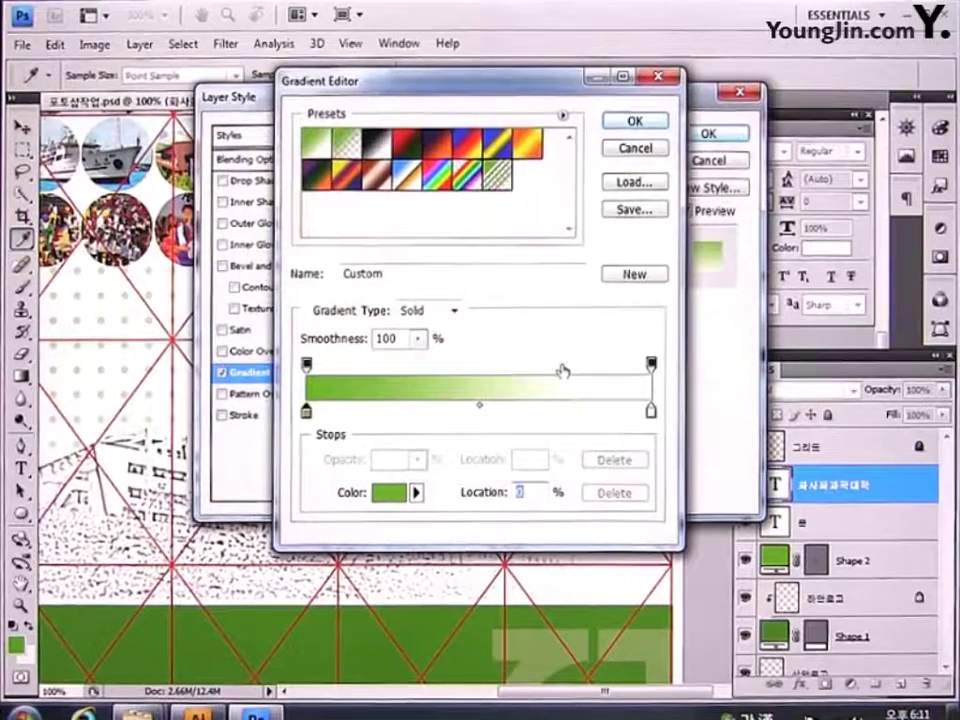
Step: Set the gradient's end color stop to C90 M40 Y100 K40 and apply the overlay to the text
double_click(651, 412)
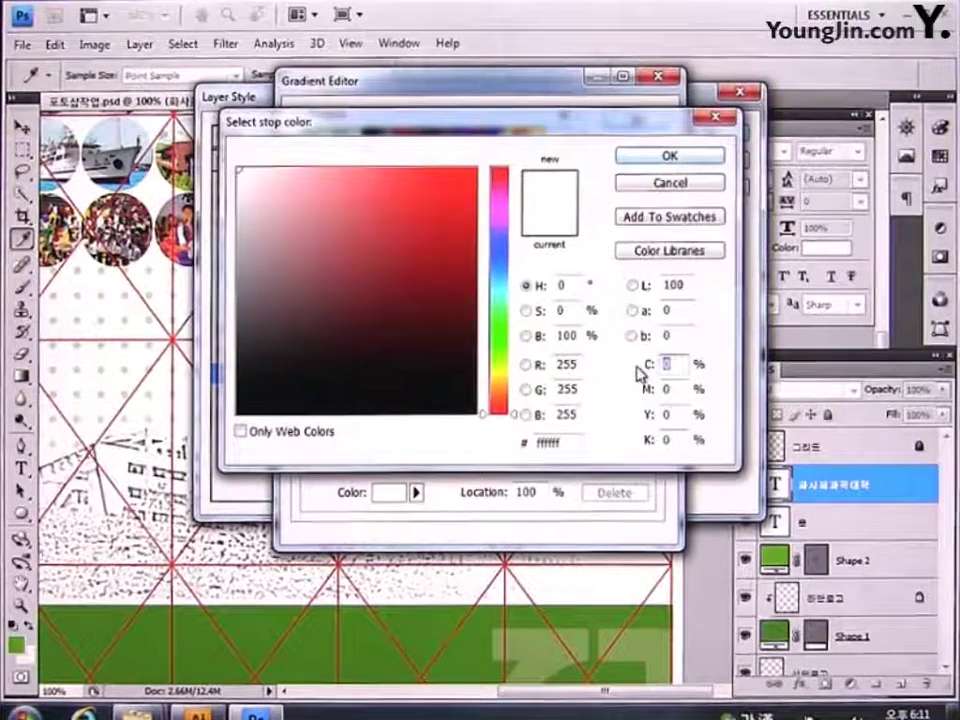
text(9040)
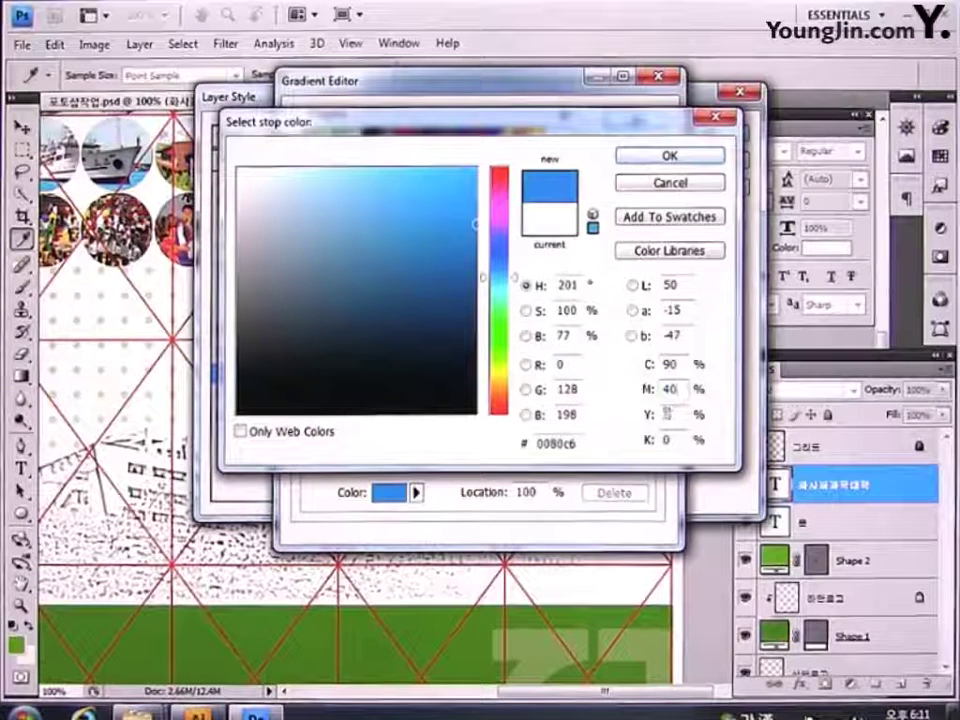
key(Tab)
text(100)
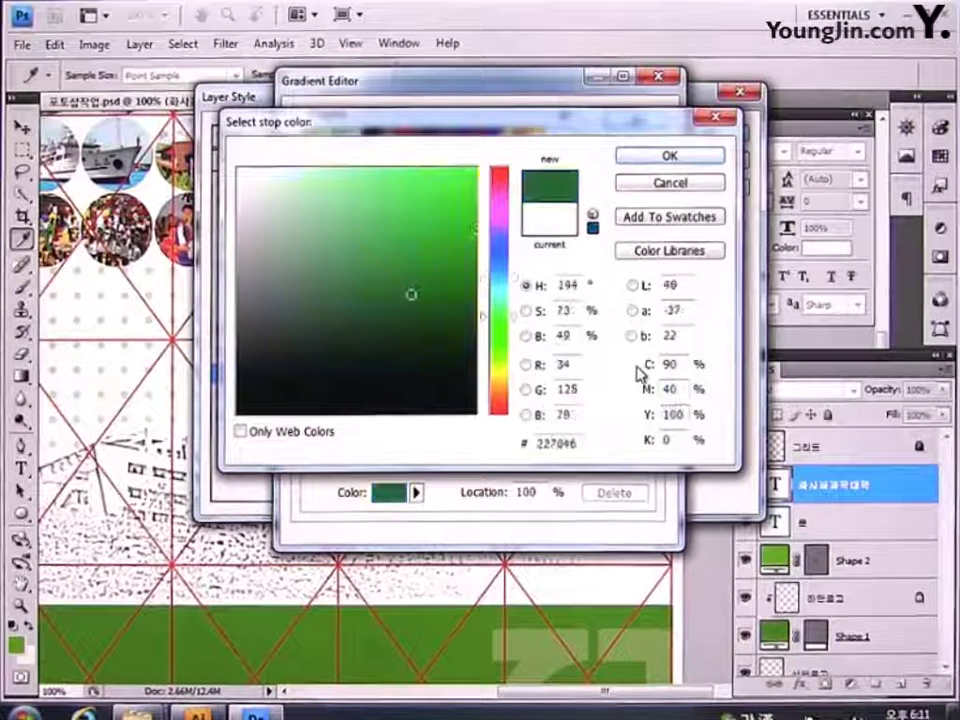
key(Tab)
text(40)
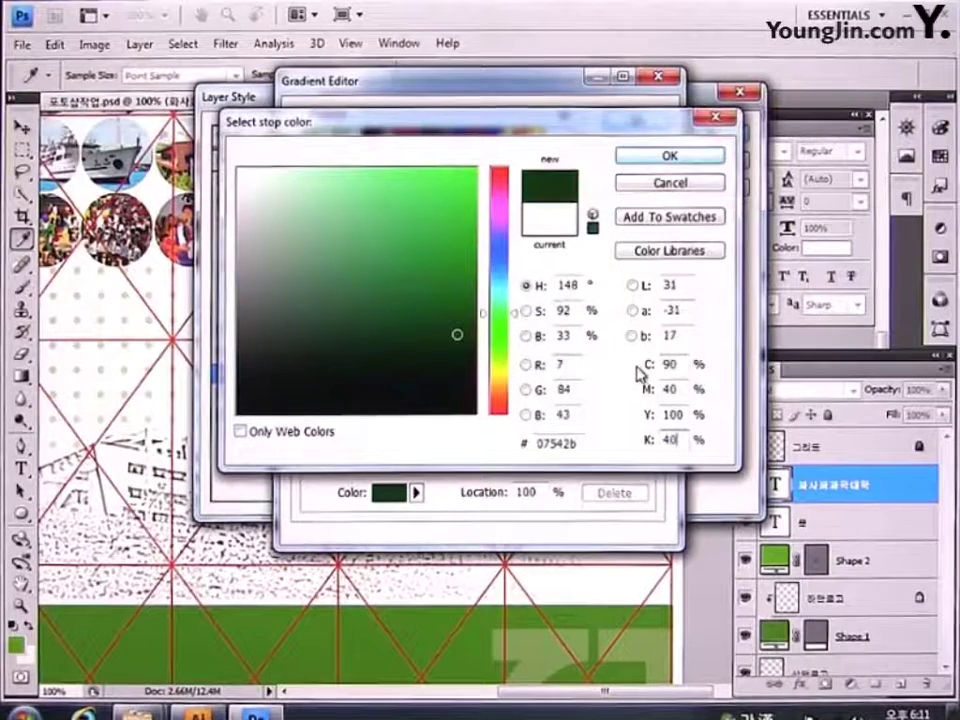
key(Return)
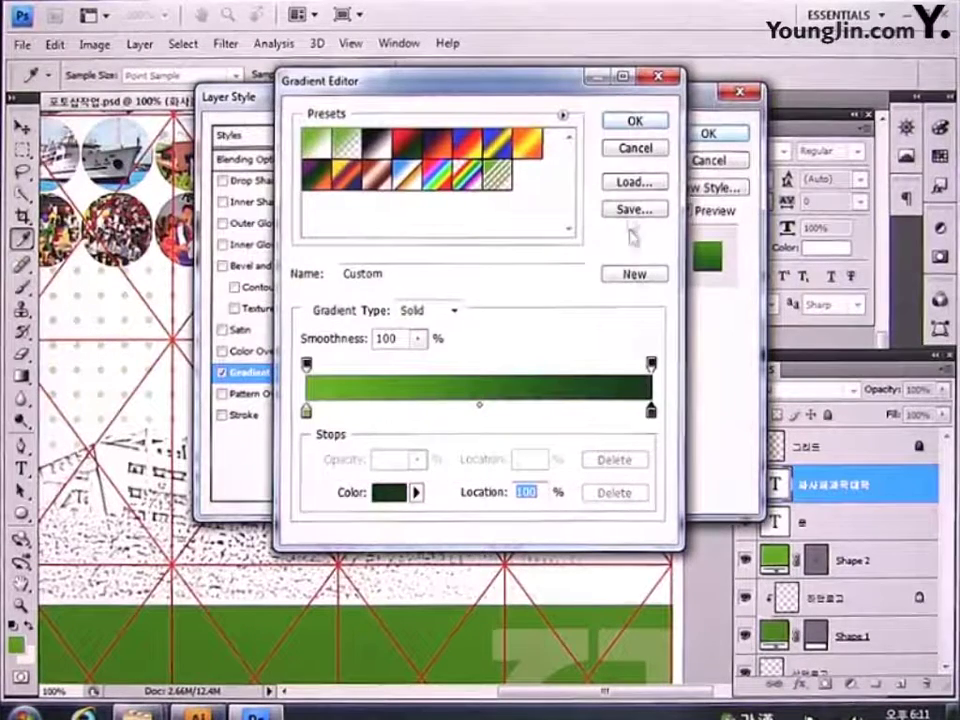
click(635, 121)
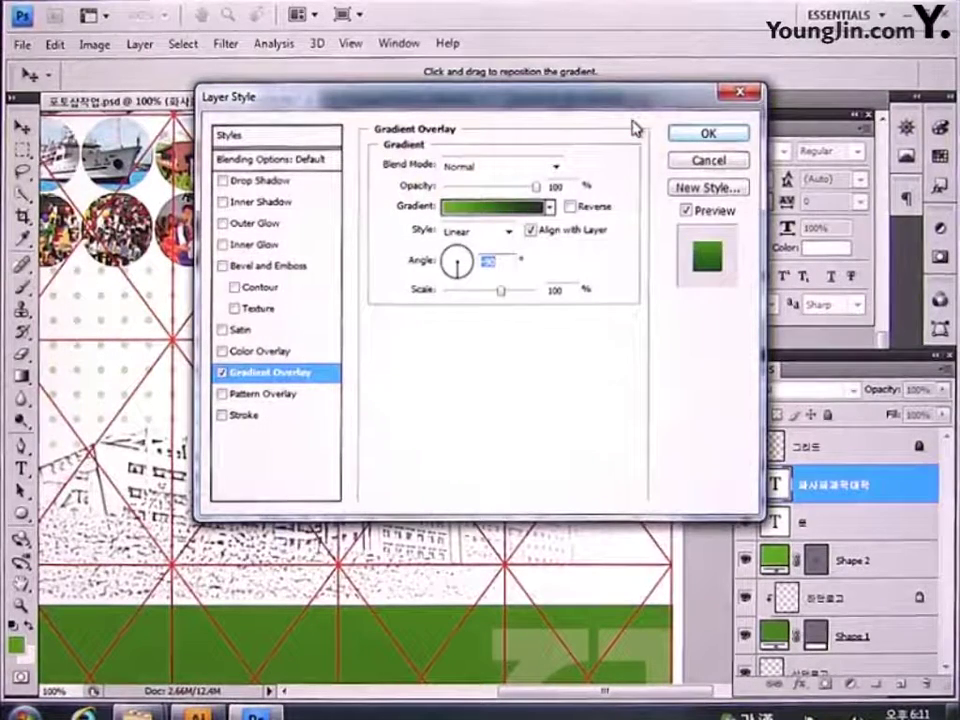
click(712, 134)
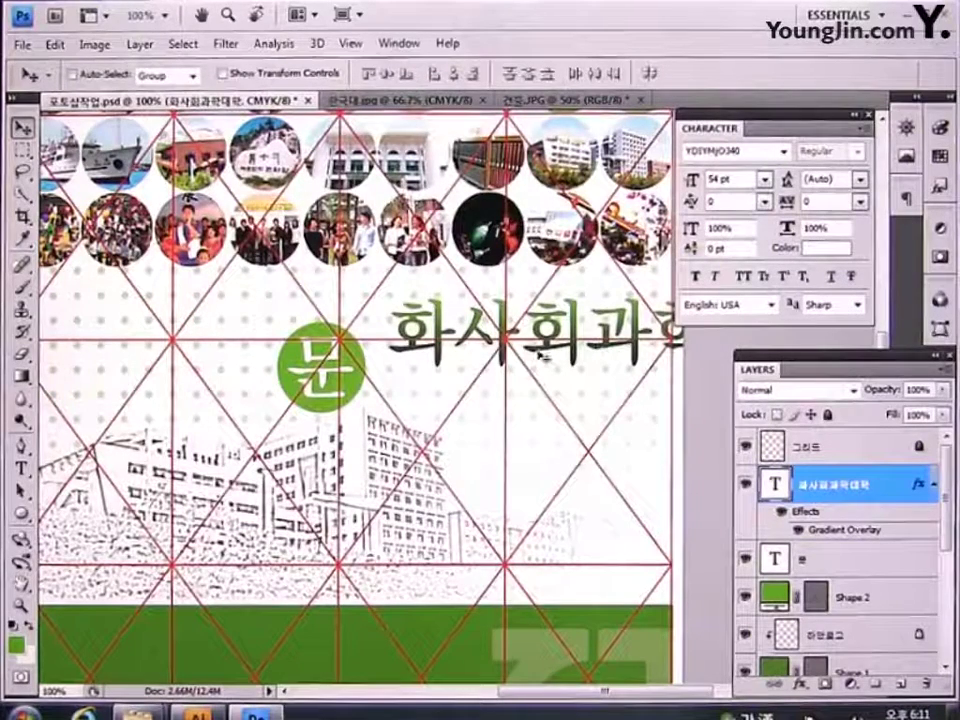
Step: Move the 화사회과학대학 text right beside the green 문 circle and scale it proportionally to about 58.9% so it fits within the page
drag(540, 355, 519, 385)
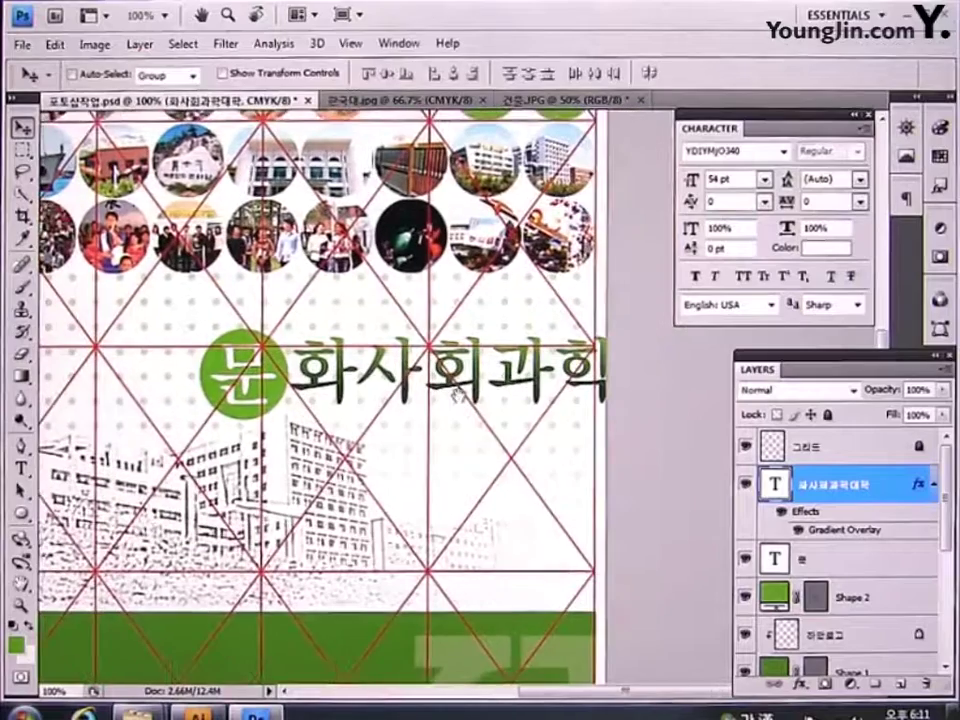
key(ctrl+t)
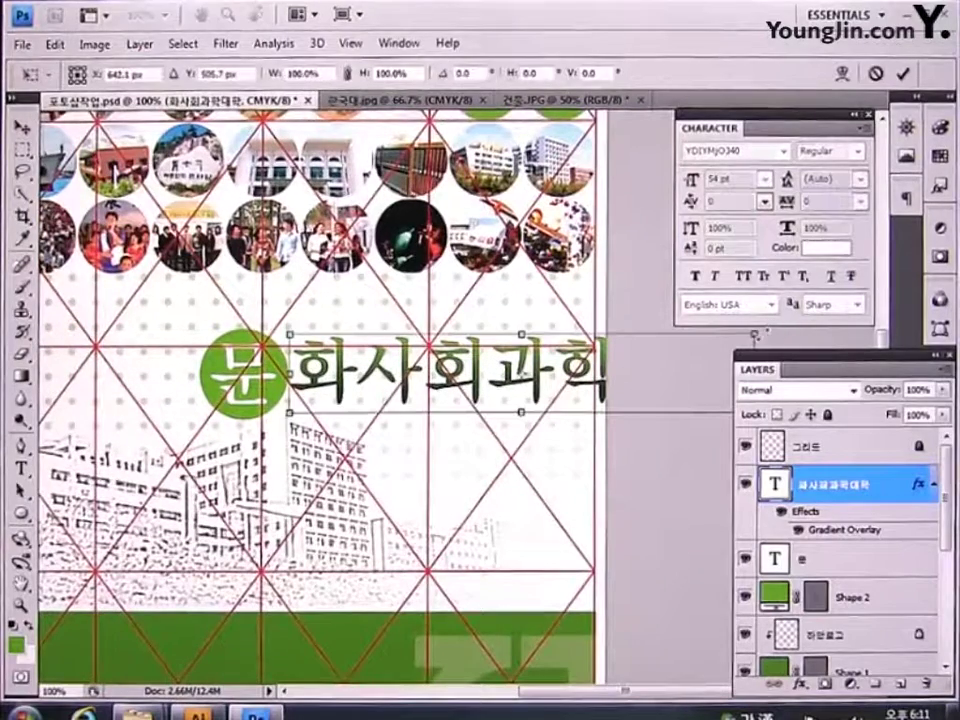
drag(754, 333, 564, 366)
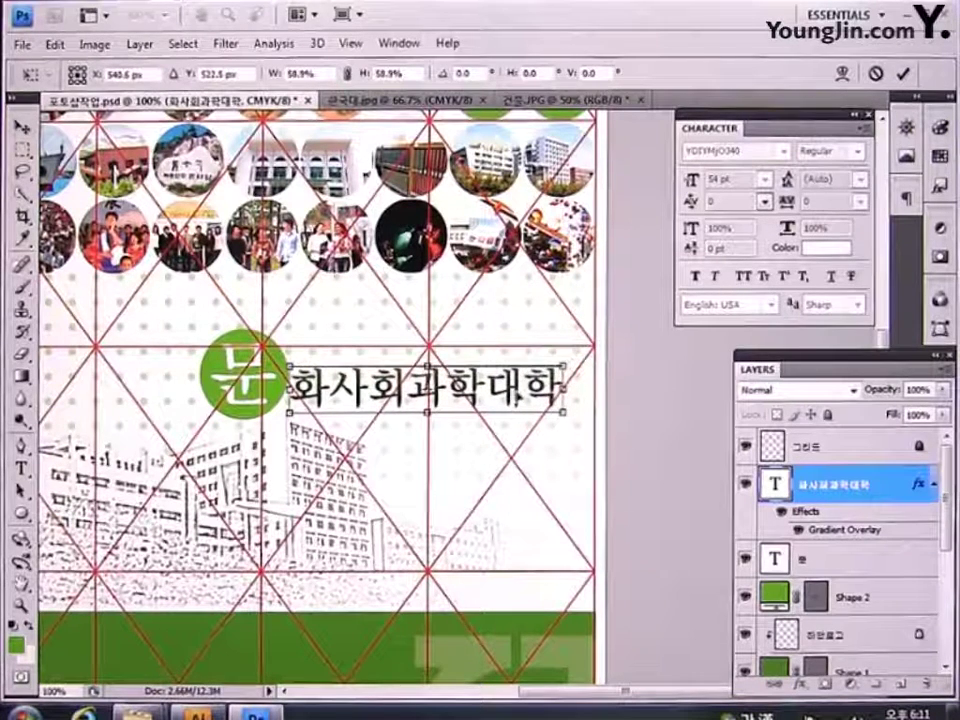
mouse_move(515, 398)
mouse_down()
mouse_move(517, 361)
mouse_move(517, 377)
mouse_up()
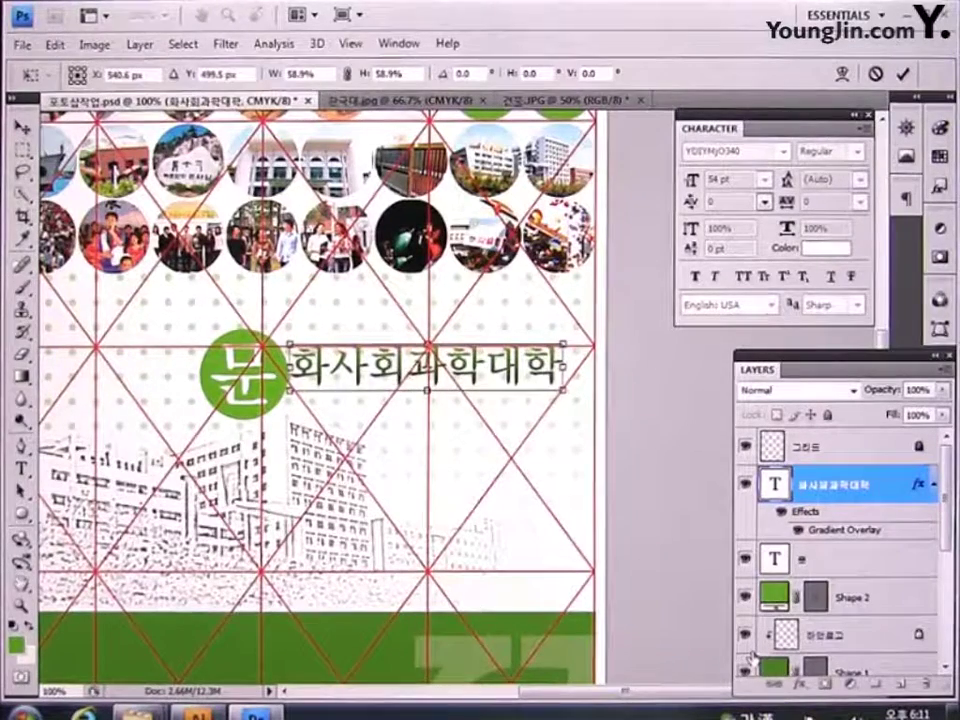
key(Right)
key(Right)
key(Right)
key(Down)
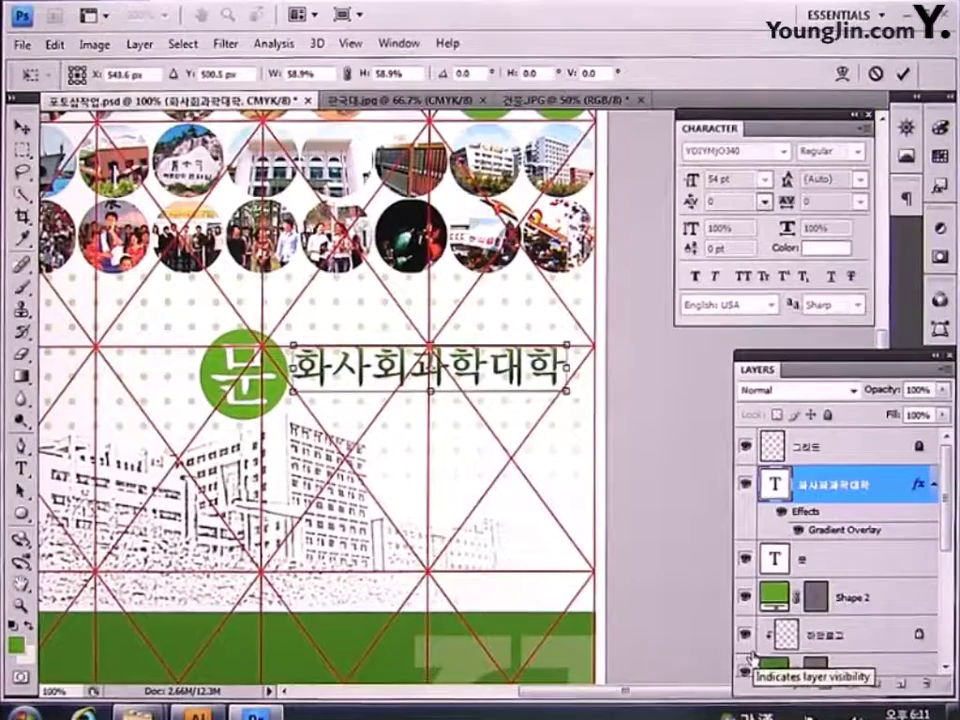
key(Return)
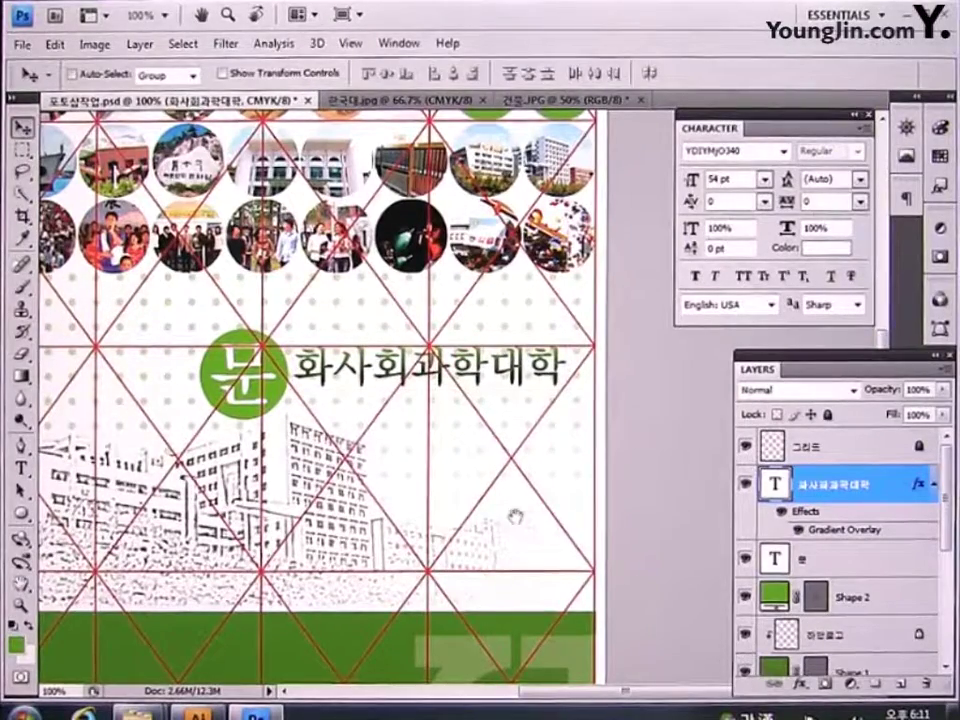
Step: Open the finished 포토샵작업.psd from the 작업 folder
drag(515, 516, 585, 512)
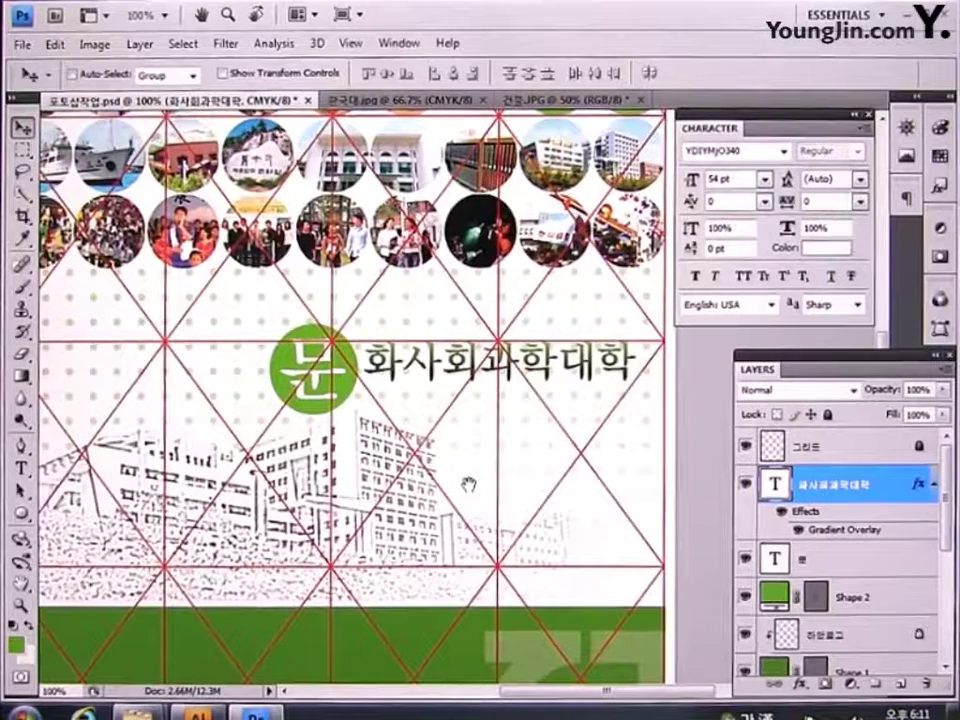
drag(395, 425, 440, 393)
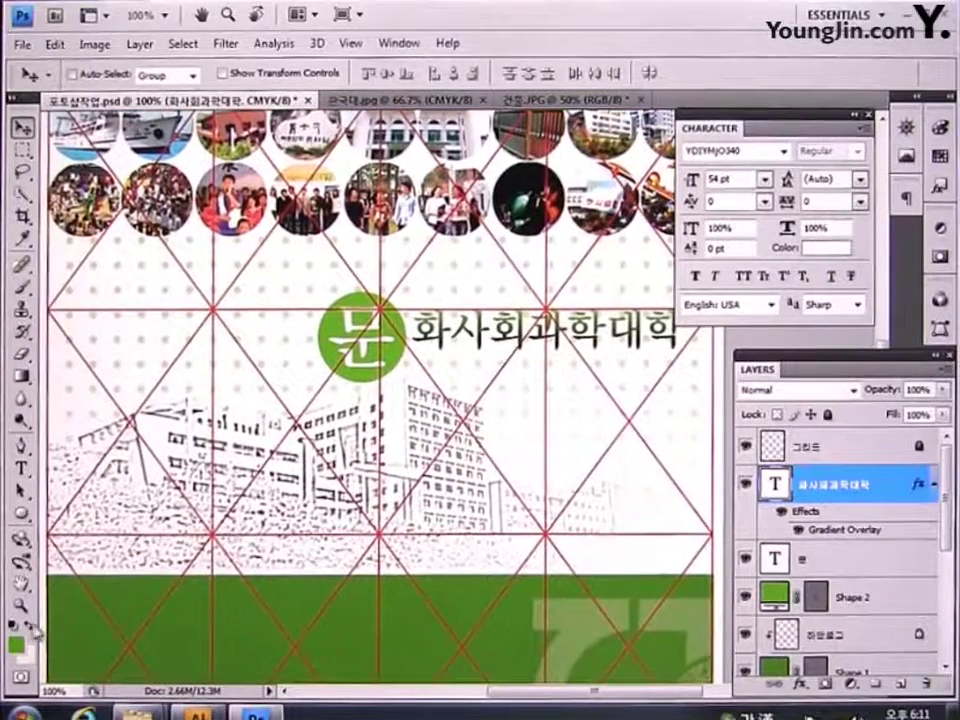
click(22, 602)
double_click(22, 586)
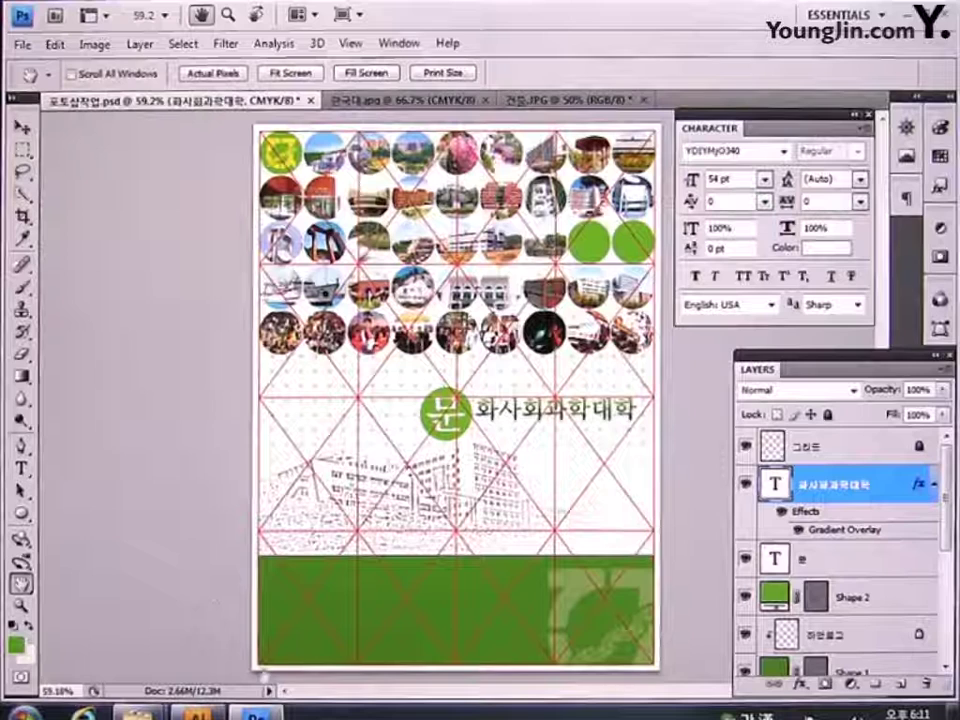
mouse_move(140, 712)
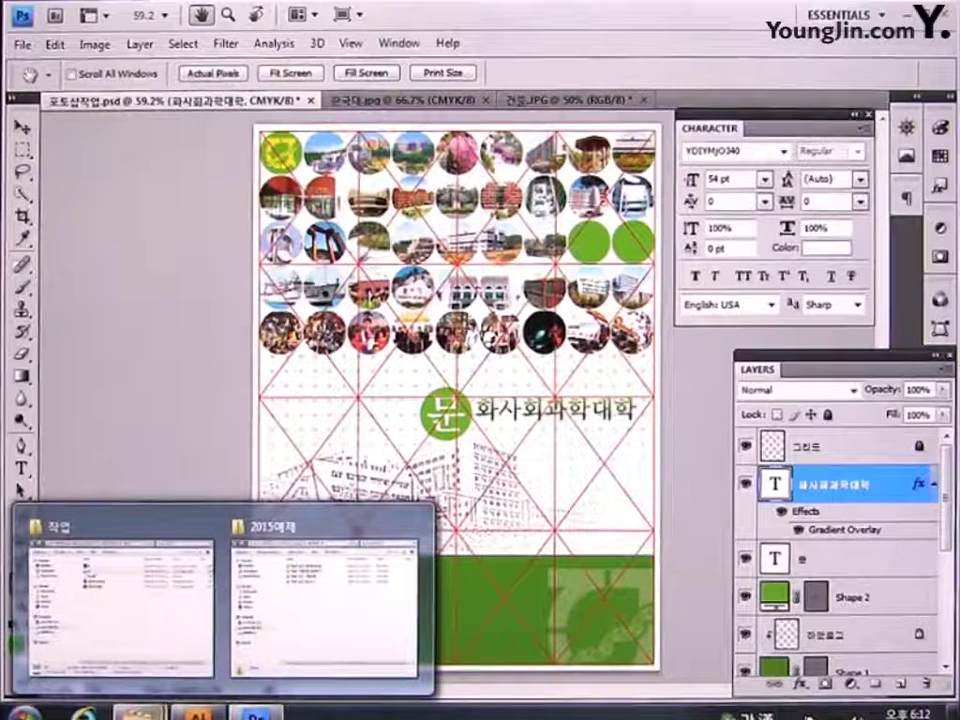
click(22, 44)
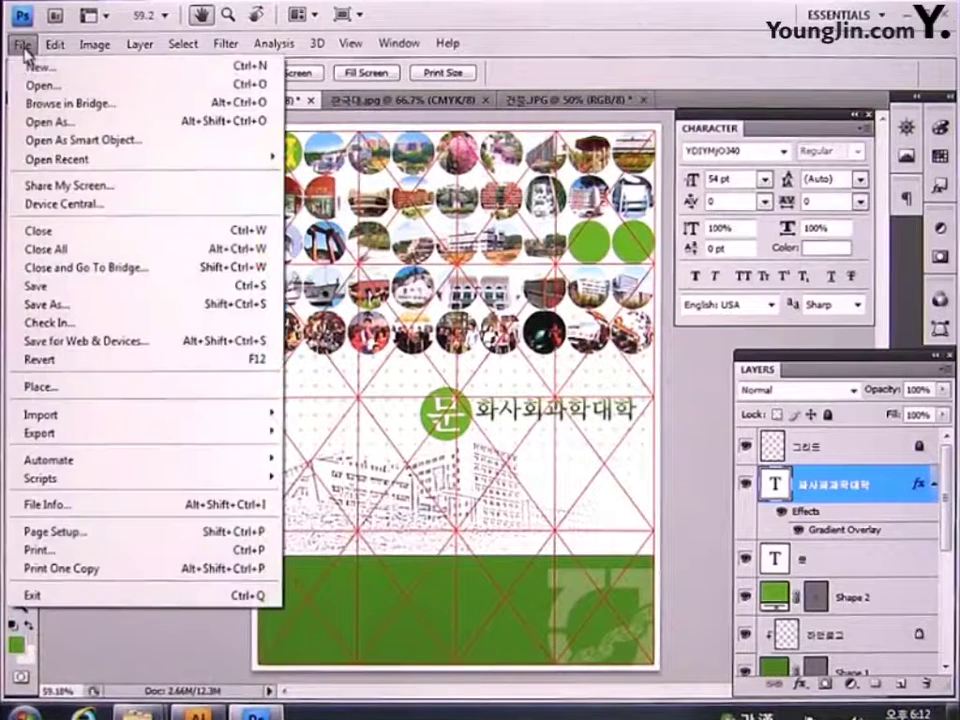
click(36, 86)
double_click(360, 160)
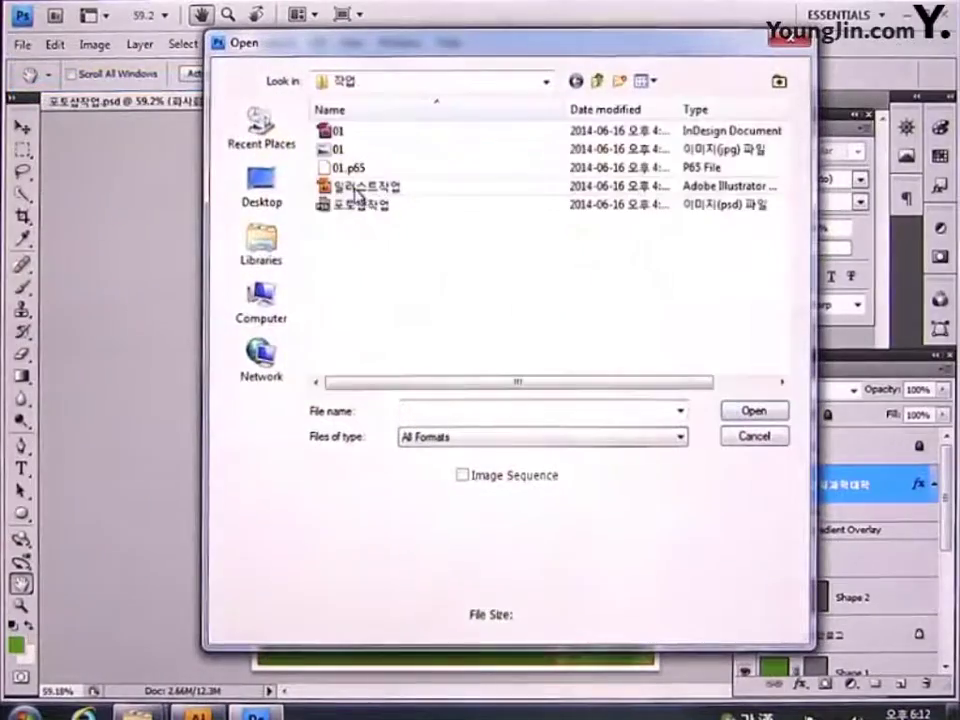
double_click(360, 205)
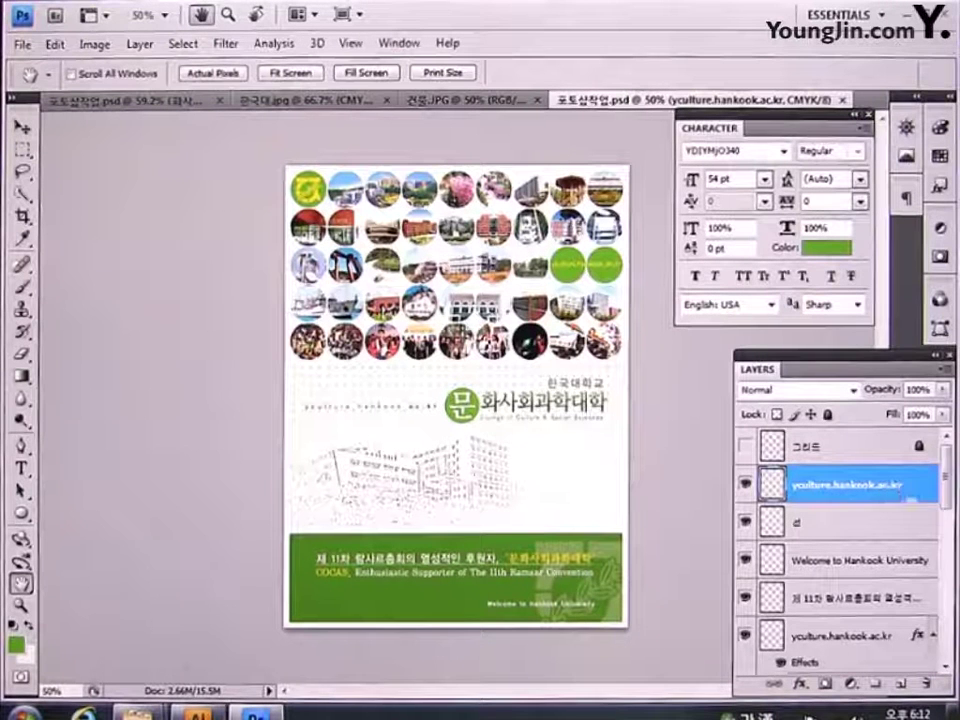
Step: Show the 그리드 layer over the finished layout to check alignment, and hide it again
mouse_move(947, 488)
mouse_down()
mouse_move(952, 615)
mouse_move(952, 492)
mouse_up()
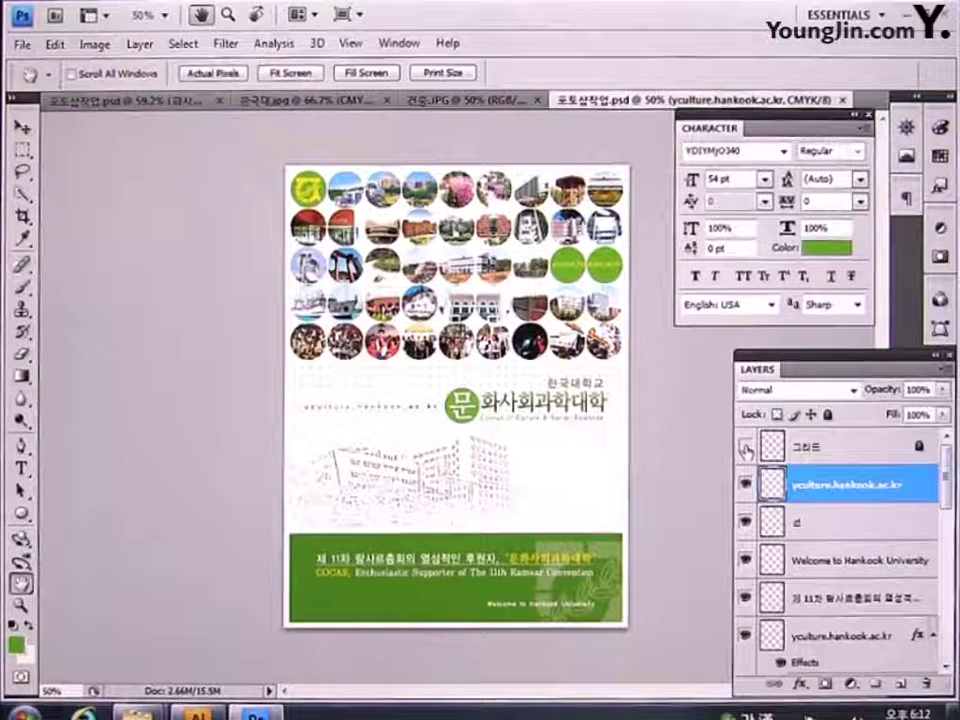
click(745, 449)
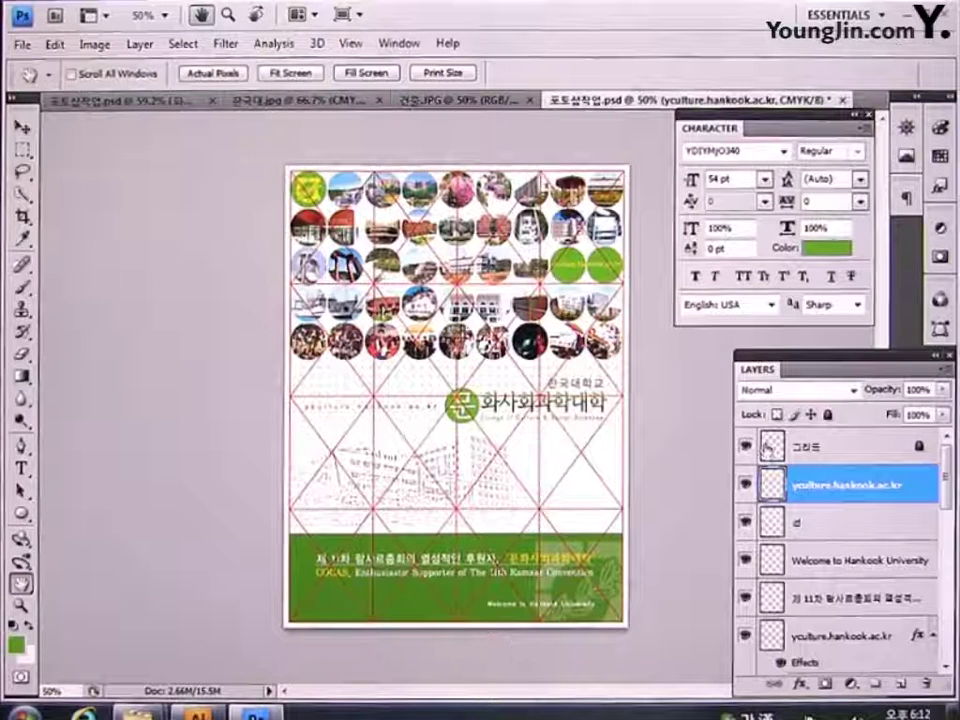
click(745, 448)
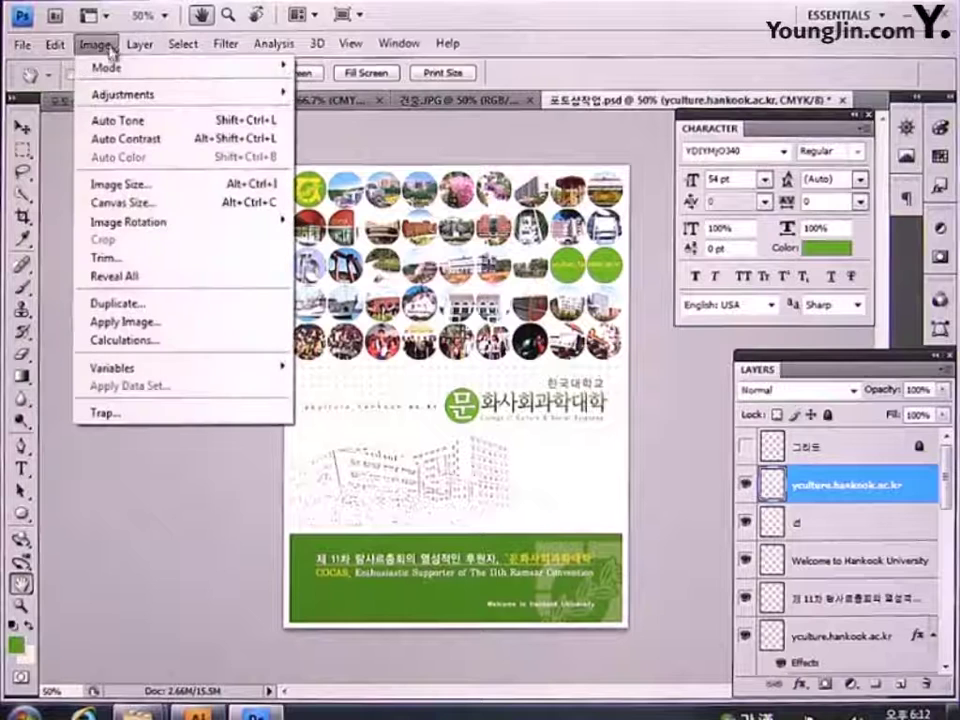
Step: Convert the finished layout from CMYK to RGB Color mode without flattening its layers
mouse_move(100, 66)
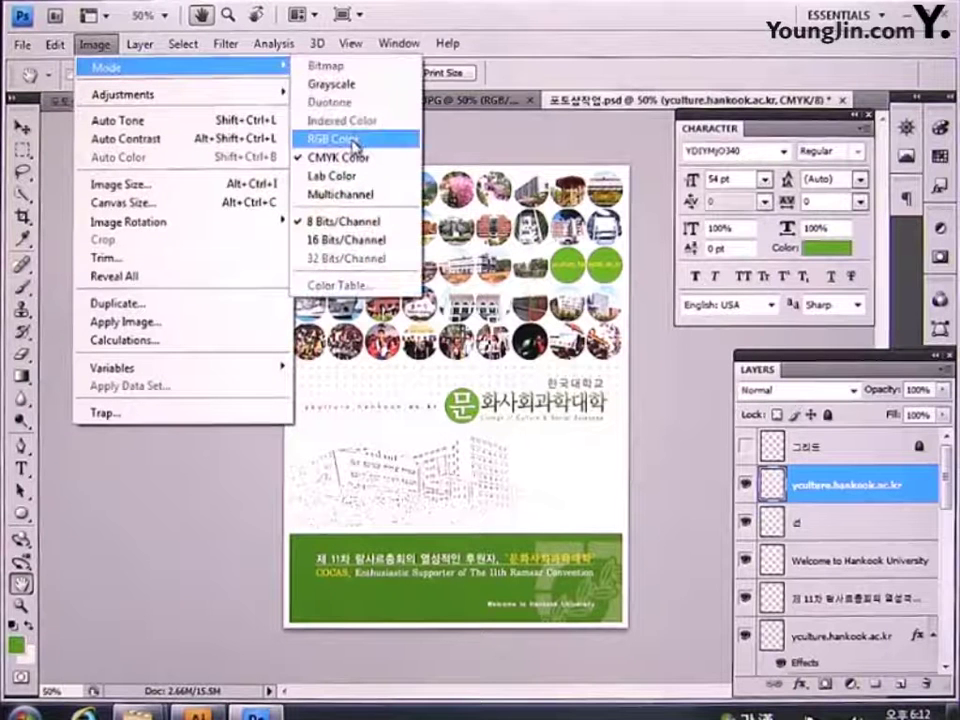
click(355, 147)
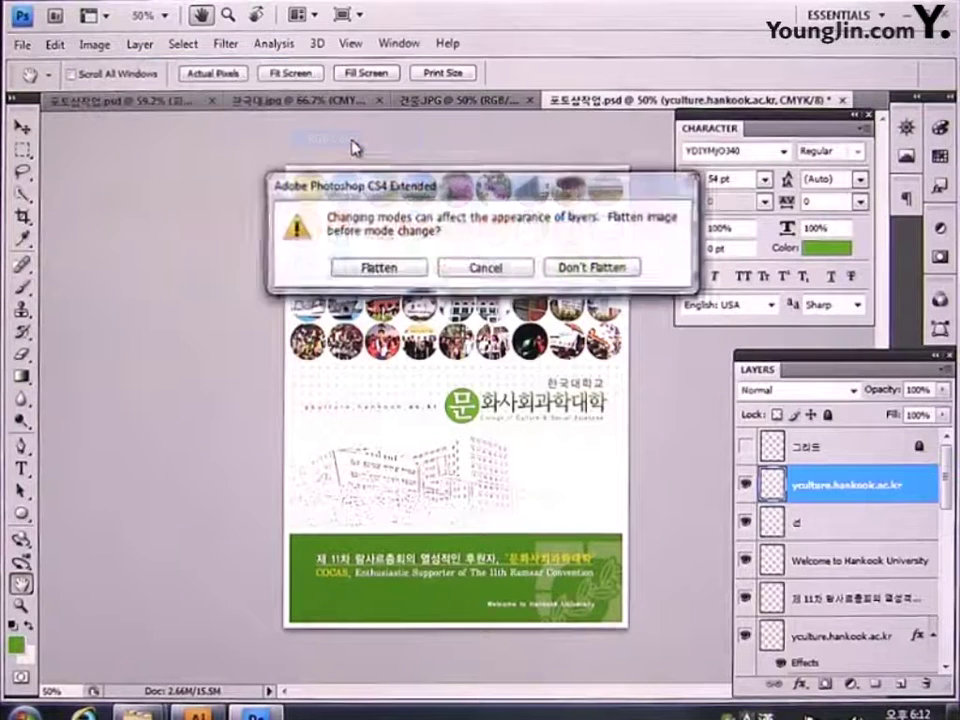
click(603, 270)
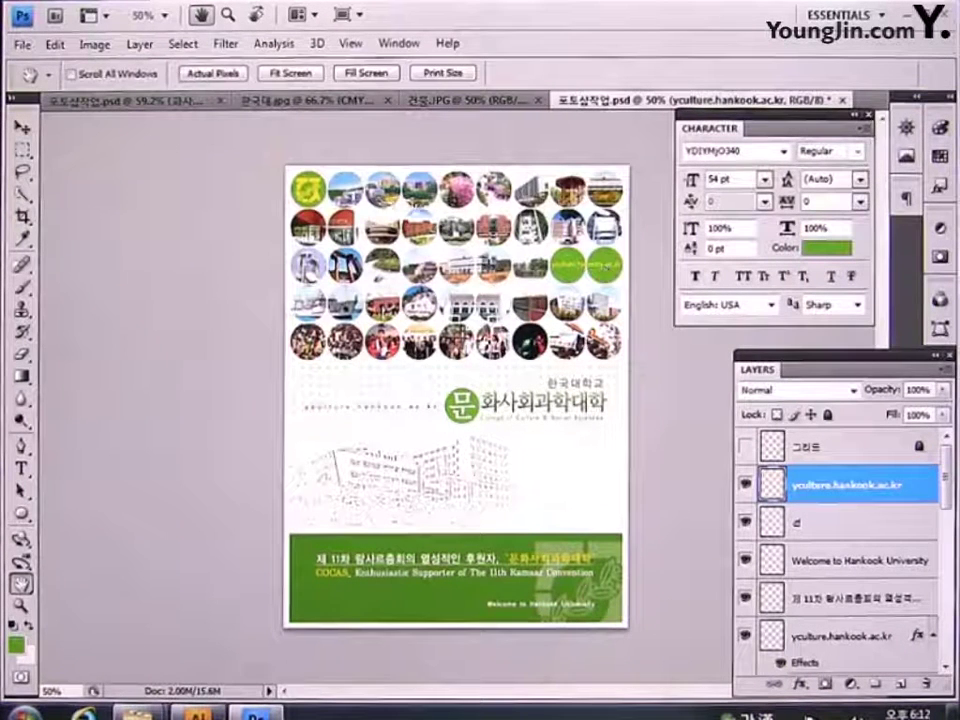
Step: Start saving the RGB layout under a new name in the 작업 folder with JPEG as the file format
click(25, 46)
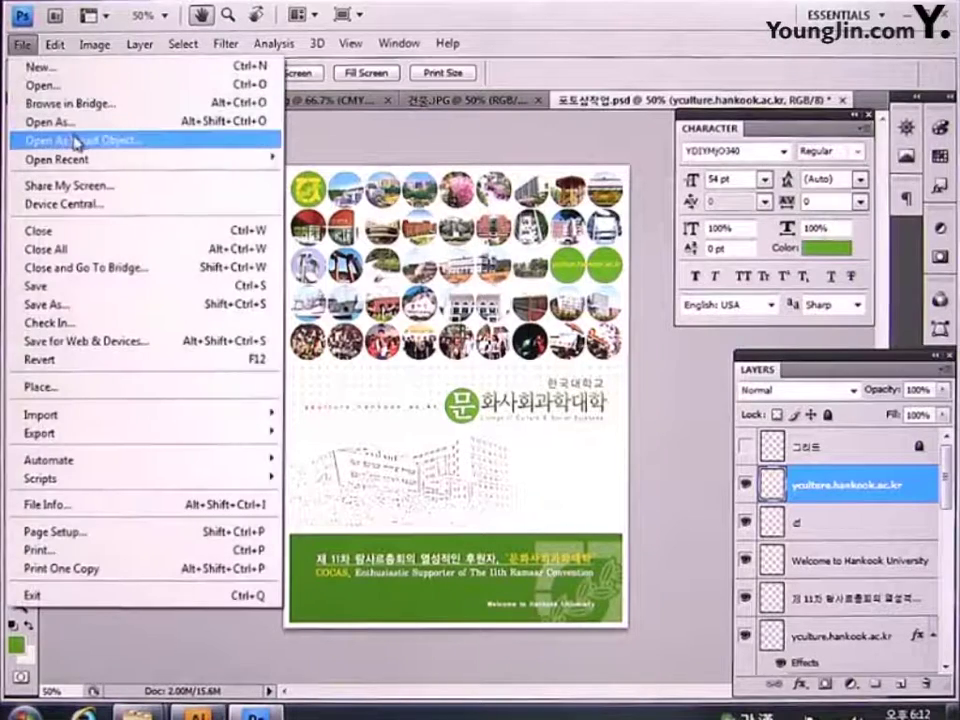
mouse_move(82, 162)
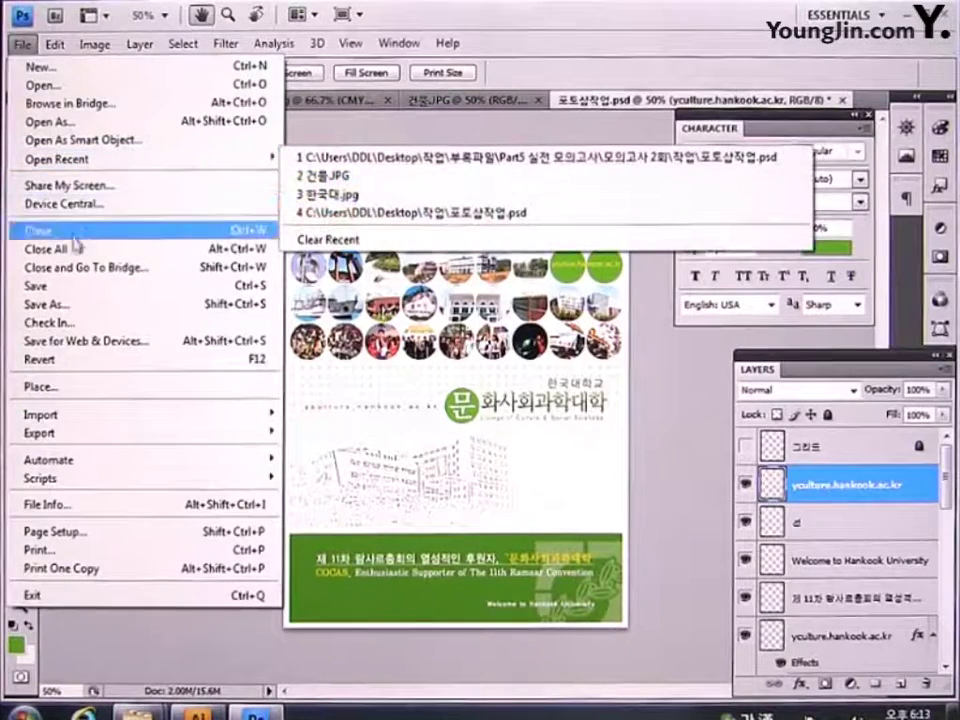
click(68, 304)
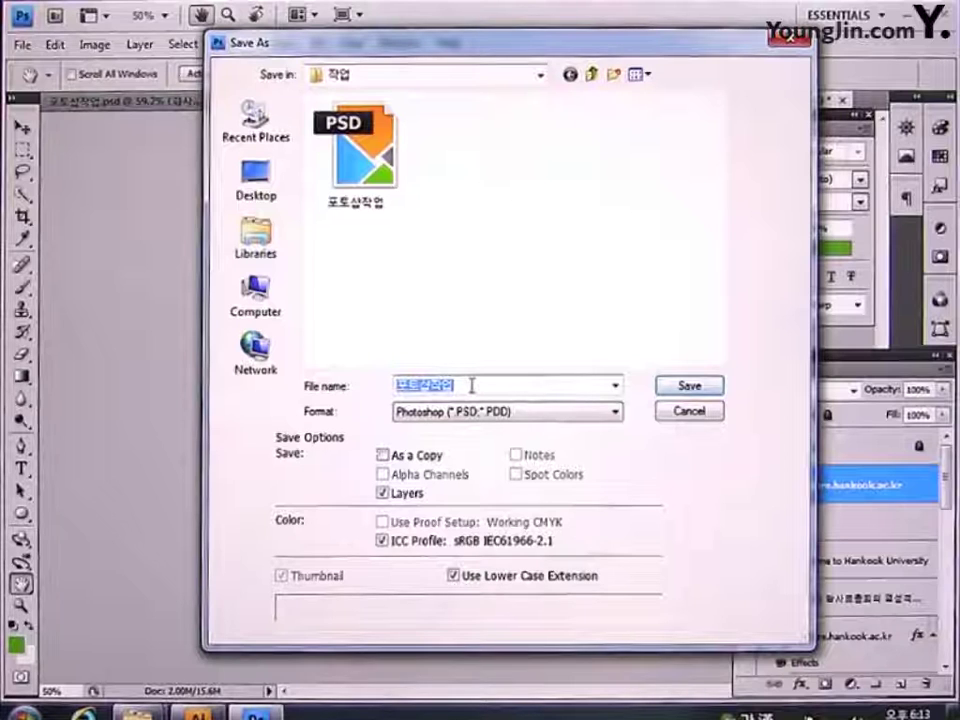
click(487, 412)
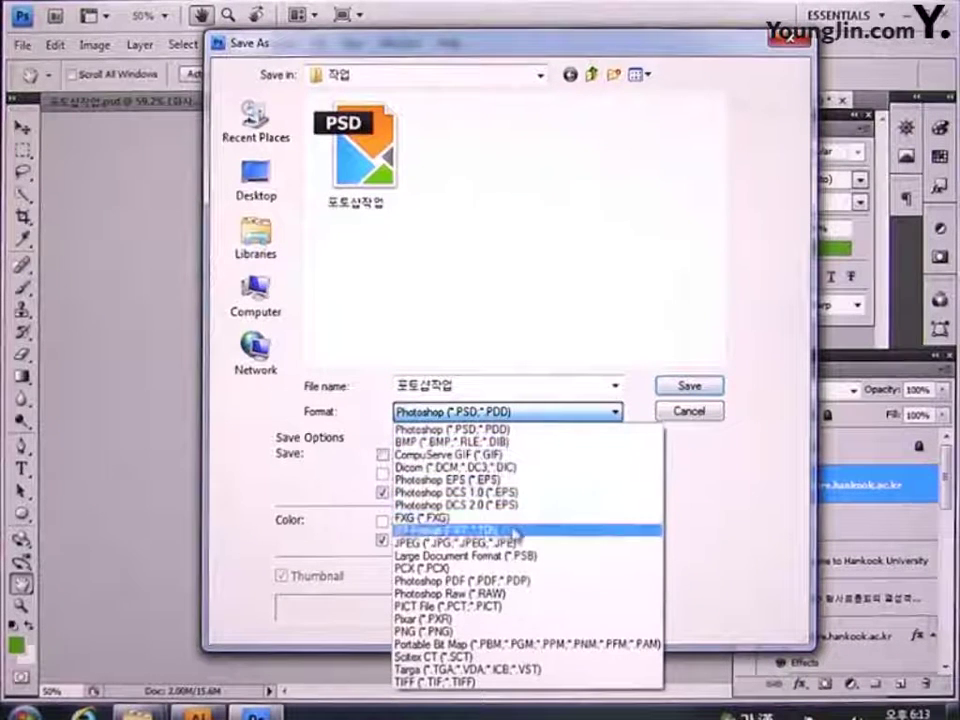
click(514, 556)
double_click(490, 390)
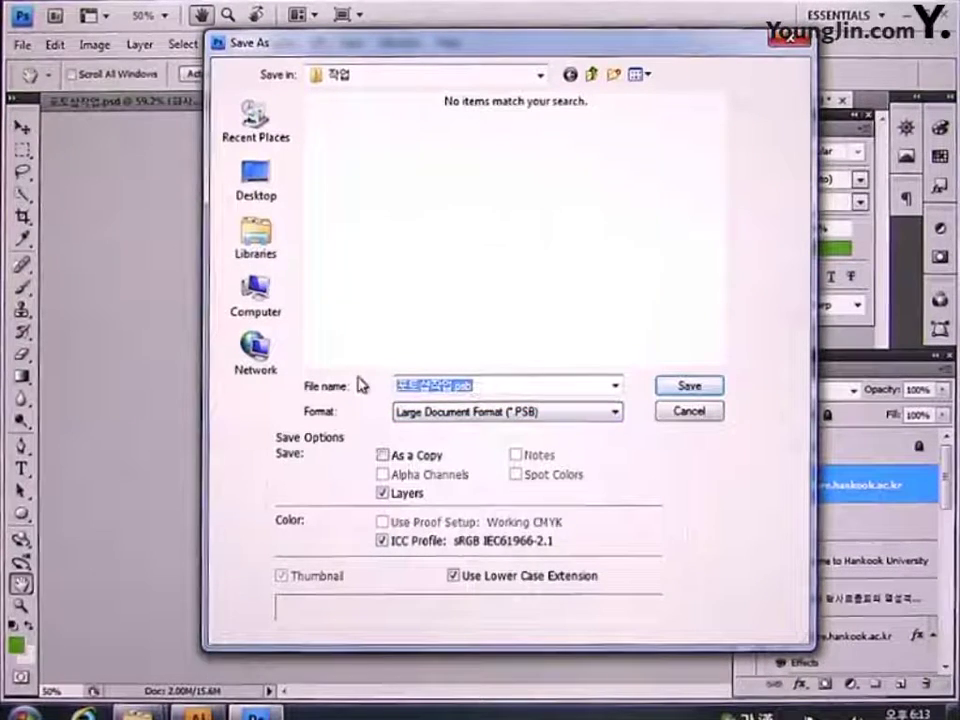
click(508, 412)
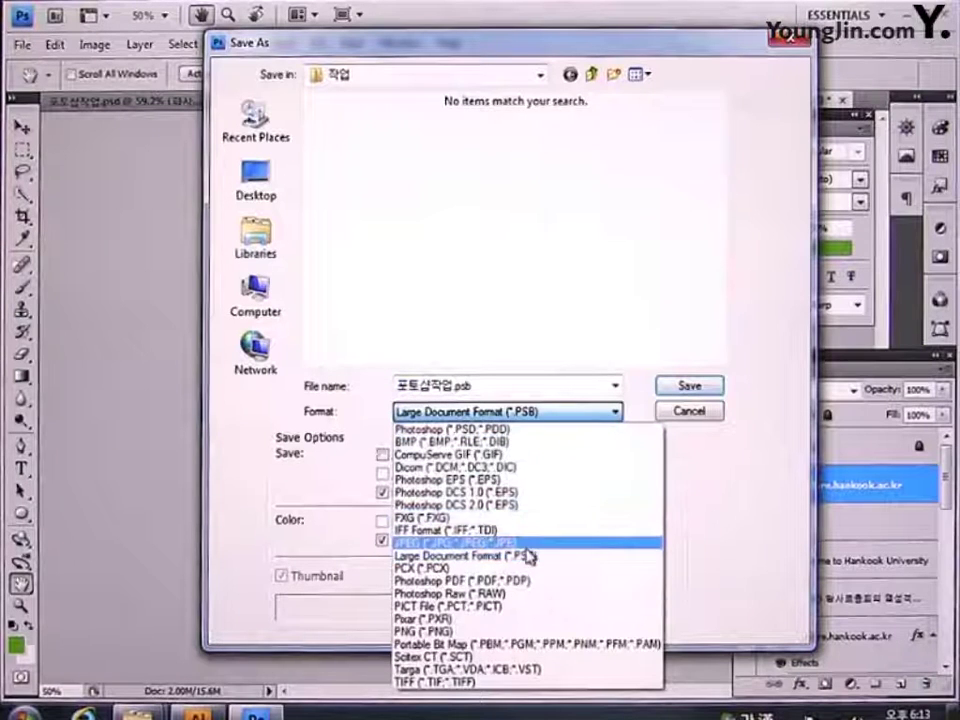
click(525, 545)
Step: Name the JPEG copy 01, replace the existing file, and save it at quality 12 (Maximum) with Baseline Optimized
double_click(483, 386)
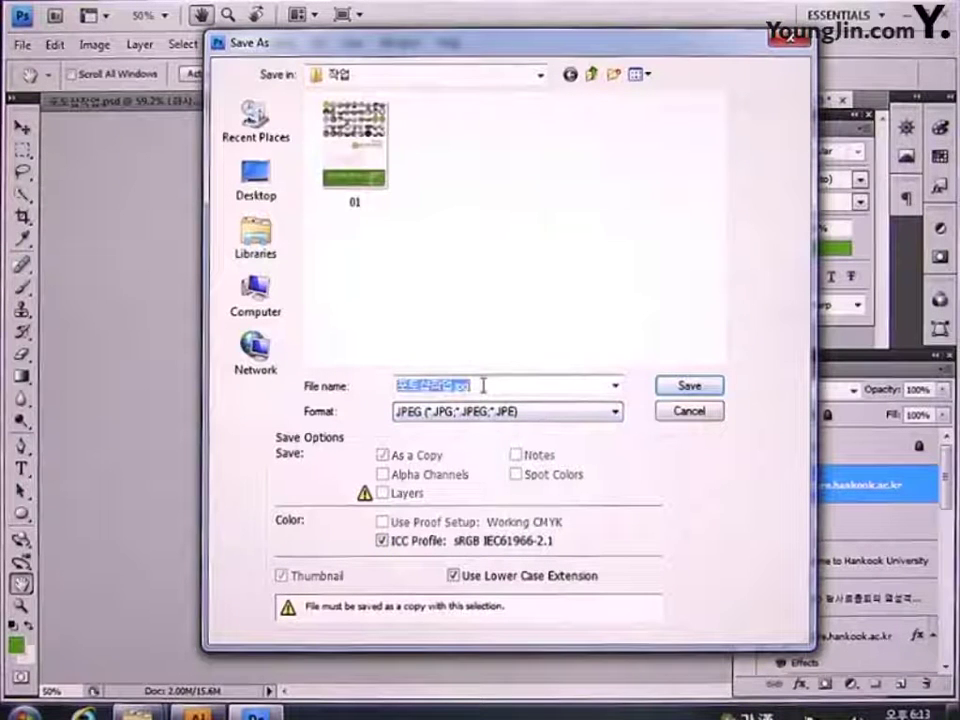
text(10)
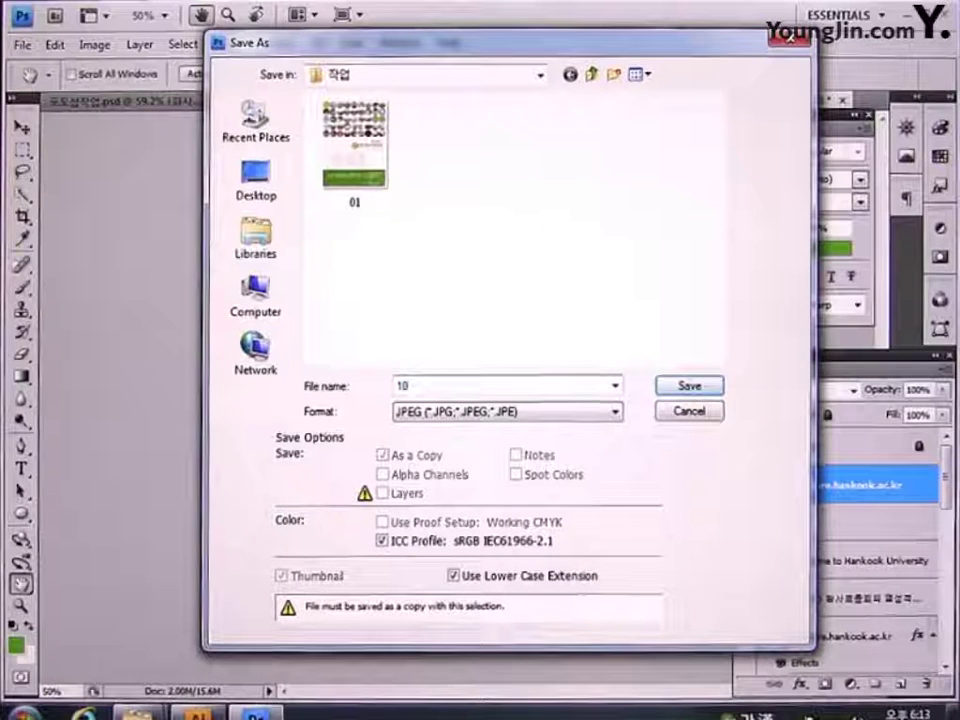
key(BackSpace)
key(BackSpace)
text(01)
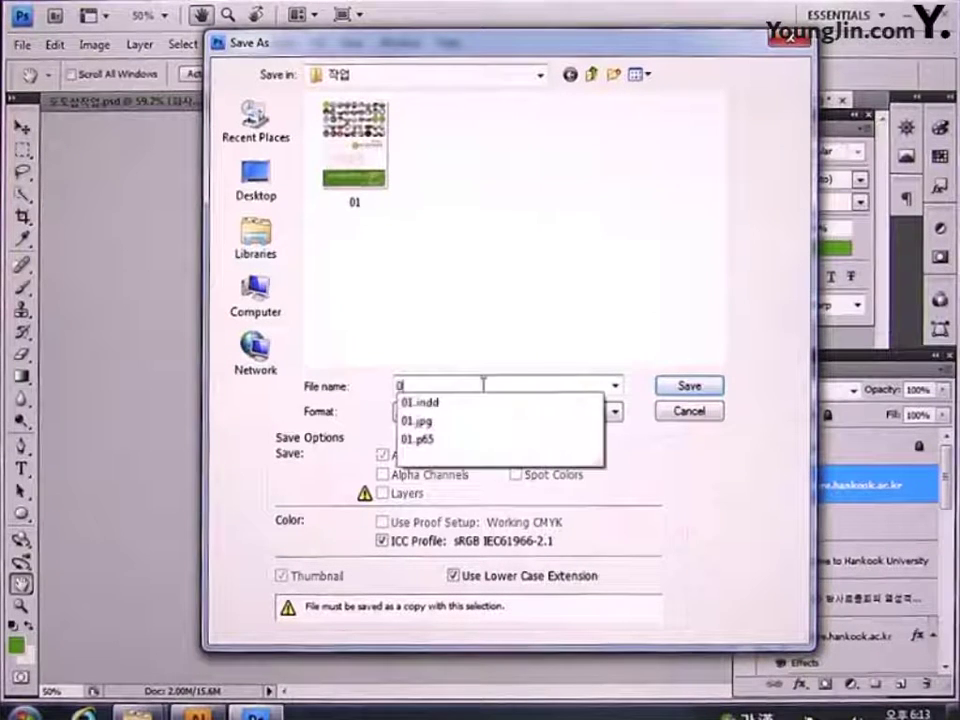
key(Return)
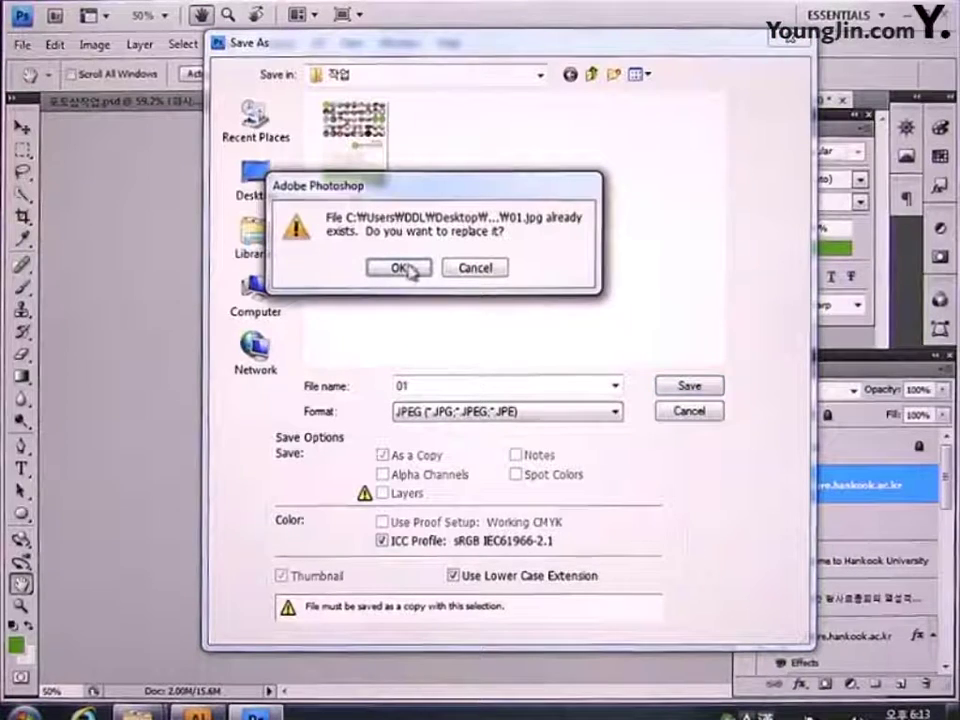
click(400, 268)
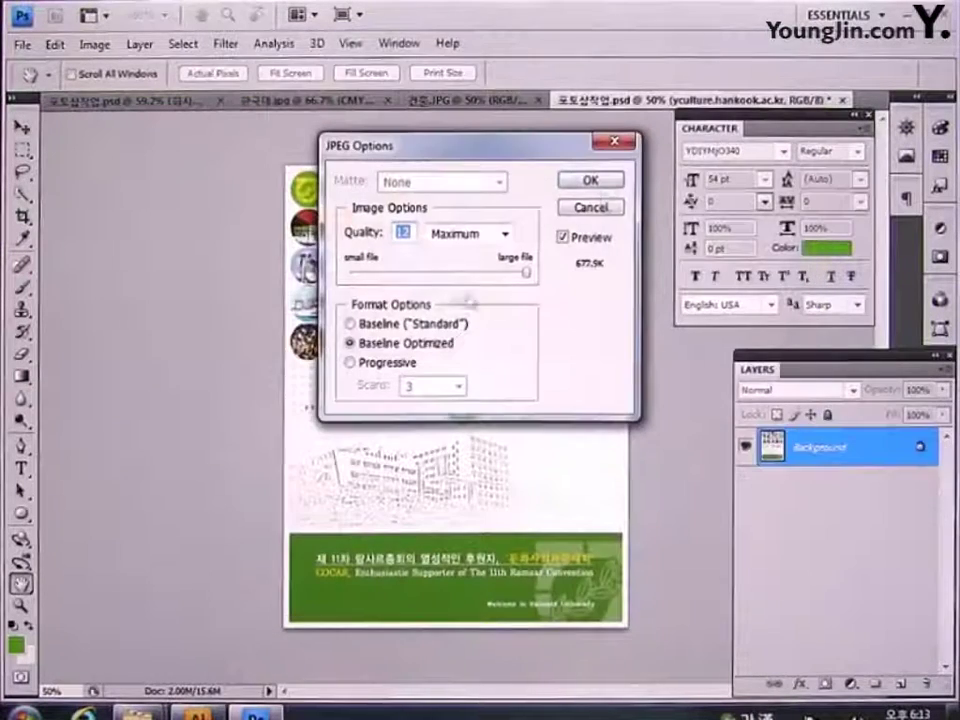
click(603, 184)
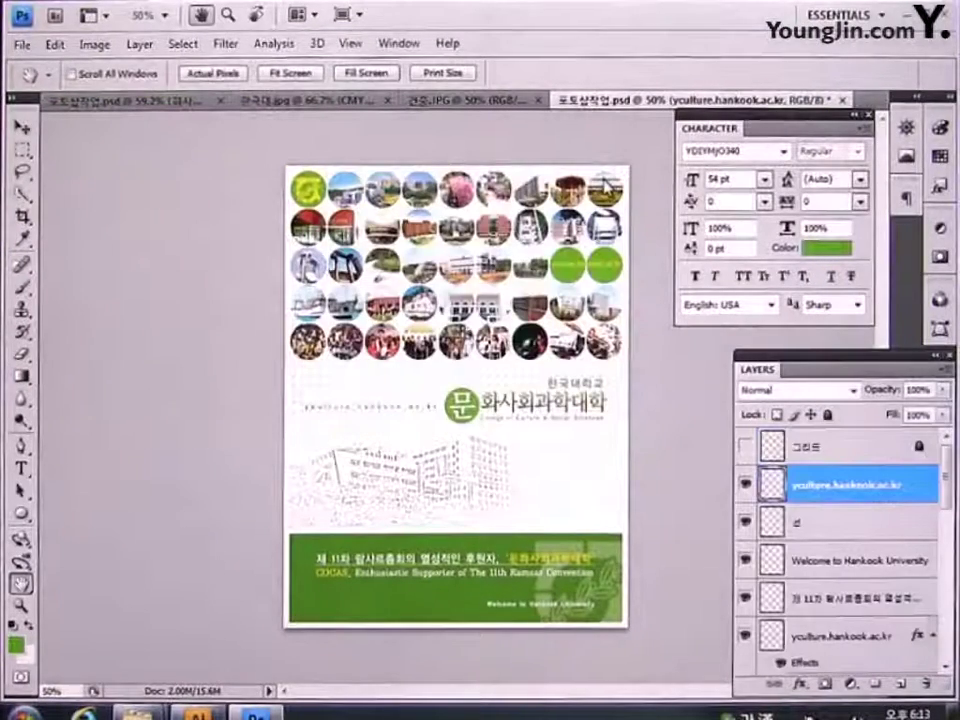